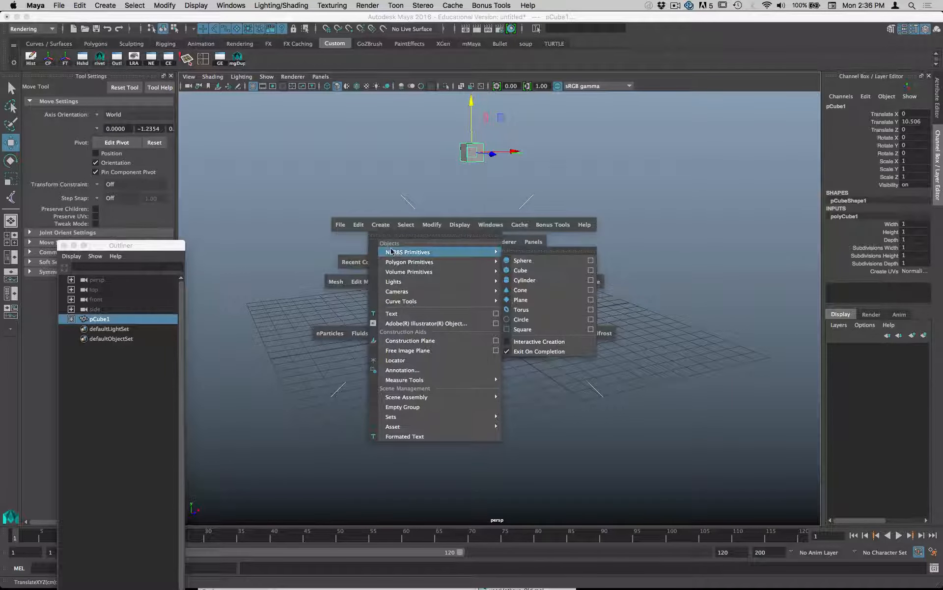
# - Create a polygon sphere, scale it uniformly to about 2.74, and raise it to about 3.37 in Translate Y
pyautogui.moveTo(396, 263)
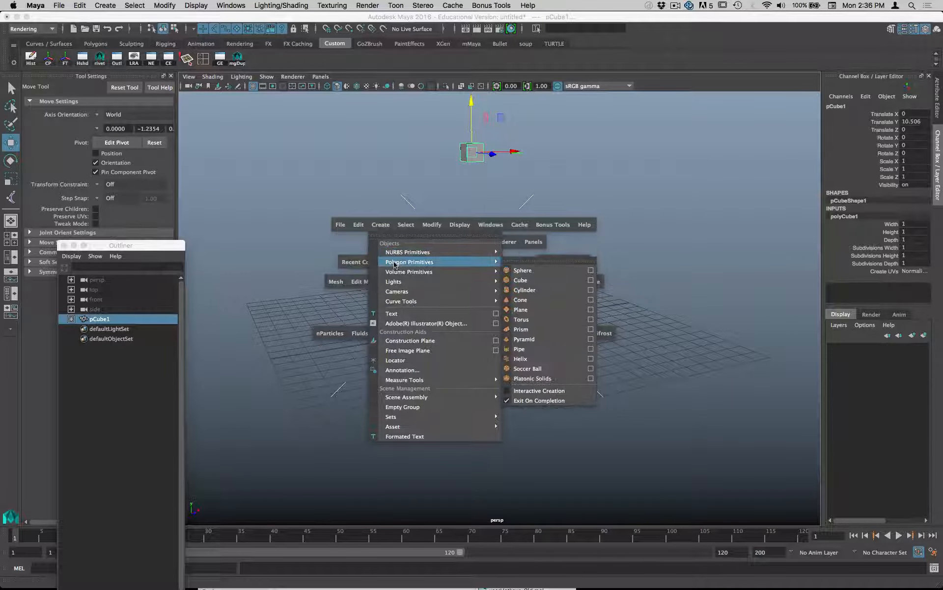
pyautogui.click(537, 271)
pyautogui.press('r')
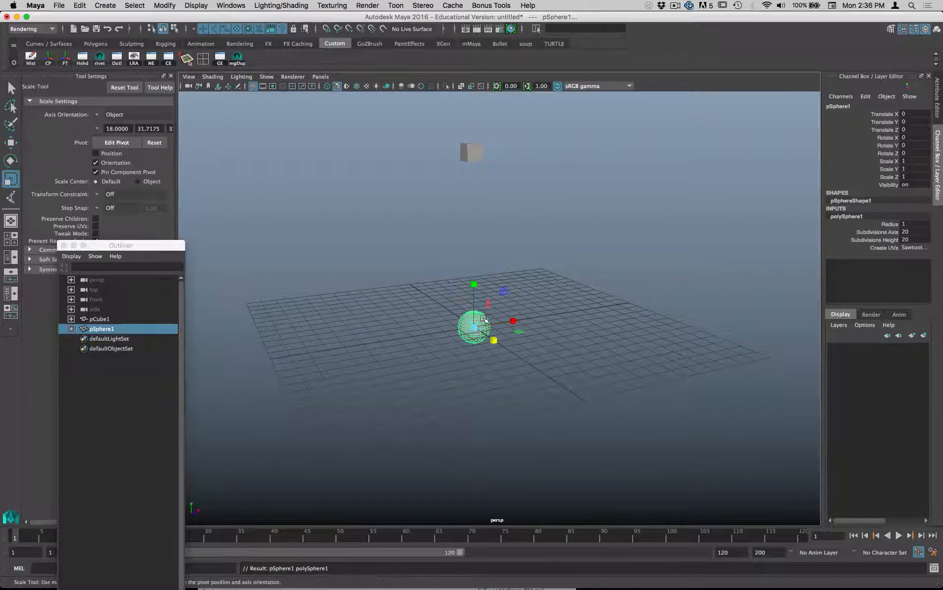
pyautogui.moveTo(474, 326); pyautogui.dragTo(520, 327)
pyautogui.press('w')
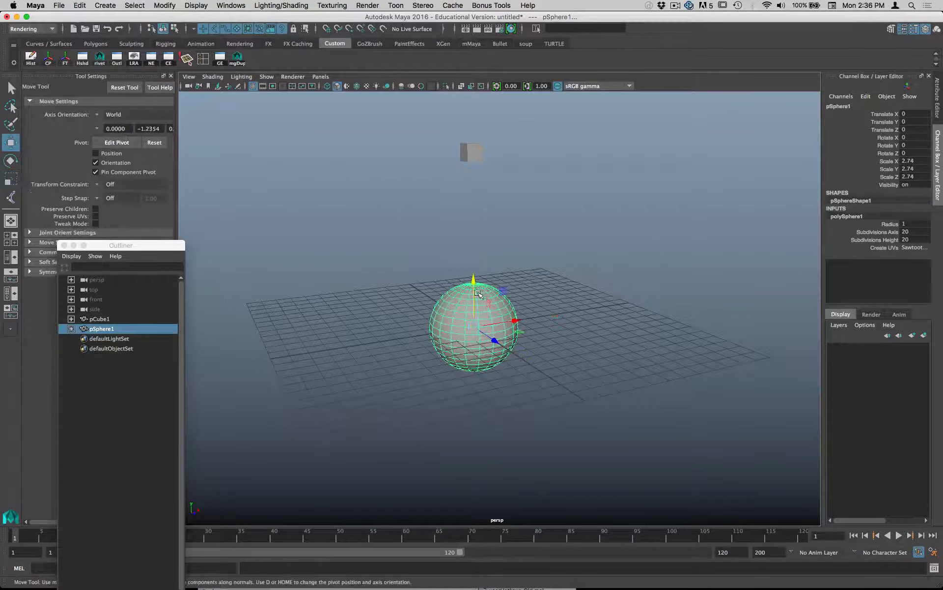
pyautogui.moveTo(474, 286); pyautogui.dragTo(473, 232)
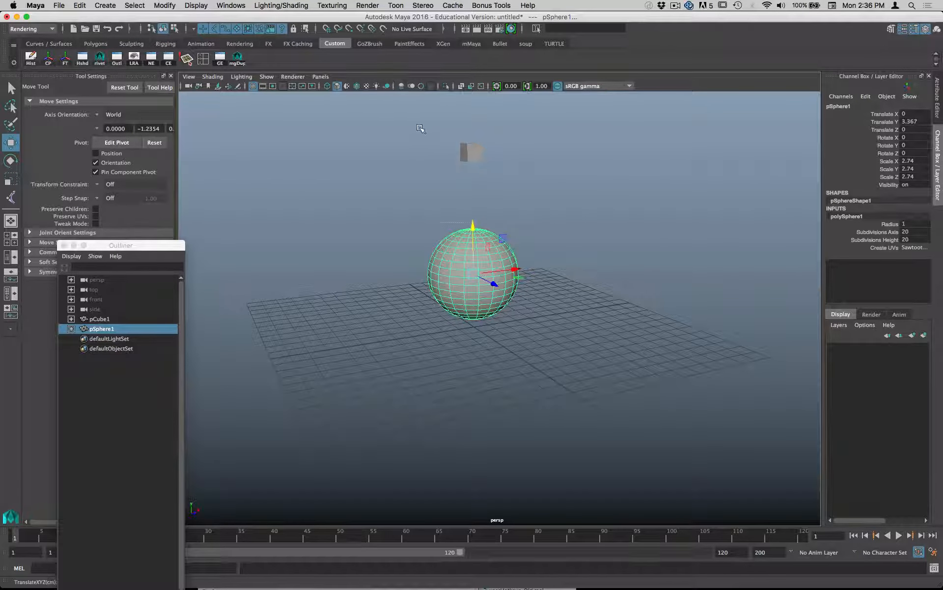
# - Delete the construction history of the cube and sphere together and freeze their transformations
pyautogui.moveTo(420, 124); pyautogui.dragTo(531, 301)
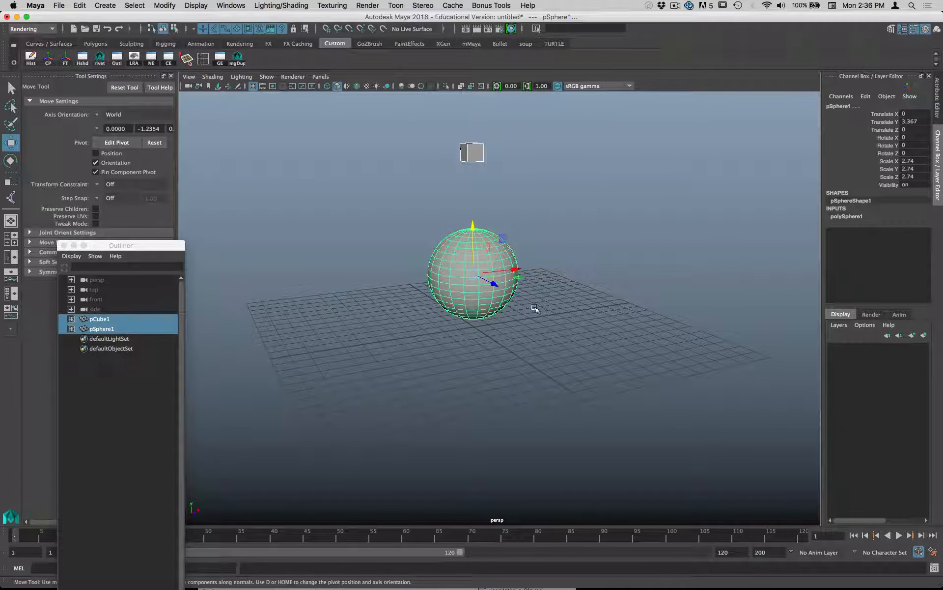
pyautogui.click(31, 57)
pyautogui.click(64, 57)
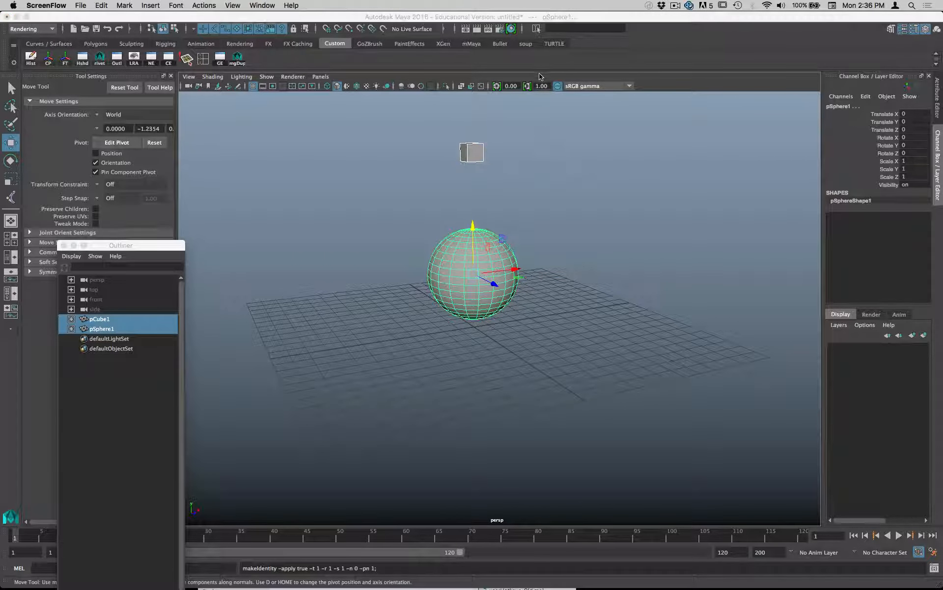
# - Switch to the FX menu set and check the load settings of bullet.bundle in the Plug-in Manager
pyautogui.click(32, 28)
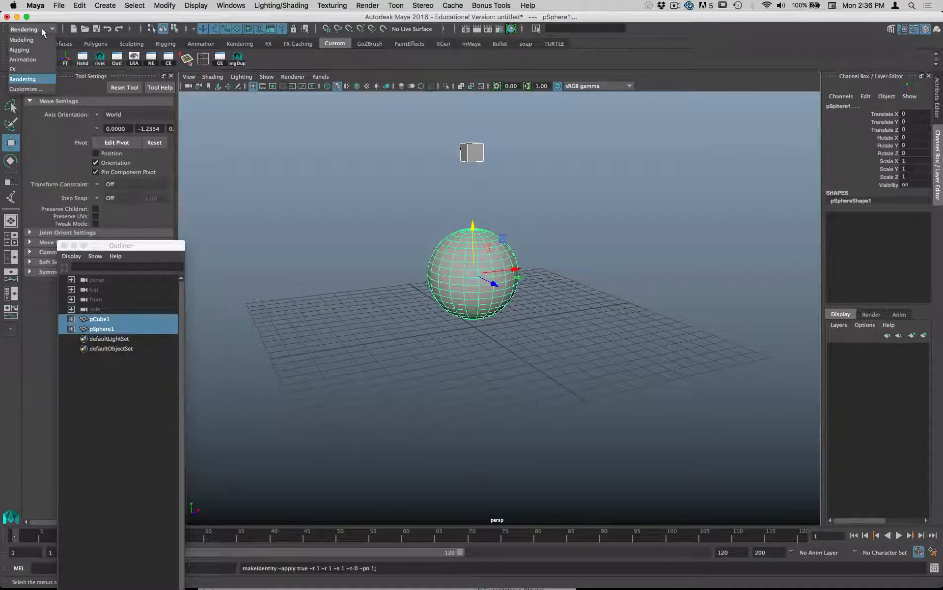
pyautogui.click(29, 70)
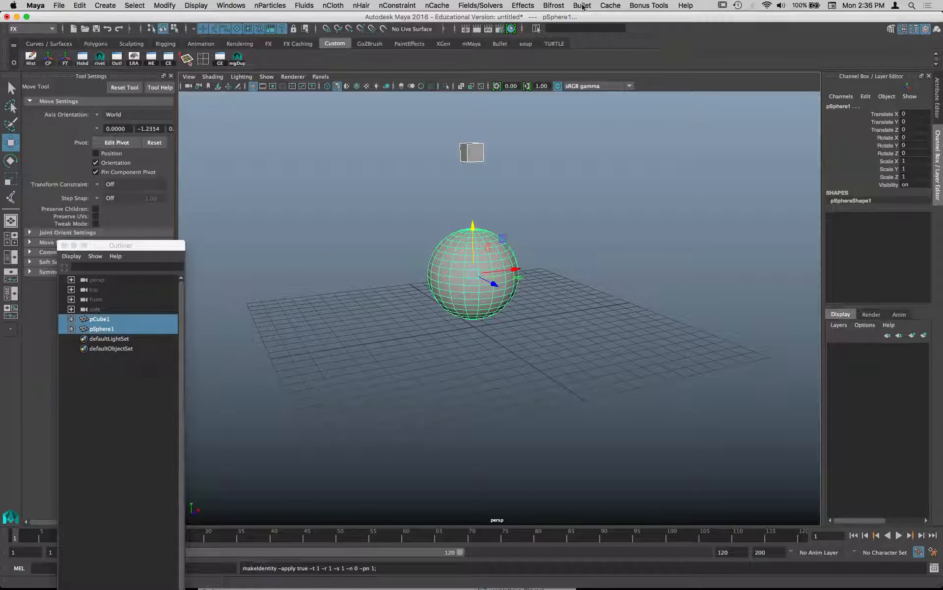
pyautogui.click(242, 6)
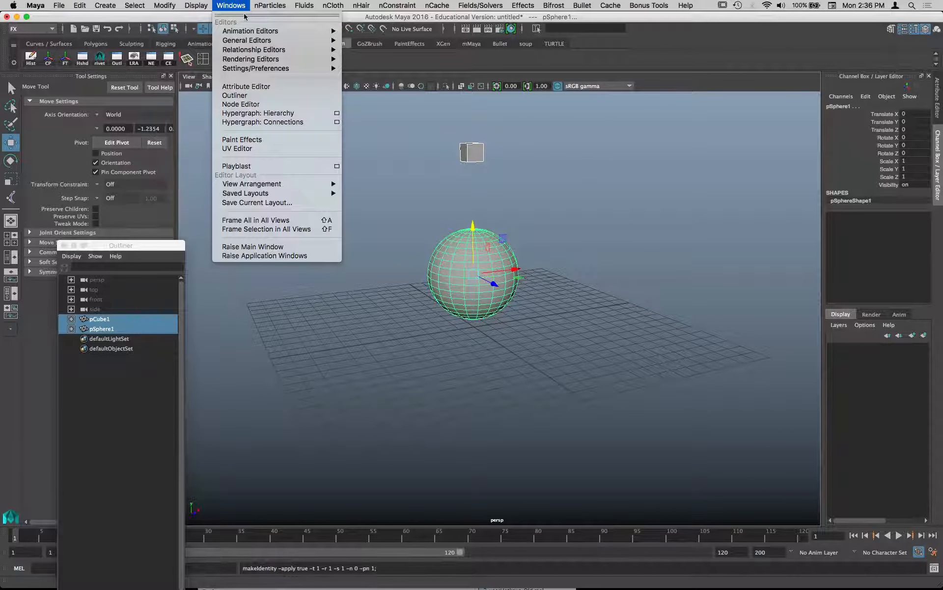
pyautogui.moveTo(295, 184)
pyautogui.moveTo(292, 73)
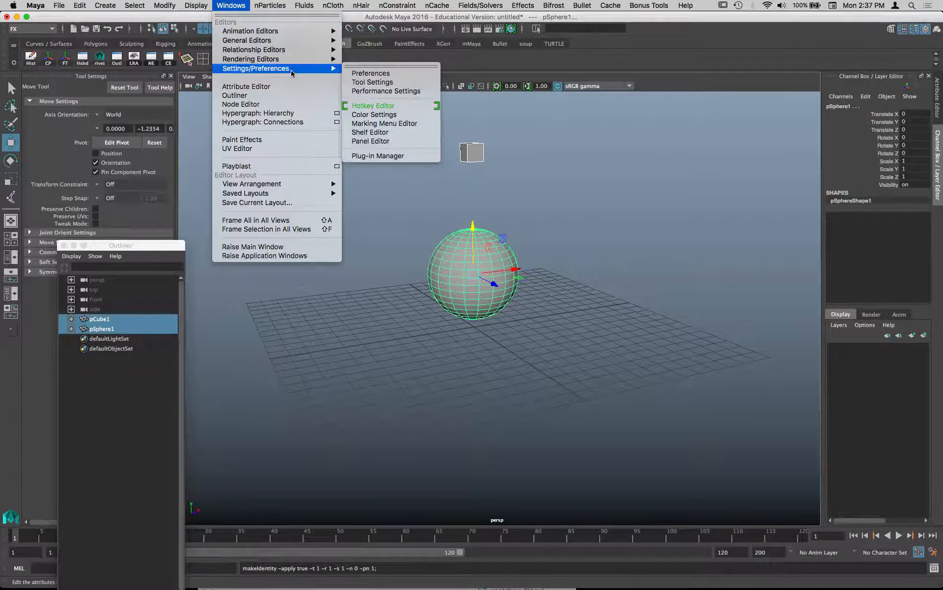
pyautogui.click(407, 154)
pyautogui.moveTo(631, 382); pyautogui.dragTo(642, 54)
pyautogui.scroll(-5, 614, 169)
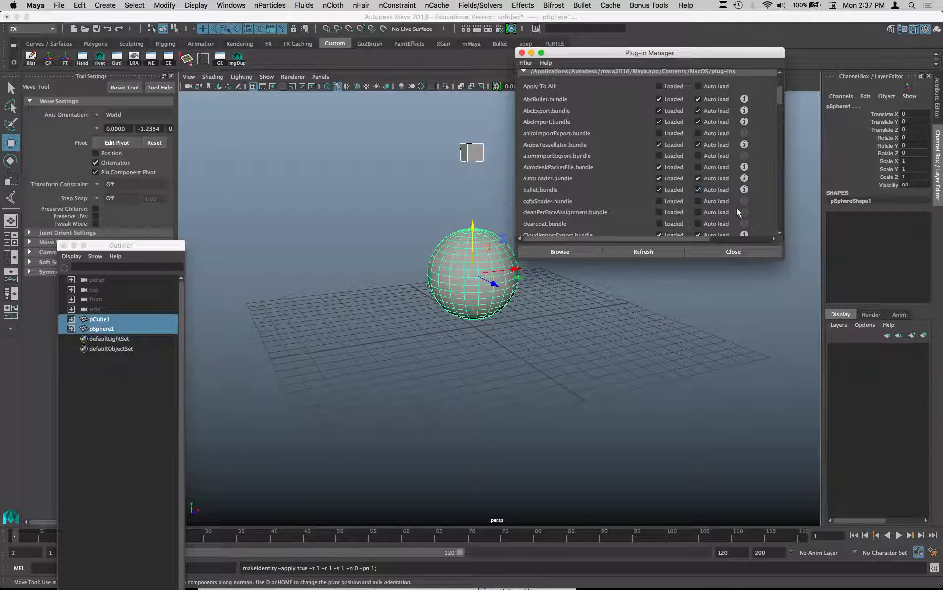
pyautogui.click(730, 253)
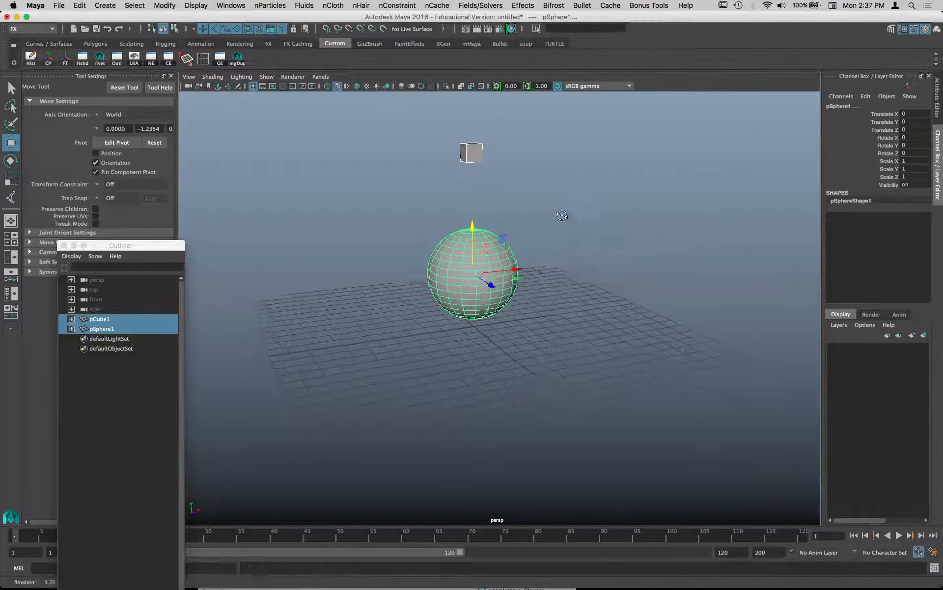
# - Offset only the cube sideways to about -0.618 in Translate X, keeping it above the sphere
pyautogui.moveTo(444, 139); pyautogui.dragTo(514, 154)
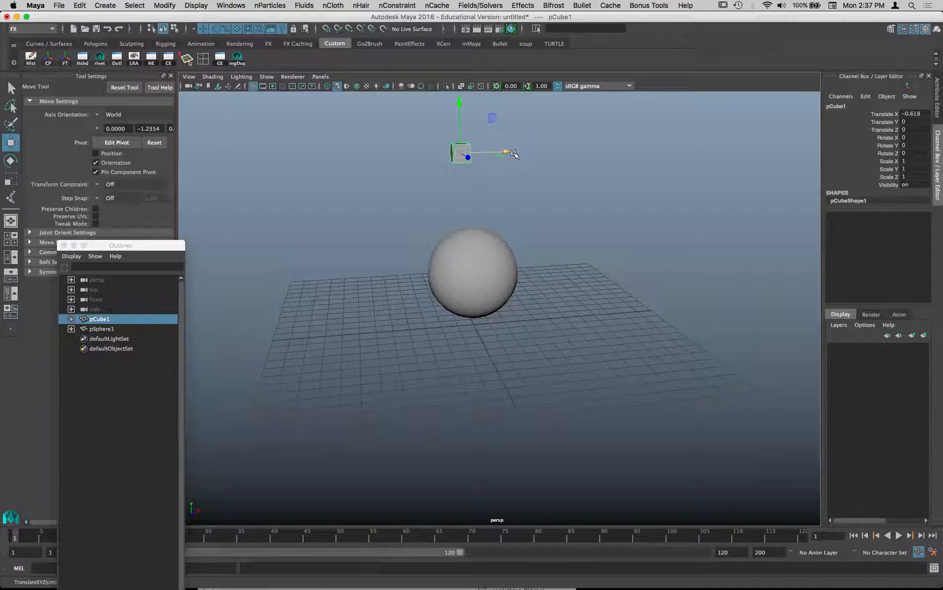
pyautogui.keyDown('alt'); pyautogui.moveTo(444, 207); pyautogui.dragTo(384, 214); pyautogui.keyUp('alt')
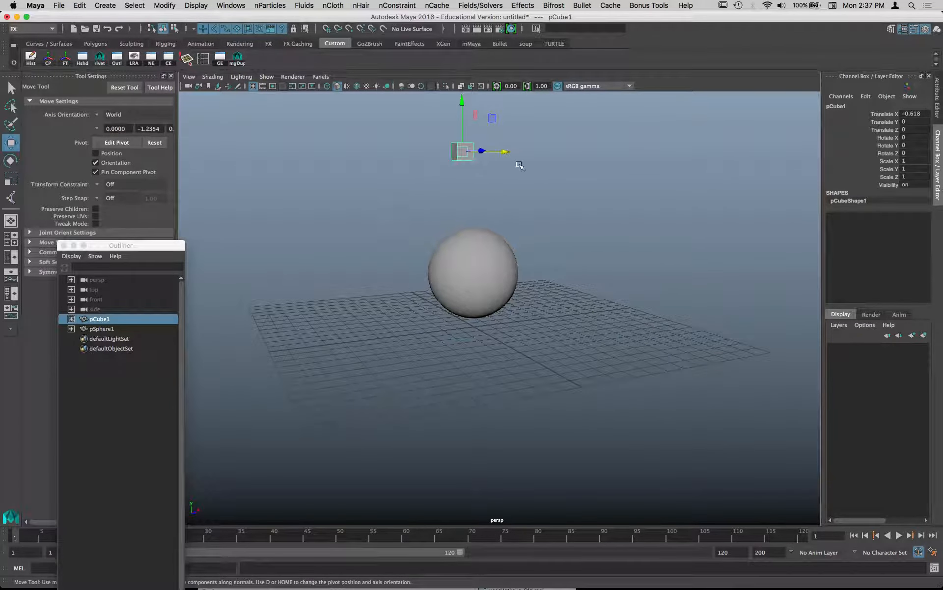
# - Keep the Bullet commands open as a floating window in the upper part of the viewport
pyautogui.press('space')
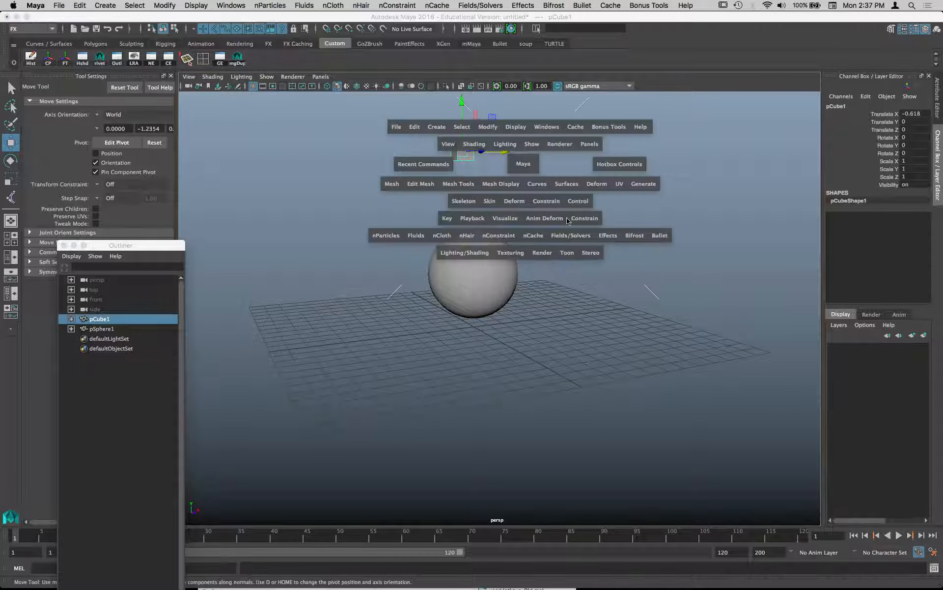
pyautogui.click(659, 235)
pyautogui.click(683, 239)
pyautogui.moveTo(682, 247); pyautogui.dragTo(693, 45)
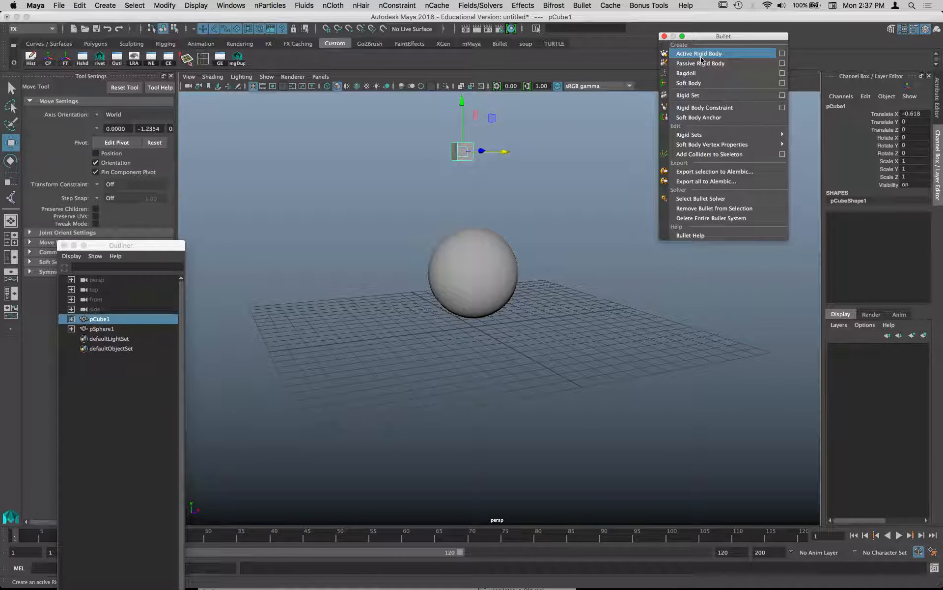
# - Choose Box as the collider shape type in the active rigid body options for the cube
pyautogui.click(782, 53)
pyautogui.moveTo(665, 297); pyautogui.dragTo(648, 152)
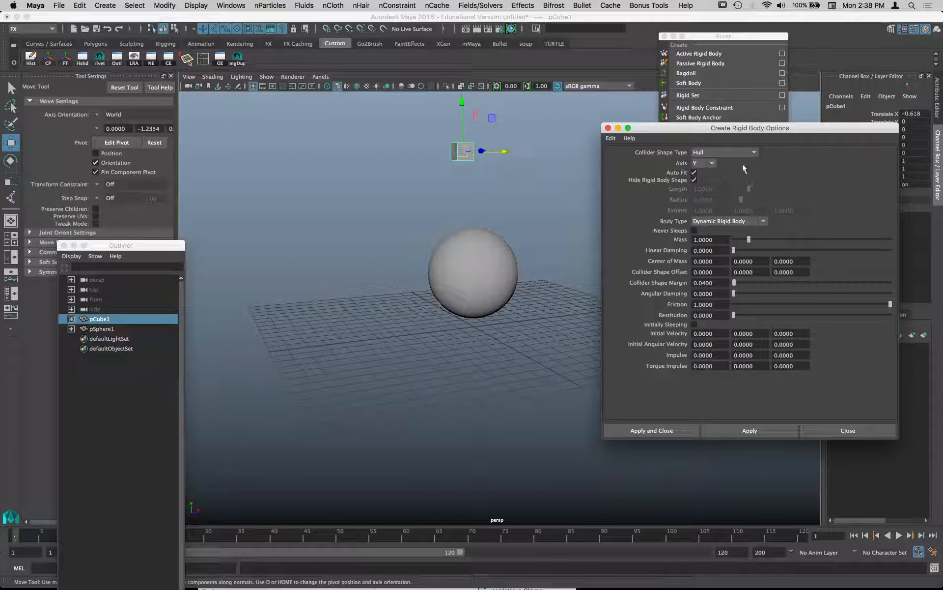
pyautogui.click(708, 152)
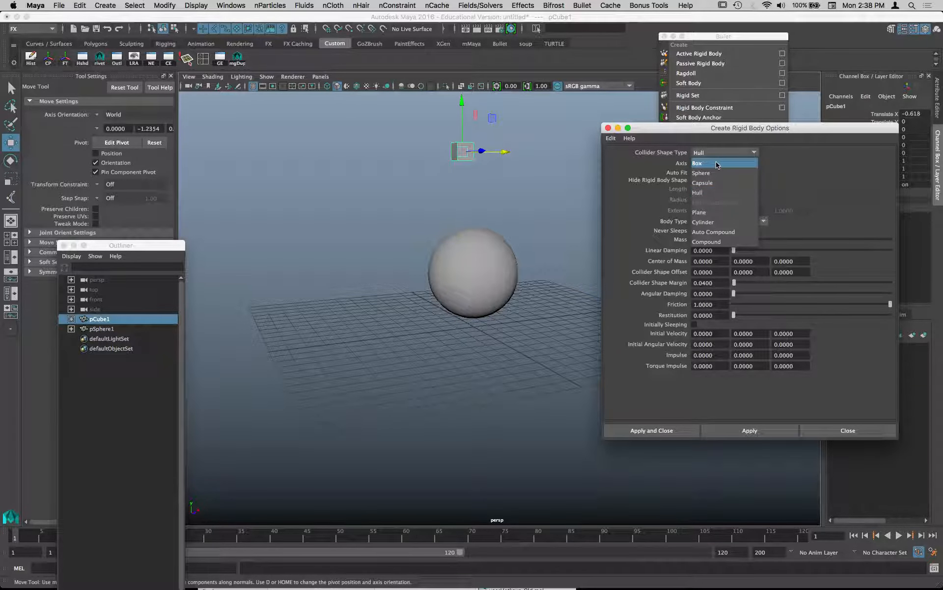
pyautogui.click(717, 163)
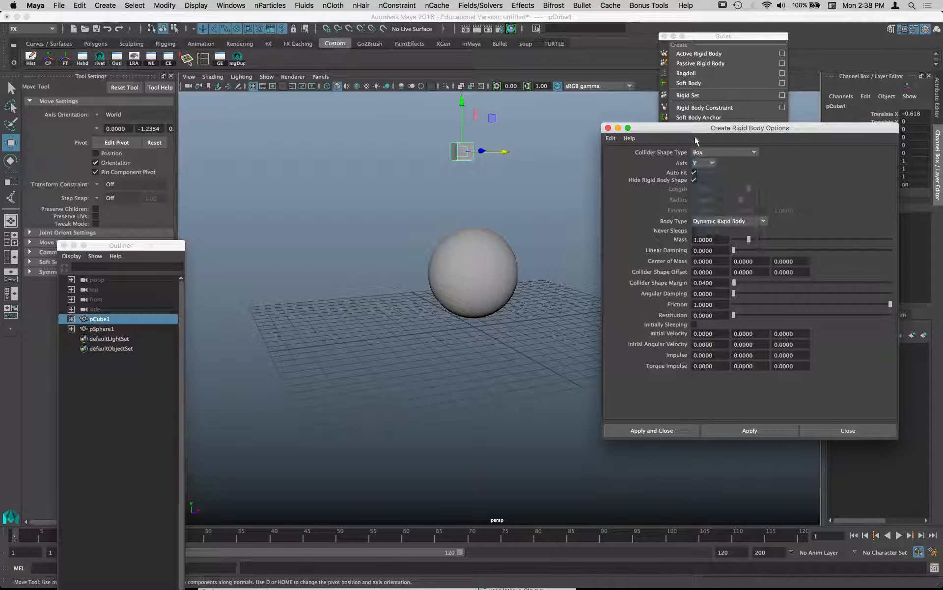
pyautogui.moveTo(688, 130); pyautogui.dragTo(777, 124)
# - Select the sphere and set the passive rigid body options to a Mesh (static only) collider shape type
pyautogui.click(501, 283)
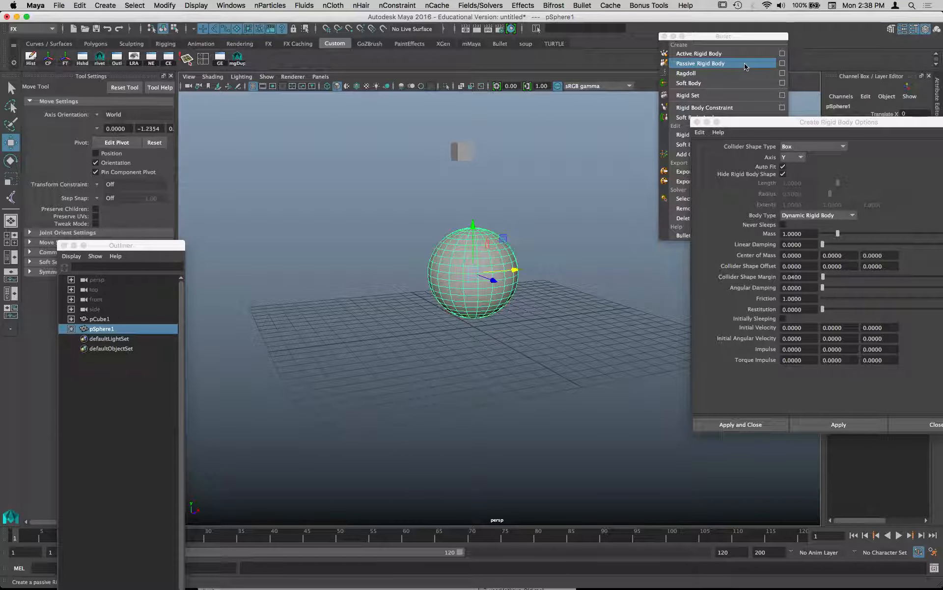
pyautogui.click(782, 63)
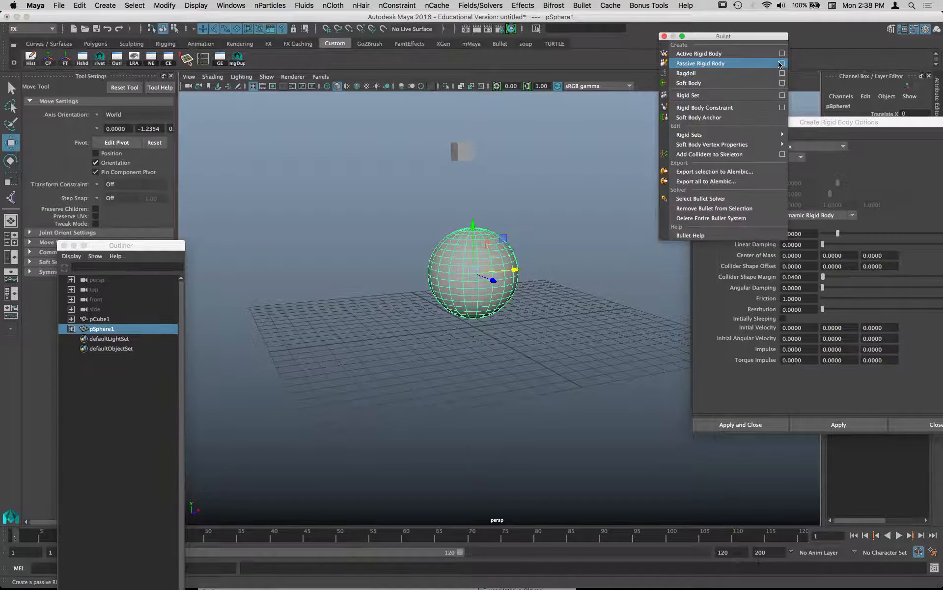
pyautogui.moveTo(800, 127); pyautogui.dragTo(693, 54)
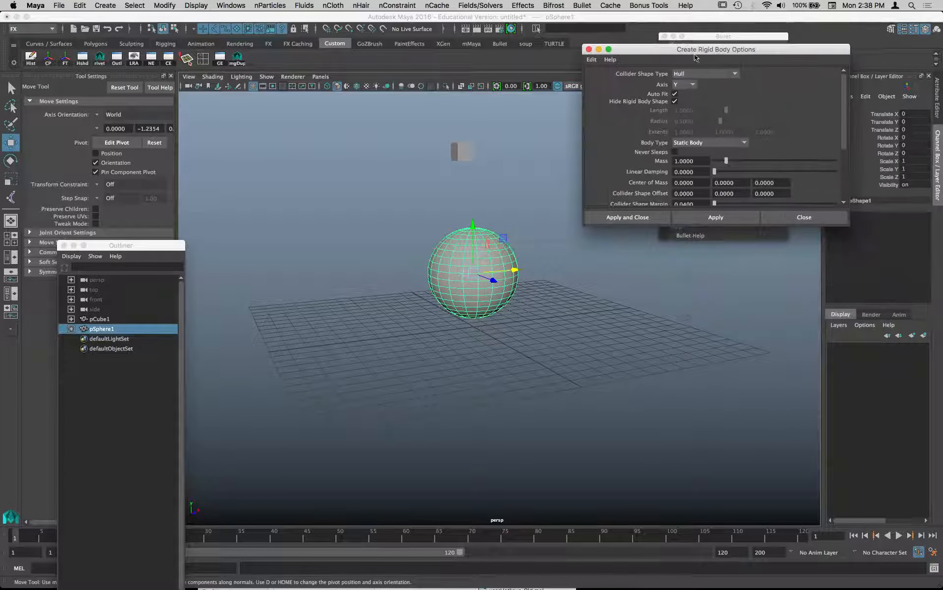
pyautogui.moveTo(851, 221); pyautogui.dragTo(883, 395)
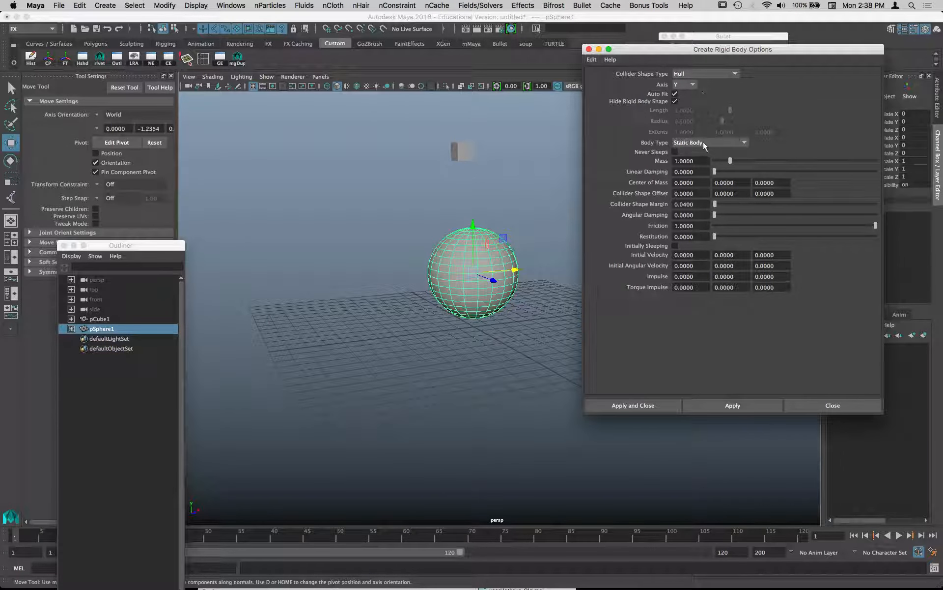
pyautogui.click(690, 75)
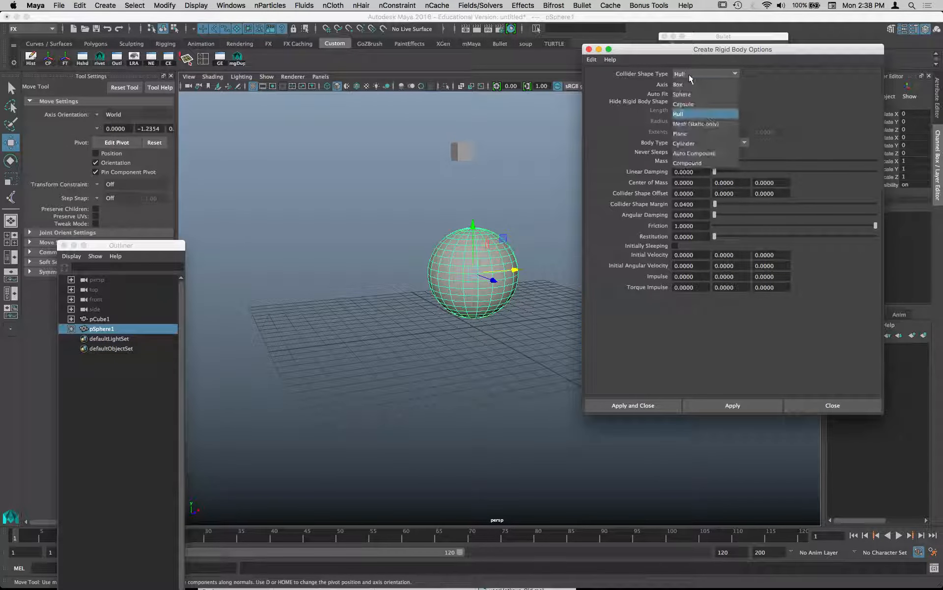
pyautogui.click(692, 124)
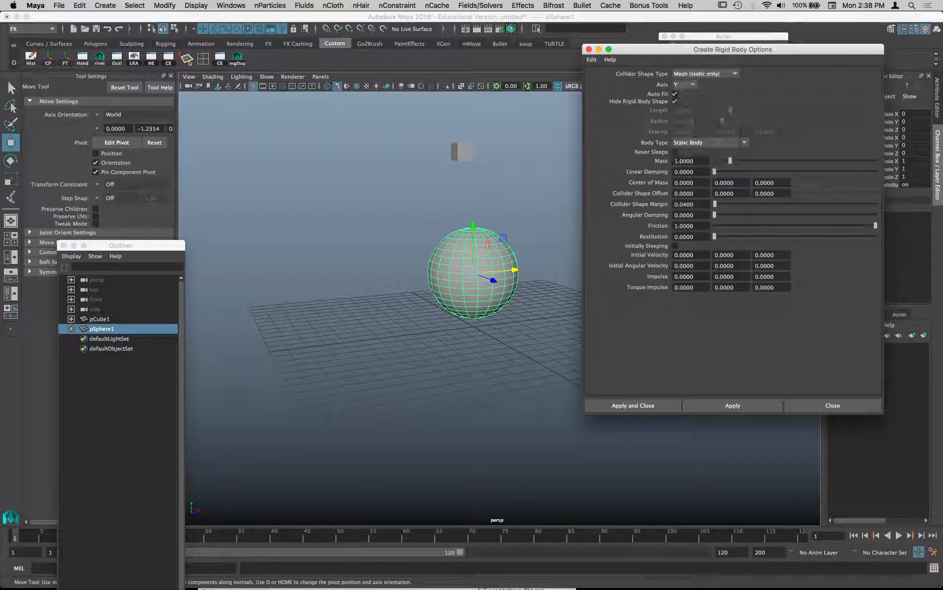
# - Extend the playback range so that the timeline ends at frame 1000
pyautogui.moveTo(715, 53); pyautogui.dragTo(385, 545)
pyautogui.click(741, 552)
pyautogui.doubleClick(741, 551)
pyautogui.write('10')
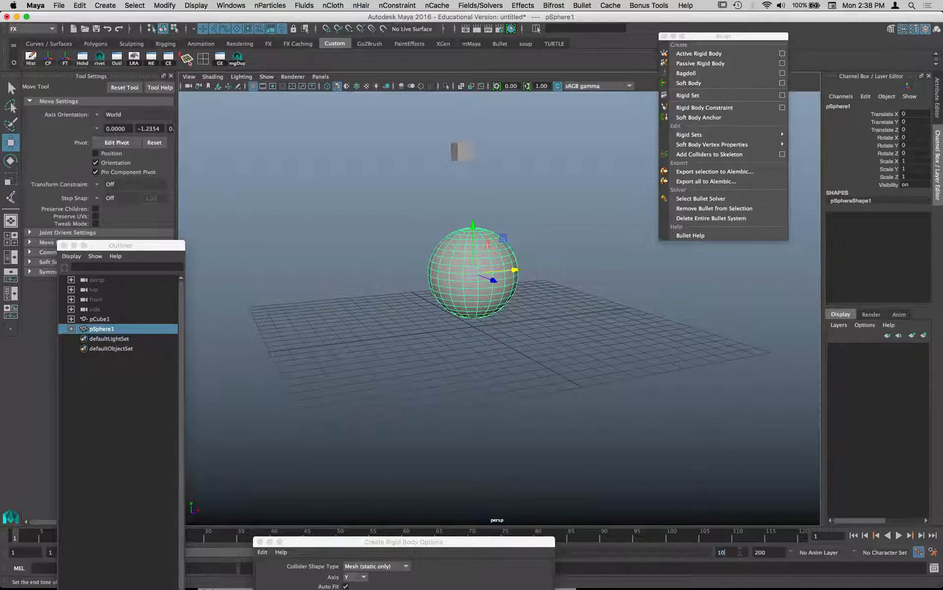
pyautogui.write('00')
pyautogui.press('Return')
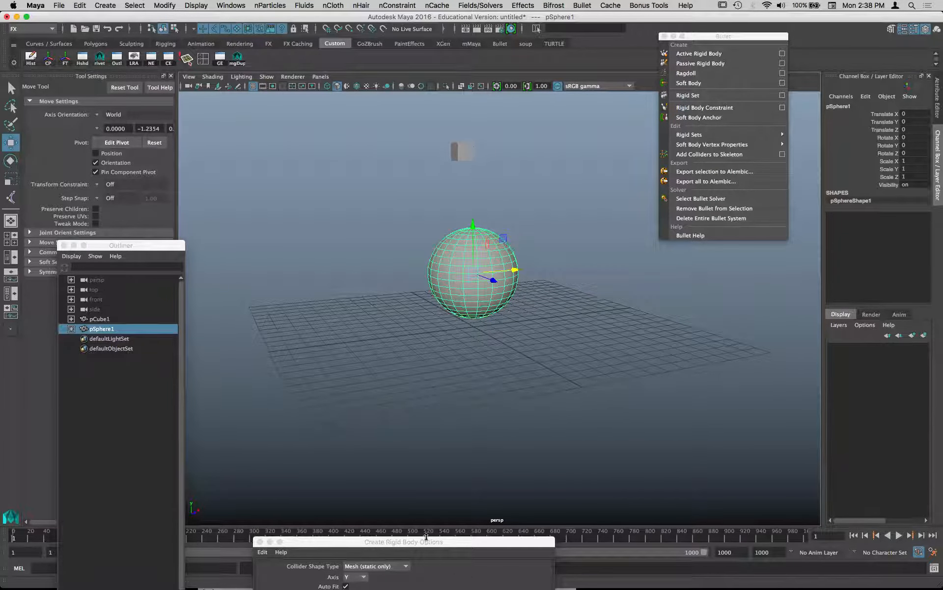
# - Apply the passive rigid body options to the sphere and close them
pyautogui.moveTo(426, 541); pyautogui.dragTo(739, 94)
pyautogui.click(633, 446)
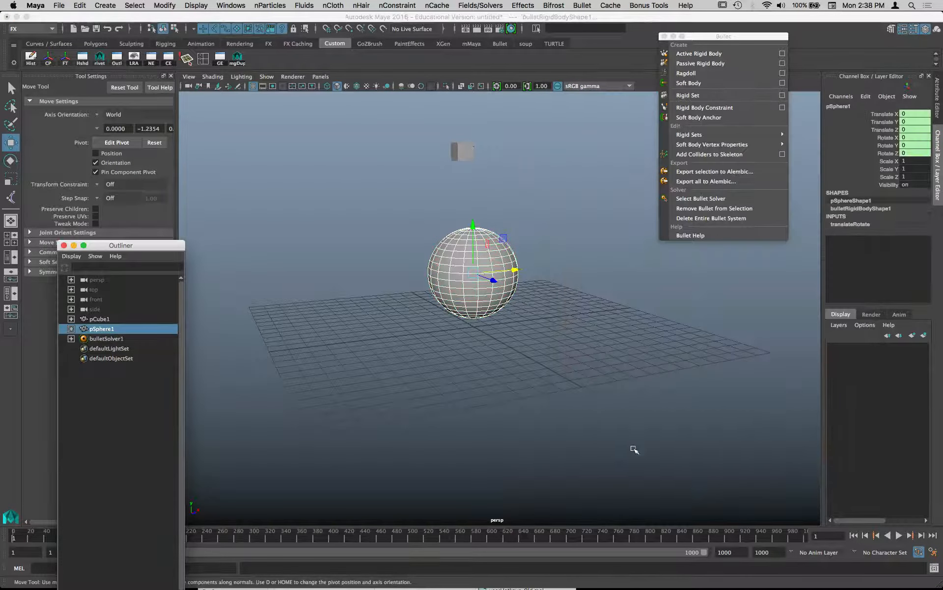
# - Play the simulation with only the sphere as a rigid body, and return to the first frame
pyautogui.click(865, 538)
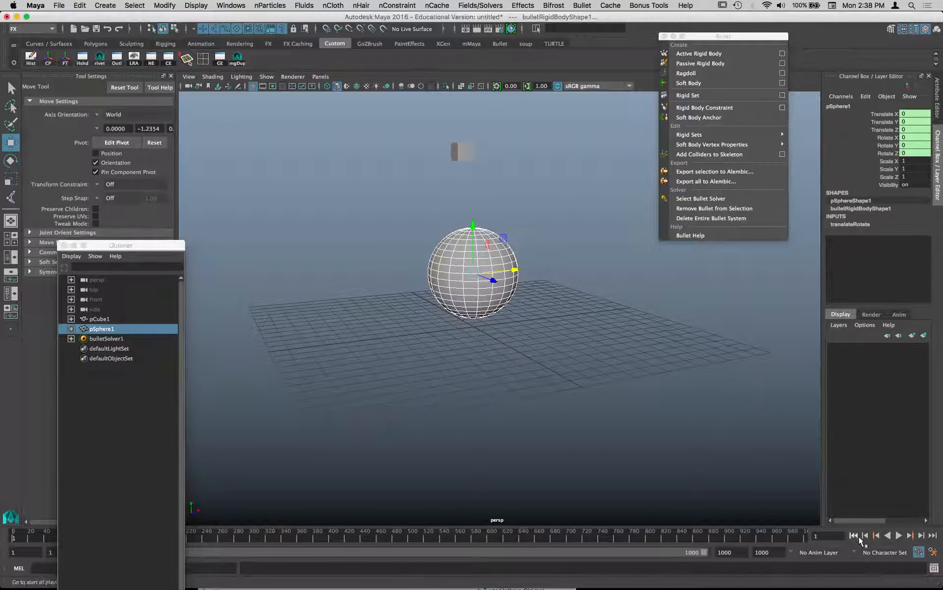
pyautogui.click(899, 536)
pyautogui.click(900, 536)
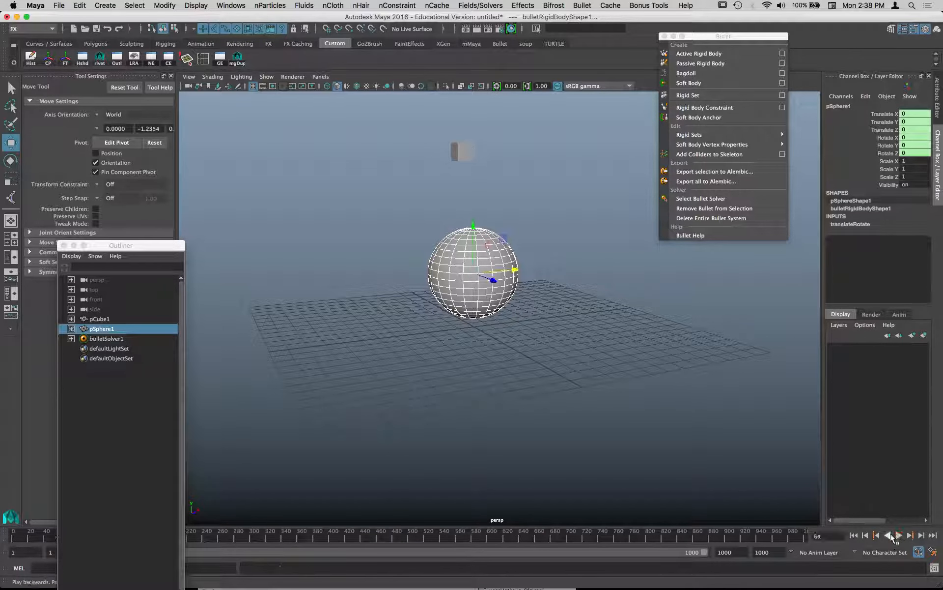
pyautogui.click(900, 537)
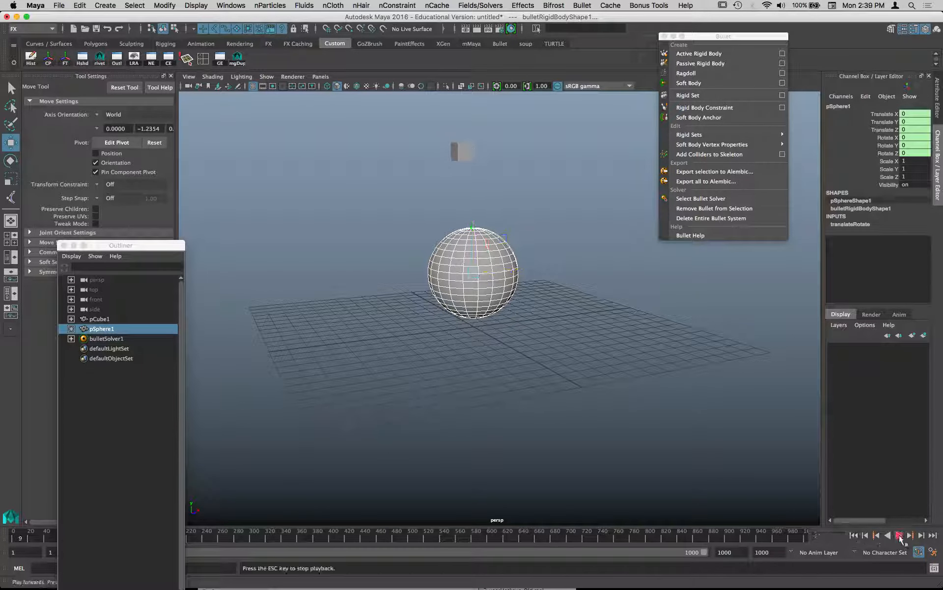
pyautogui.click(899, 538)
pyautogui.click(855, 538)
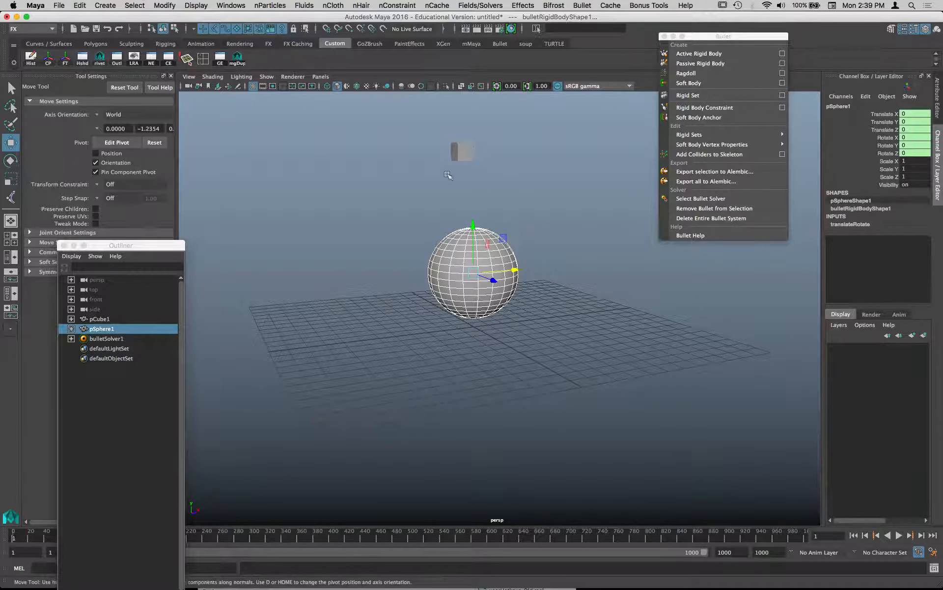
# - Make the cube an active rigid body, test the simulation briefly, and rewind to the start
pyautogui.click(462, 152)
pyautogui.click(739, 55)
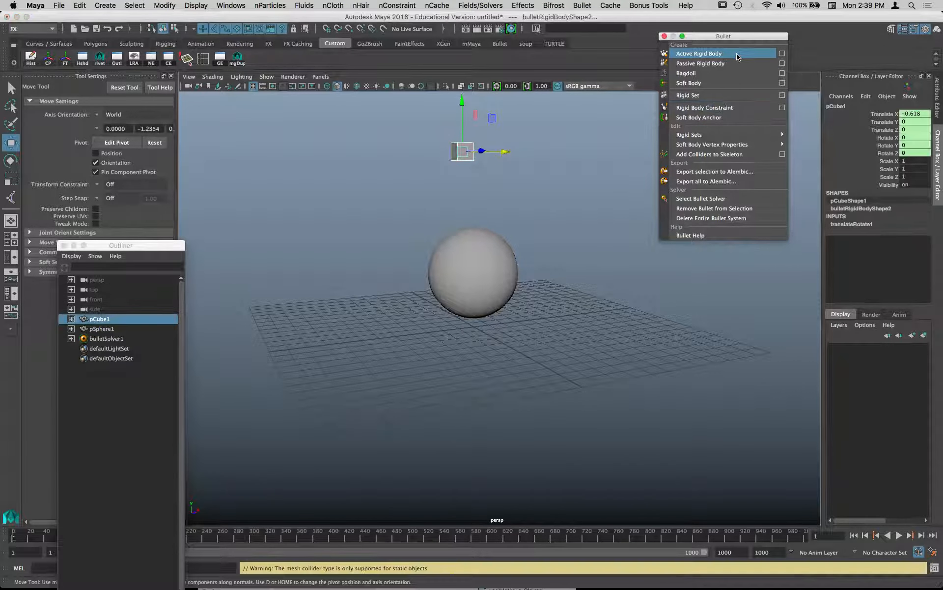
pyautogui.click(899, 537)
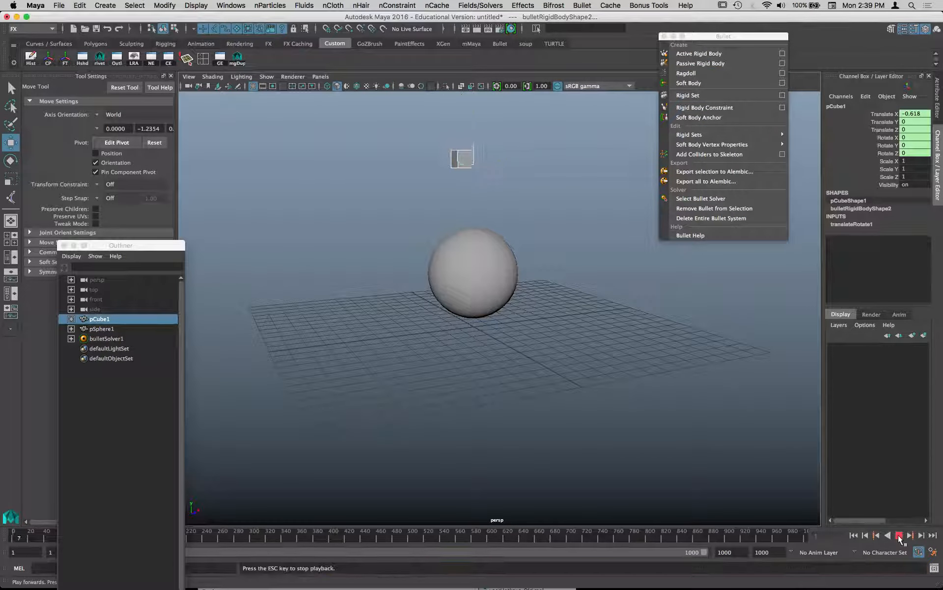
pyautogui.click(899, 537)
pyautogui.click(854, 535)
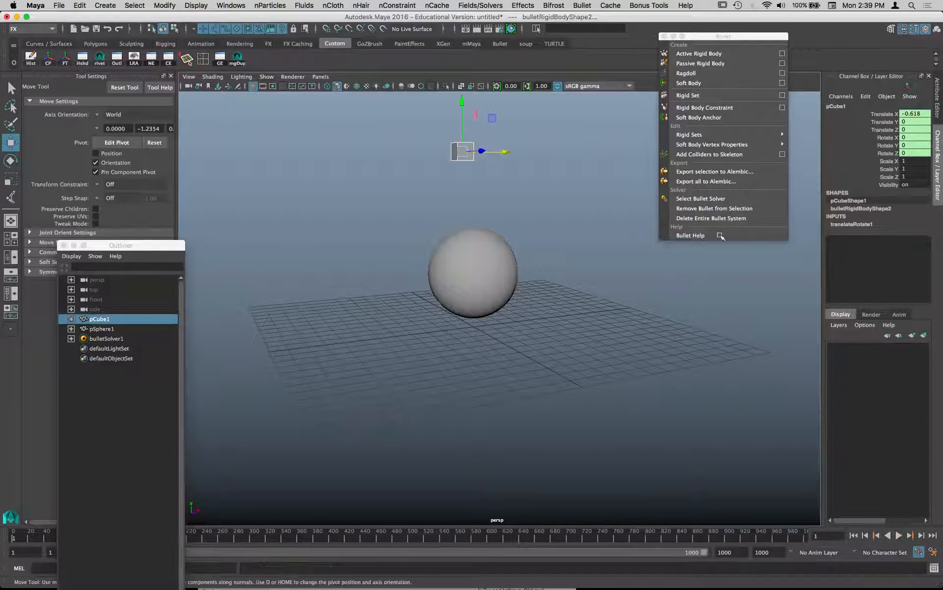
# - Try to turn the sphere into an active rigid body, play the simulation and return to the first frame
pyautogui.click(509, 253)
pyautogui.click(693, 54)
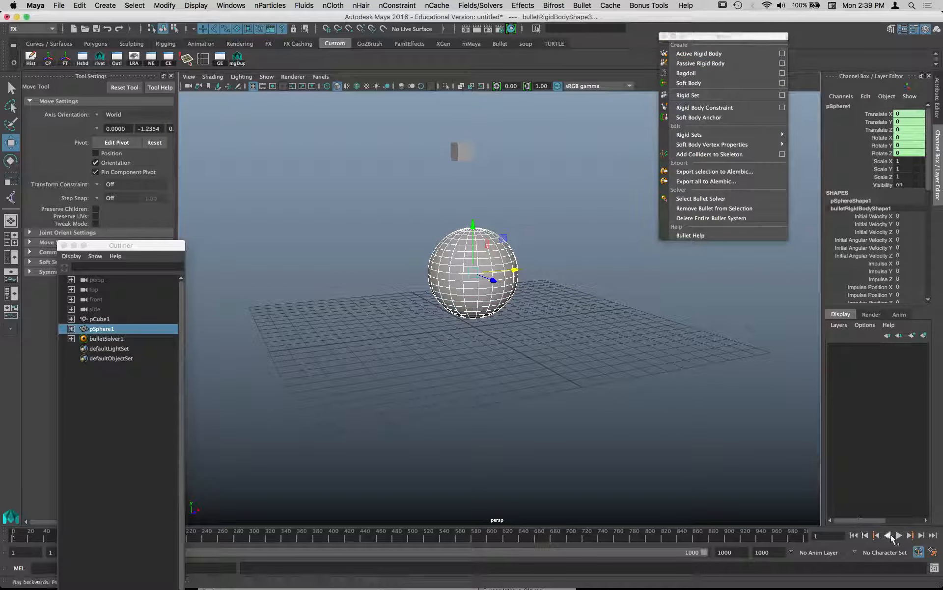
pyautogui.click(899, 536)
pyautogui.click(899, 535)
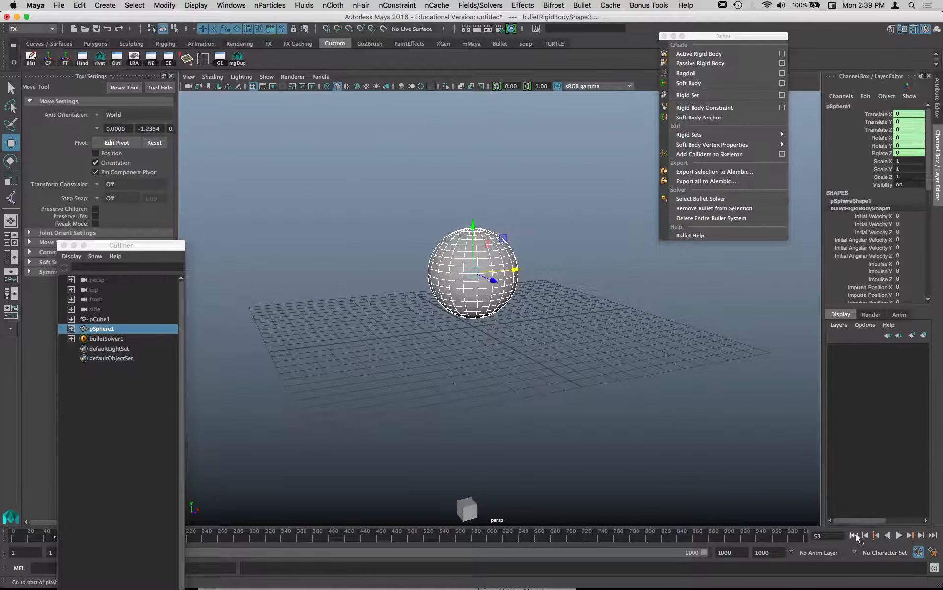
pyautogui.click(854, 535)
# - Delete the existing sphere and create a new polygon sphere at the origin
pyautogui.moveTo(578, 264); pyautogui.dragTo(424, 333)
pyautogui.press('Delete')
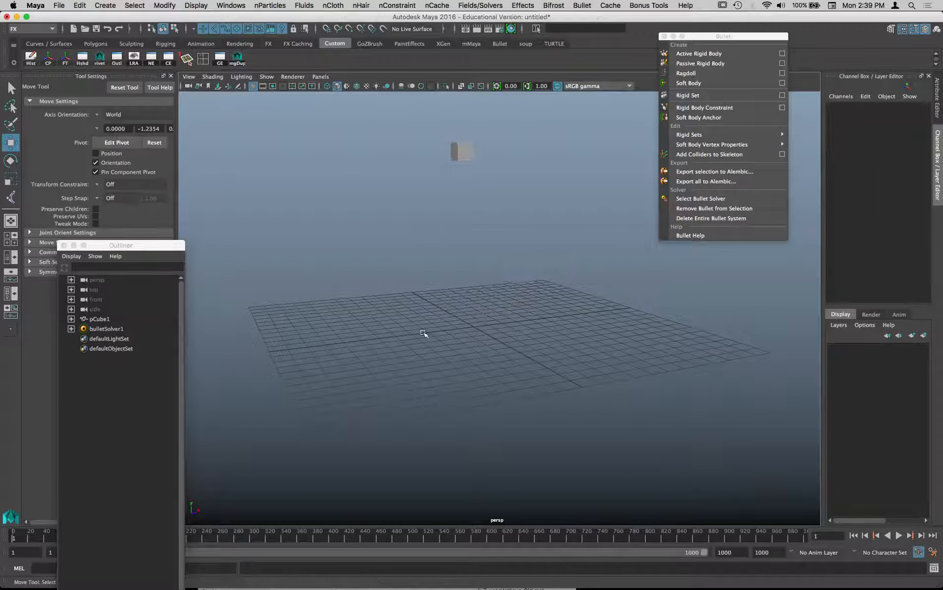
pyautogui.press('space')
pyautogui.click(399, 214)
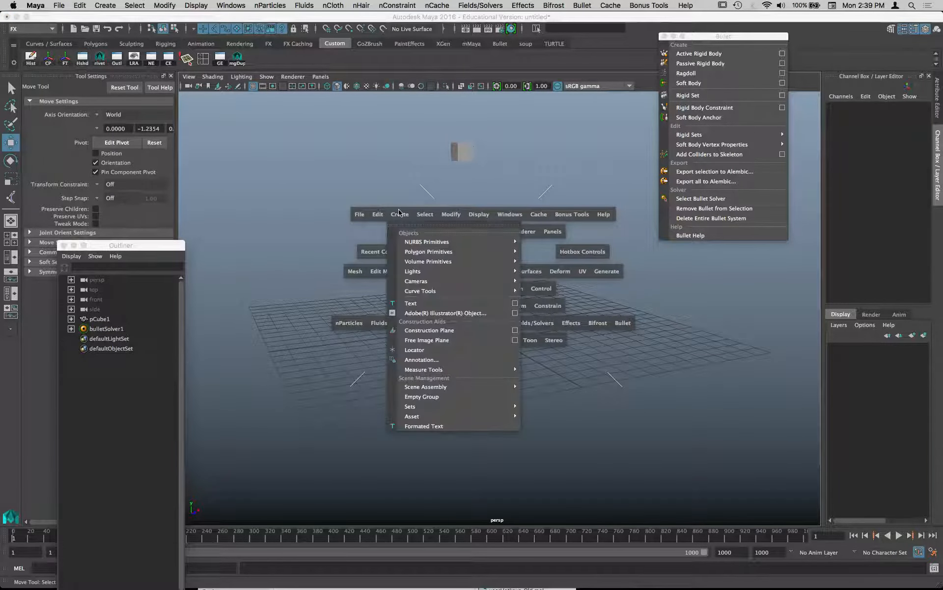
pyautogui.moveTo(470, 251)
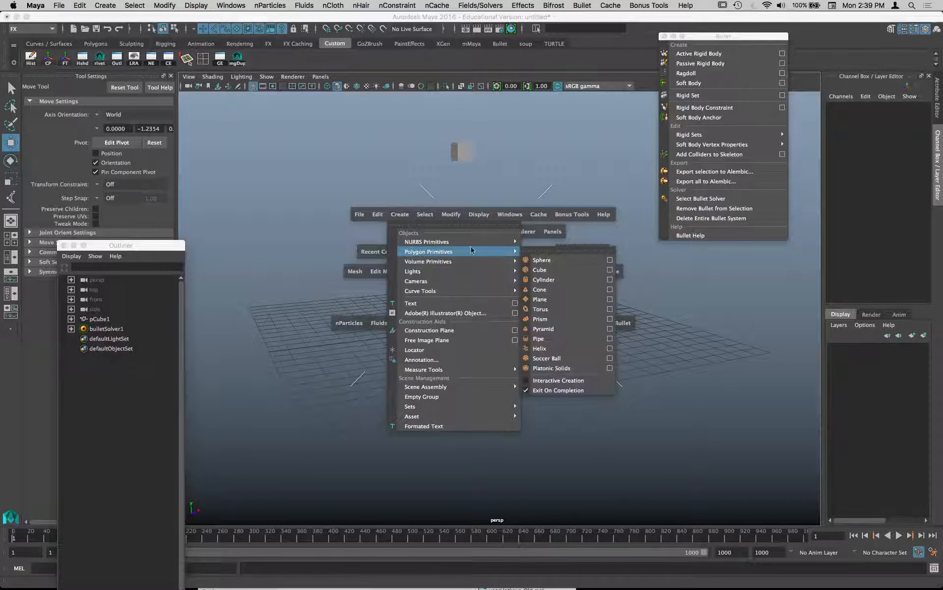
pyautogui.click(541, 260)
# - Scale the new sphere uniformly to 3.3 and raise it to about 3.8 in Y, beneath the cube
pyautogui.press('r')
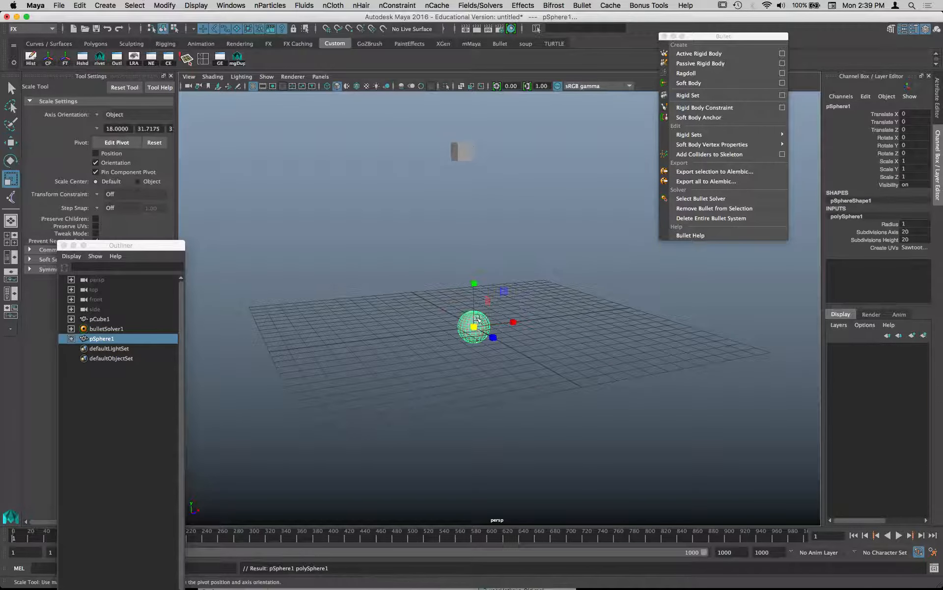
pyautogui.moveTo(474, 326); pyautogui.dragTo(536, 321)
pyautogui.press('w')
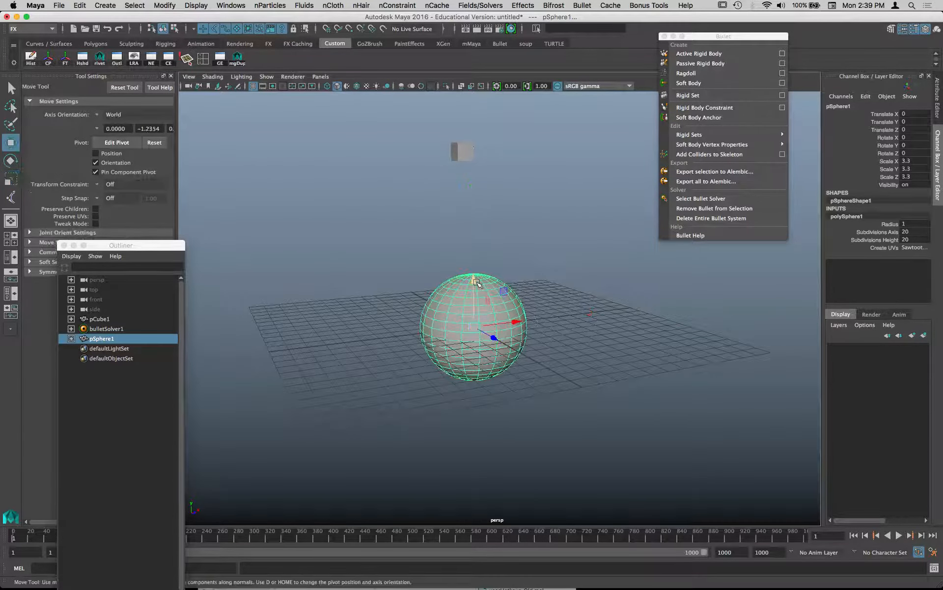
pyautogui.moveTo(473, 295); pyautogui.dragTo(474, 234)
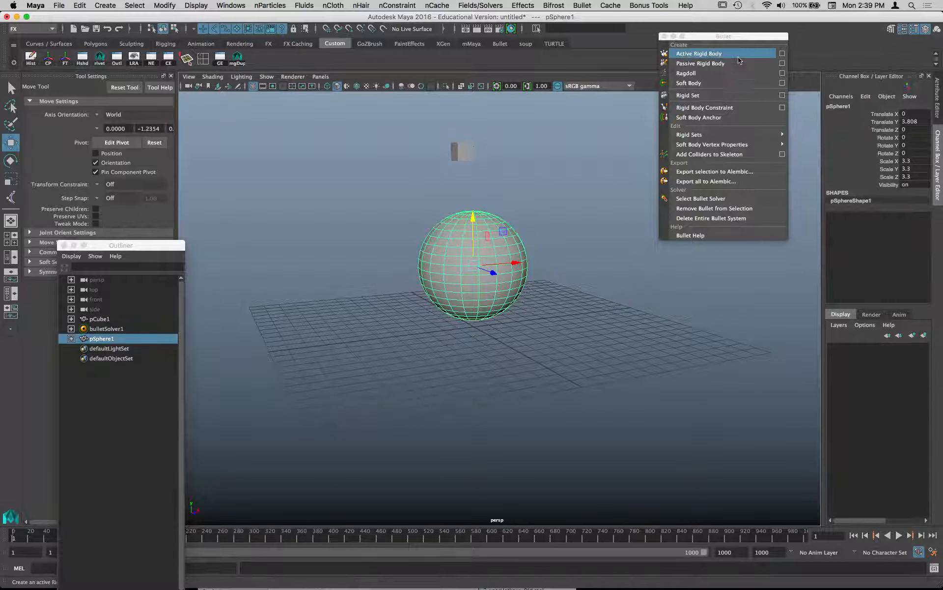
# - Make the sphere a passive rigid body with the collider shape type Hull
pyautogui.click(782, 63)
pyautogui.click(694, 119)
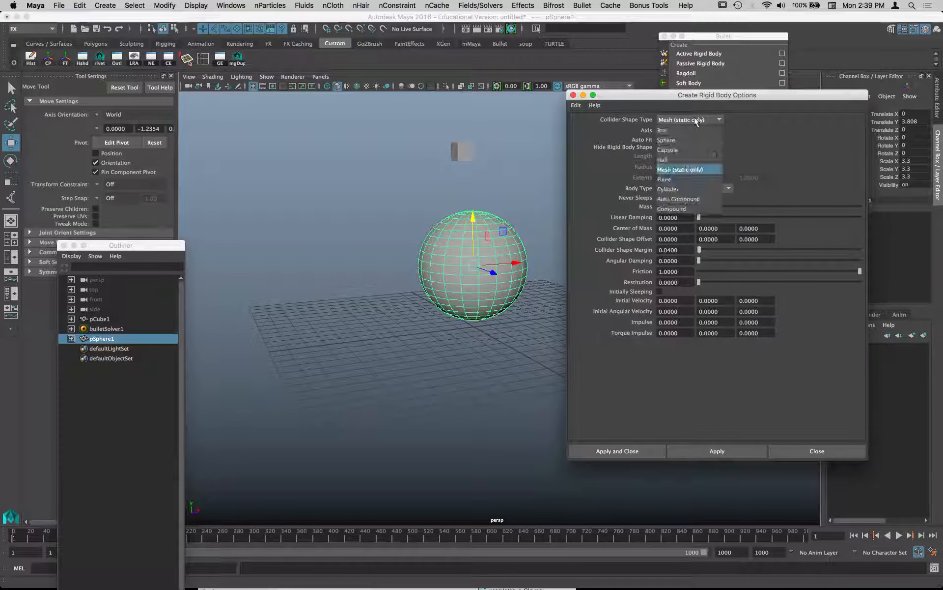
pyautogui.click(685, 158)
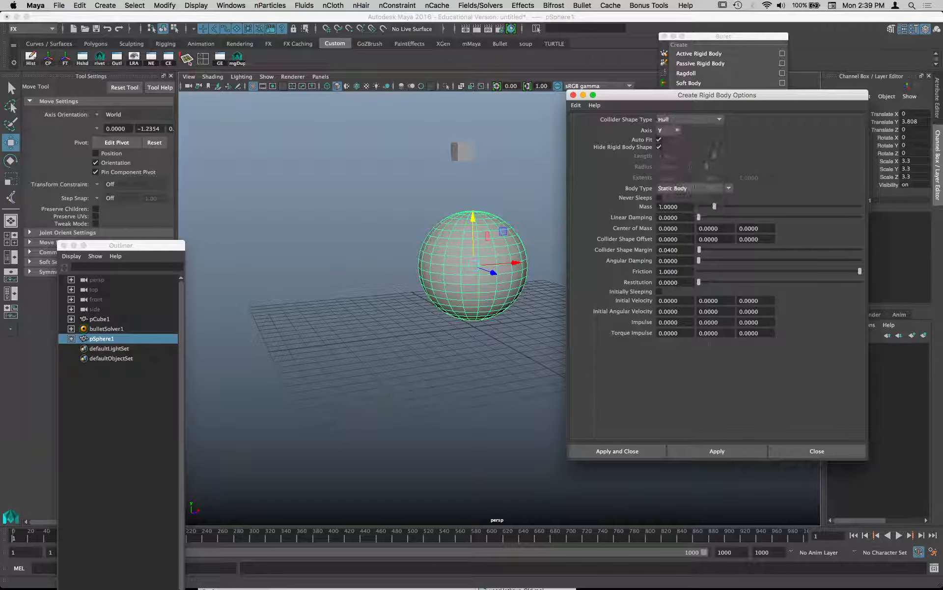
pyautogui.click(639, 451)
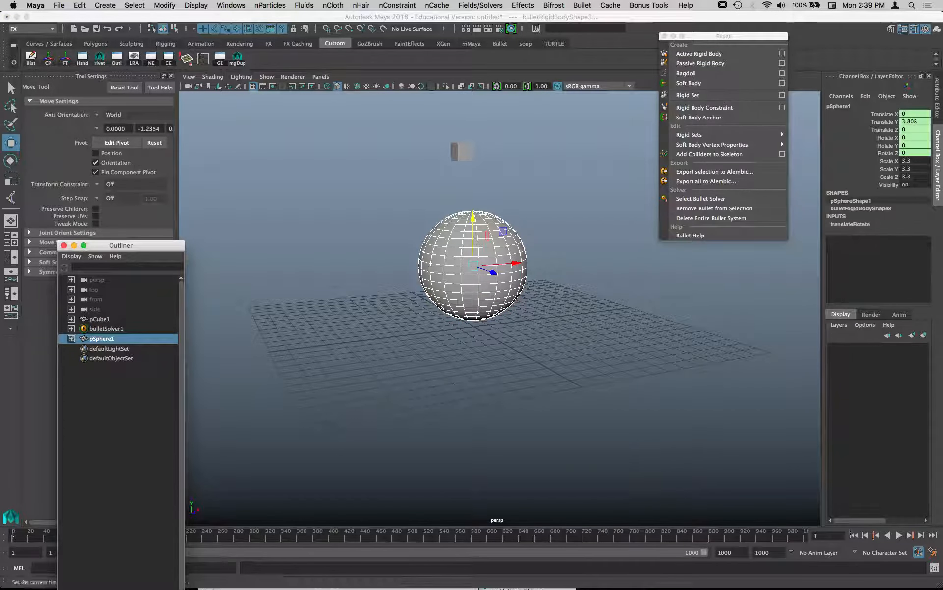
# - Play the simulation twice to check the cube's collision with the hull sphere, rewinding to the first frame each time
pyautogui.click(900, 535)
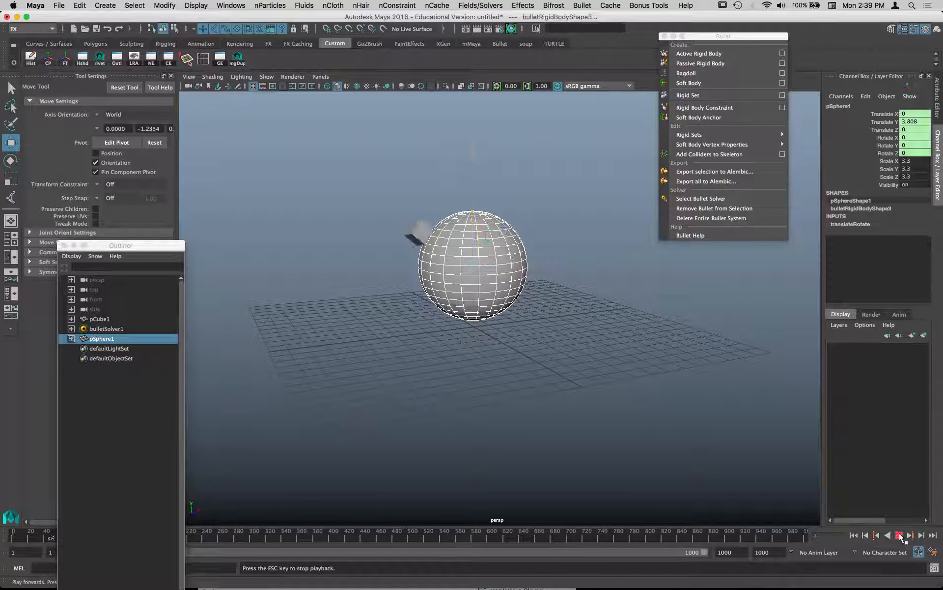
pyautogui.click(854, 536)
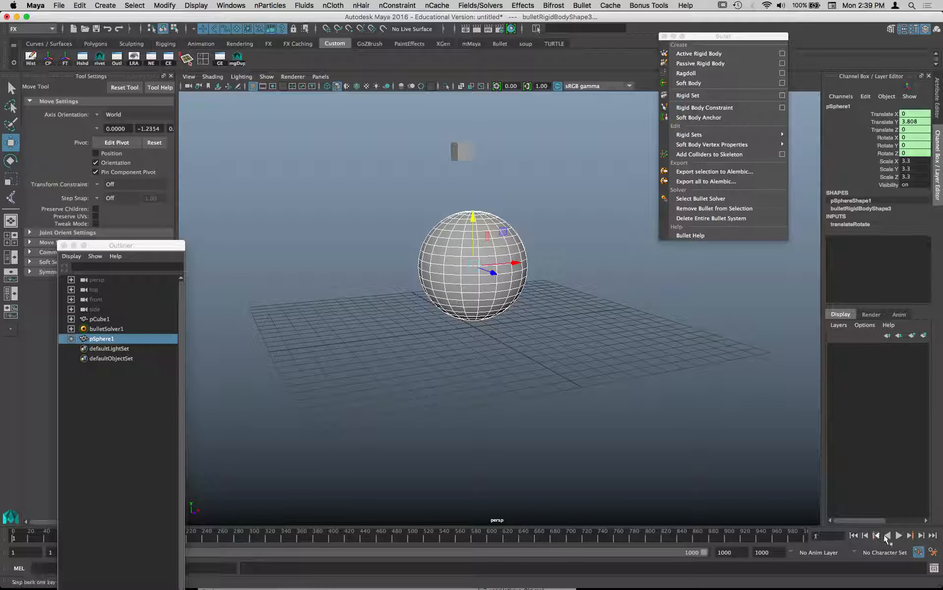
pyautogui.click(898, 536)
pyautogui.click(899, 536)
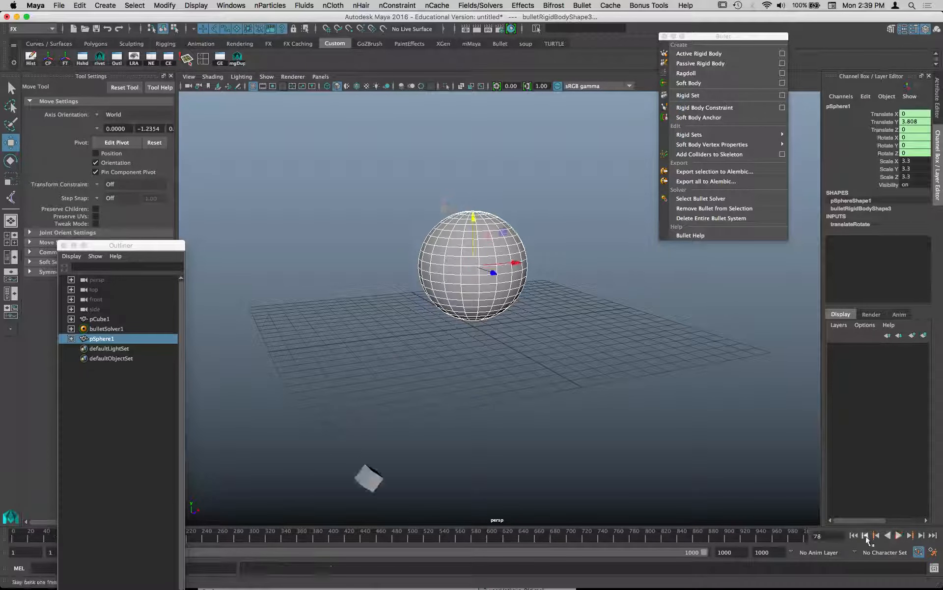
pyautogui.click(854, 535)
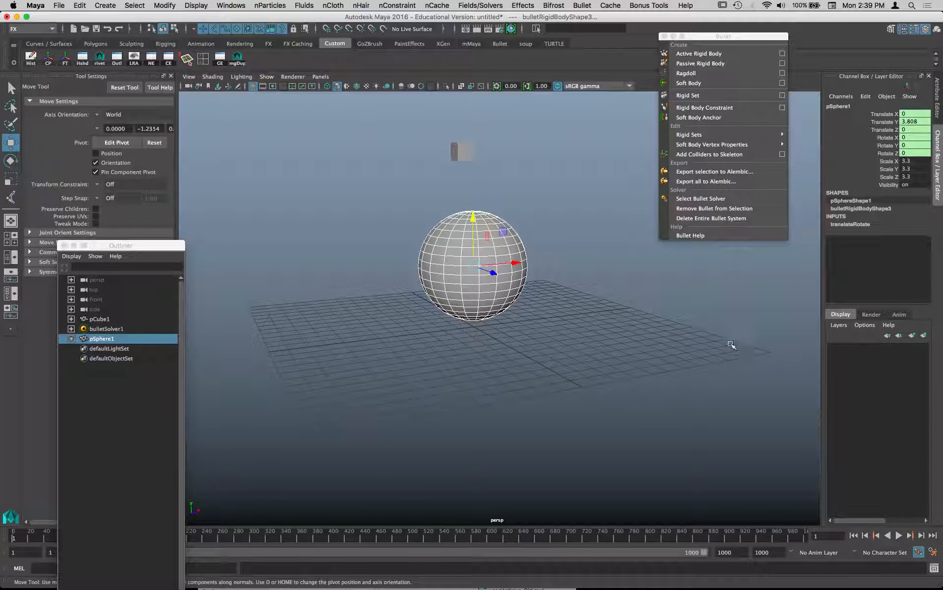
# - Open the attributes of bulletSolver1 and enable its Ground Plane, moving the floating windows out of the way
pyautogui.moveTo(143, 244); pyautogui.dragTo(319, 18)
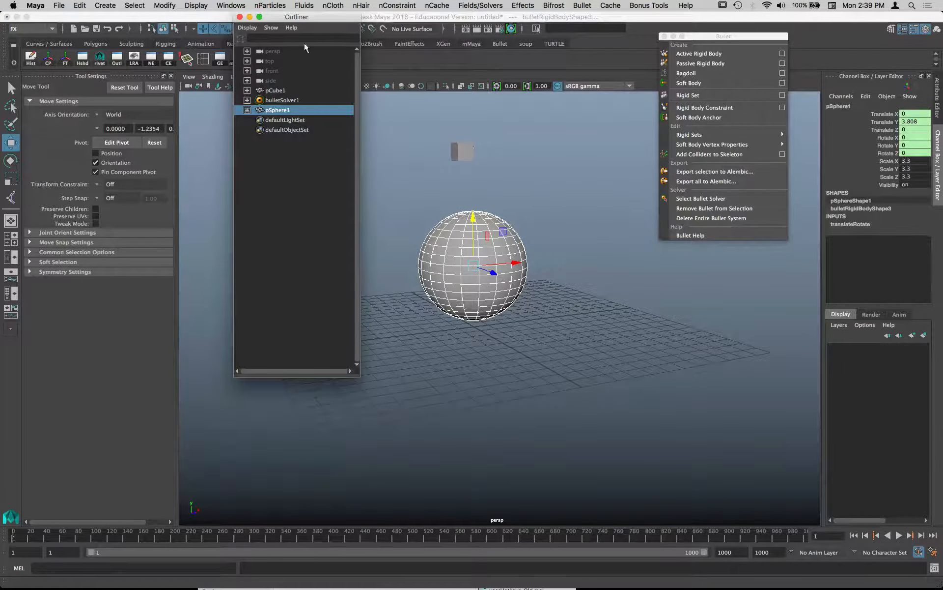
pyautogui.click(288, 100)
pyautogui.doubleClick(288, 101)
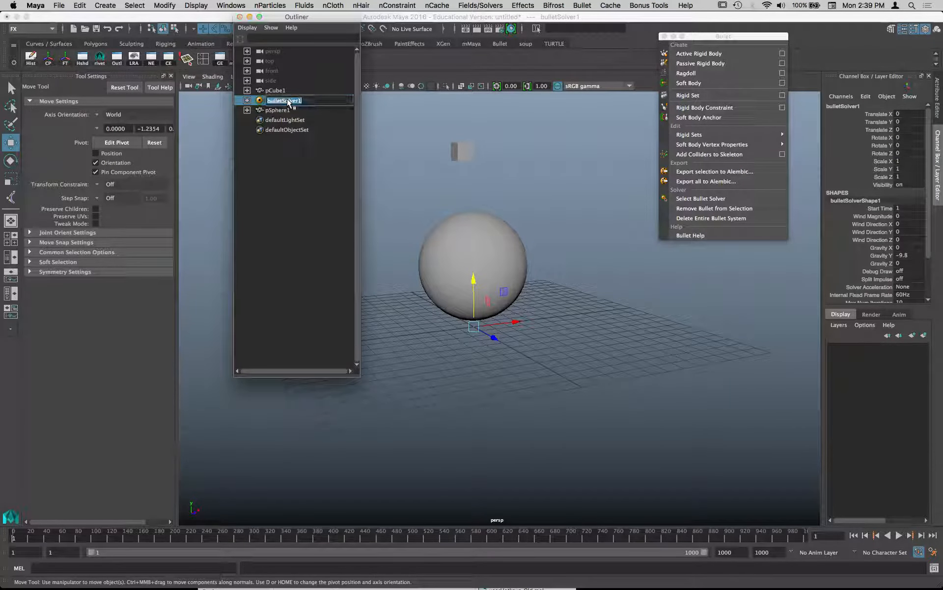
pyautogui.doubleClick(259, 101)
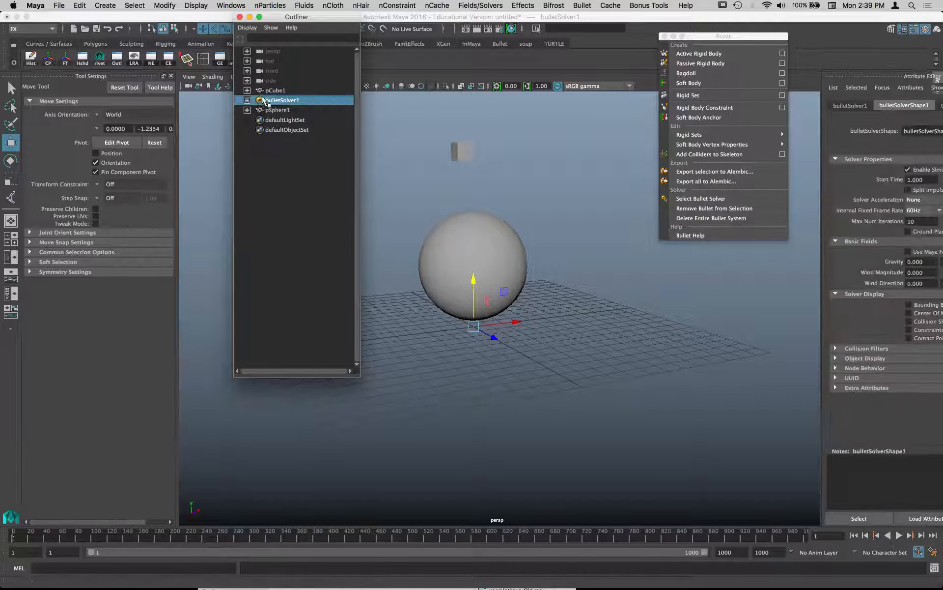
pyautogui.moveTo(747, 37); pyautogui.dragTo(698, 107)
pyautogui.moveTo(483, 372); pyautogui.dragTo(173, 219)
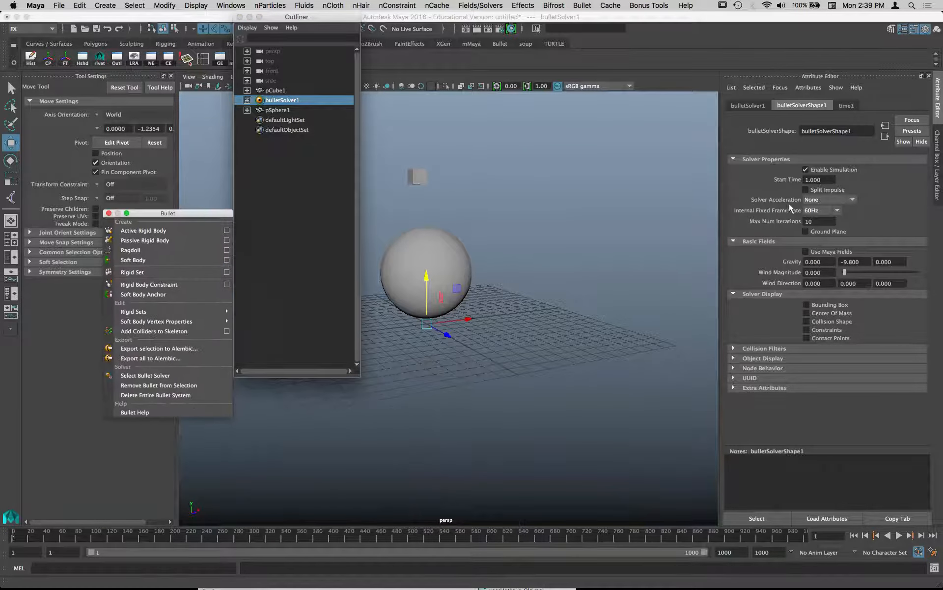
pyautogui.click(828, 231)
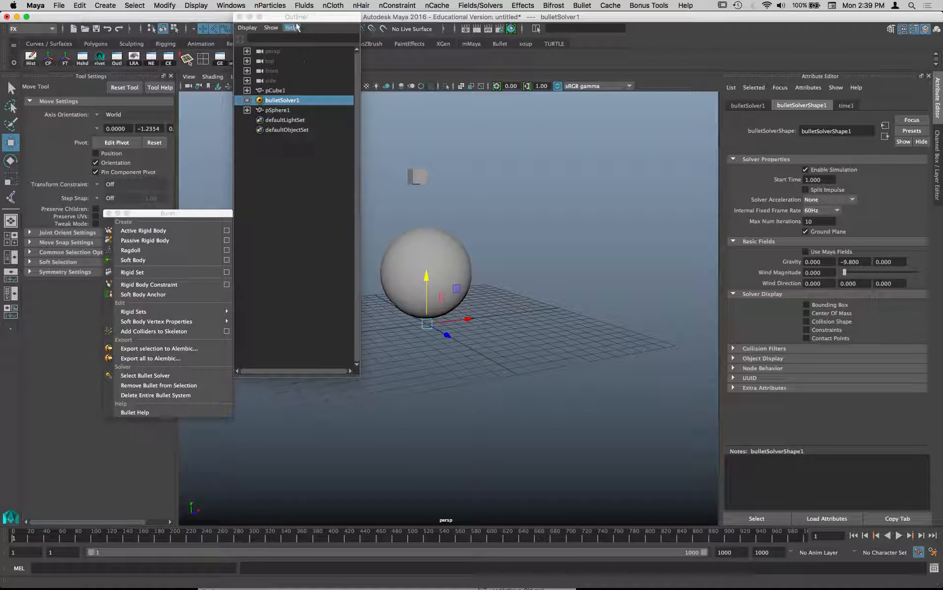
# - Test the simulation with the solver's ground plane enabled, clear the Outliner from the viewport and replay it, ending at the first frame
pyautogui.moveTo(295, 17); pyautogui.dragTo(255, 16)
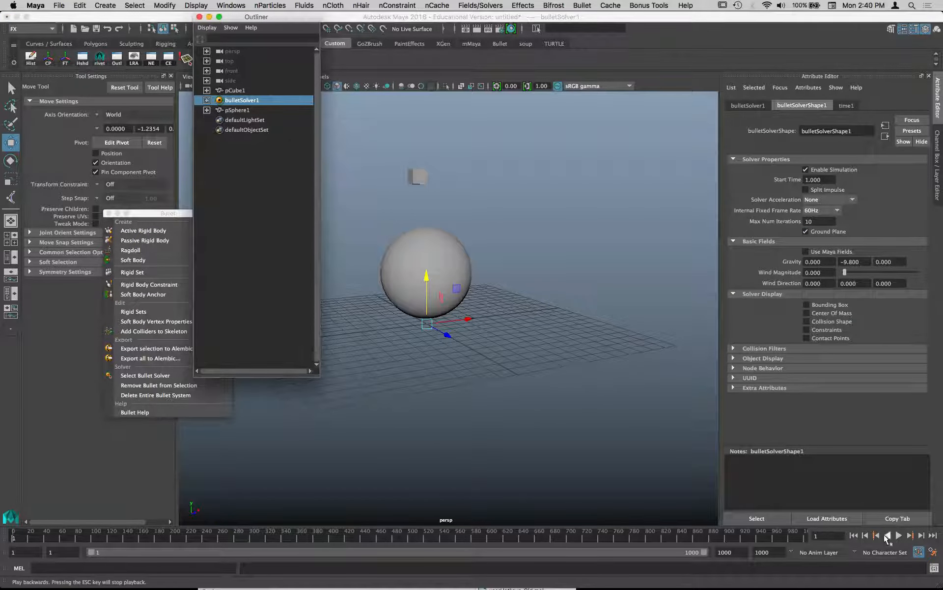
pyautogui.click(899, 535)
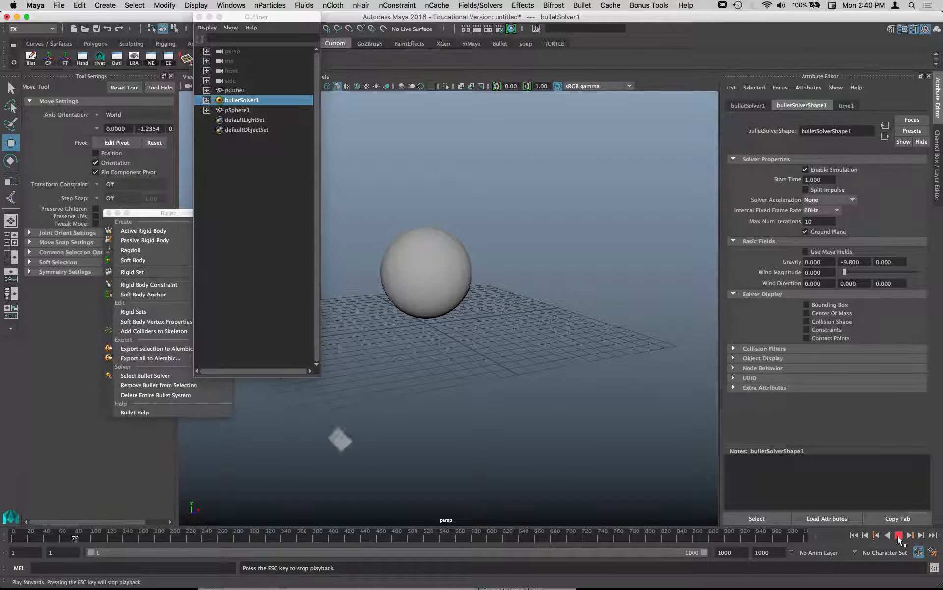
pyautogui.click(899, 535)
pyautogui.click(853, 535)
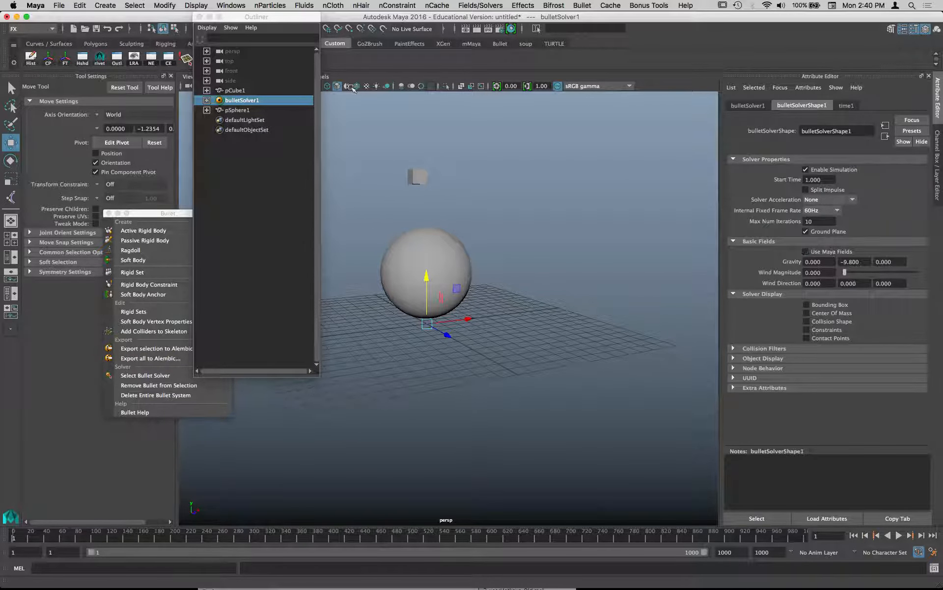
pyautogui.moveTo(284, 28); pyautogui.dragTo(615, 517)
pyautogui.click(898, 535)
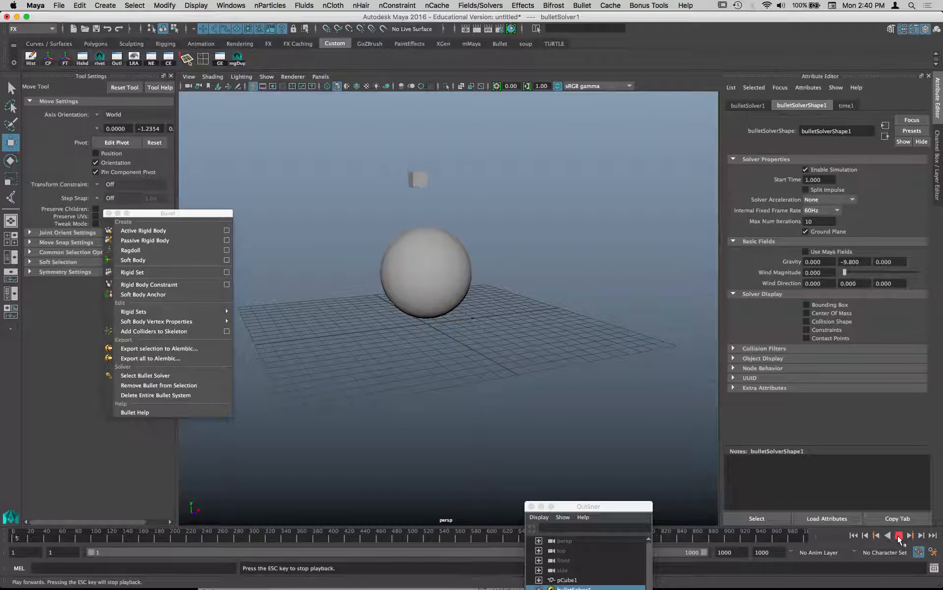
pyautogui.click(899, 535)
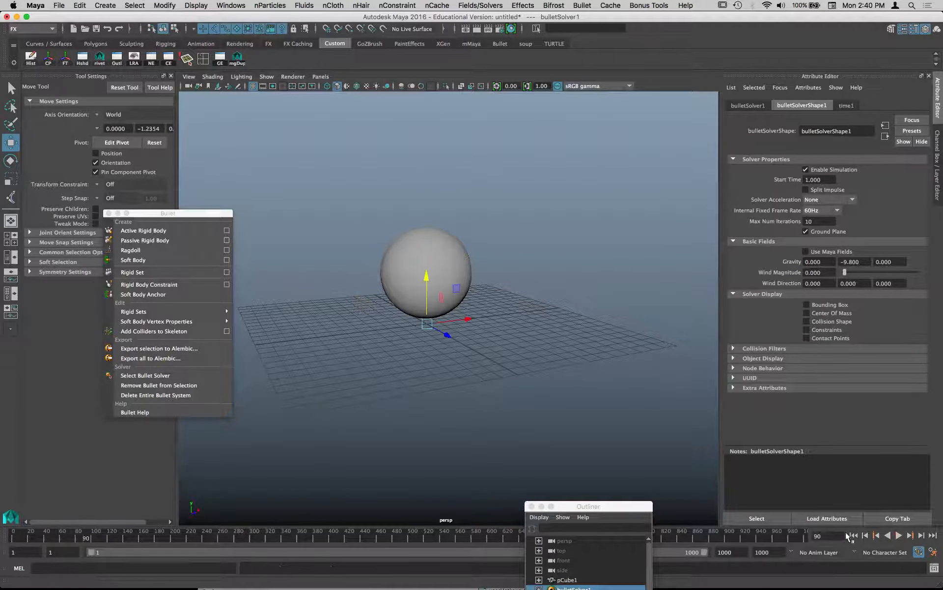
pyautogui.click(854, 535)
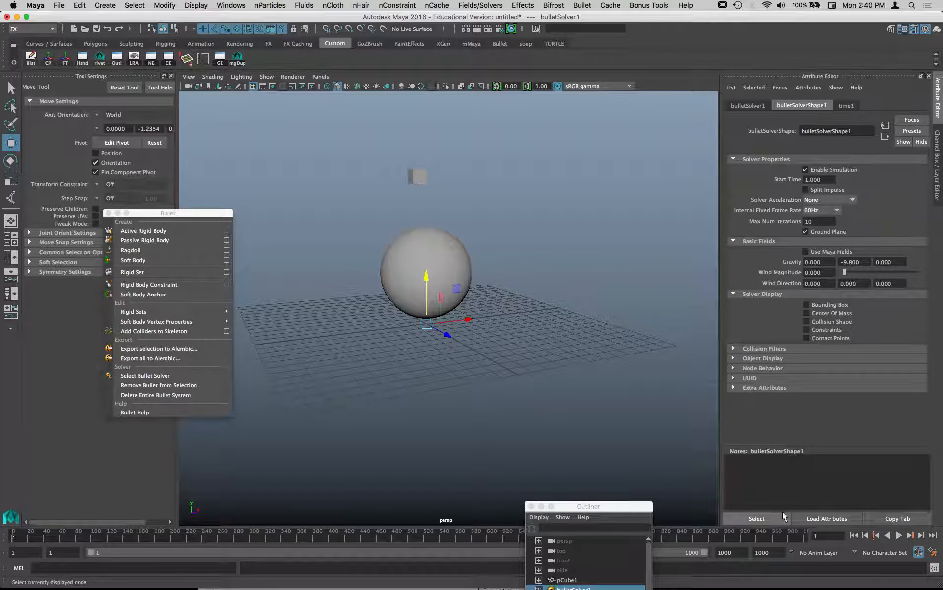
# - Create a polygon plane on the grid and scale it uniformly to about 39.8 as a floor beneath the sphere
pyautogui.press('space')
pyautogui.click(417, 298)
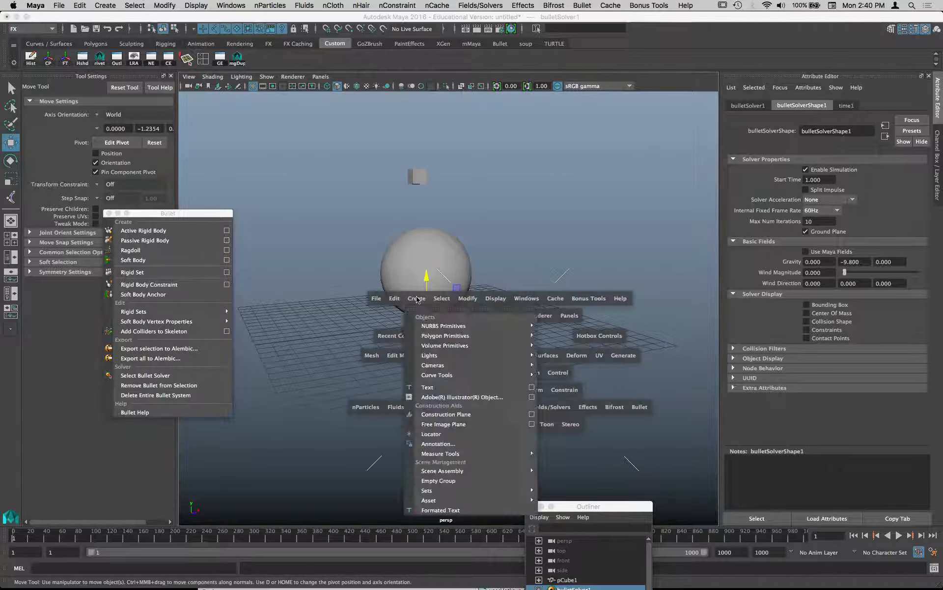
pyautogui.moveTo(541, 338)
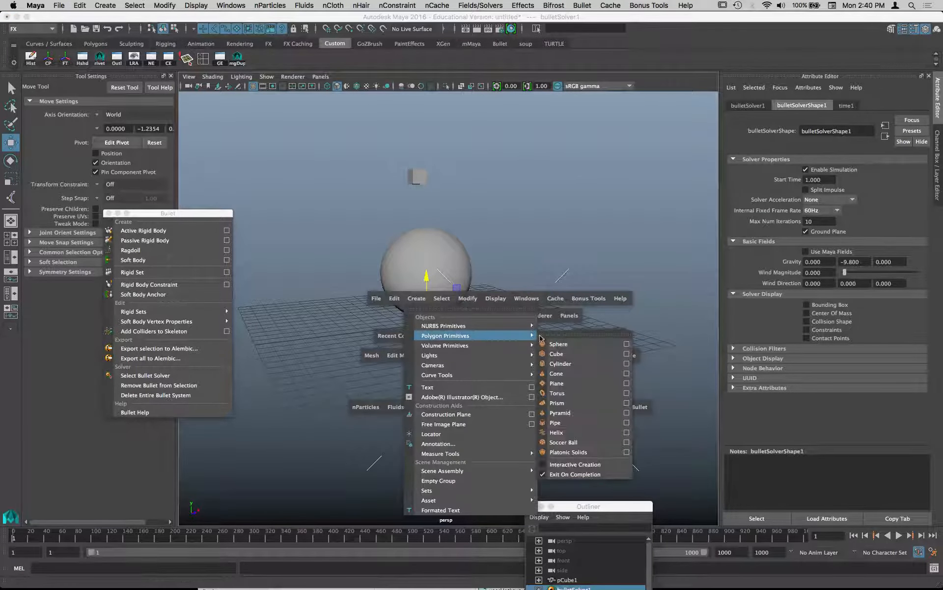
pyautogui.click(557, 384)
pyautogui.press('r')
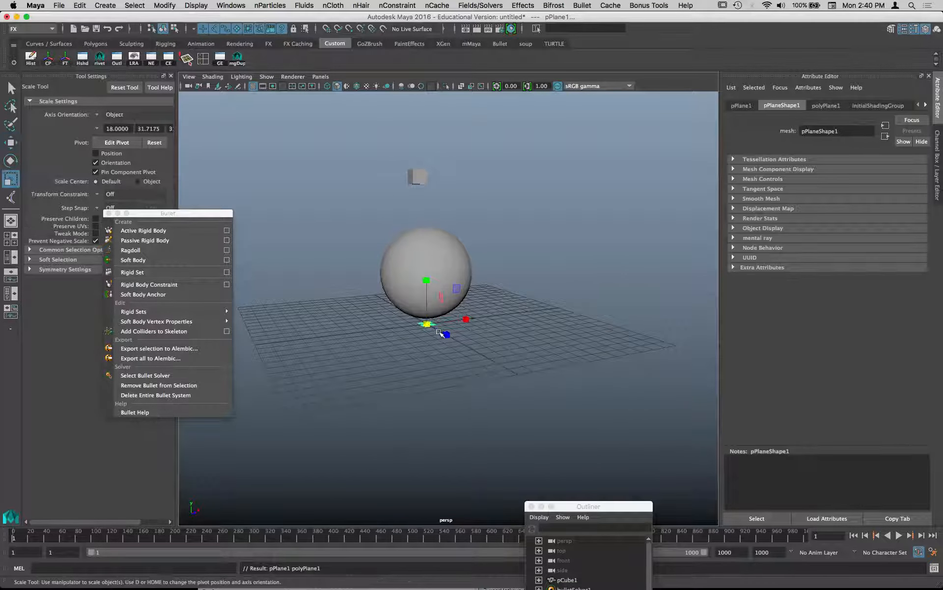
pyautogui.moveTo(427, 324); pyautogui.dragTo(634, 311)
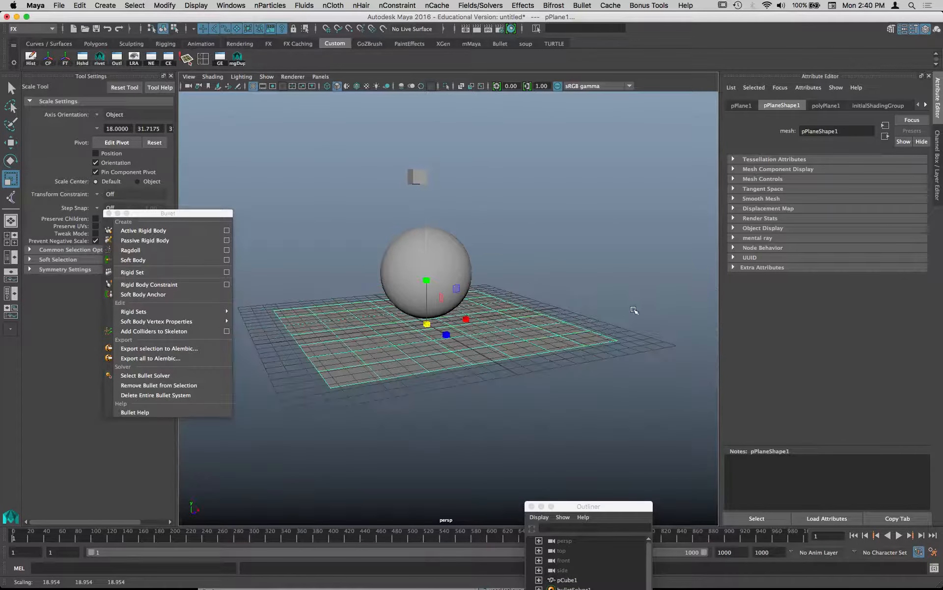
pyautogui.moveTo(427, 325); pyautogui.dragTo(620, 326)
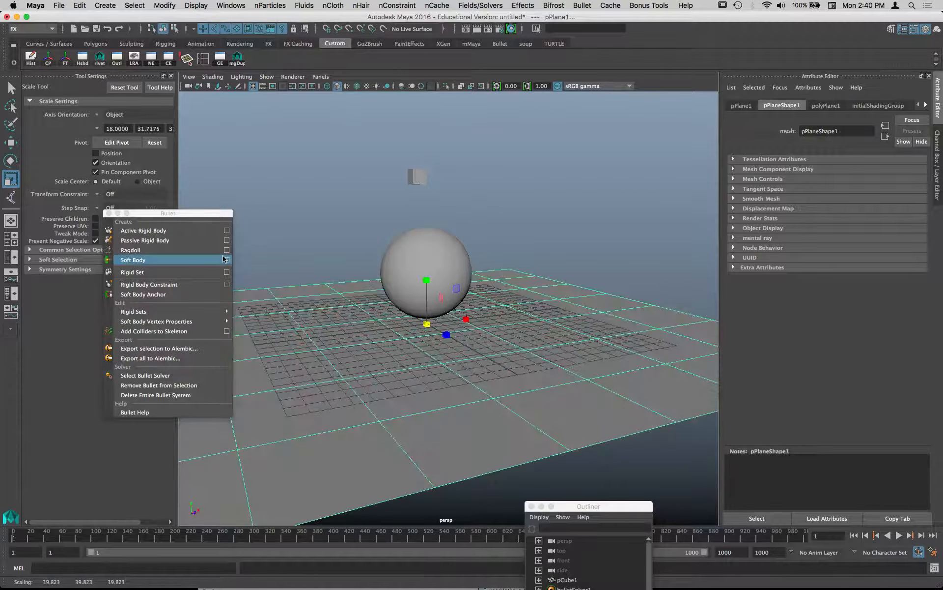
# - Delete the floor plane's construction history and freeze its transformations
pyautogui.click(30, 58)
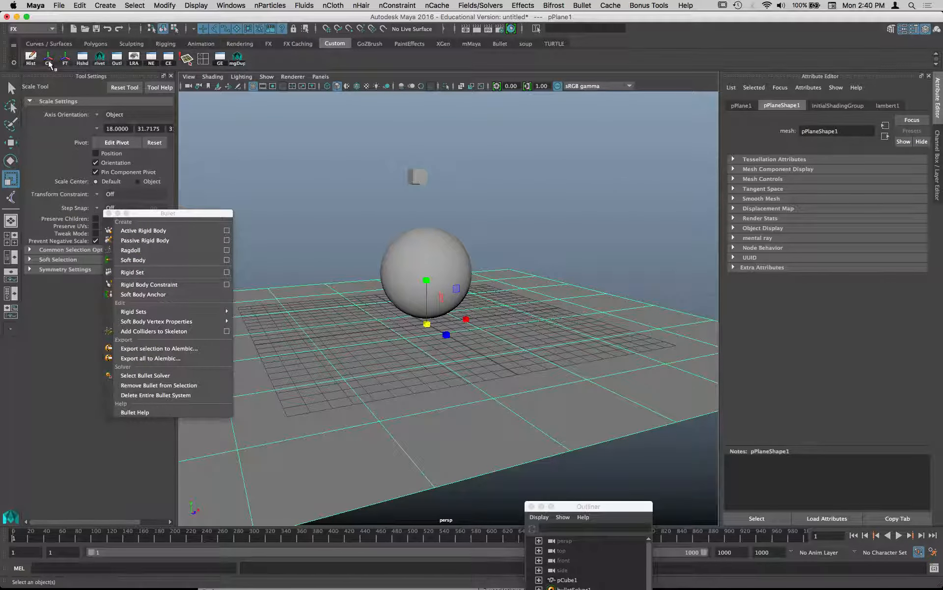
pyautogui.click(65, 58)
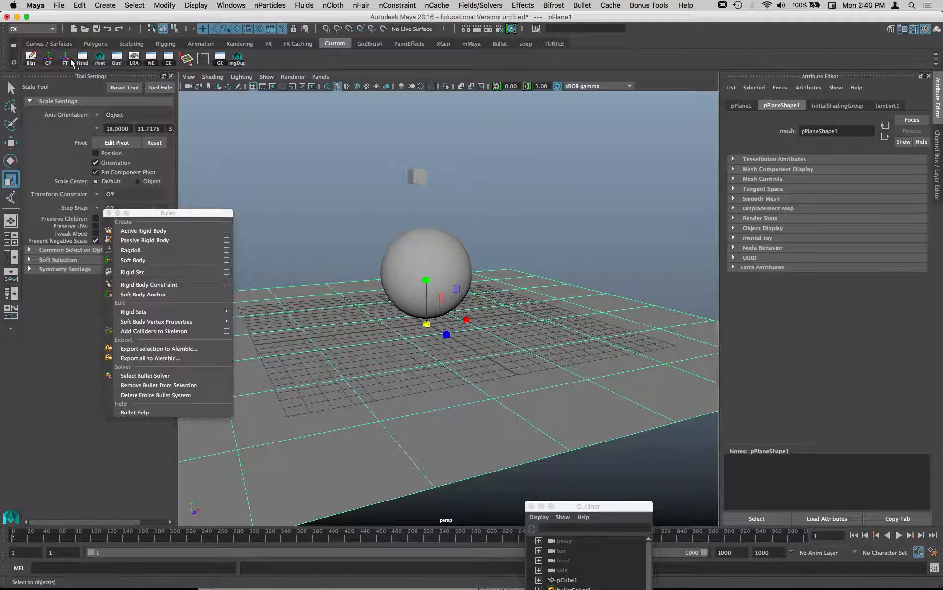
# - Make the floor plane a passive rigid body and play the simulation to test the cube's landing, selecting the cube and sphere to inspect them
pyautogui.click(138, 241)
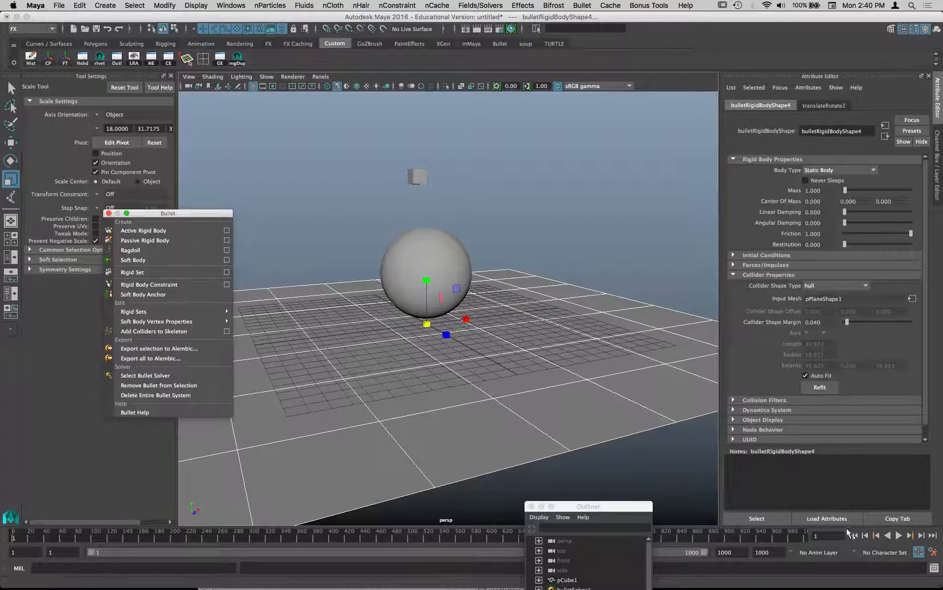
pyautogui.click(899, 535)
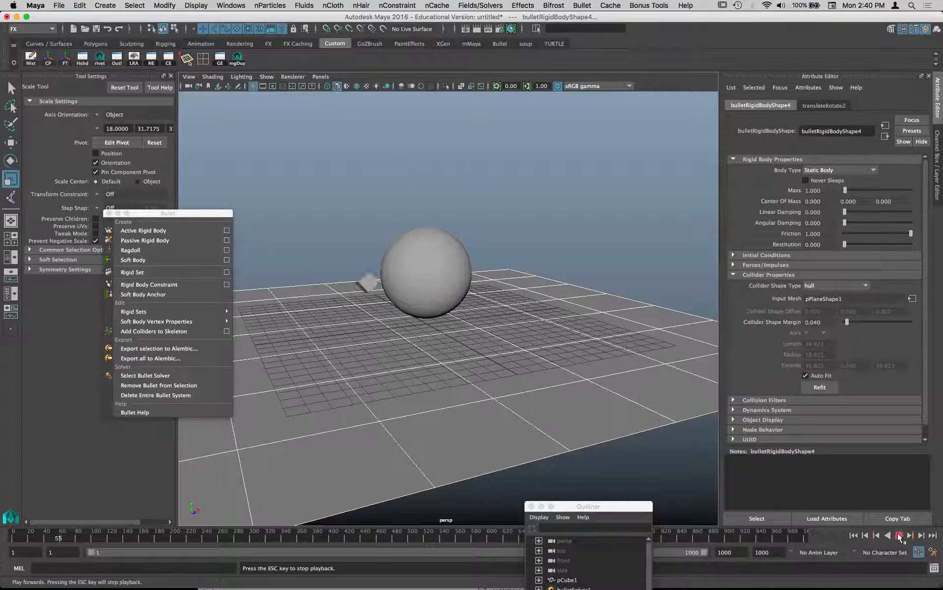
pyautogui.click(899, 535)
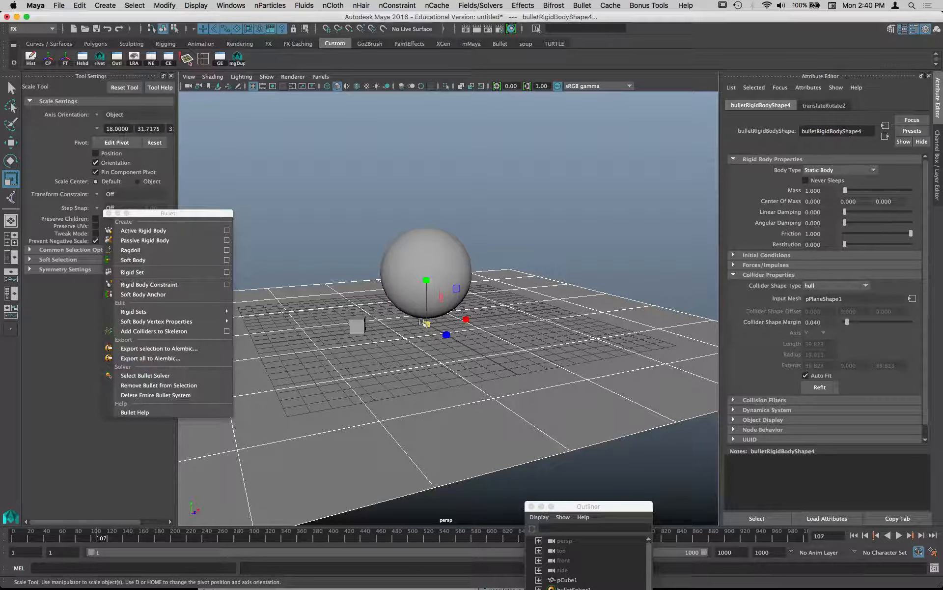
pyautogui.click(358, 326)
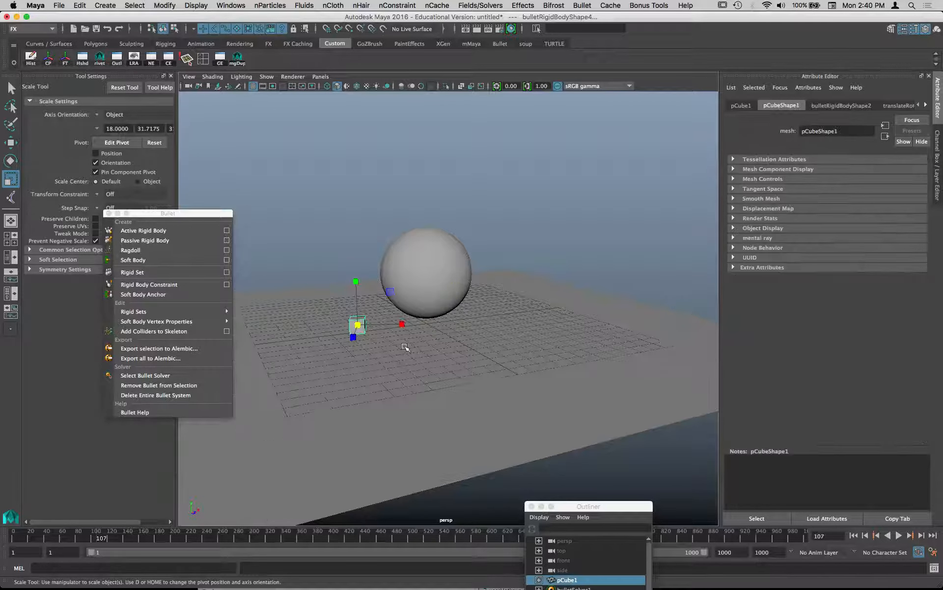
pyautogui.click(410, 266)
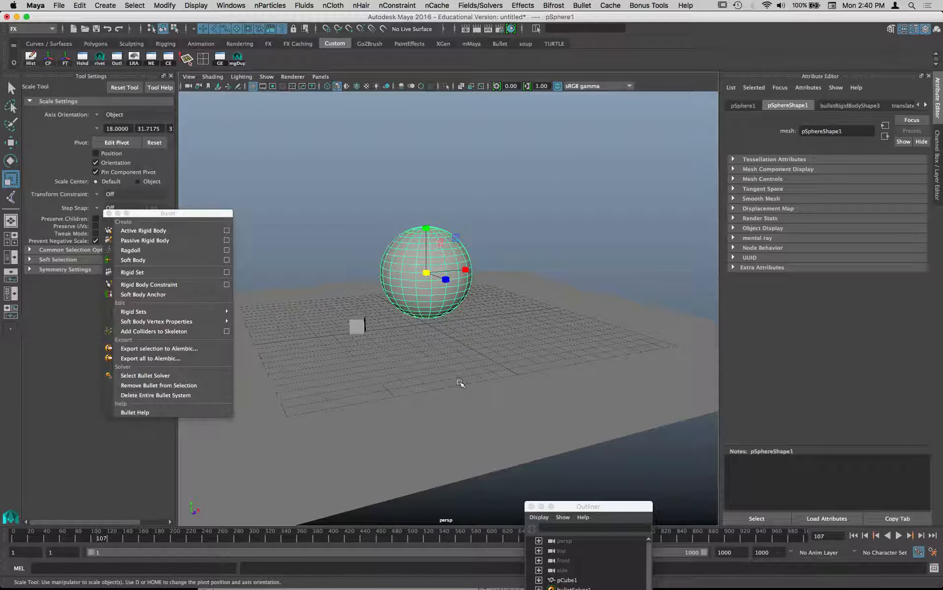
pyautogui.keyDown('alt'); pyautogui.moveTo(450, 388); pyautogui.dragTo(491, 362); pyautogui.keyUp('alt')
# - Start a new scene without saving the current one and set the playback range to end at frame 1000
pyautogui.press('super+n')
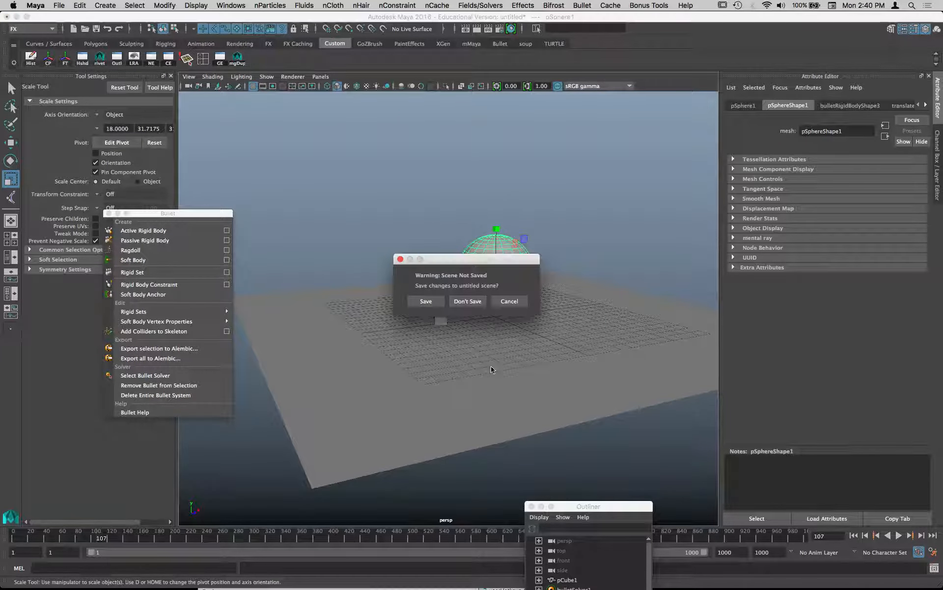
pyautogui.click(468, 303)
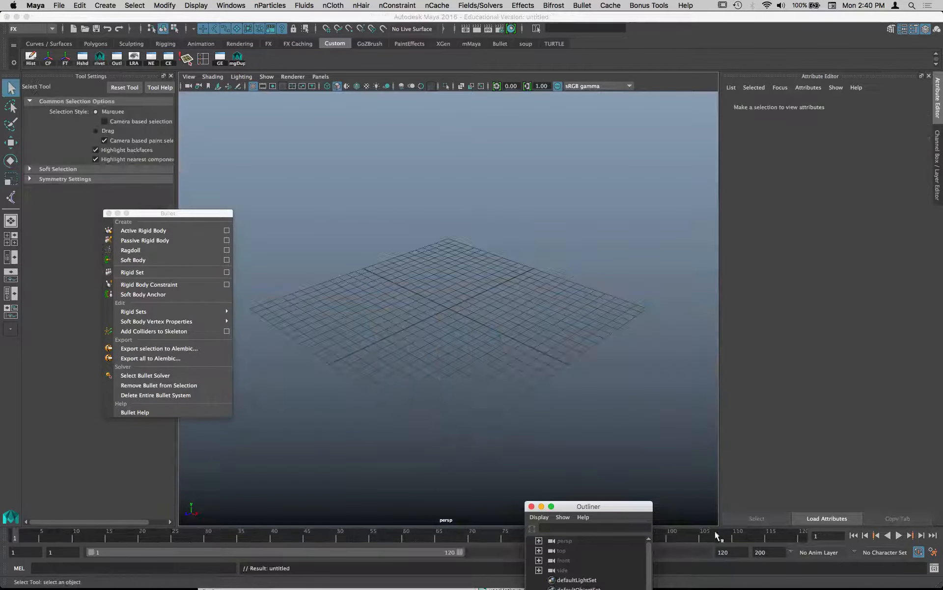
pyautogui.click(742, 552)
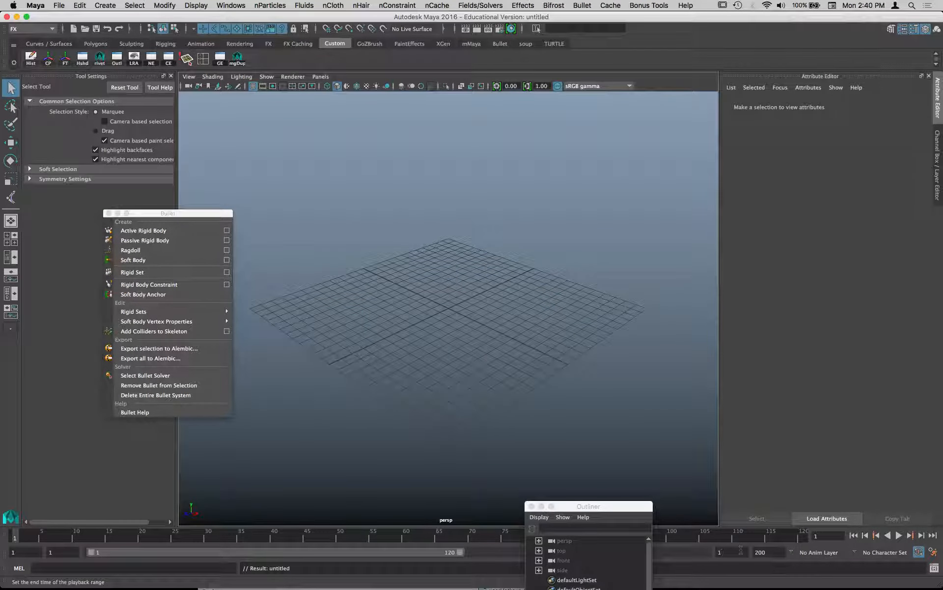
pyautogui.write('1000')
pyautogui.press('Return')
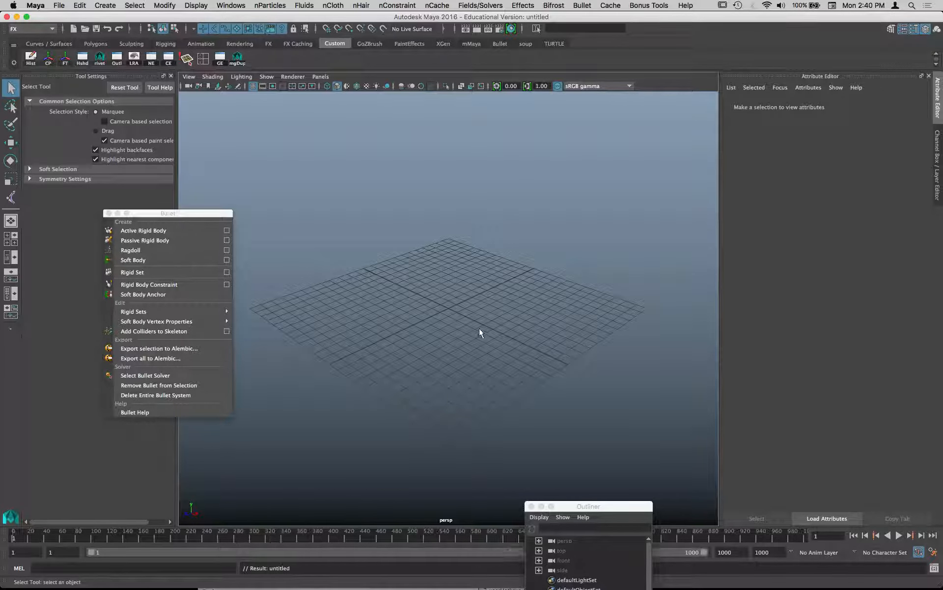
# - Create a polygon cube on the grid, raise it about 2.7 units and shift it along Z toward the grid's edge
pyautogui.keyDown('alt'); pyautogui.moveTo(480, 331); pyautogui.dragTo(464, 303); pyautogui.keyUp('alt')
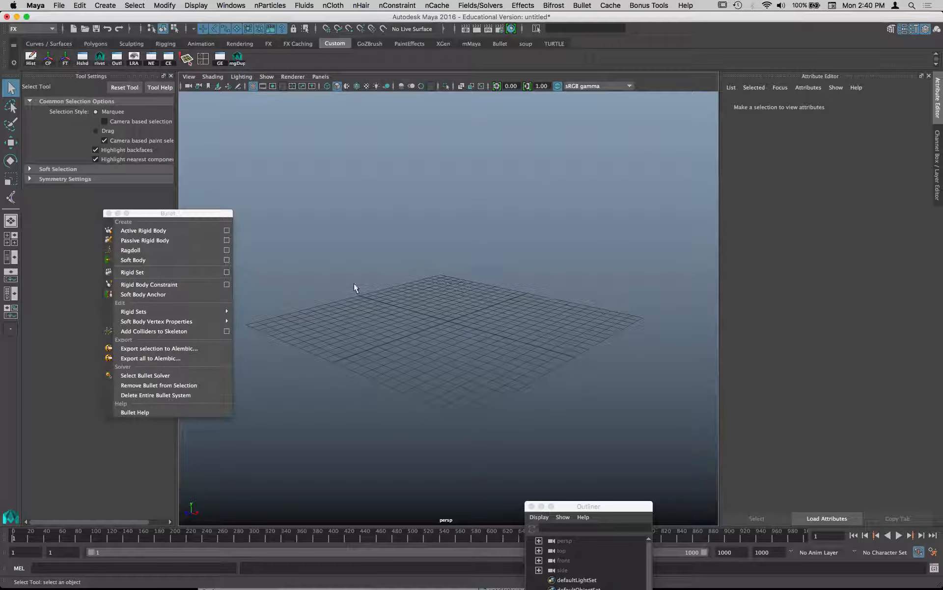
pyautogui.press('space')
pyautogui.click(321, 261)
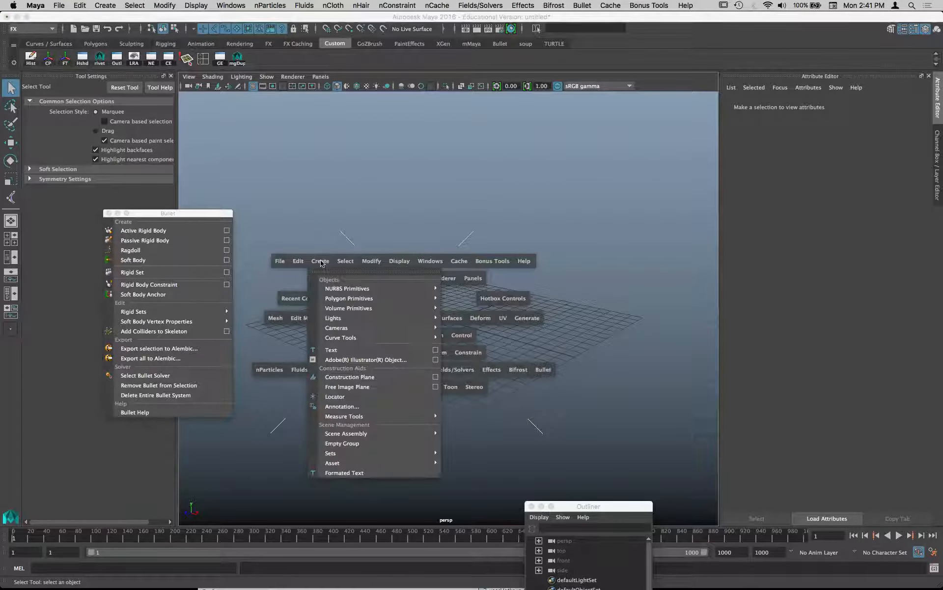
pyautogui.moveTo(423, 299)
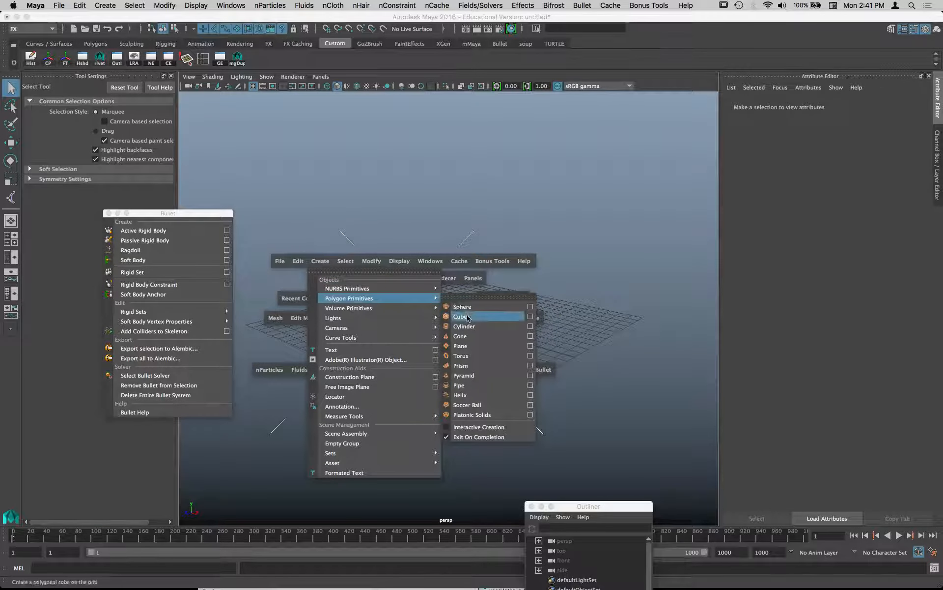
pyautogui.click(461, 316)
pyautogui.press('w')
pyautogui.click(449, 274)
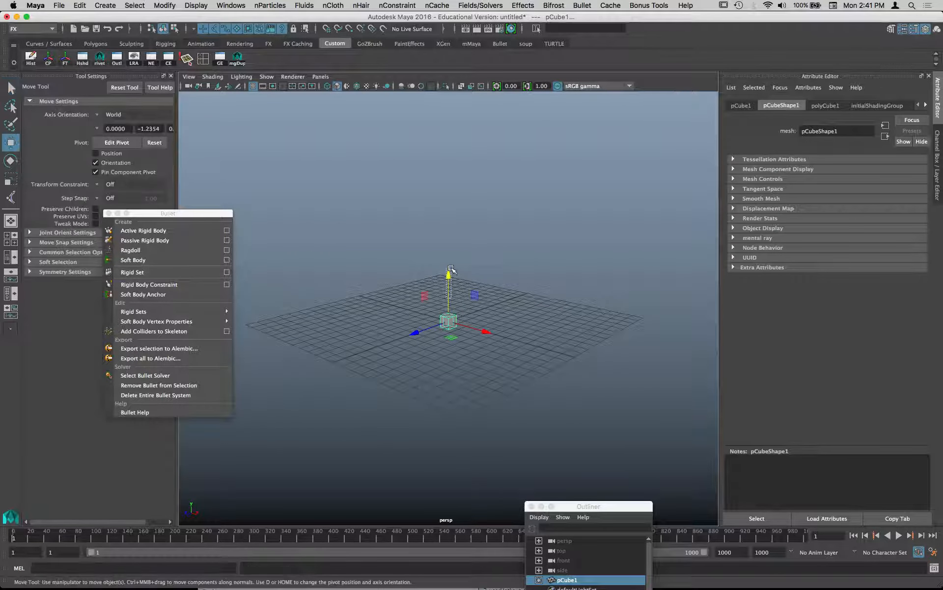
pyautogui.moveTo(448, 305); pyautogui.dragTo(356, 306)
# - Duplicate the cube at even spacing along Z until a row of seven cubes is formed
pyautogui.hotkey('ctrl', 'd')
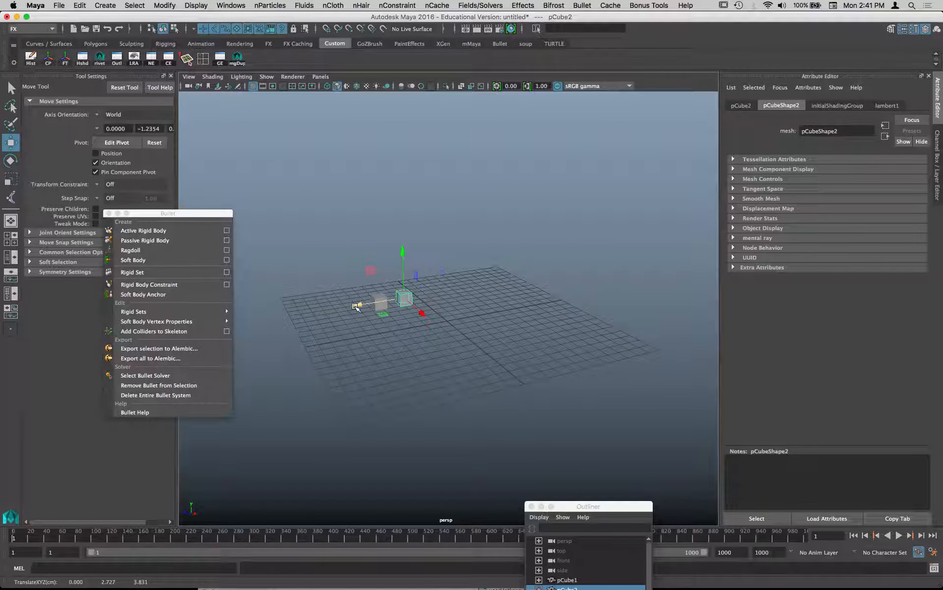
pyautogui.hotkey('shift', 'd')
pyautogui.hotkey('shift', 'd')
pyautogui.hotkey('shift', 'd')
pyautogui.hotkey('shift', 'd')
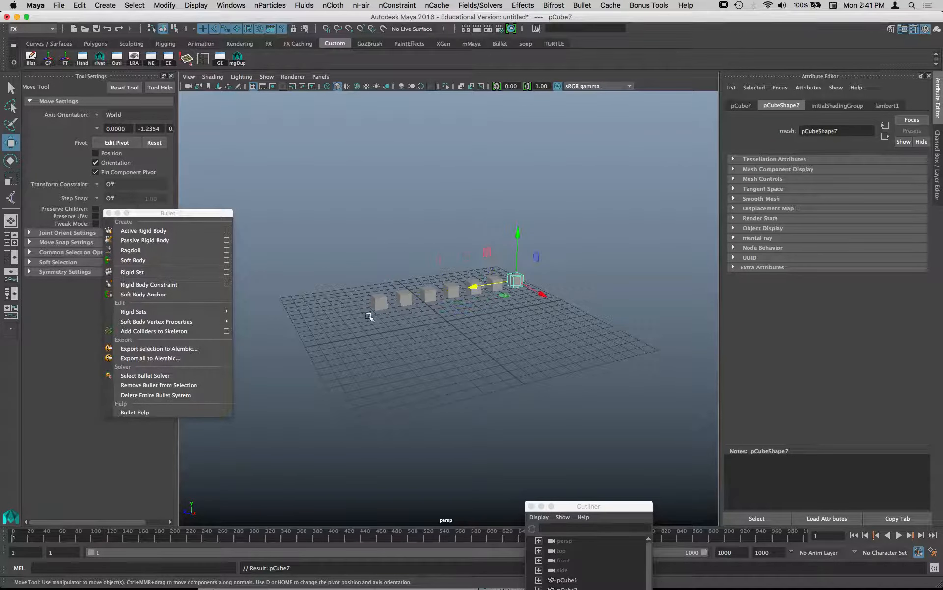
# - Select the whole row and duplicate it at even spacing along X until six rows form a flat layer of cubes
pyautogui.keyDown('alt'); pyautogui.moveTo(371, 317); pyautogui.dragTo(495, 328); pyautogui.keyUp('alt')
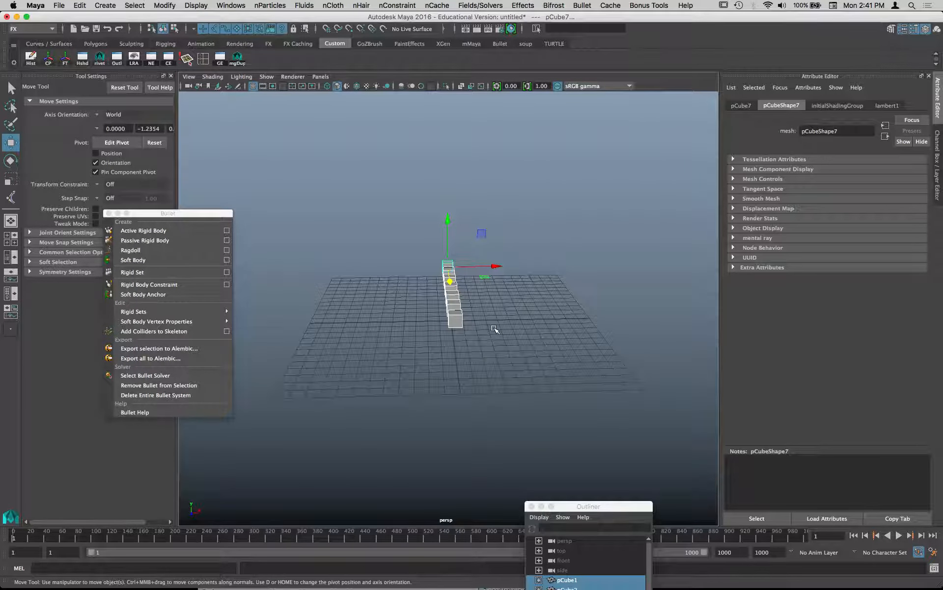
pyautogui.hotkey('ctrl', 'd')
pyautogui.moveTo(494, 266); pyautogui.dragTo(506, 266)
pyautogui.hotkey('shift', 'd')
pyautogui.hotkey('shift', 'd')
pyautogui.hotkey('shift', 'd')
pyautogui.hotkey('shift', 'd')
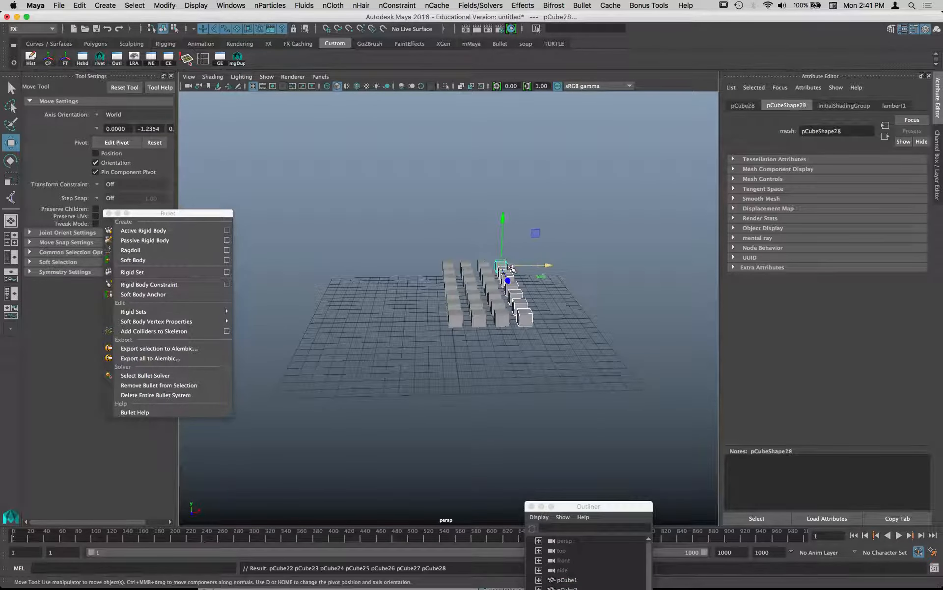
# - Select the entire layer of cubes and duplicate it upward at even spacing until six layers are stacked
pyautogui.moveTo(604, 350); pyautogui.dragTo(447, 257)
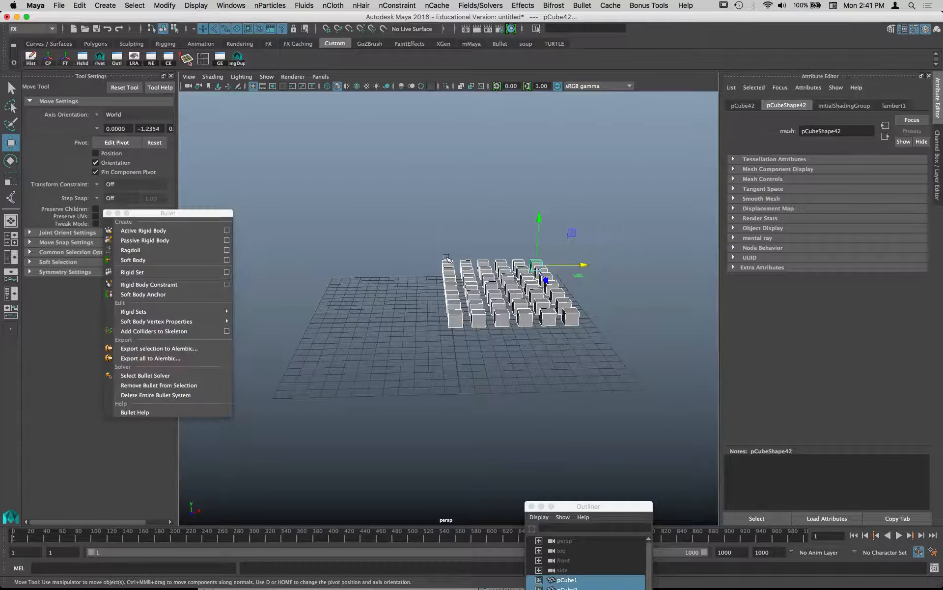
pyautogui.hotkey('ctrl', 'd')
pyautogui.moveTo(540, 216); pyautogui.dragTo(437, 236)
pyautogui.hotkey('shift', 'd')
pyautogui.hotkey('shift', 'd')
pyautogui.hotkey('shift', 'd')
pyautogui.hotkey('shift', 'd')
pyautogui.keyDown('alt'); pyautogui.moveTo(438, 236); pyautogui.dragTo(402, 243, button='right'); pyautogui.keyUp('alt')
pyautogui.keyDown('alt'); pyautogui.moveTo(402, 242); pyautogui.dragTo(387, 223); pyautogui.keyUp('alt')
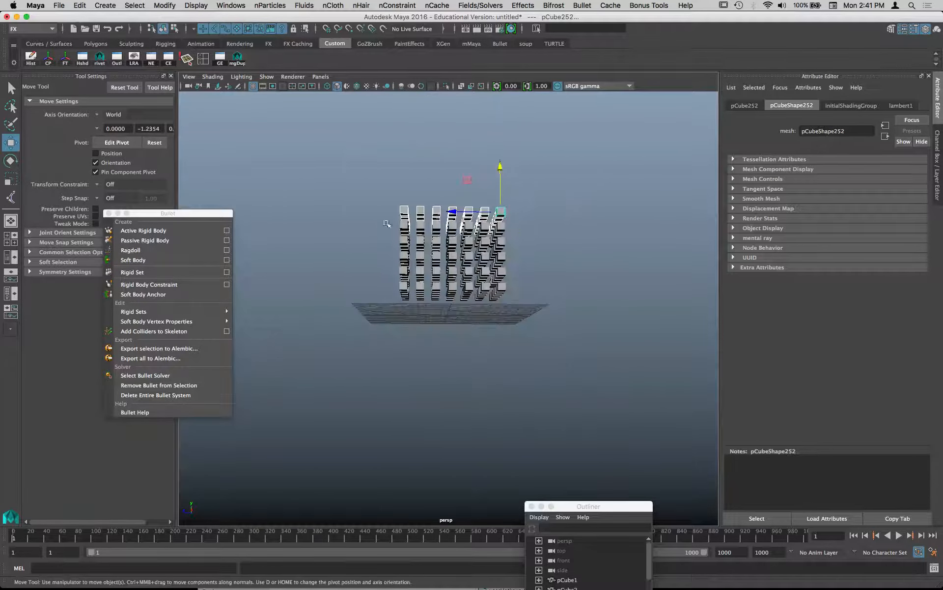
# - Select all the cubes, freeze their transformations and raise the whole block well above the grid
pyautogui.moveTo(329, 171); pyautogui.dragTo(554, 318)
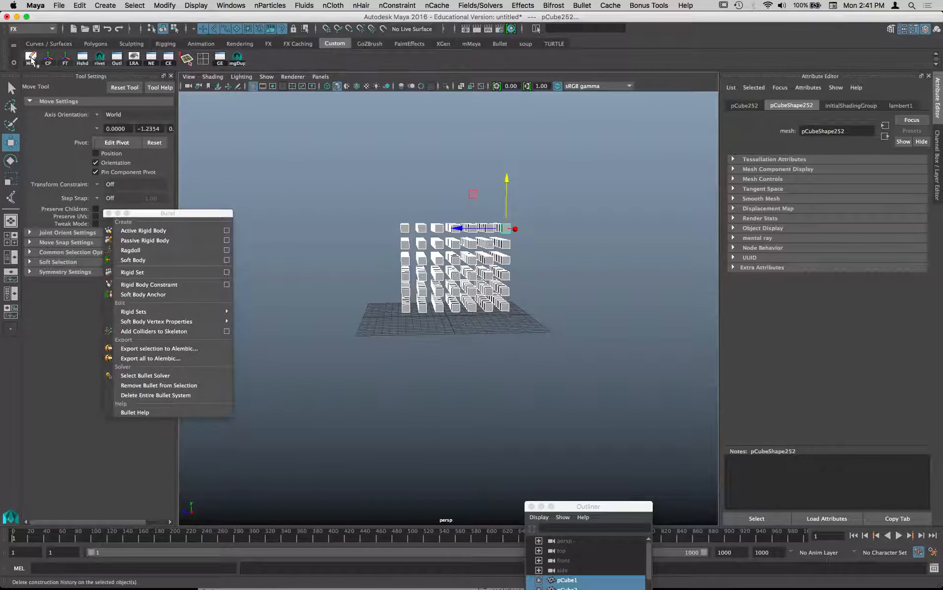
pyautogui.click(65, 59)
pyautogui.moveTo(486, 200); pyautogui.dragTo(485, 126)
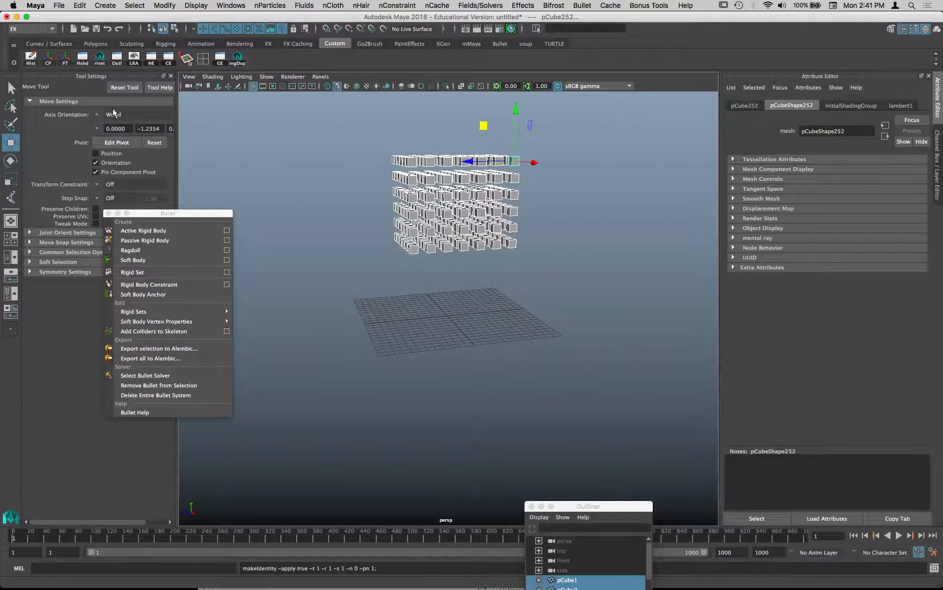
pyautogui.keyDown('alt'); pyautogui.moveTo(393, 308); pyautogui.dragTo(381, 307); pyautogui.keyUp('alt')
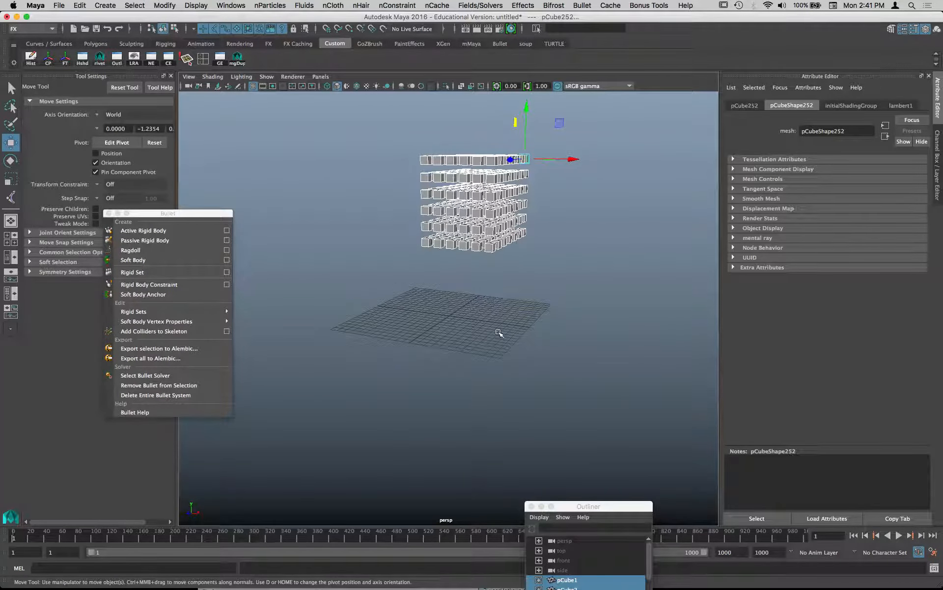
pyautogui.keyDown('alt'); pyautogui.moveTo(499, 330); pyautogui.dragTo(400, 335); pyautogui.keyUp('alt')
# - Create a Bullet rigid set named cube_mass from the selected cubes, keeping the input set, output mesh and hidden input geometry options enabled
pyautogui.moveTo(197, 215); pyautogui.dragTo(321, 56)
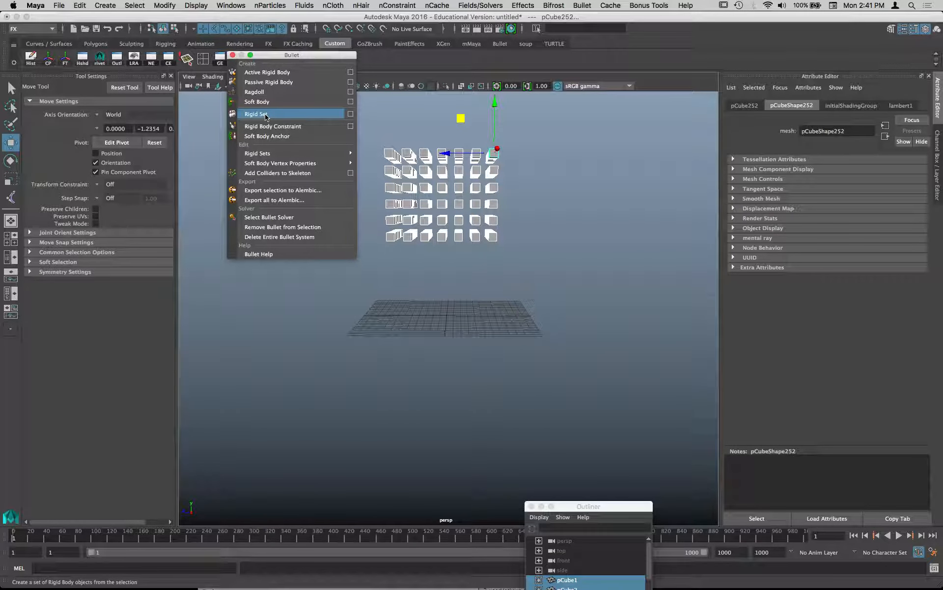
pyautogui.click(350, 114)
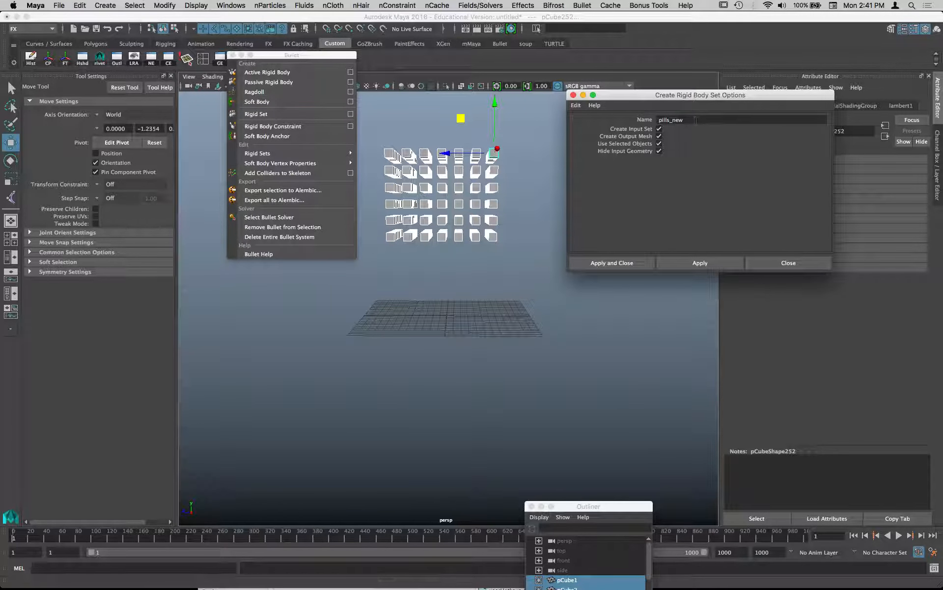
pyautogui.doubleClick(686, 119)
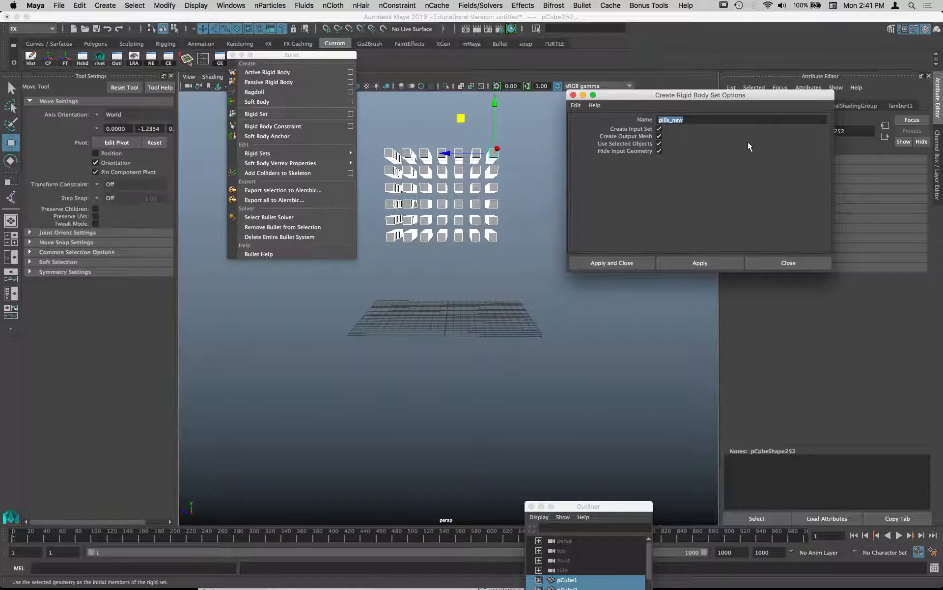
pyautogui.write('cube_mass')
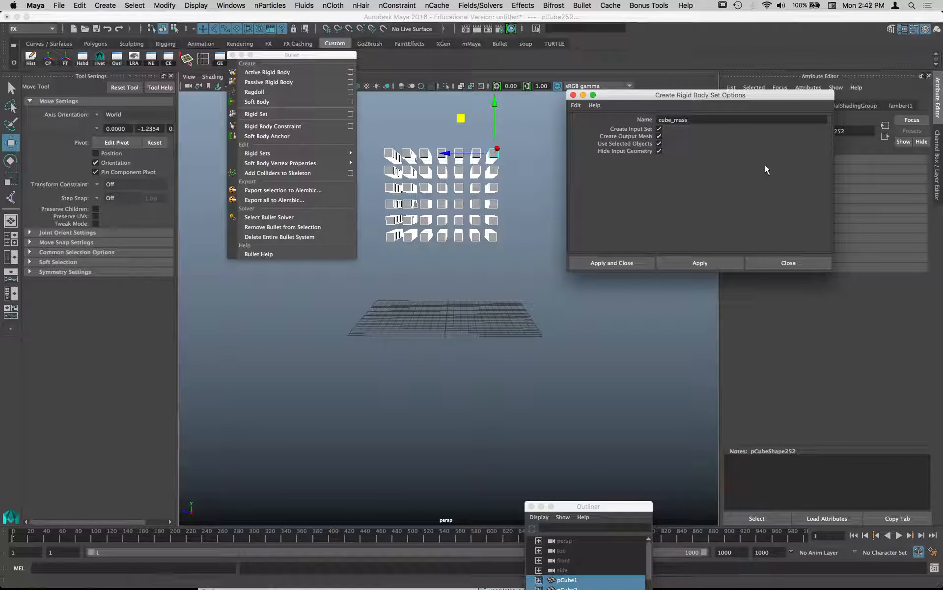
pyautogui.click(634, 262)
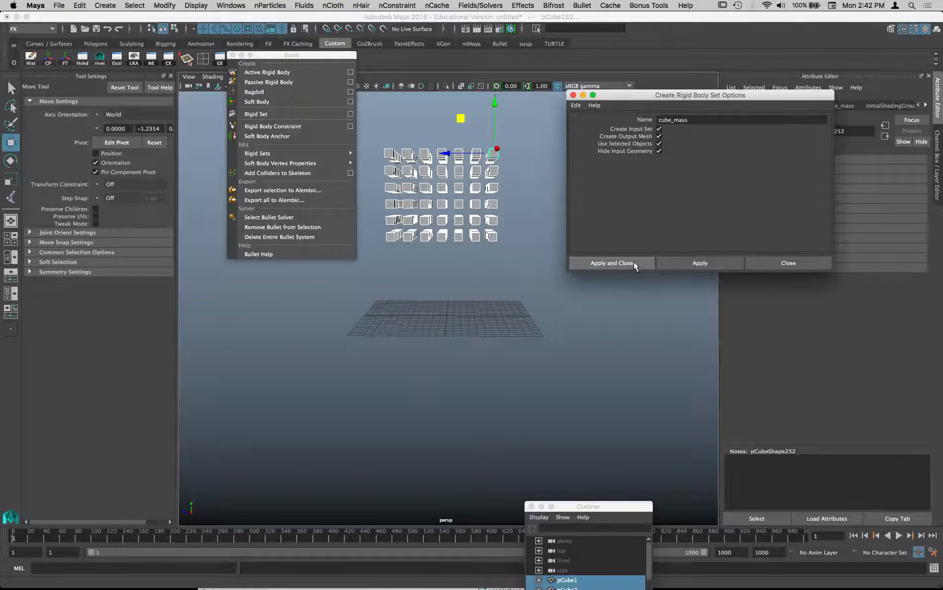
# - Find the new solver nodes at the end of the Outliner list and enable Ground Plane on bulletSolver1
pyautogui.moveTo(642, 505); pyautogui.dragTo(211, 59)
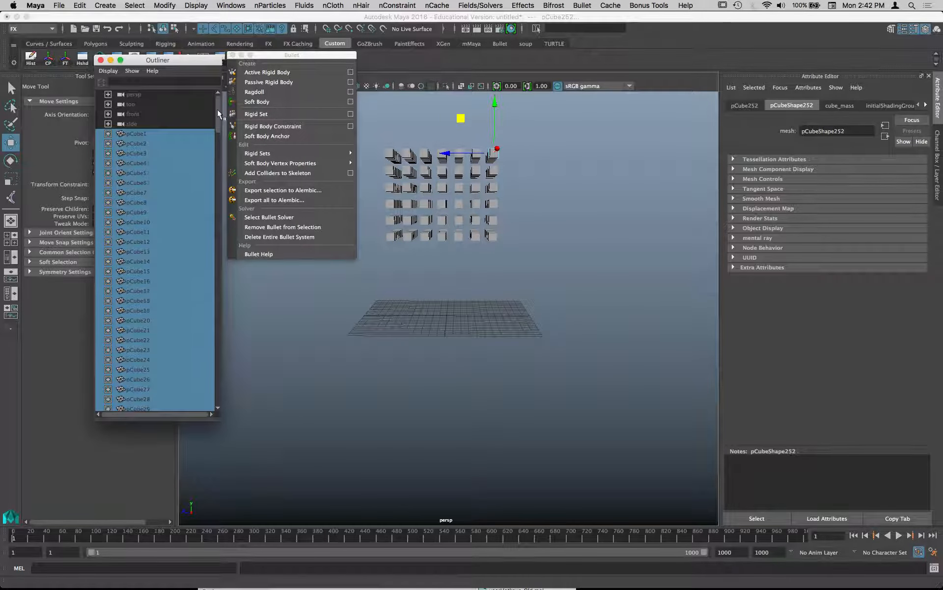
pyautogui.moveTo(217, 109); pyautogui.dragTo(196, 395)
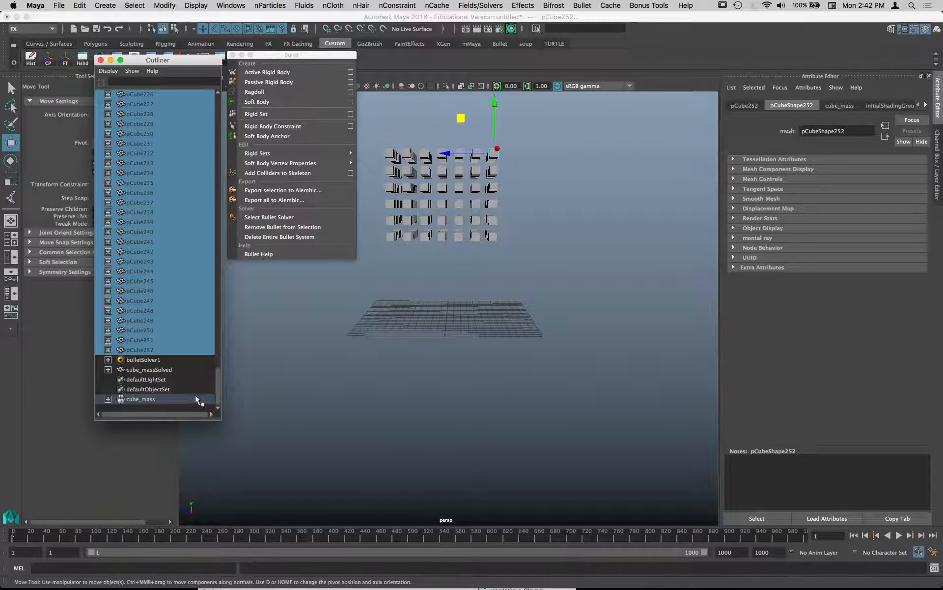
pyautogui.click(155, 360)
pyautogui.click(158, 371)
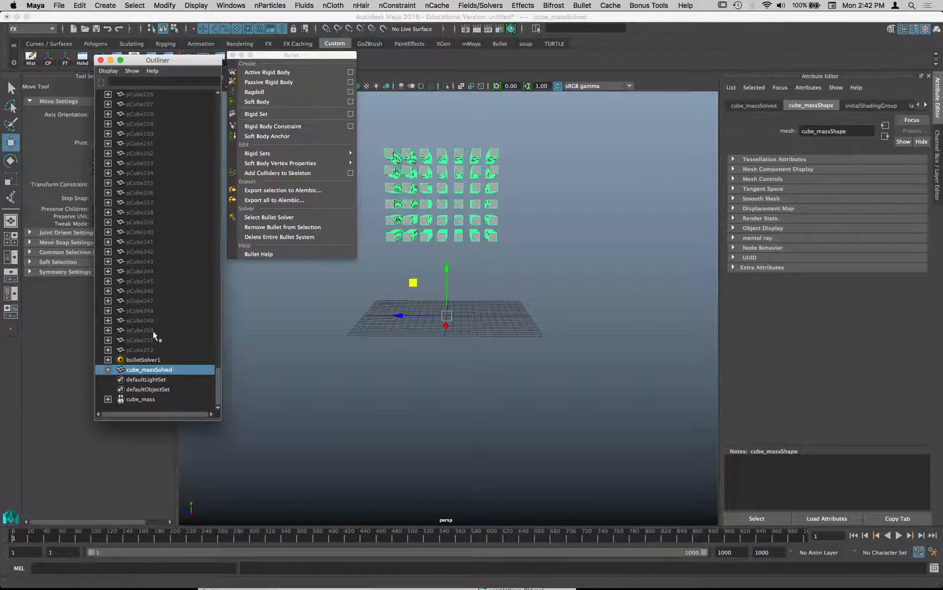
pyautogui.click(141, 360)
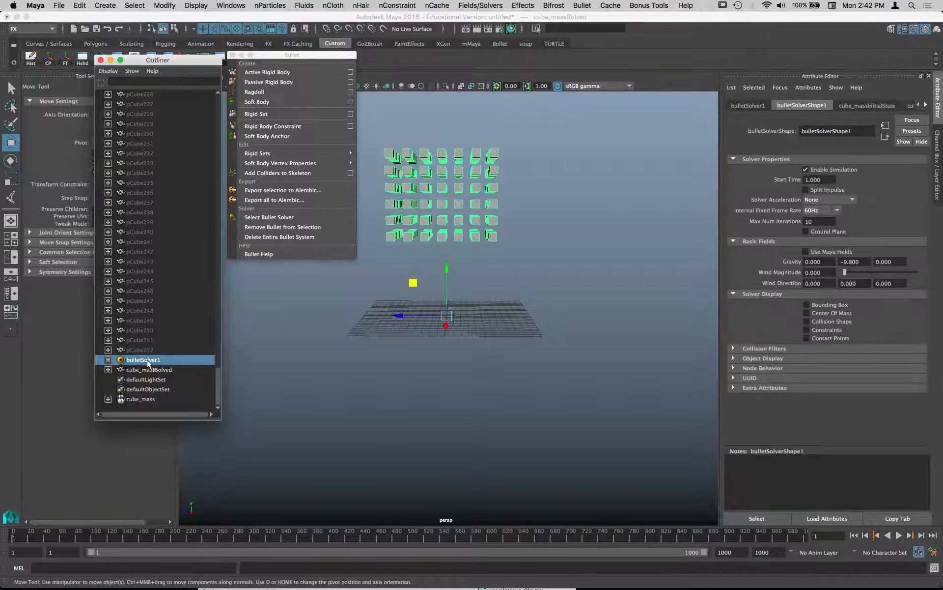
pyautogui.click(820, 235)
# - Uncover the viewport by moving the floating Bullet menu, play the simulation to test the falling cubes, and return to the first frame
pyautogui.moveTo(329, 56); pyautogui.dragTo(172, 72)
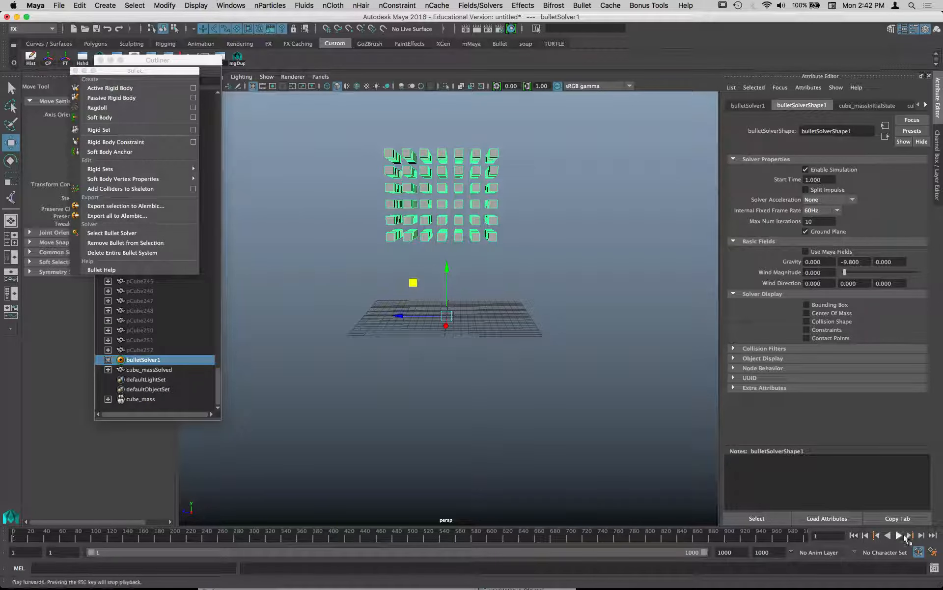
pyautogui.click(899, 536)
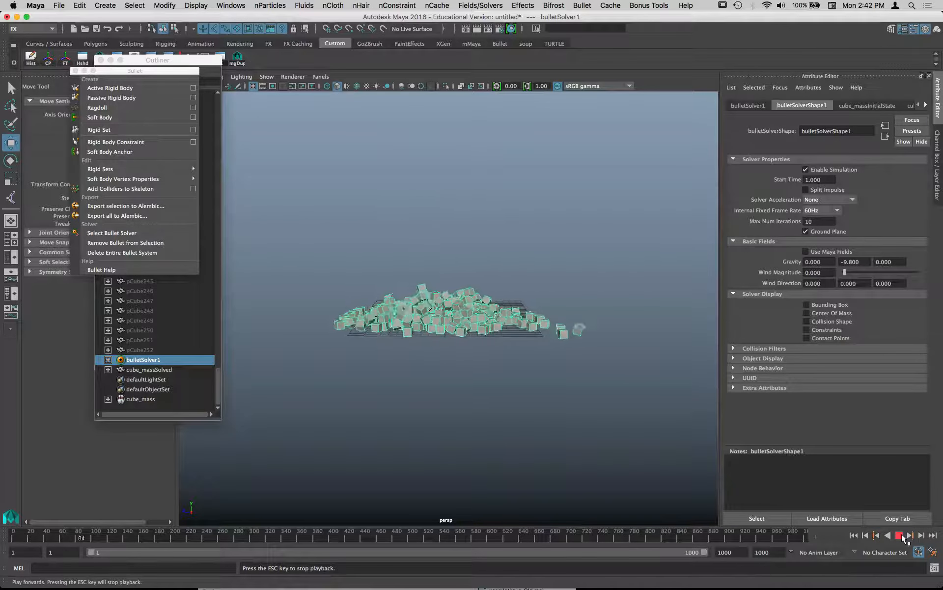
pyautogui.click(899, 536)
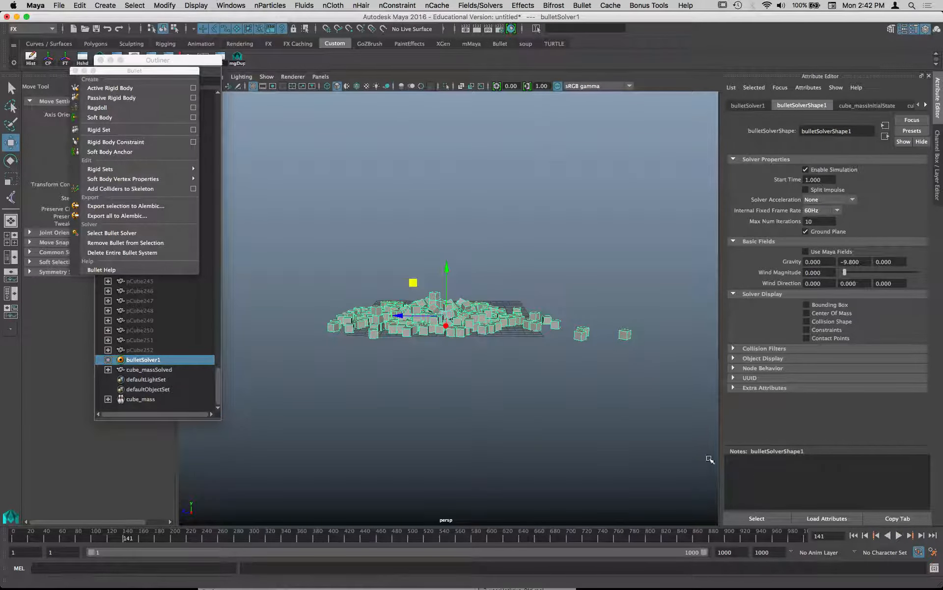
pyautogui.click(854, 535)
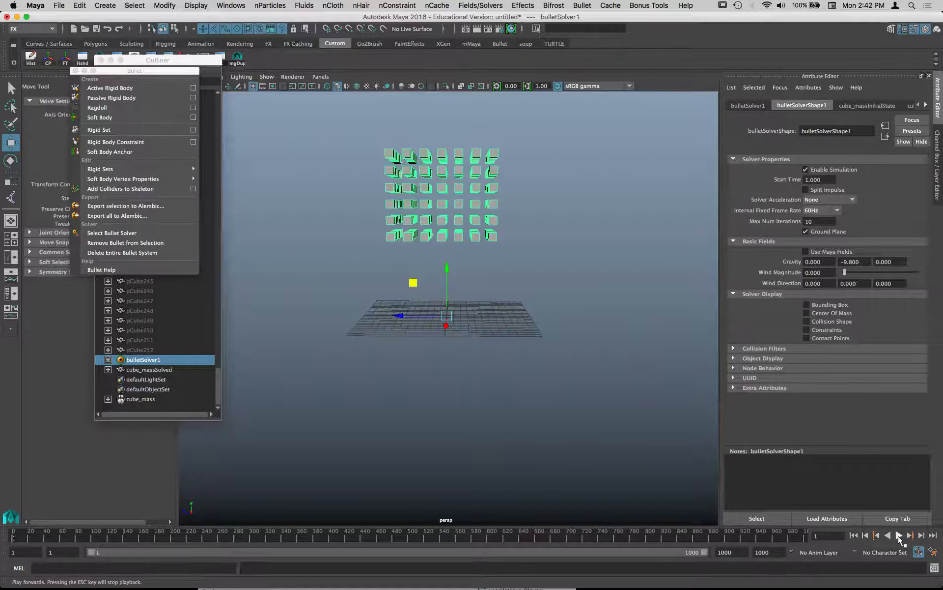
# - Play the falling cubes, set the solver's Internal Fixed Frame Rate to 240Hz, and replay the simulation from the first frame
pyautogui.click(899, 536)
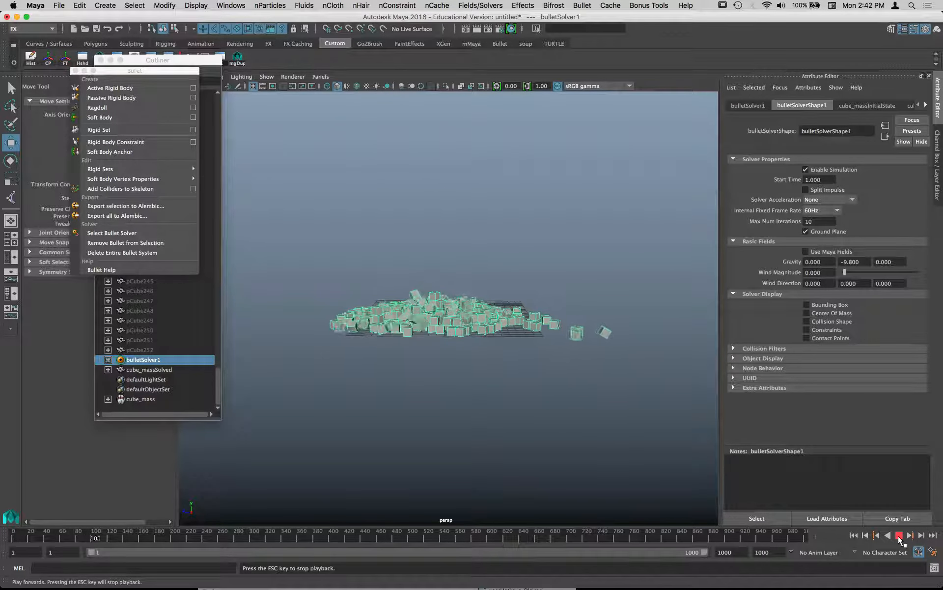
pyautogui.click(899, 535)
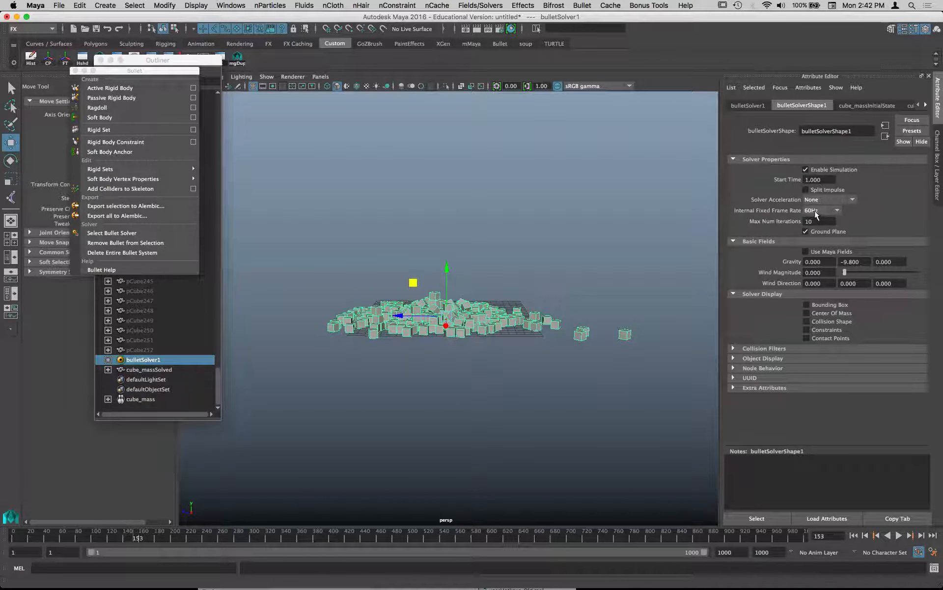
pyautogui.click(820, 215)
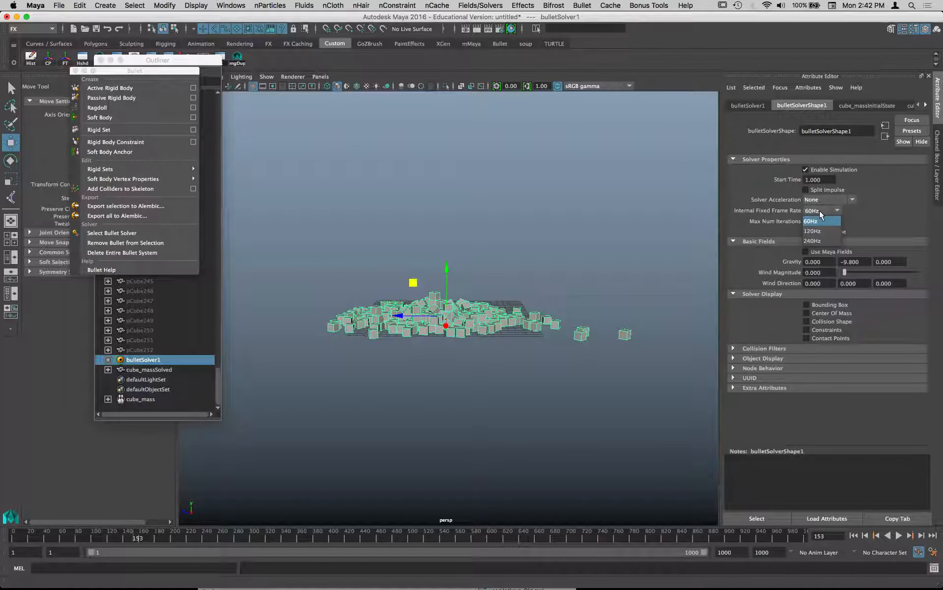
pyautogui.click(824, 241)
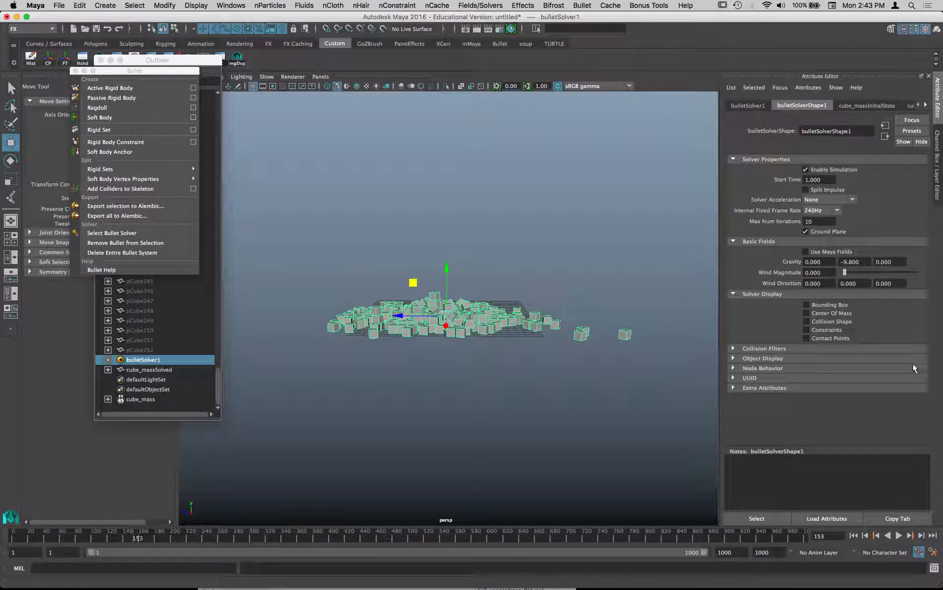
pyautogui.click(854, 536)
pyautogui.click(900, 537)
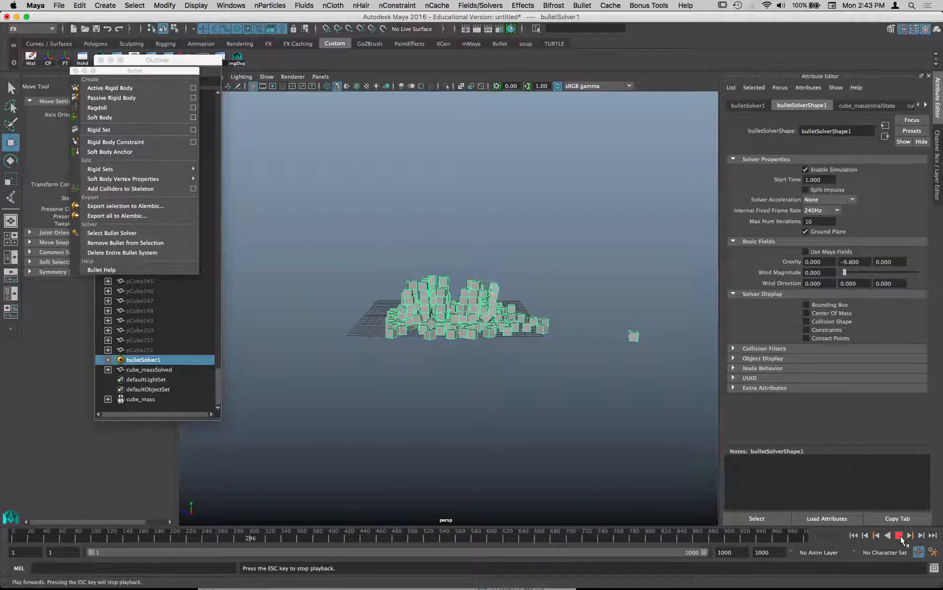
pyautogui.click(900, 537)
# - Set the solver's Internal Fixed Frame Rate to 120Hz and replay the falling cubes from the first frame
pyautogui.click(820, 212)
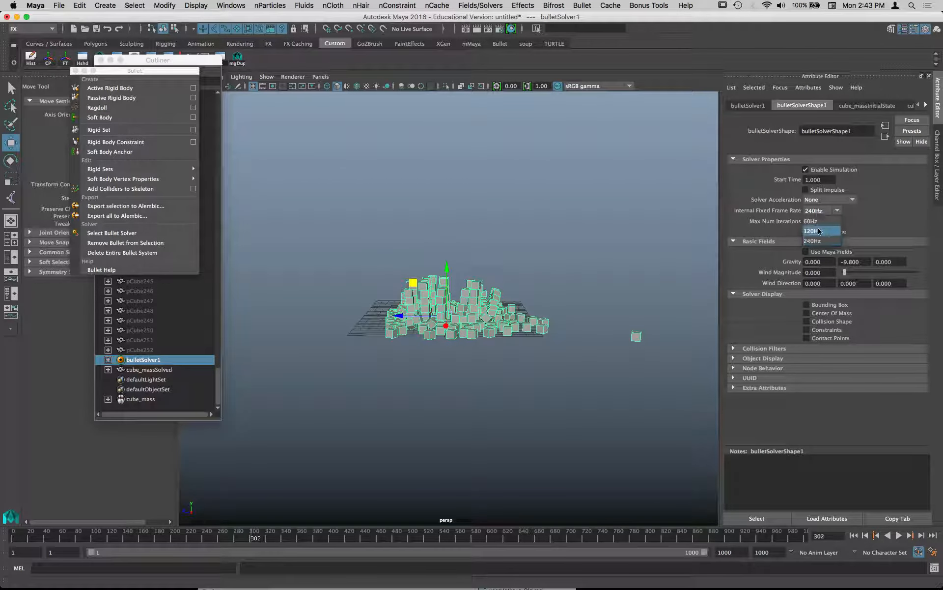
pyautogui.click(818, 224)
pyautogui.click(854, 535)
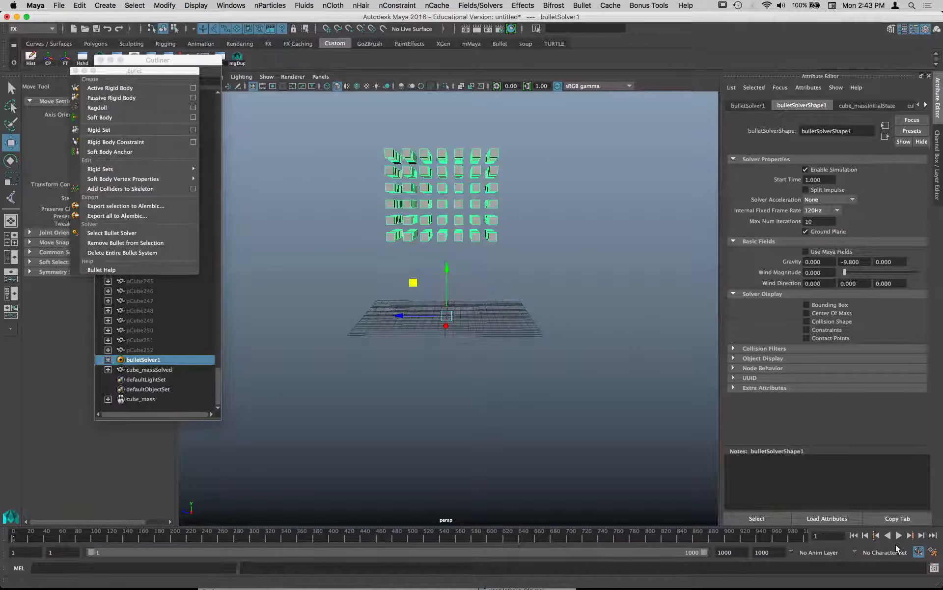
pyautogui.click(900, 535)
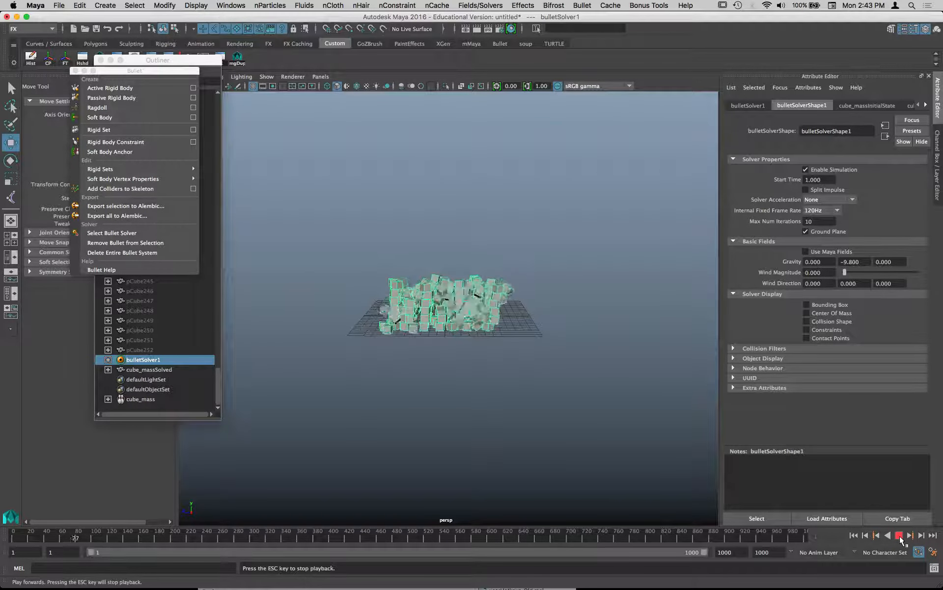
pyautogui.click(900, 535)
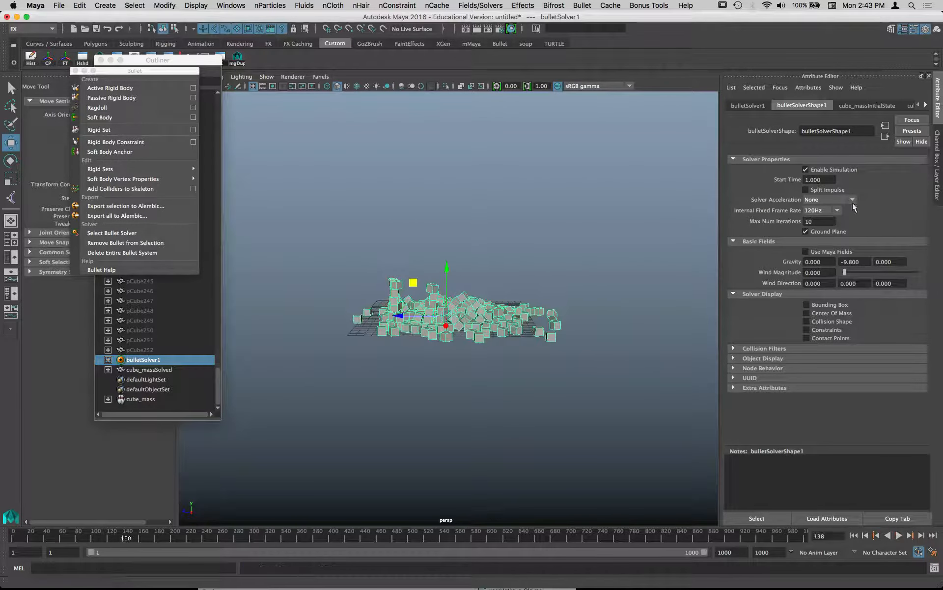
# - Return the solver's Internal Fixed Frame Rate to 60Hz and replay the falling cubes from the first frame
pyautogui.click(825, 211)
pyautogui.click(824, 221)
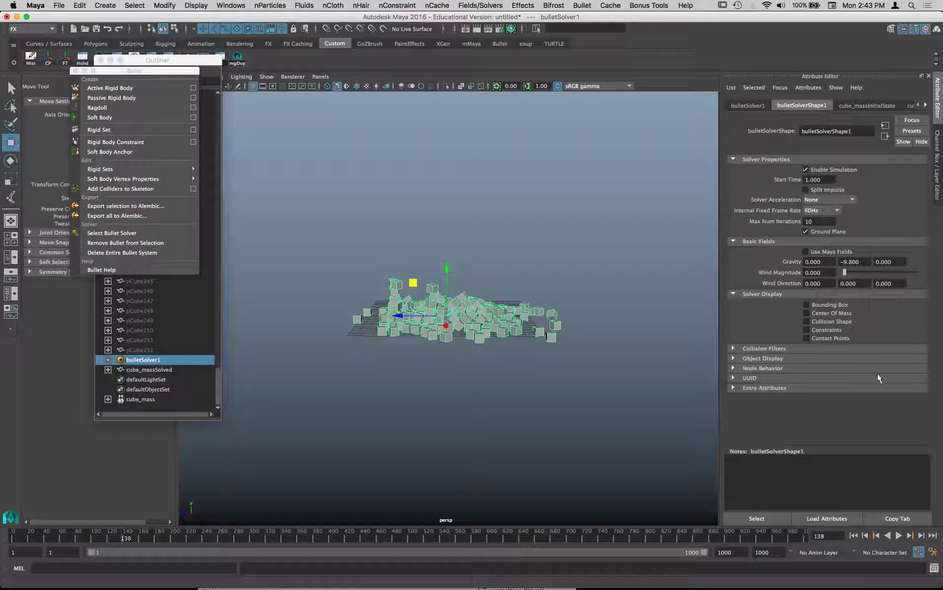
pyautogui.click(854, 535)
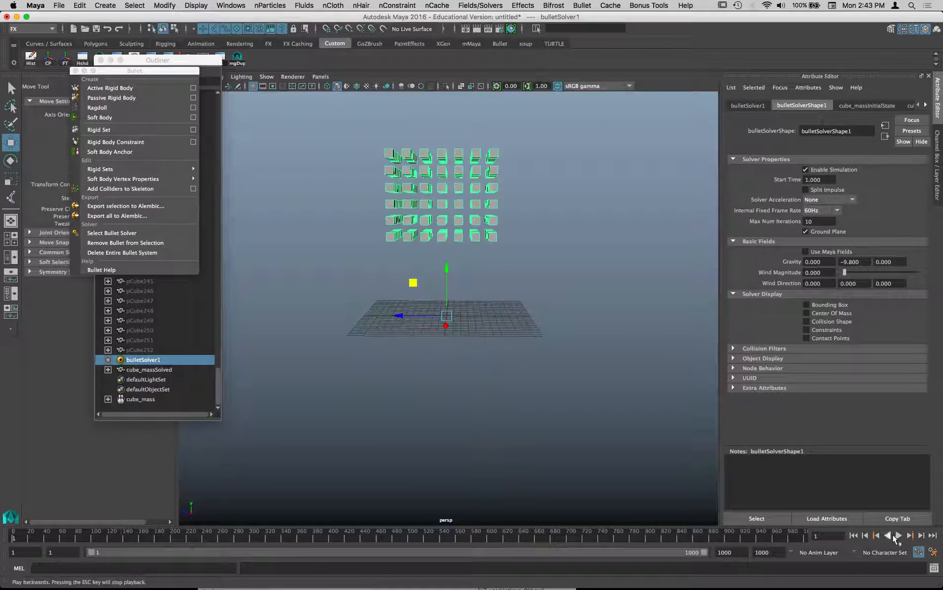
pyautogui.click(899, 535)
pyautogui.click(899, 535)
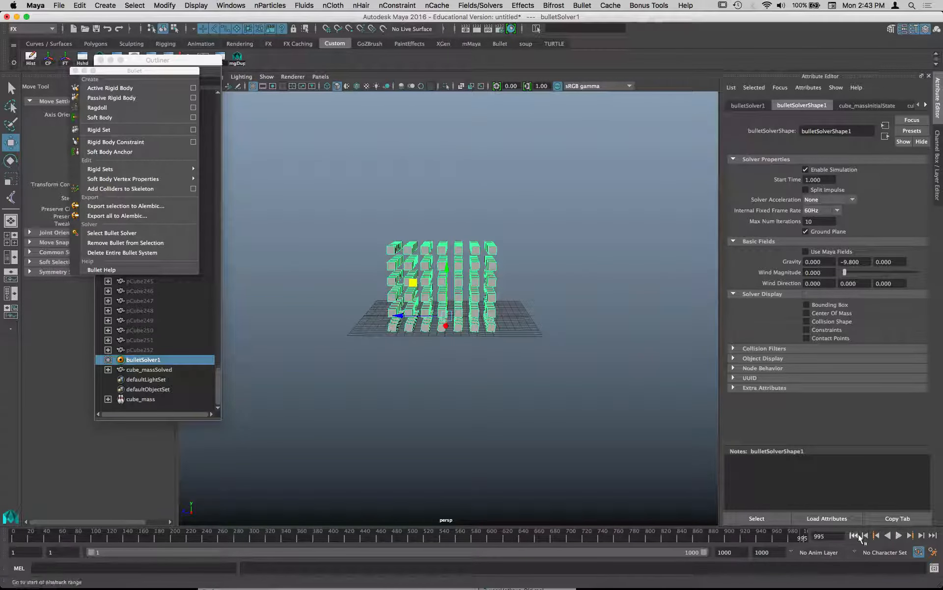
pyautogui.click(854, 535)
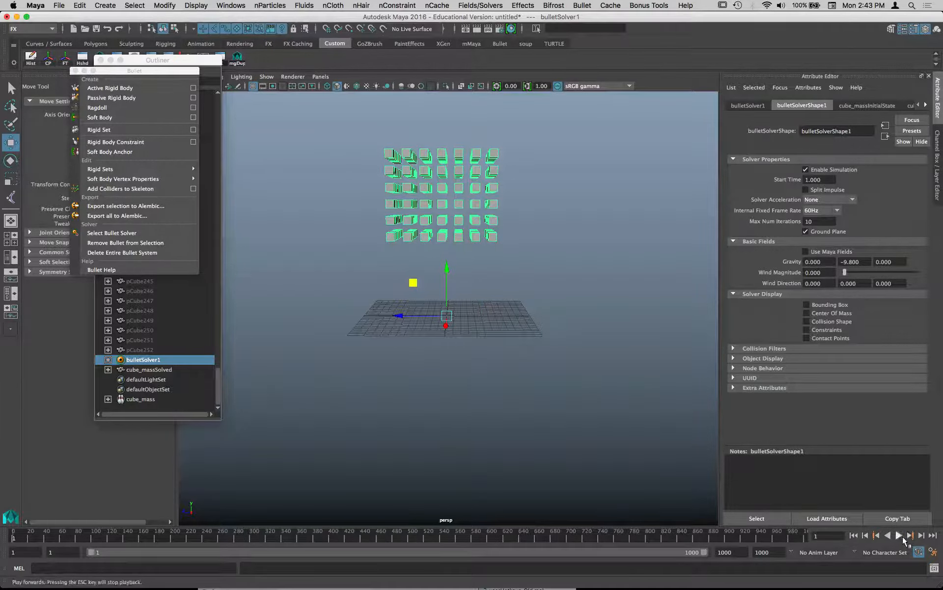
pyautogui.click(901, 537)
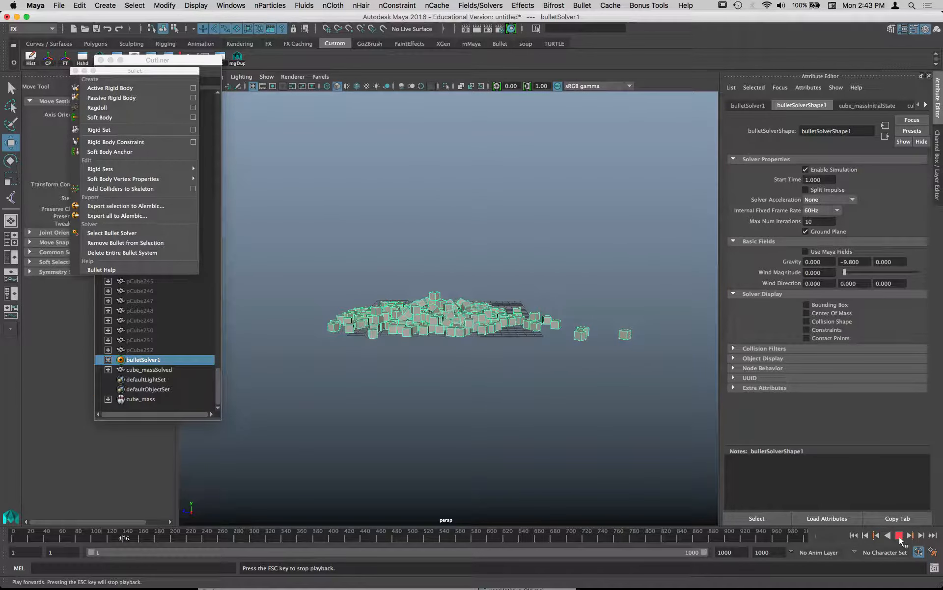
pyautogui.click(900, 536)
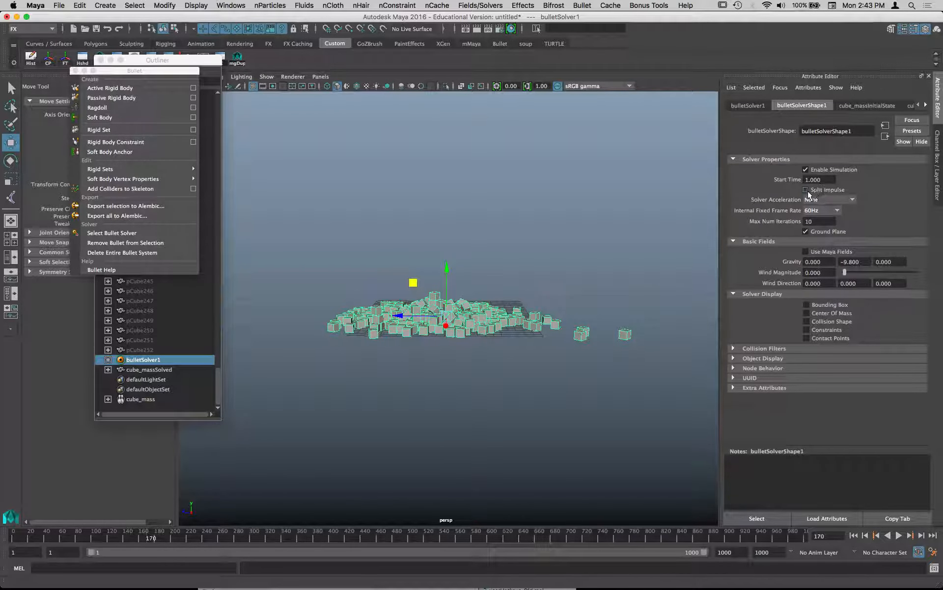
# - Enable Split Impulse on the Bullet solver, then check its gravity setting and Collision Filters list
pyautogui.click(808, 191)
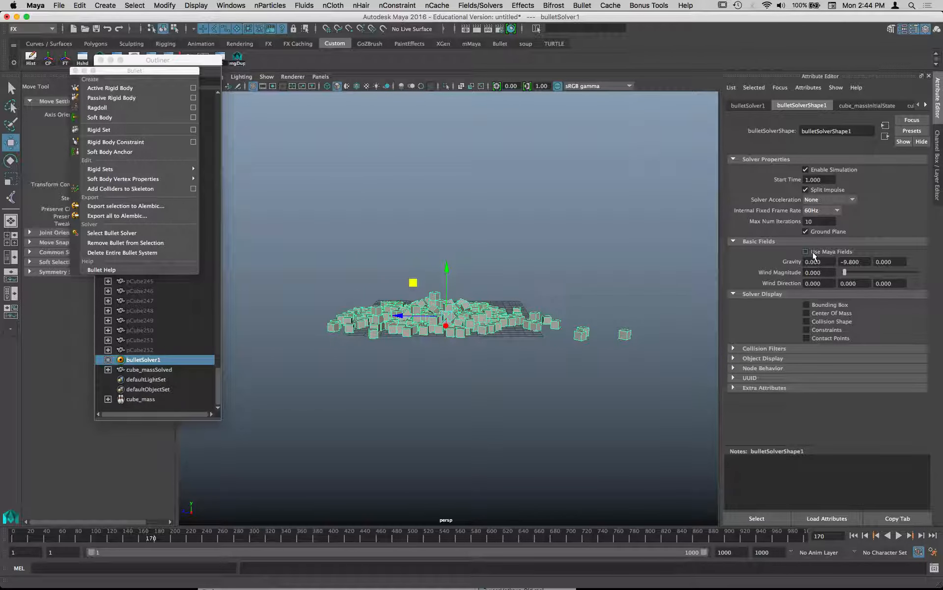
pyautogui.click(855, 262)
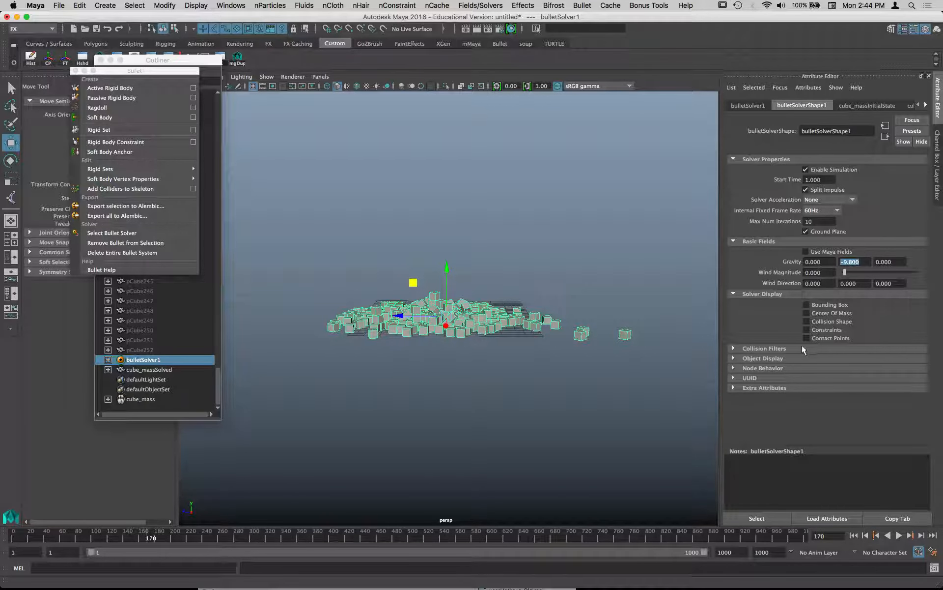
pyautogui.click(773, 349)
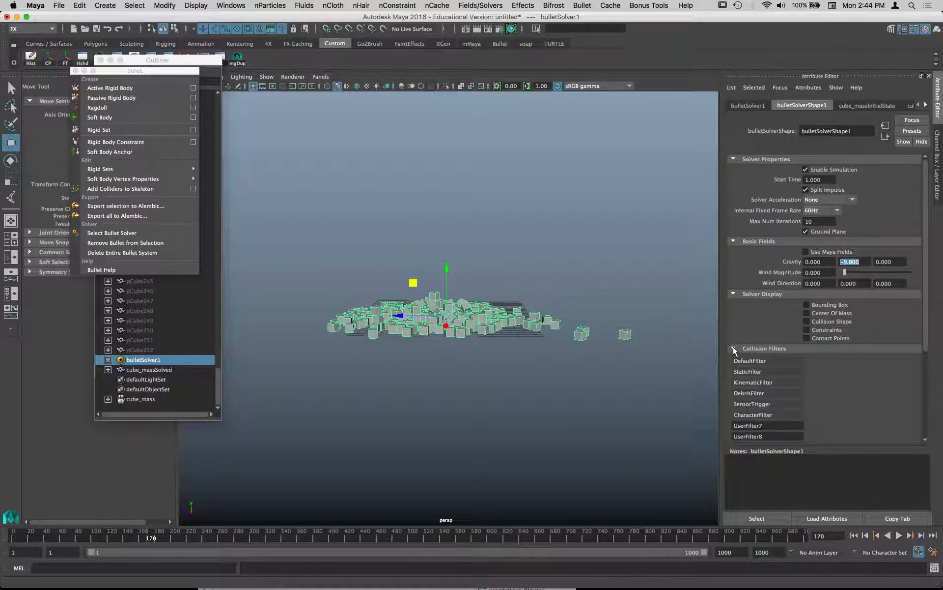
pyautogui.click(734, 349)
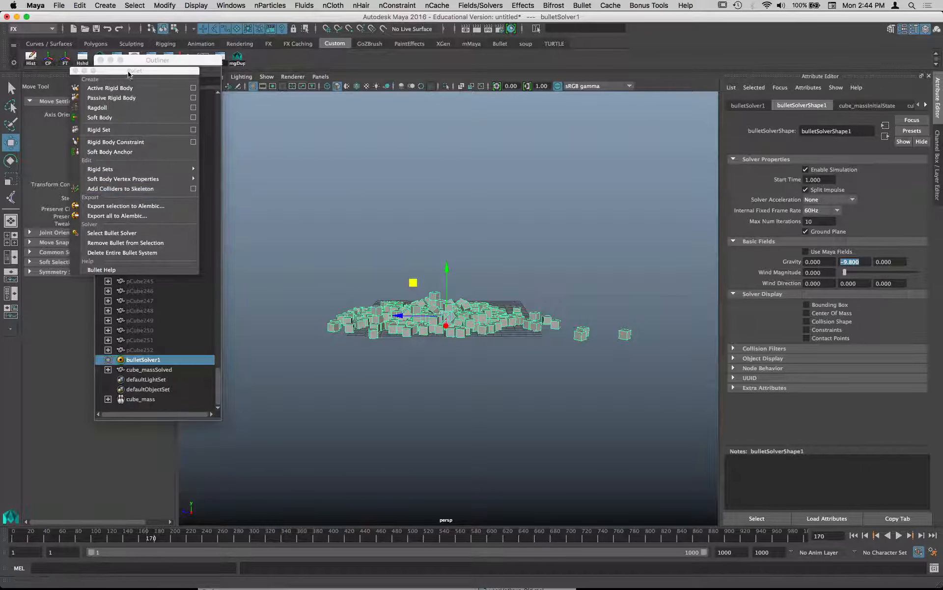
# - Move the Bullet menu and Outliner aside, select the solved cube mesh, and examine its transform and shape attributes
pyautogui.moveTo(139, 71); pyautogui.dragTo(699, 33)
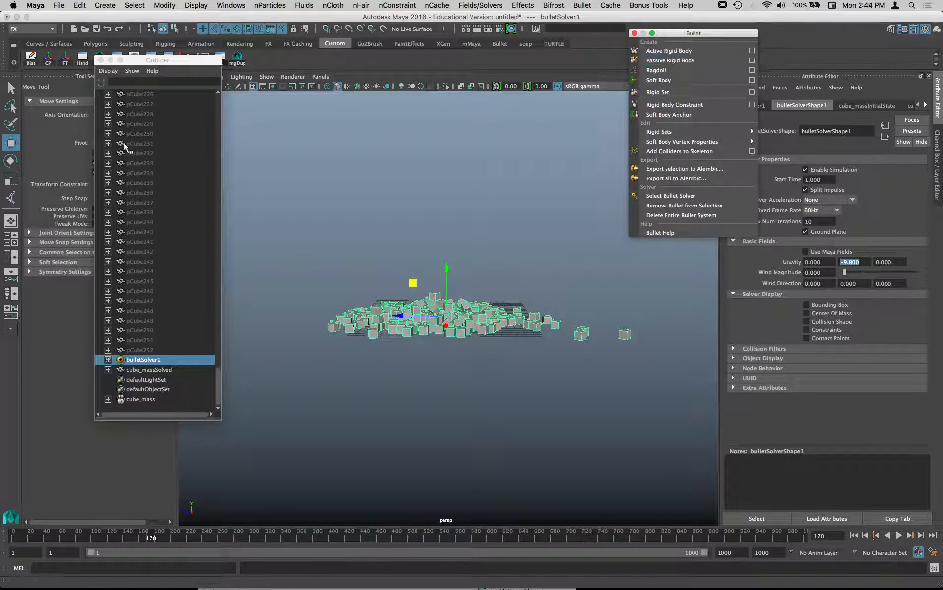
pyautogui.moveTo(162, 62); pyautogui.dragTo(236, 65)
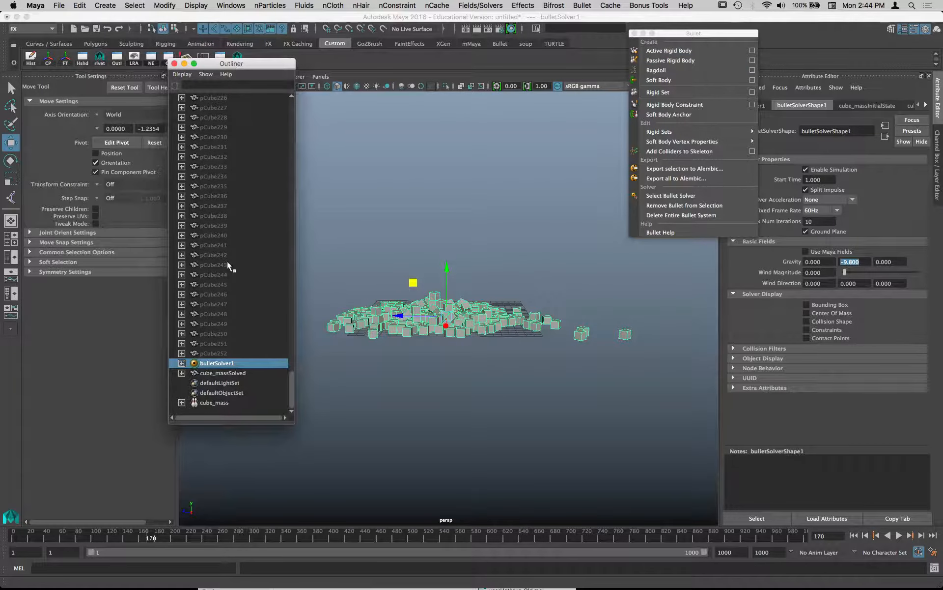
pyautogui.click(502, 322)
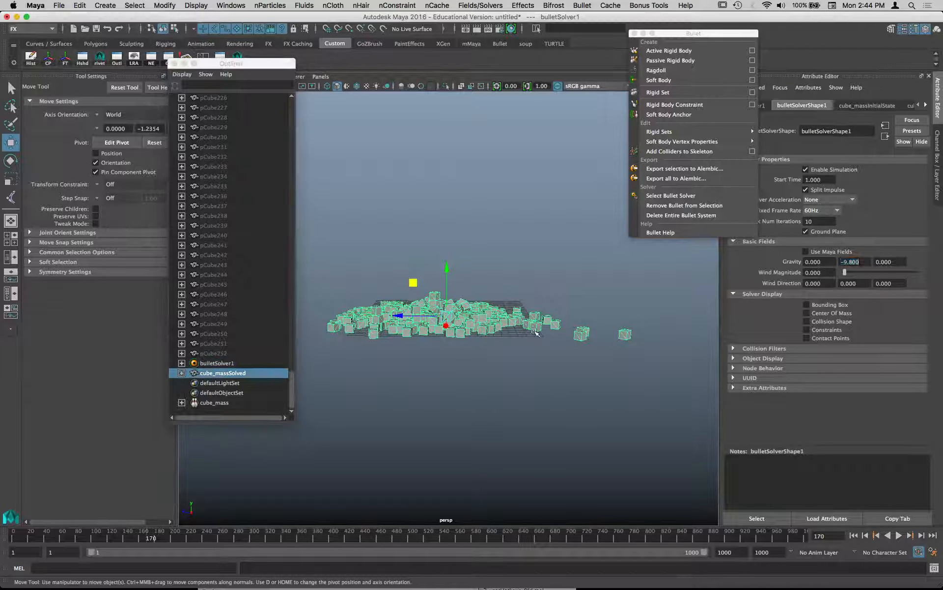
pyautogui.click(710, 36)
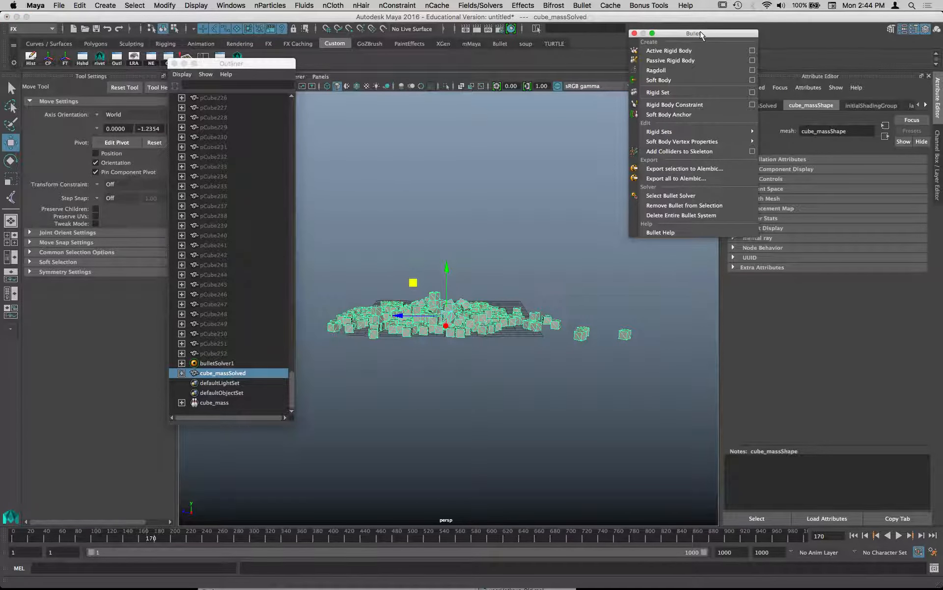
pyautogui.moveTo(701, 34); pyautogui.dragTo(586, 25)
pyautogui.click(743, 102)
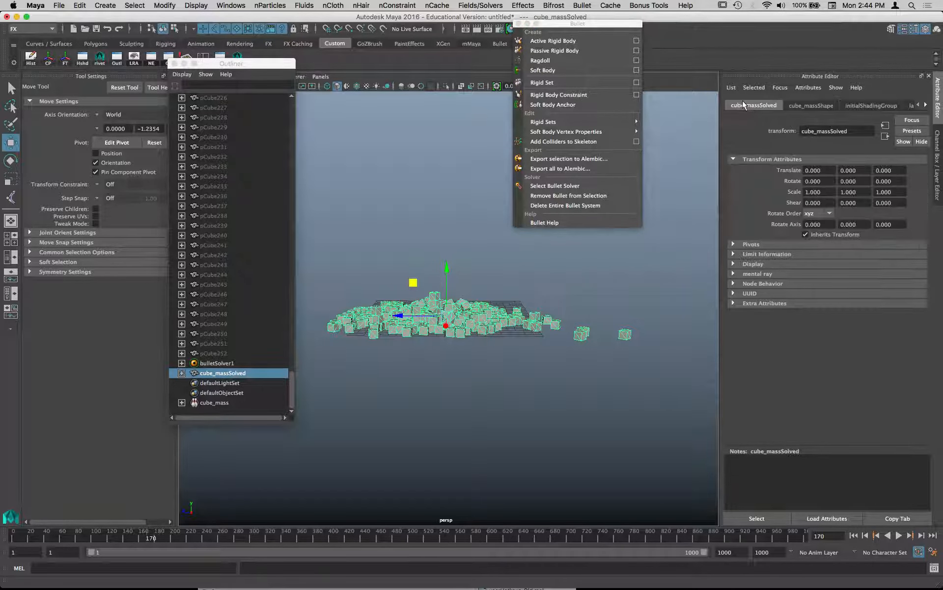
pyautogui.click(812, 106)
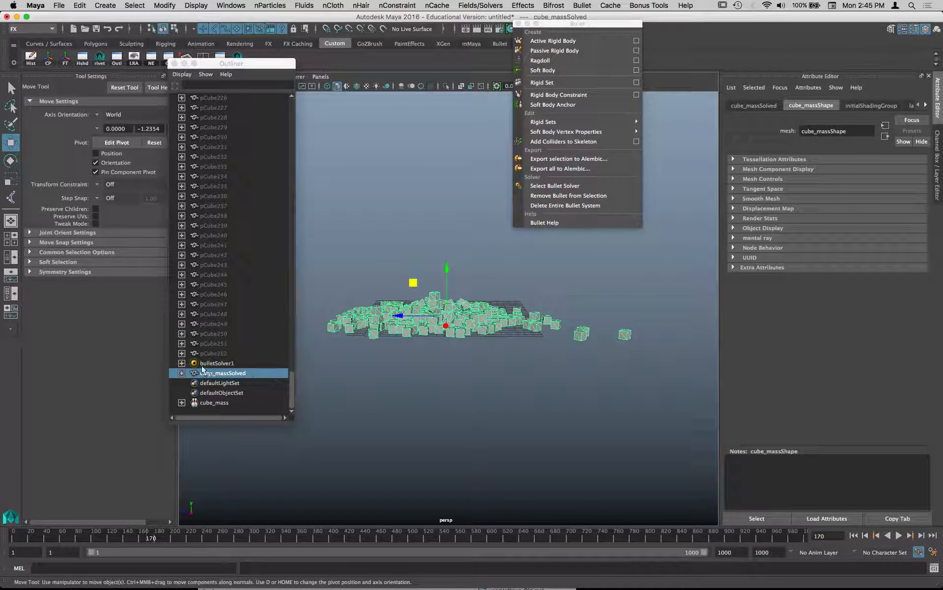
# - Turn the display of shape nodes in the Outliner off and back on
pyautogui.click(182, 75)
pyautogui.click(191, 102)
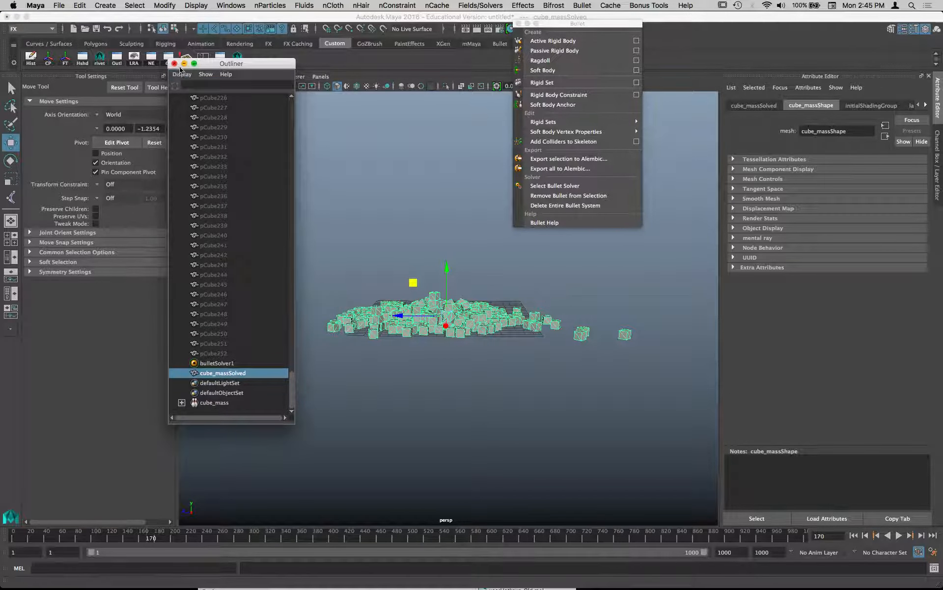
pyautogui.click(180, 75)
pyautogui.click(195, 102)
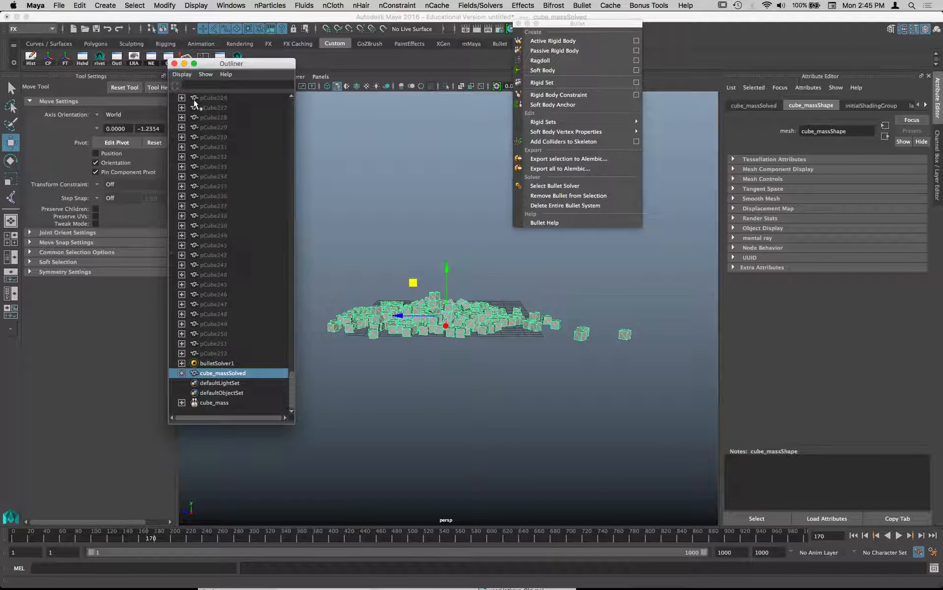
# - Expand bulletSolver1 in the Outliner, select cube_massInitialState, and move the Bullet menu clear of the viewport
pyautogui.click(182, 363)
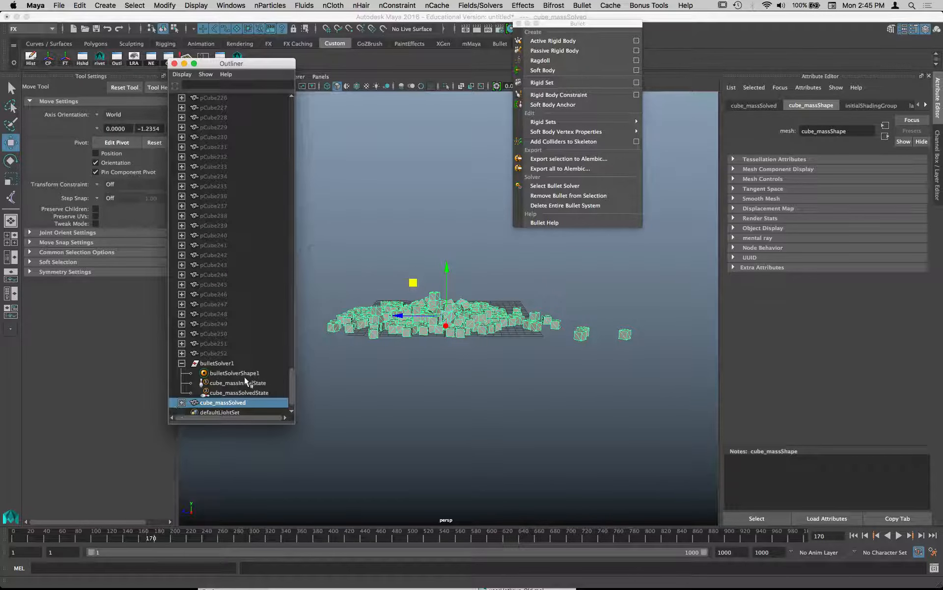
pyautogui.scroll(-1, 244, 376)
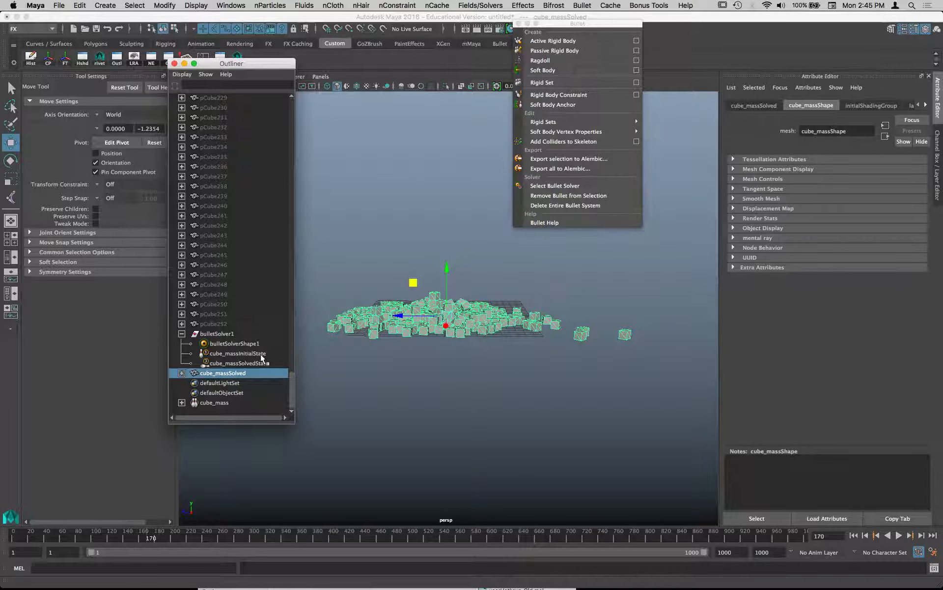
pyautogui.click(261, 355)
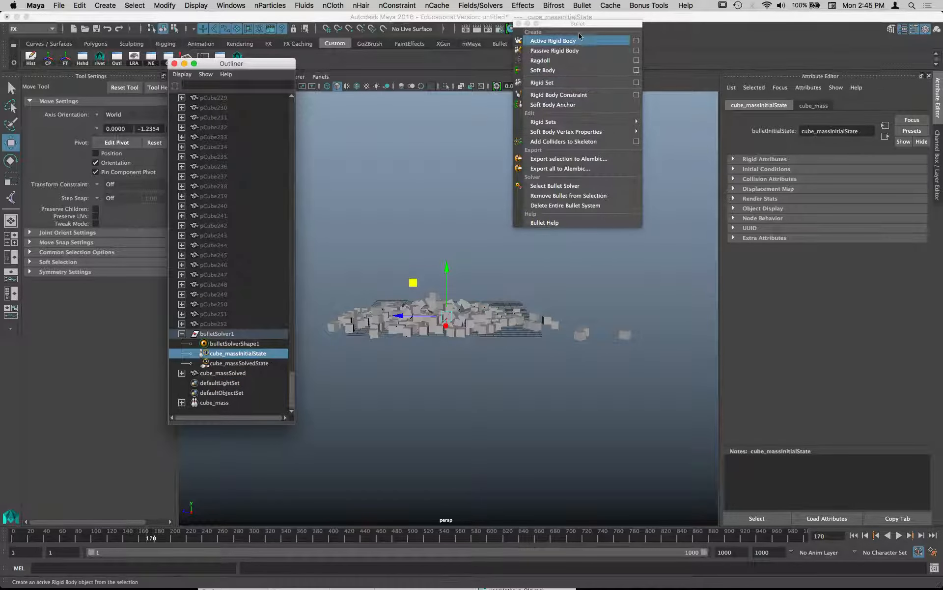
pyautogui.moveTo(562, 25); pyautogui.dragTo(75, 216)
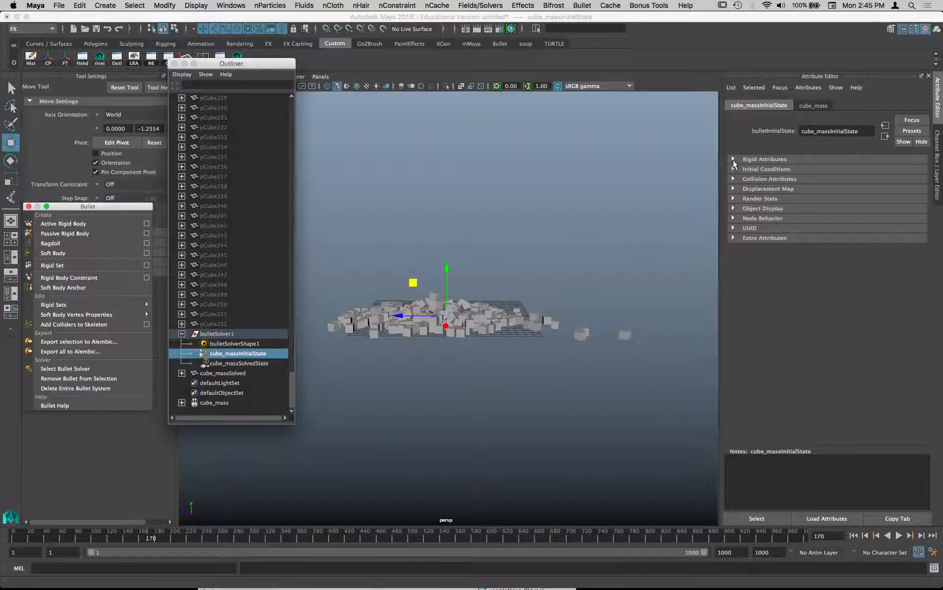
# - Set the initial state's Default Mass to 100 in its Rigid Attributes and replay the simulation from the first frame
pyautogui.click(734, 158)
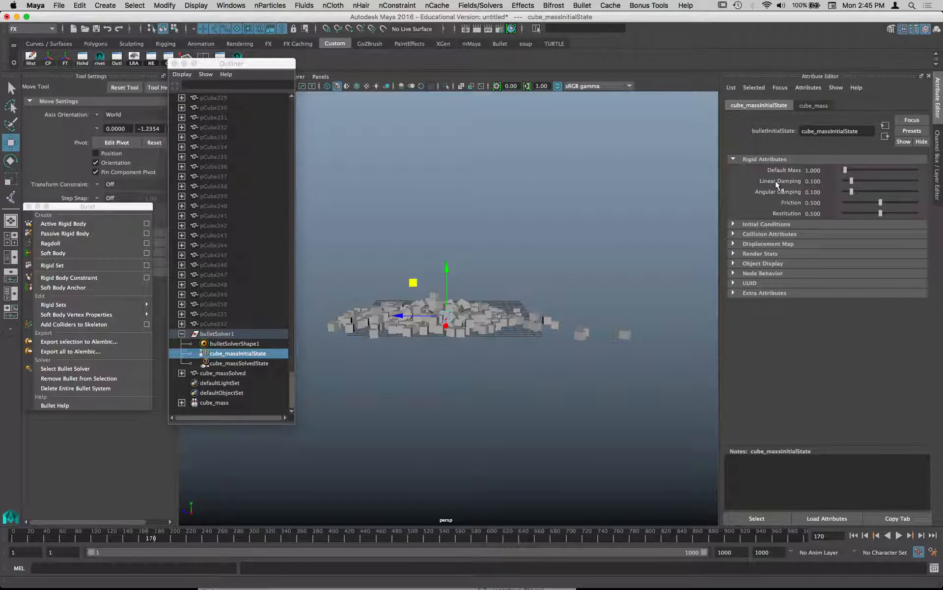
pyautogui.click(818, 170)
pyautogui.write('100')
pyautogui.press('Return')
pyautogui.click(854, 536)
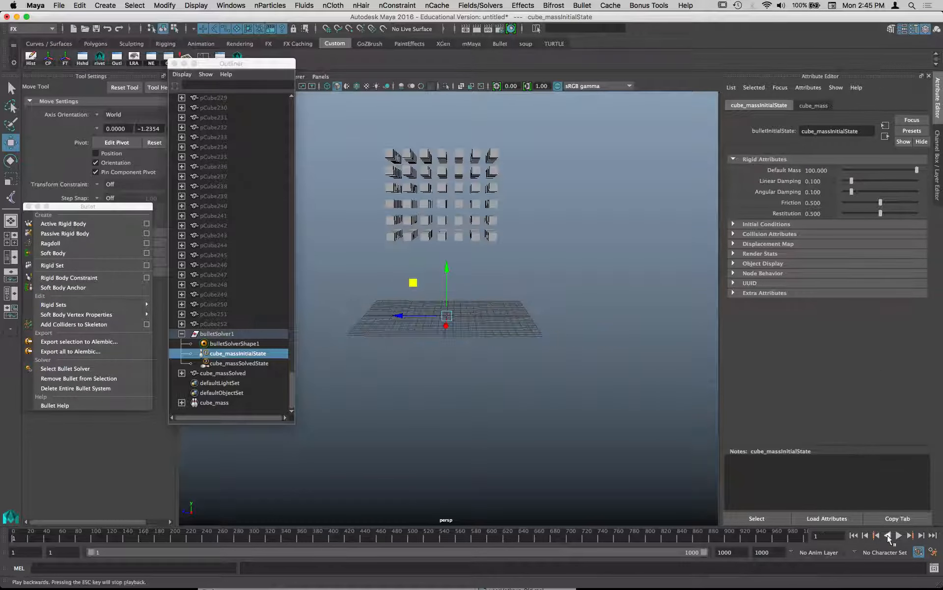
pyautogui.click(898, 536)
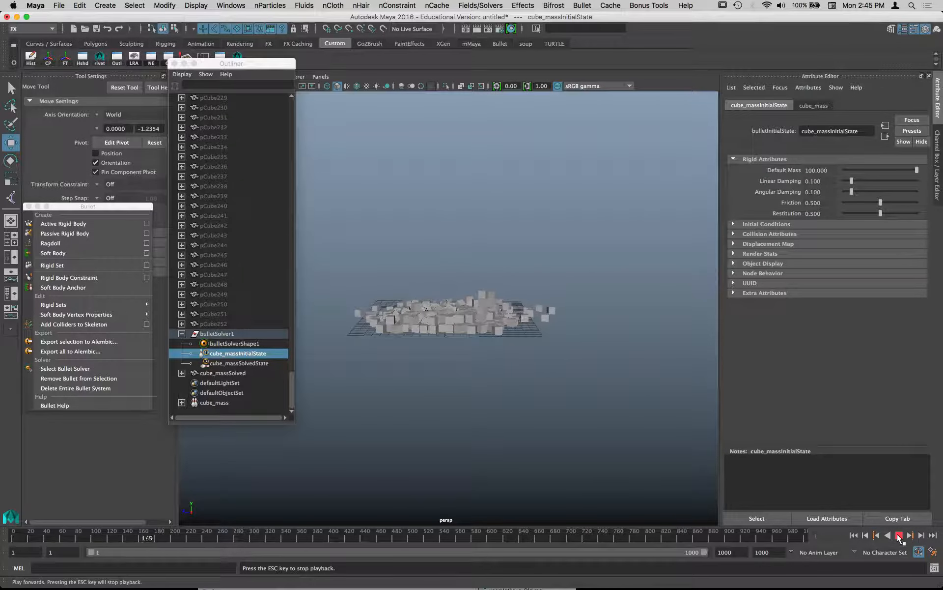
pyautogui.click(899, 535)
# - Set the initial state's Default Mass to 1 and its Linear Damping to 0.9
pyautogui.doubleClick(829, 172)
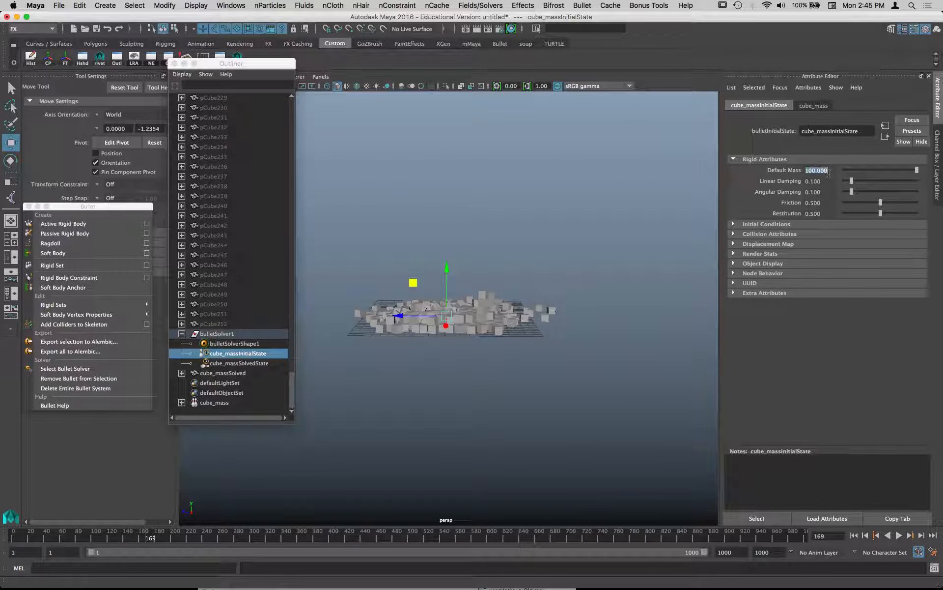
pyautogui.write('1')
pyautogui.press('Return')
pyautogui.doubleClick(825, 181)
pyautogui.write('0.9')
pyautogui.press('Return')
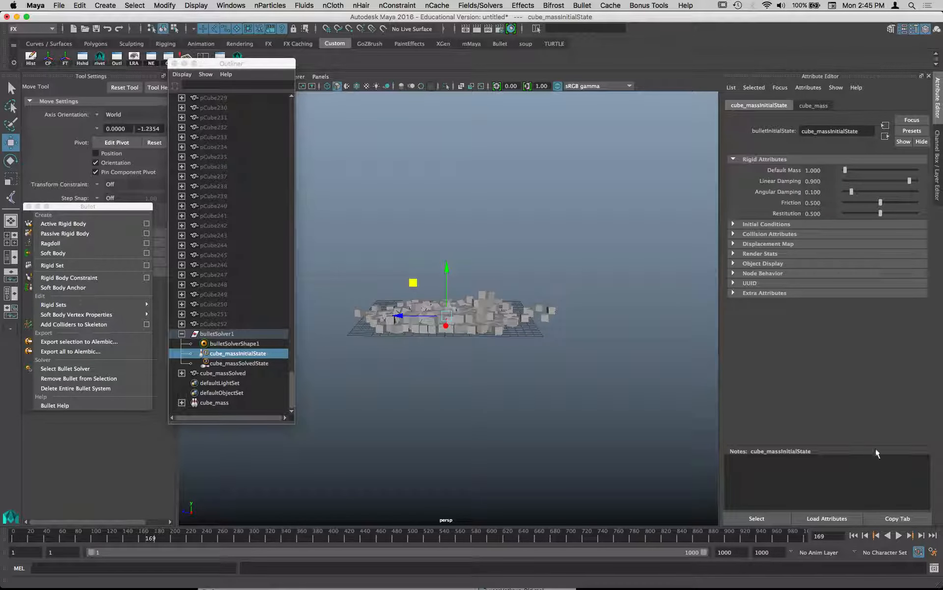
# - Replay the cube simulation from the first frame to check the effect of the Linear Damping setting
pyautogui.click(855, 536)
pyautogui.click(899, 535)
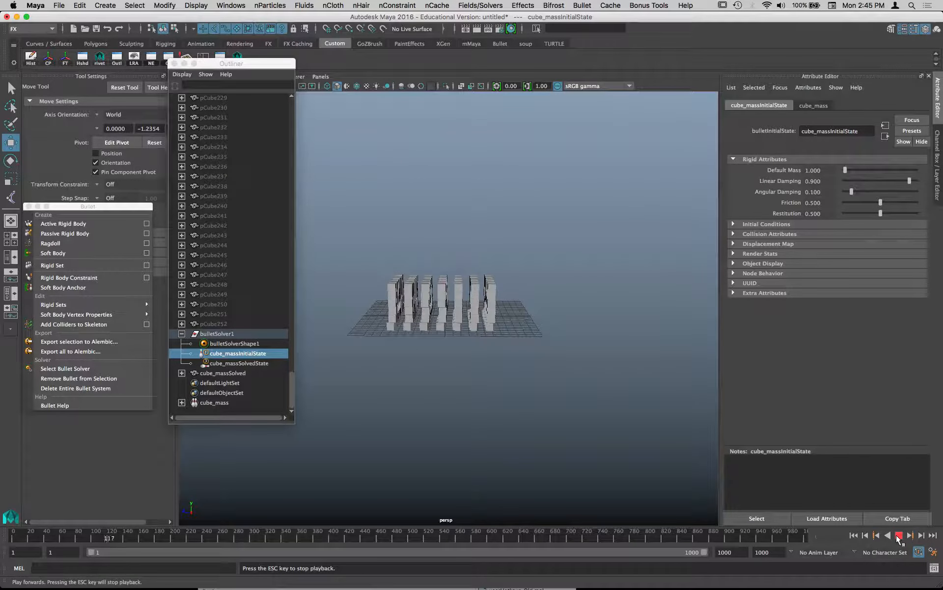
pyautogui.click(898, 536)
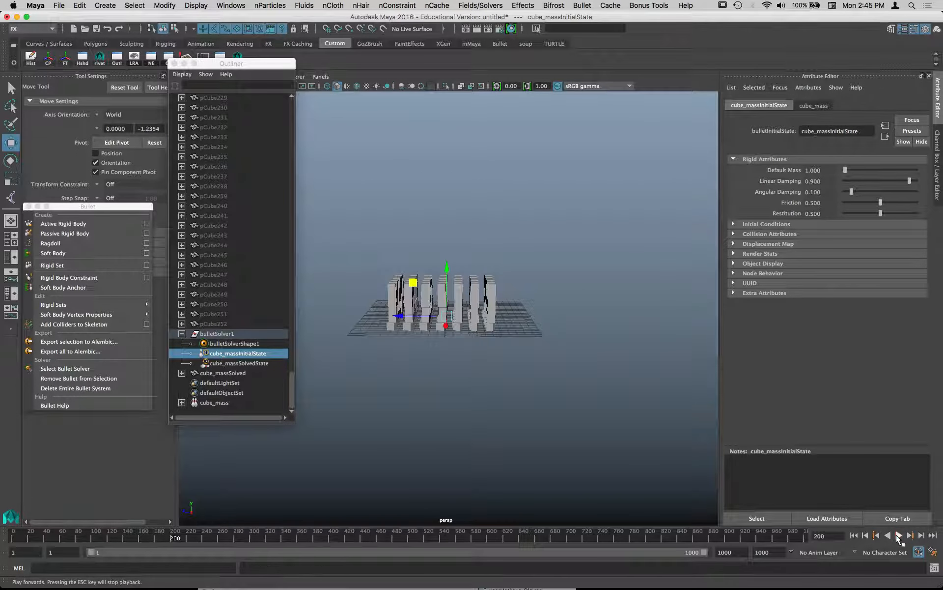
# - Set the initial state's Linear Damping to 0.1 and Angular Damping to 0.9, and replay the simulation
pyautogui.doubleClick(832, 182)
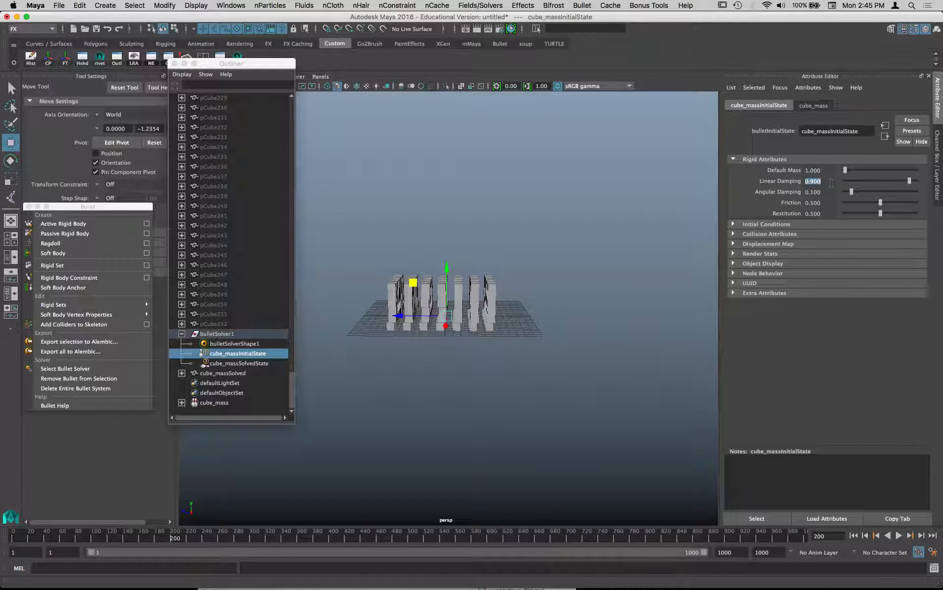
pyautogui.write('.1')
pyautogui.press('Return')
pyautogui.doubleClick(819, 192)
pyautogui.write('0.9')
pyautogui.press('Return')
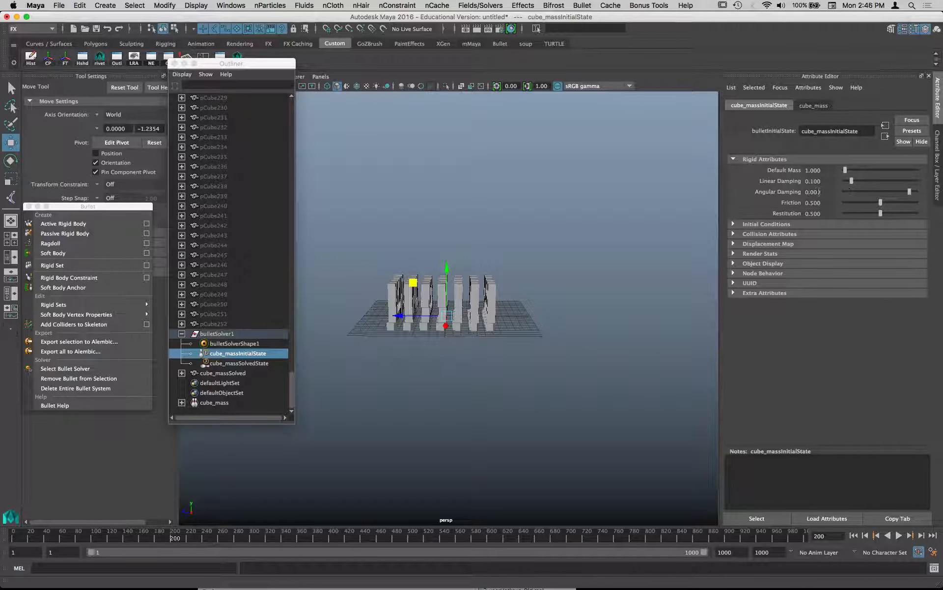
pyautogui.click(899, 535)
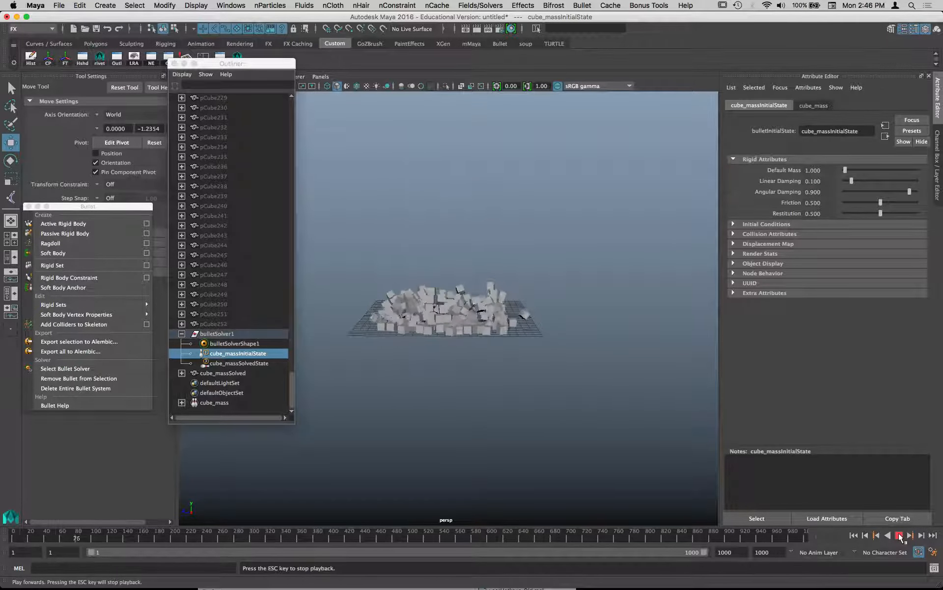
pyautogui.click(898, 535)
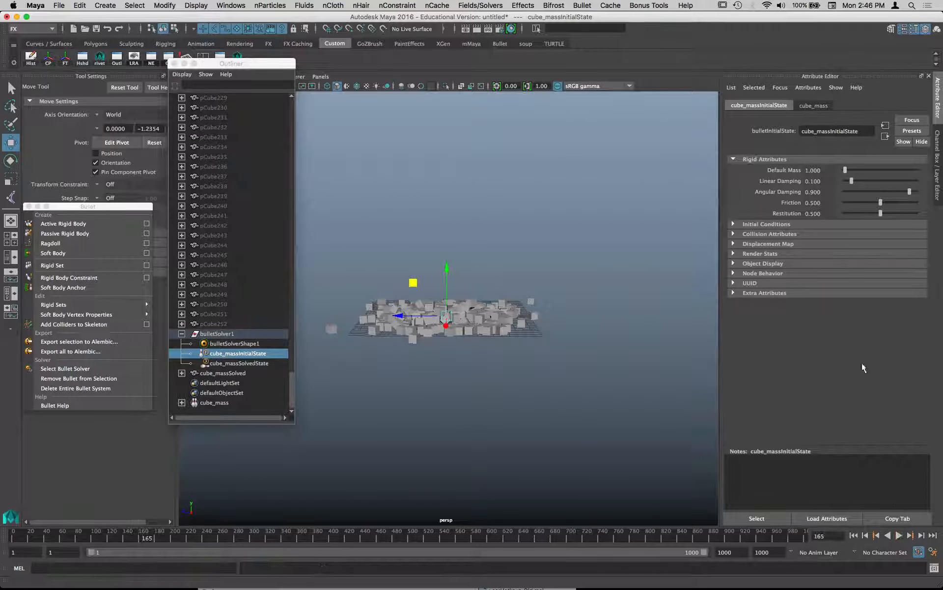
# - Set the initial state's Angular Damping to 0.1 and return to the first frame
pyautogui.click(828, 190)
pyautogui.write('0.1')
pyautogui.press('Return')
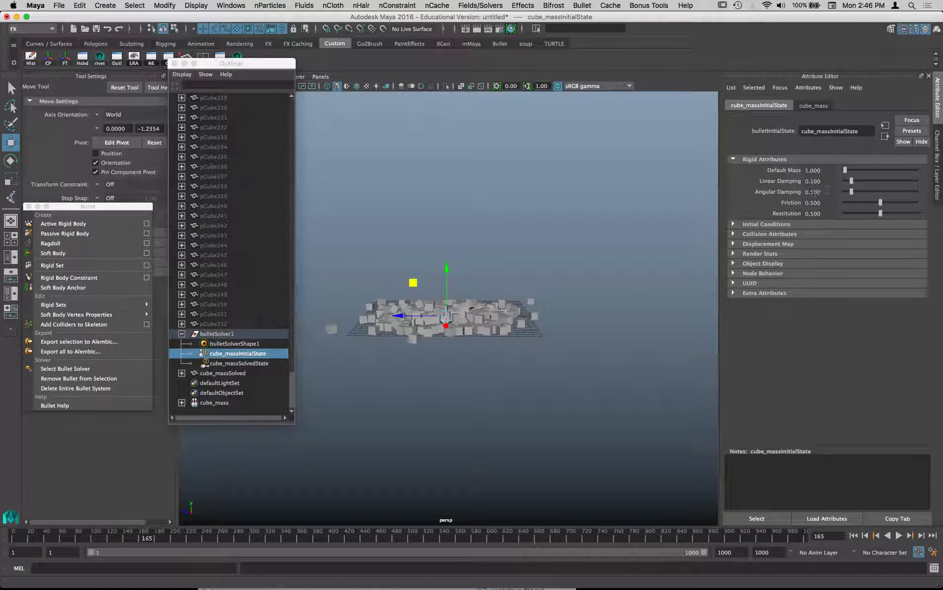
pyautogui.click(854, 536)
# - Set the initial state's Restitution to 0 and play the simulation
pyautogui.moveTo(824, 212); pyautogui.dragTo(776, 213)
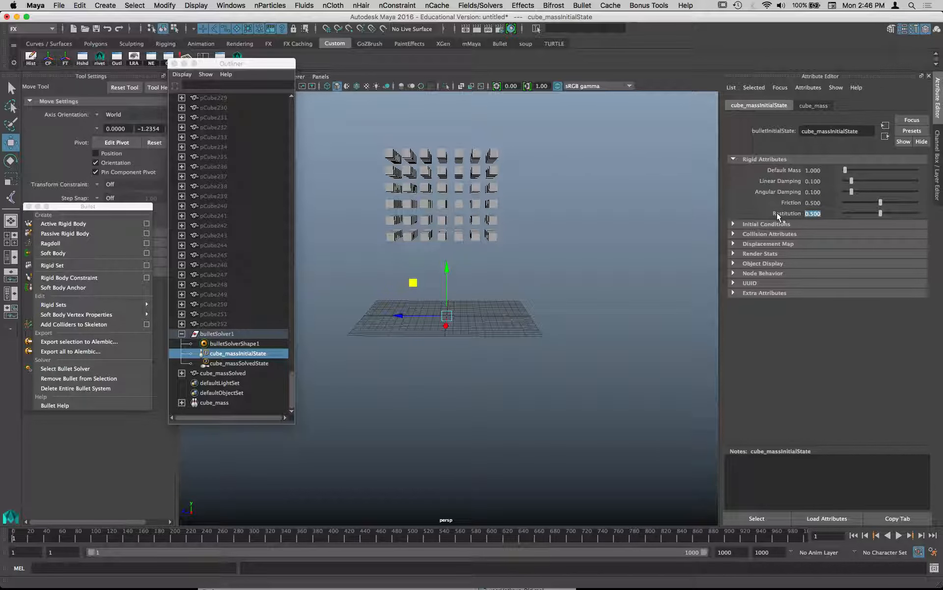
pyautogui.write('0')
pyautogui.press('Return')
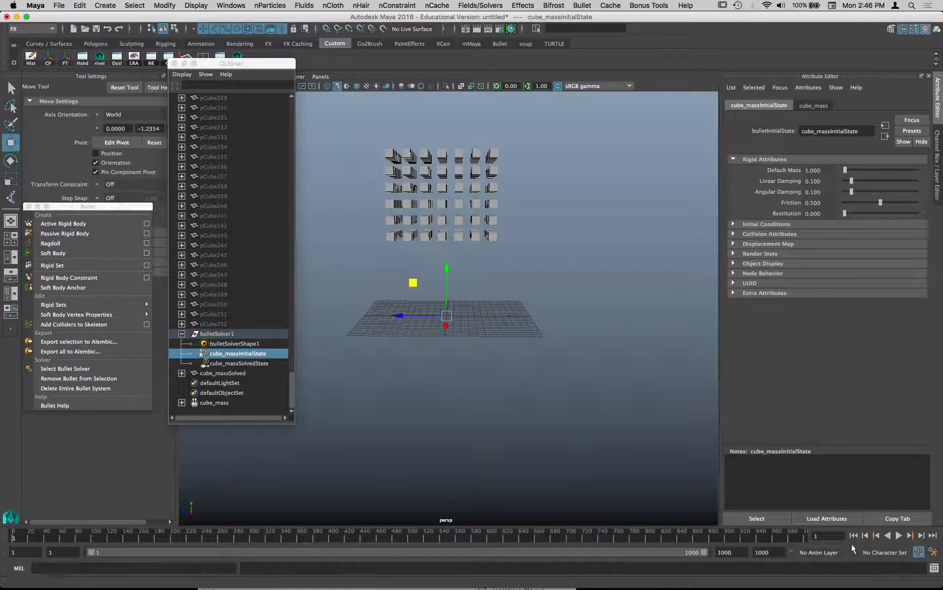
pyautogui.click(899, 535)
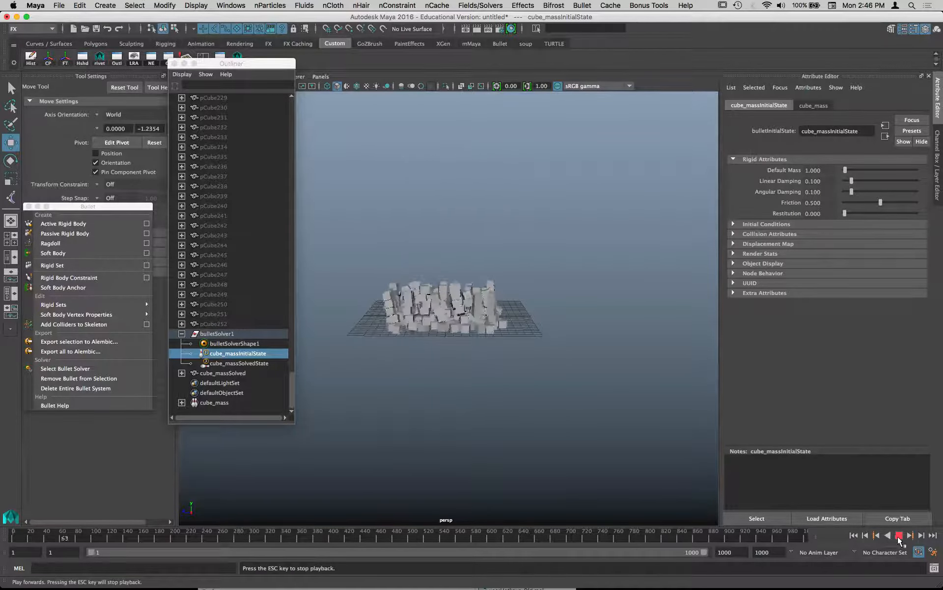
pyautogui.click(899, 536)
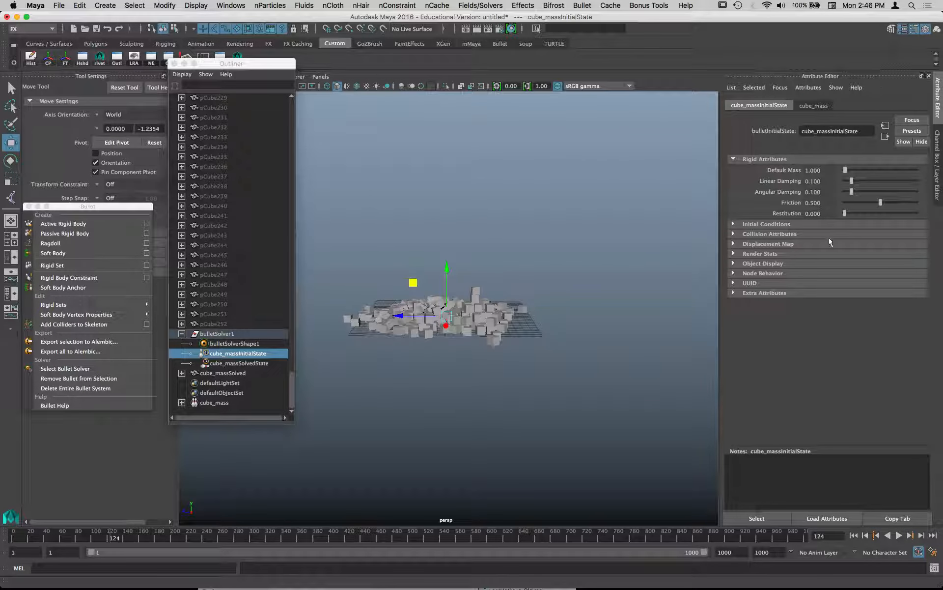
# - Set the initial state's Restitution to 1 and replay the simulation from the first frame
pyautogui.doubleClick(824, 214)
pyautogui.write('1')
pyautogui.press('Return')
pyautogui.click(858, 536)
pyautogui.click(898, 536)
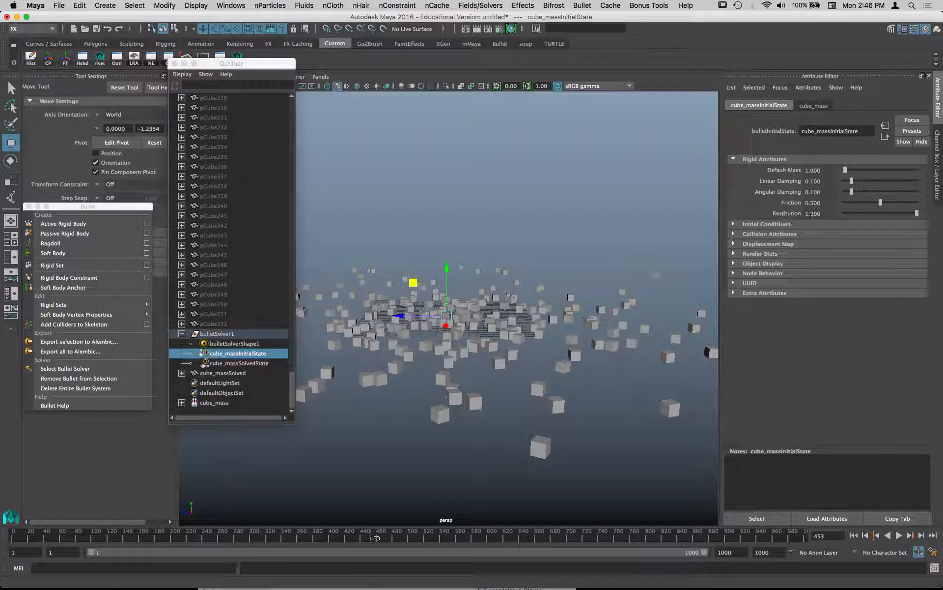
# - Set the initial state's Restitution to 0.1 and replay the simulation from the first frame
pyautogui.moveTo(827, 215); pyautogui.dragTo(804, 215)
pyautogui.write('0.')
pyautogui.press('Return')
pyautogui.doubleClick(815, 214)
pyautogui.write('0.1')
pyautogui.press('Return')
pyautogui.click(854, 536)
pyautogui.click(899, 535)
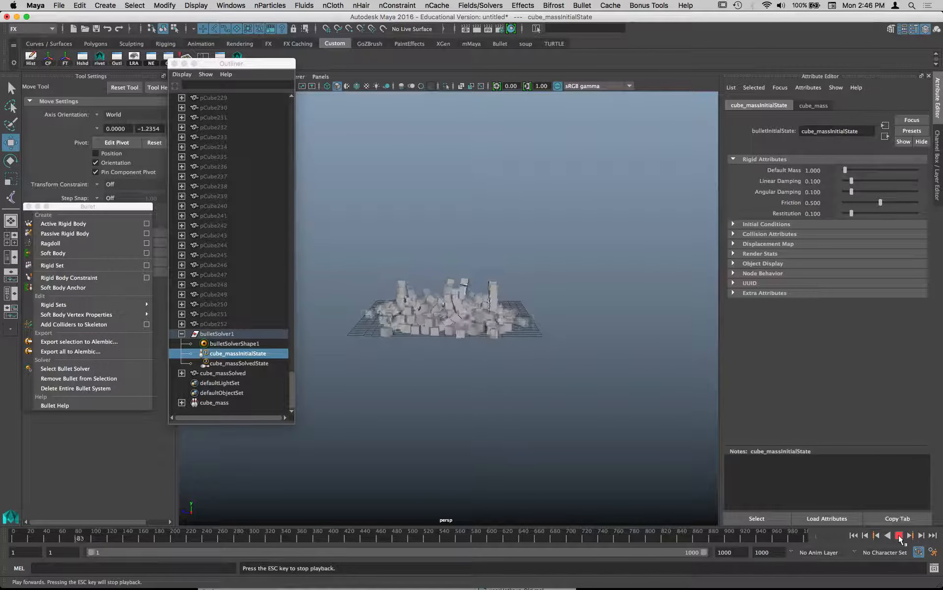
pyautogui.click(899, 535)
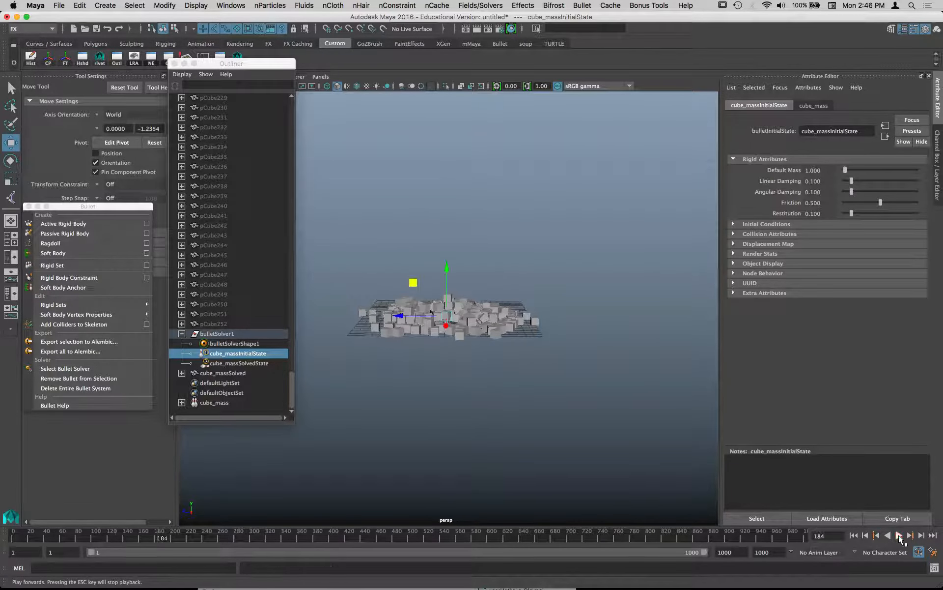
# - Set the initial state's Restitution to 0.5 and replay the simulation from the first frame
pyautogui.doubleClick(820, 213)
pyautogui.write('0')
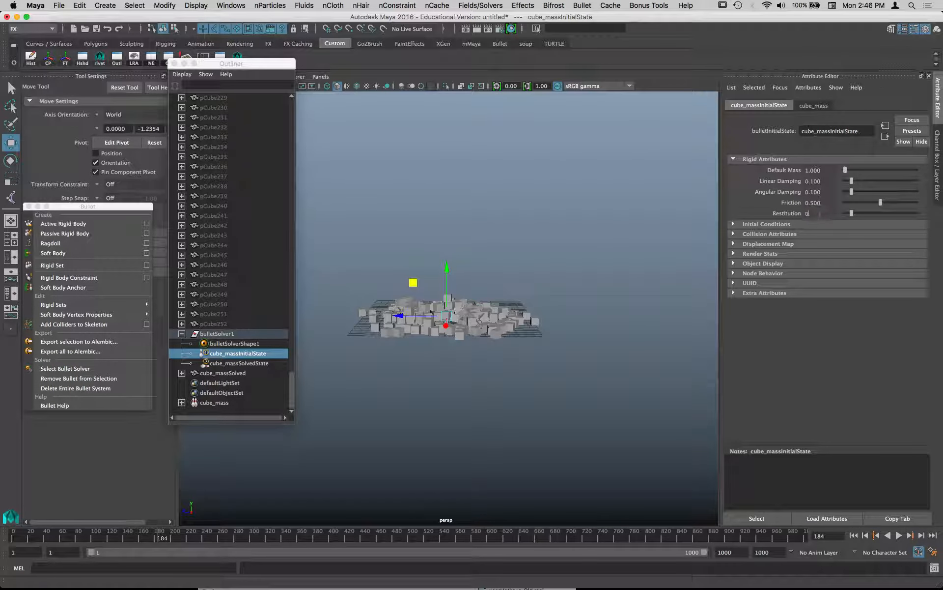
pyautogui.write('.5')
pyautogui.press('Return')
pyautogui.click(856, 536)
pyautogui.click(899, 535)
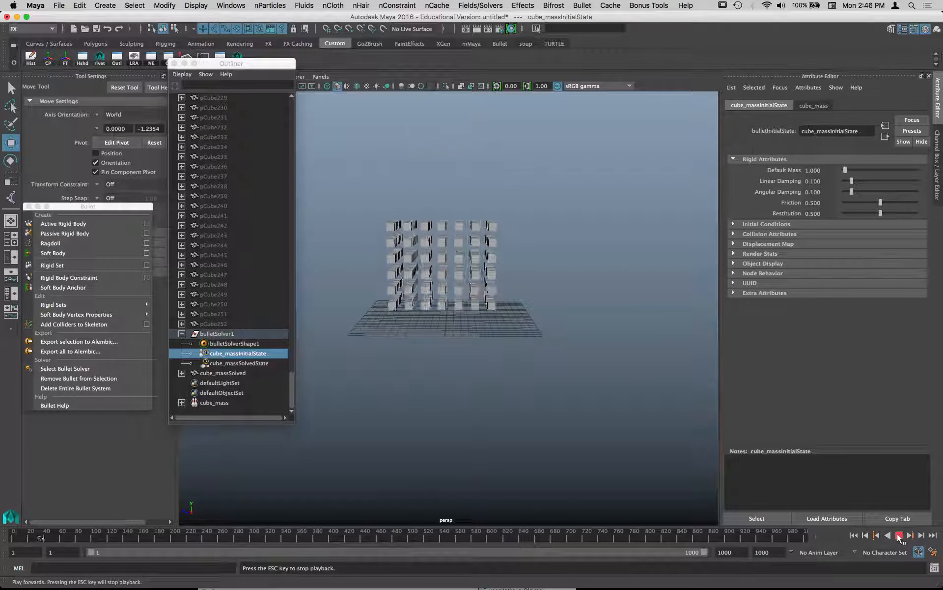
pyautogui.click(899, 536)
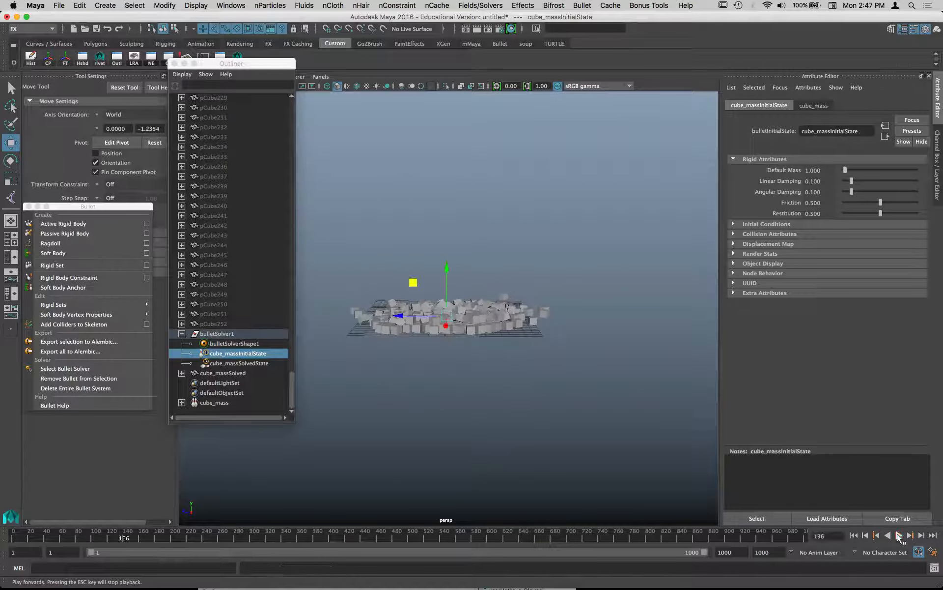
# - Expand the initial state's Collision Attributes and Initial Conditions and examine the collision shape and Glue Breaking Threshold settings
pyautogui.click(755, 233)
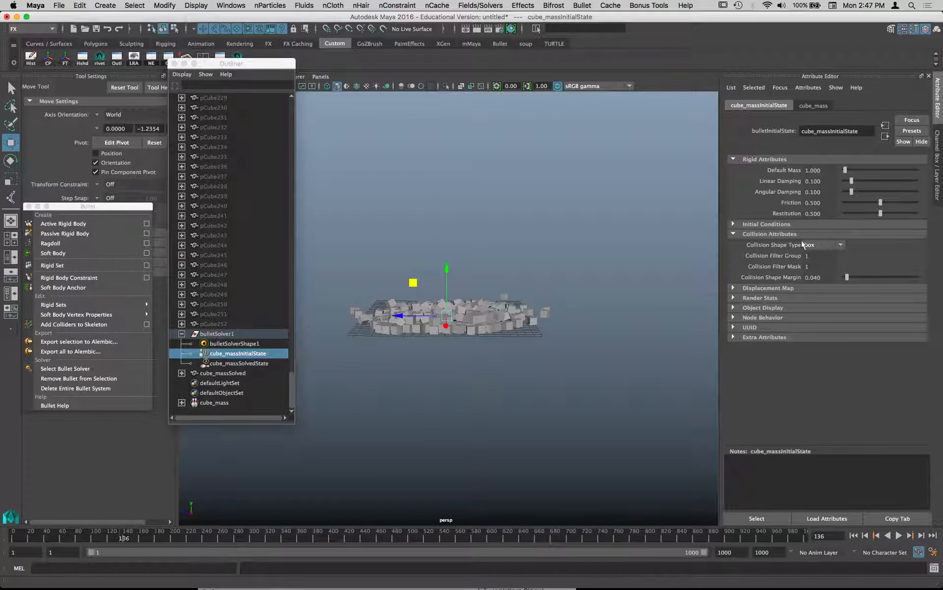
pyautogui.click(765, 225)
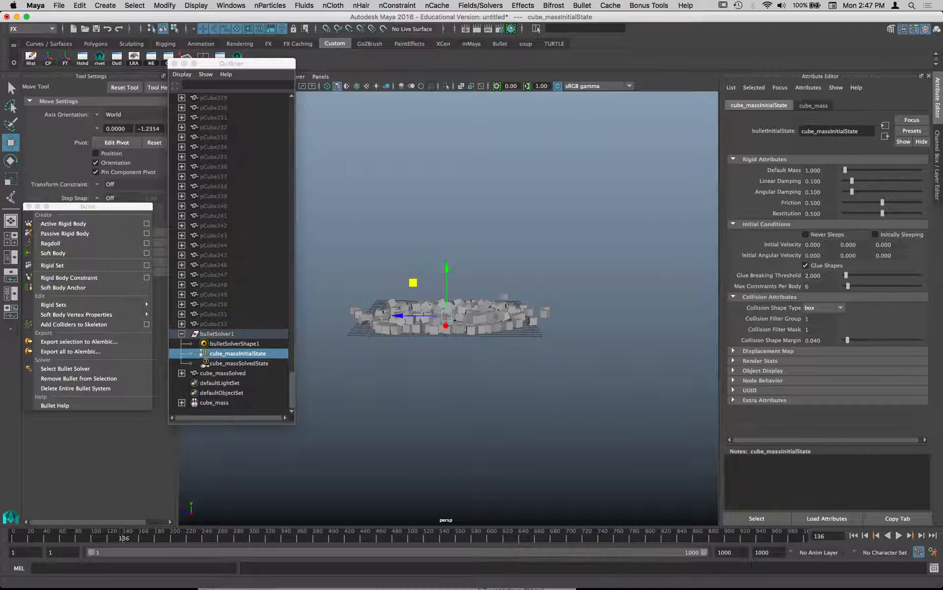
pyautogui.moveTo(821, 276); pyautogui.dragTo(797, 277)
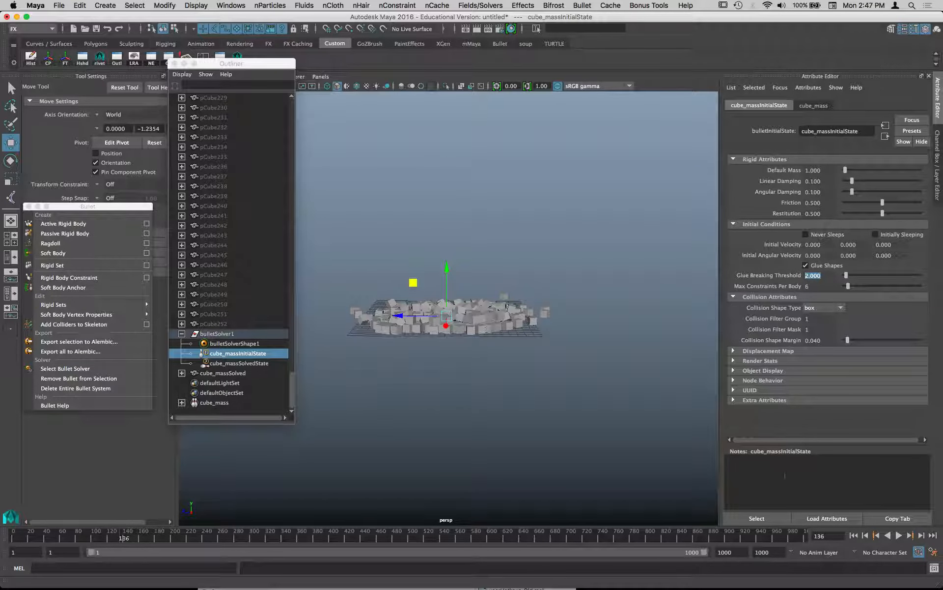
# - Set the vertical Gravity of bulletSolverShape1 to 0 and replay the simulation from the first frame
pyautogui.click(221, 335)
pyautogui.click(222, 341)
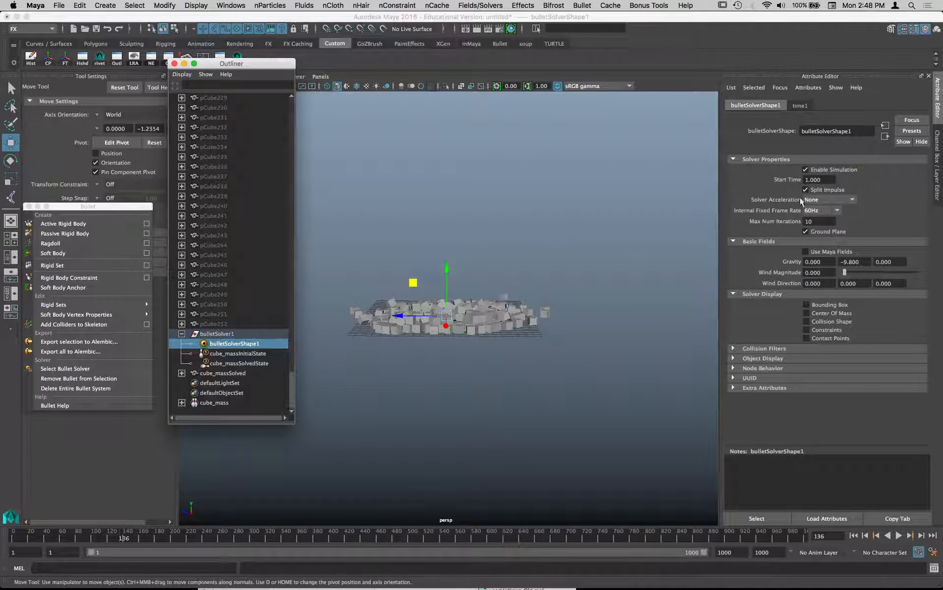
pyautogui.doubleClick(848, 262)
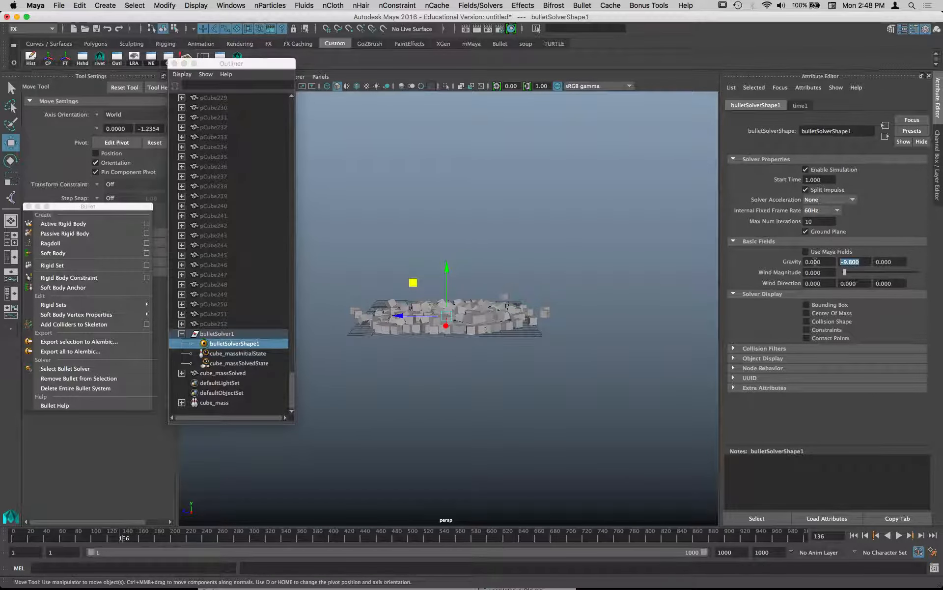
pyautogui.write('0')
pyautogui.press('Return')
pyautogui.click(853, 536)
pyautogui.click(899, 536)
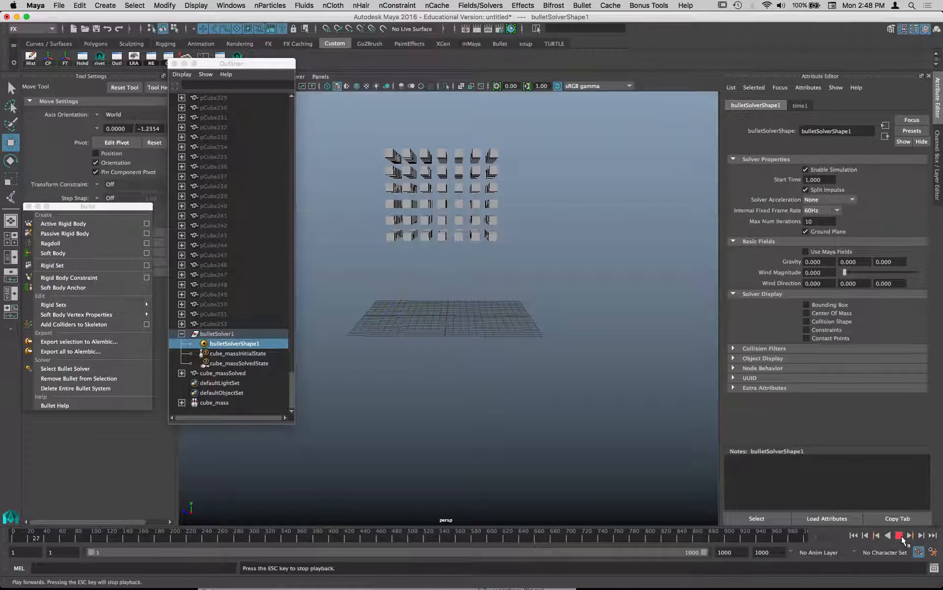
# - Create a polygon sphere at the centre of the grid
pyautogui.keyDown('alt'); pyautogui.moveTo(558, 332); pyautogui.dragTo(494, 349); pyautogui.keyUp('alt')
pyautogui.press('space')
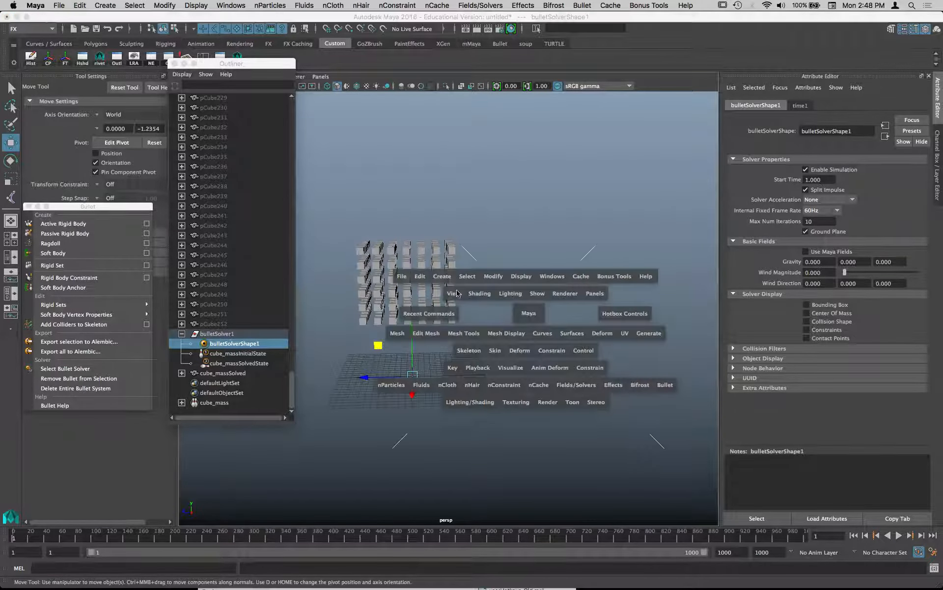
pyautogui.click(442, 276)
pyautogui.moveTo(462, 317)
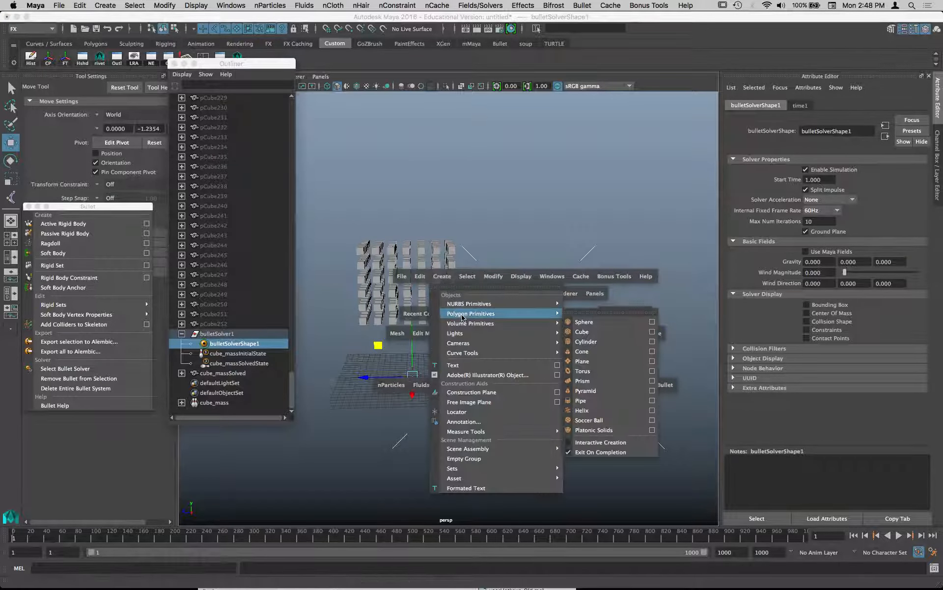
pyautogui.click(585, 322)
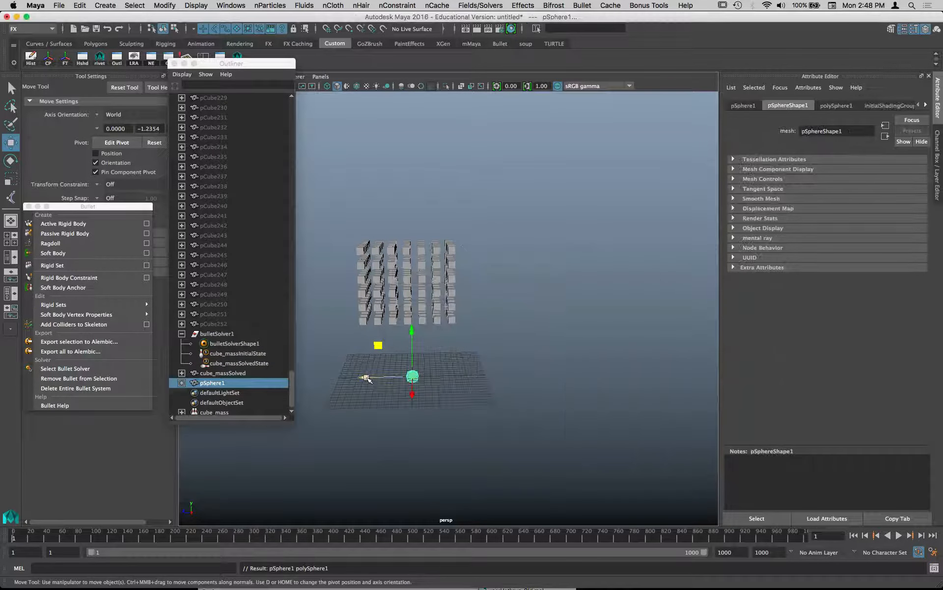
# - Move the sphere well off to one side of the cube stack and raise it to the cubes' height
pyautogui.moveTo(371, 379); pyautogui.dragTo(524, 378)
pyautogui.moveTo(577, 343); pyautogui.dragTo(450, 258)
pyautogui.moveTo(370, 298); pyautogui.dragTo(333, 300)
pyautogui.keyDown('alt'); pyautogui.moveTo(399, 308); pyautogui.dragTo(521, 287, button='middle'); pyautogui.keyUp('alt')
pyautogui.keyDown('alt'); pyautogui.moveTo(543, 285); pyautogui.dragTo(673, 276); pyautogui.keyUp('alt')
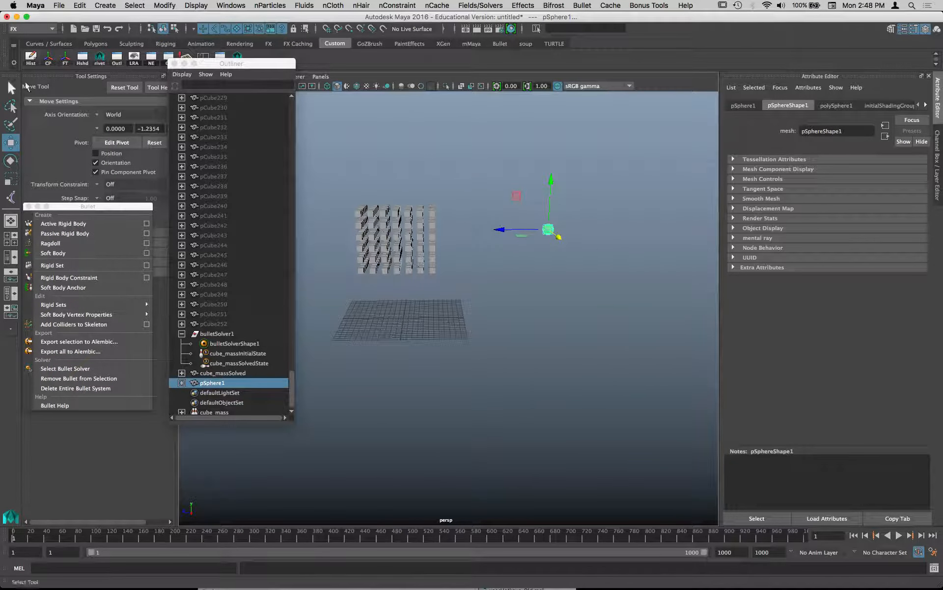
# - Delete the sphere's construction history and freeze its transformations
pyautogui.click(31, 60)
pyautogui.click(65, 60)
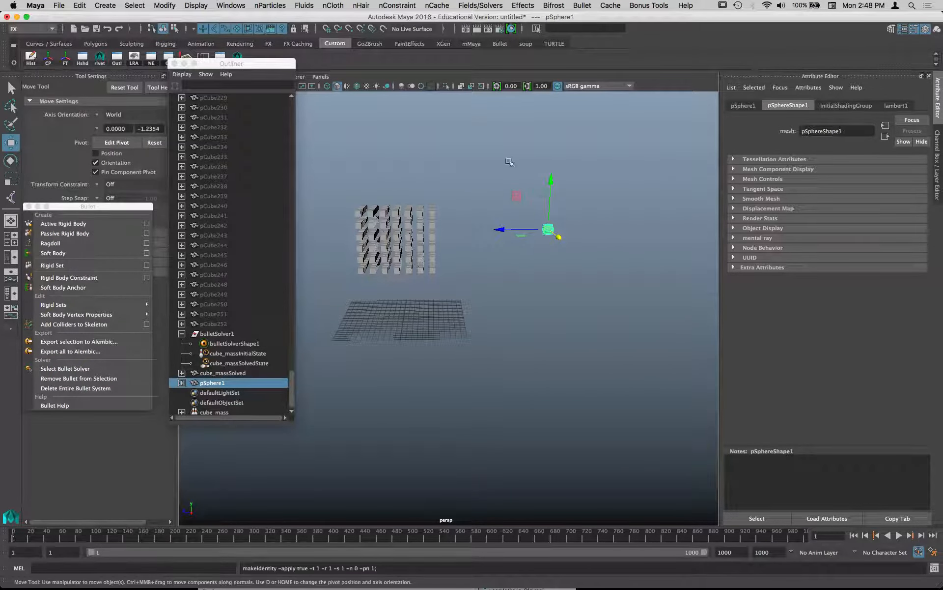
# - Make the sphere an active Bullet rigid body with the Collider Shape Type set to Sphere
pyautogui.press('space')
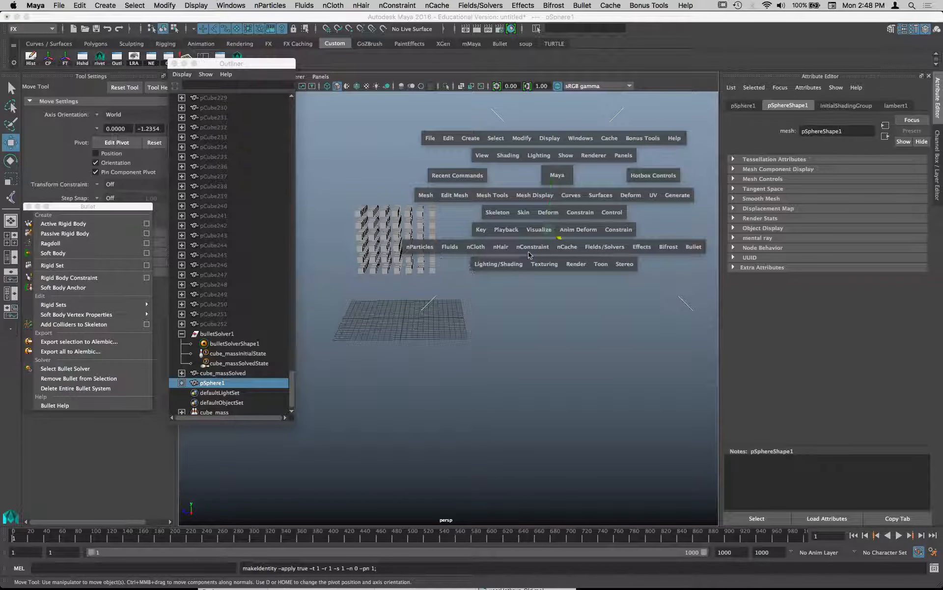
pyautogui.click(698, 249)
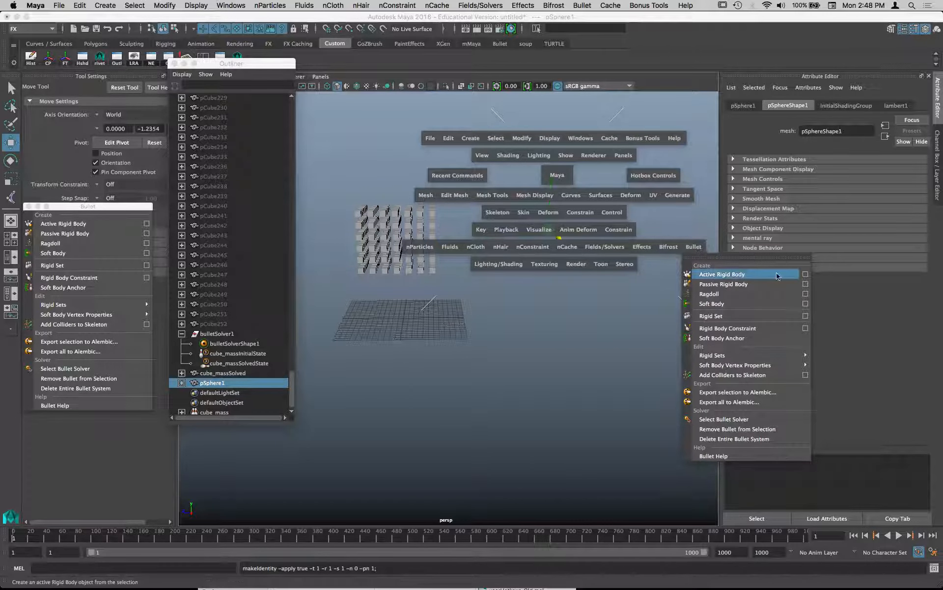
pyautogui.click(804, 274)
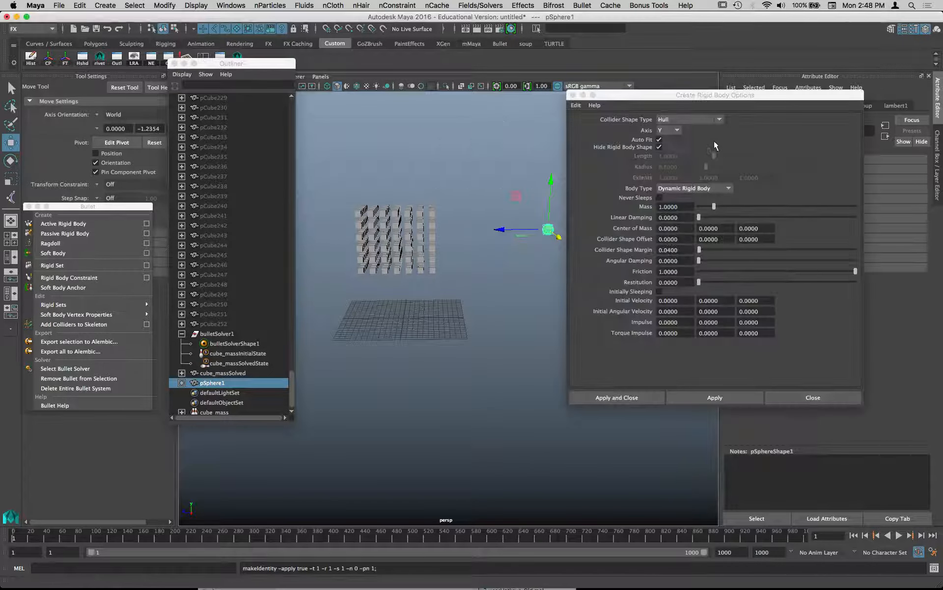
pyautogui.click(680, 119)
pyautogui.click(682, 135)
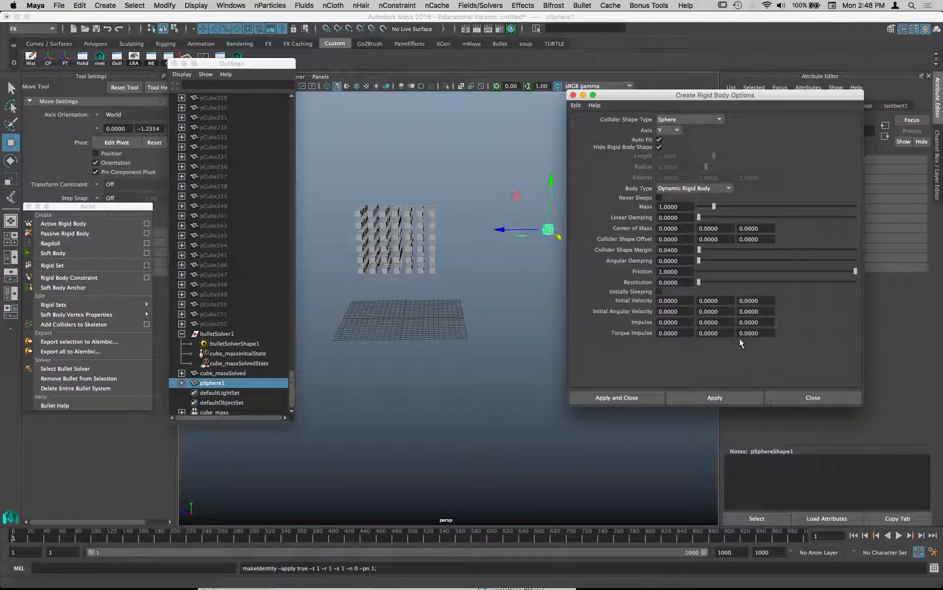
pyautogui.click(628, 395)
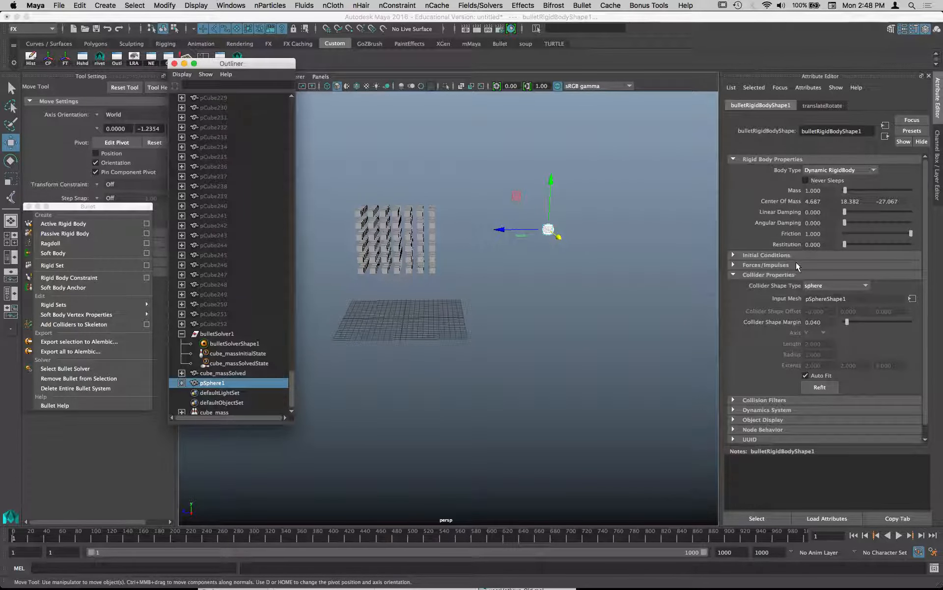
# - Examine the sphere's rigid body settings for initial conditions, forces and impulses, collider properties, collision filters and dynamics system
pyautogui.click(774, 264)
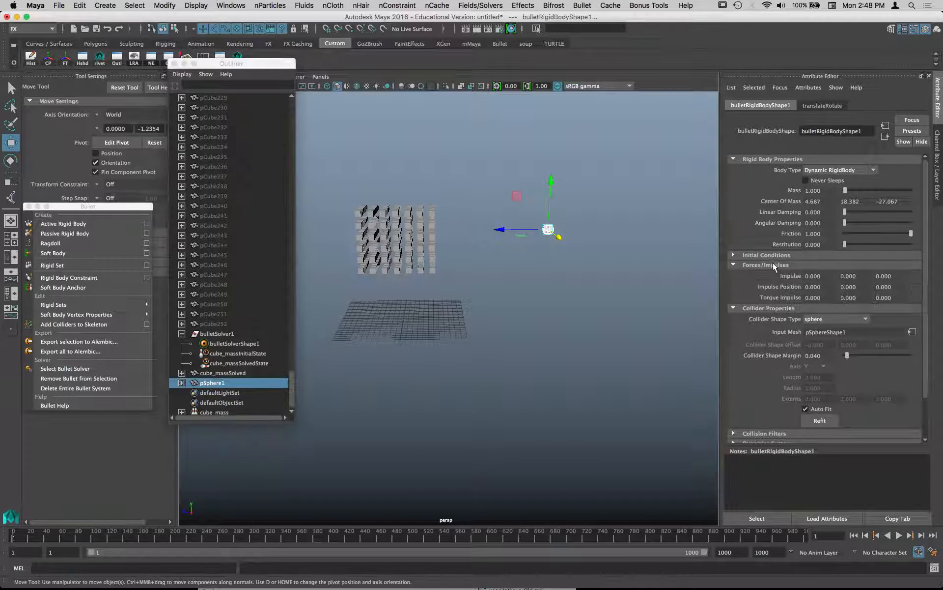
pyautogui.click(771, 255)
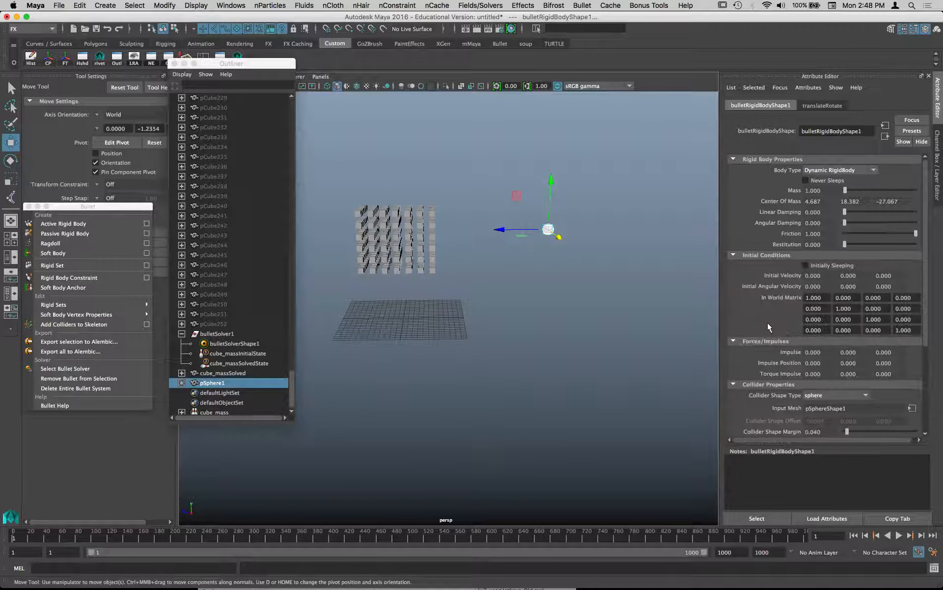
pyautogui.scroll(-4, 768, 323)
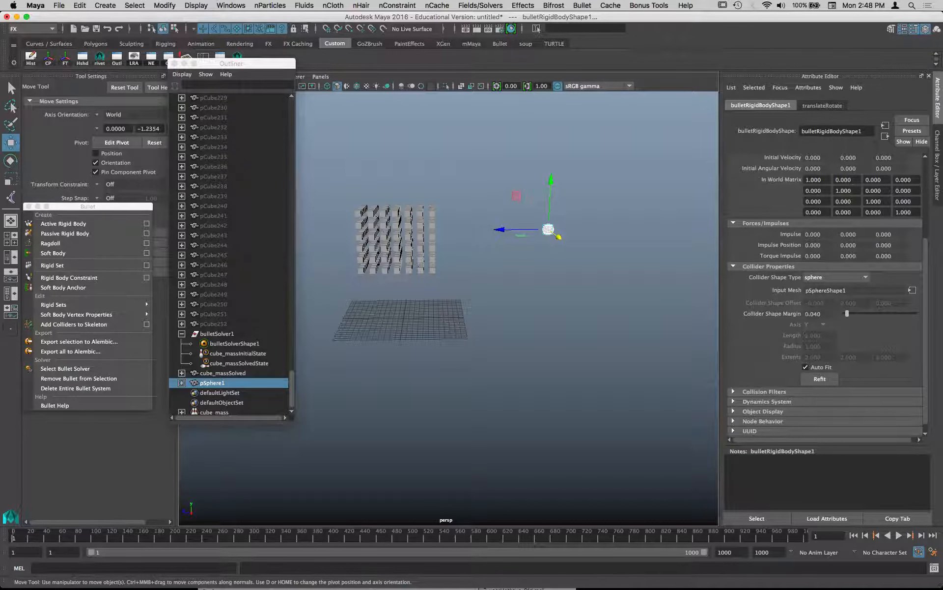
pyautogui.scroll(-1, 775, 333)
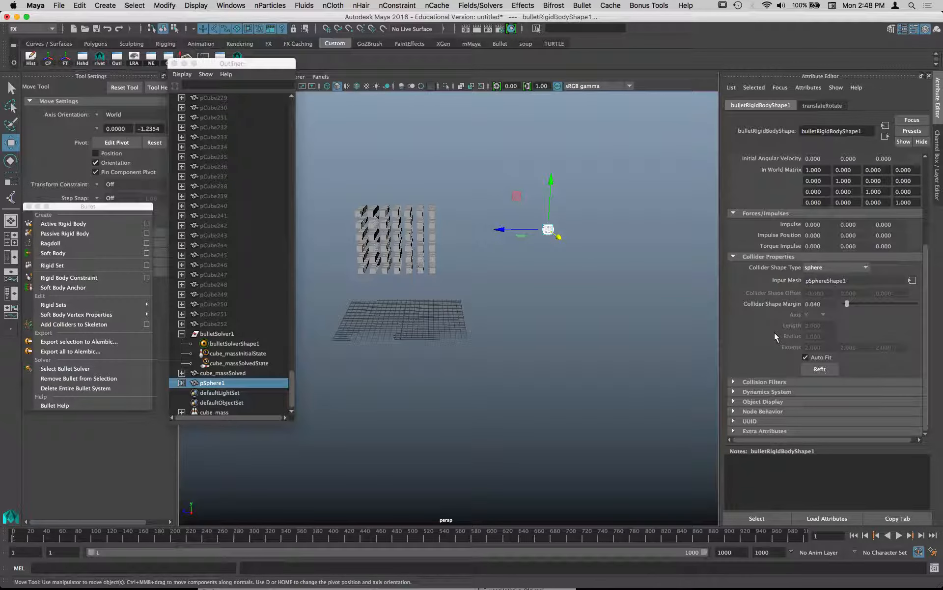
pyautogui.click(771, 382)
pyautogui.scroll(-4, 763, 342)
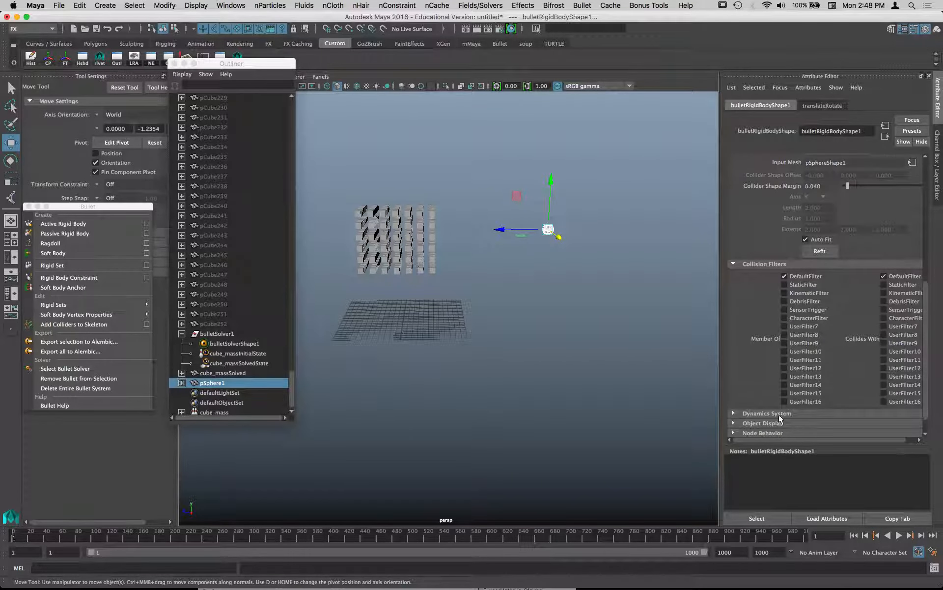
pyautogui.click(779, 414)
pyautogui.scroll(-2, 771, 364)
pyautogui.click(771, 363)
pyautogui.scroll(6, 771, 362)
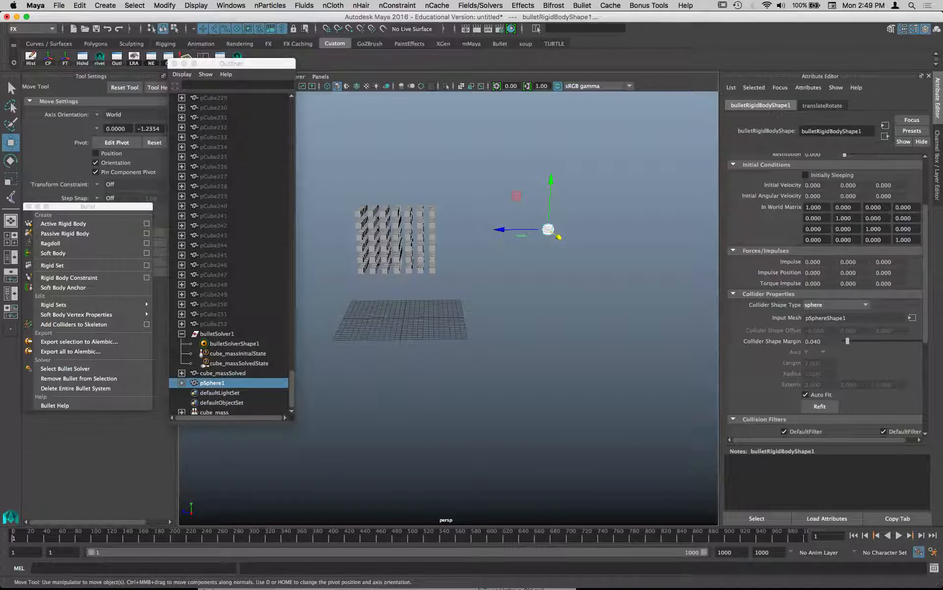
# - Set the Z component of the sphere's Initial Velocity to 10
pyautogui.moveTo(895, 262); pyautogui.dragTo(860, 262)
pyautogui.moveTo(895, 185); pyautogui.dragTo(853, 185)
pyautogui.write('10')
# - Play the simulation to watch the sphere hit the cube stack, then stop and rewind to the start
pyautogui.keyDown('alt'); pyautogui.moveTo(496, 353); pyautogui.dragTo(553, 340, button='middle'); pyautogui.keyUp('alt')
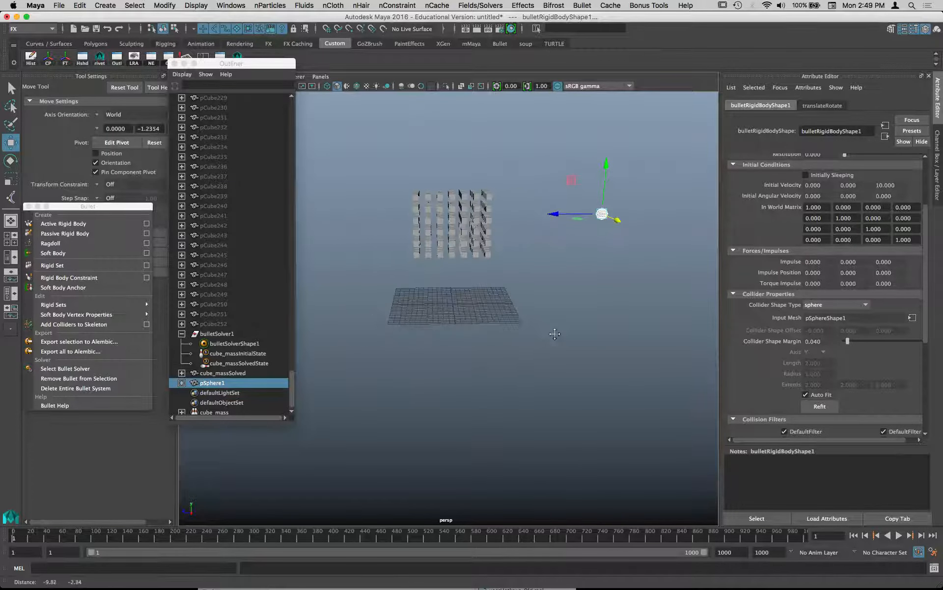
pyautogui.click(899, 536)
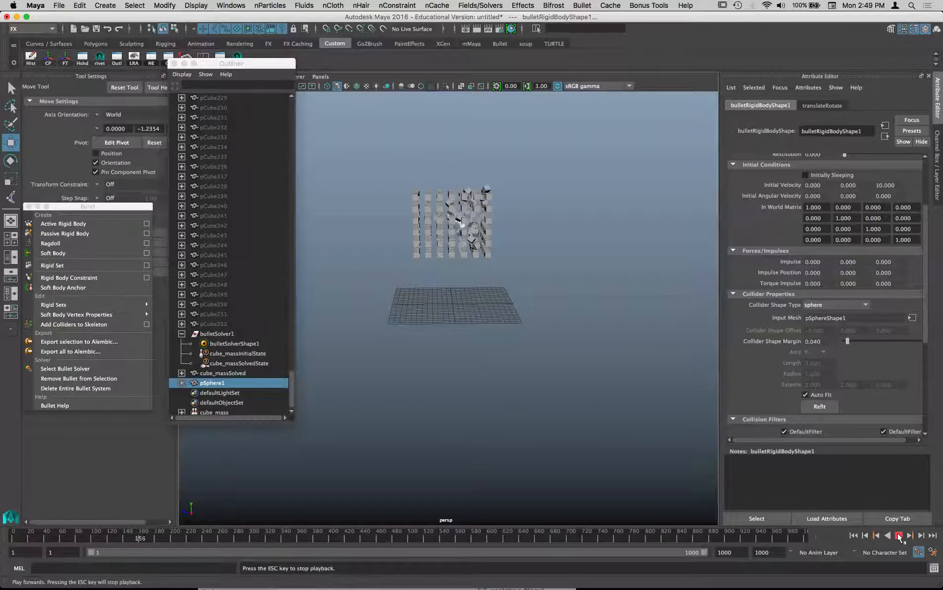
pyautogui.click(900, 536)
pyautogui.click(855, 535)
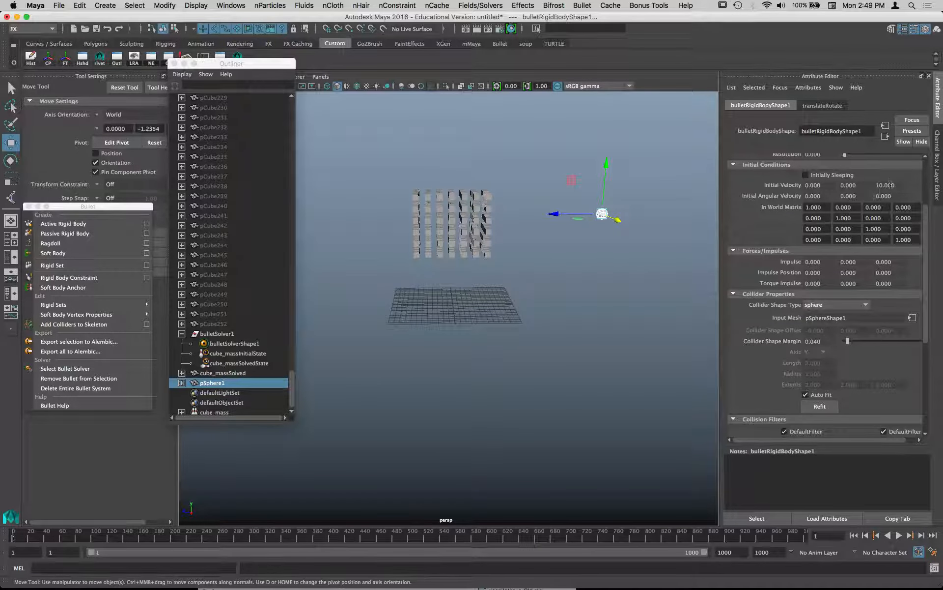
# - Set the Z component of the sphere's Initial Velocity to 100 and its Mass to 100
pyautogui.click(890, 184)
pyautogui.write('100')
pyautogui.press('Return')
pyautogui.scroll(3, 855, 266)
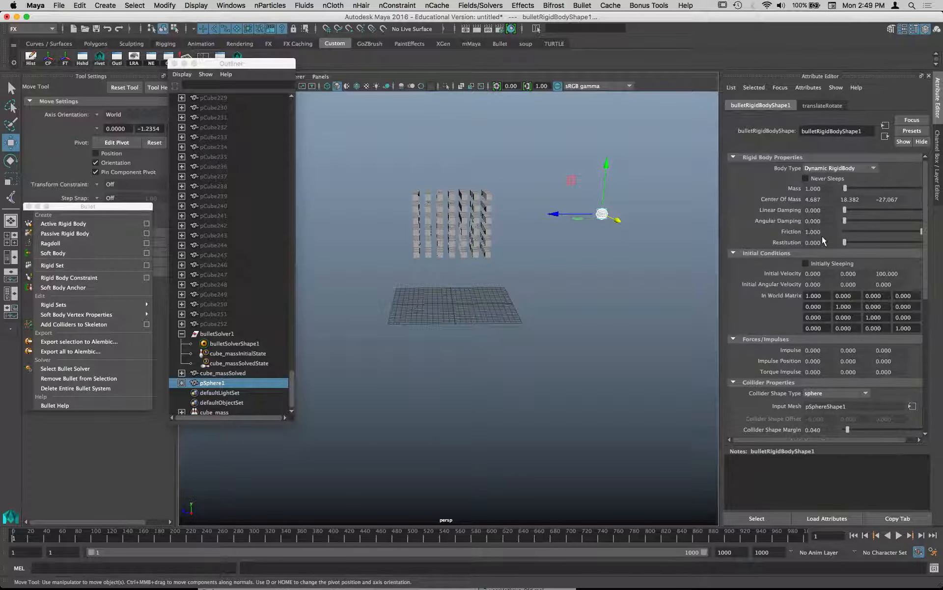
pyautogui.click(825, 178)
pyautogui.click(824, 178)
pyautogui.doubleClick(826, 189)
pyautogui.write('100')
pyautogui.press('Return')
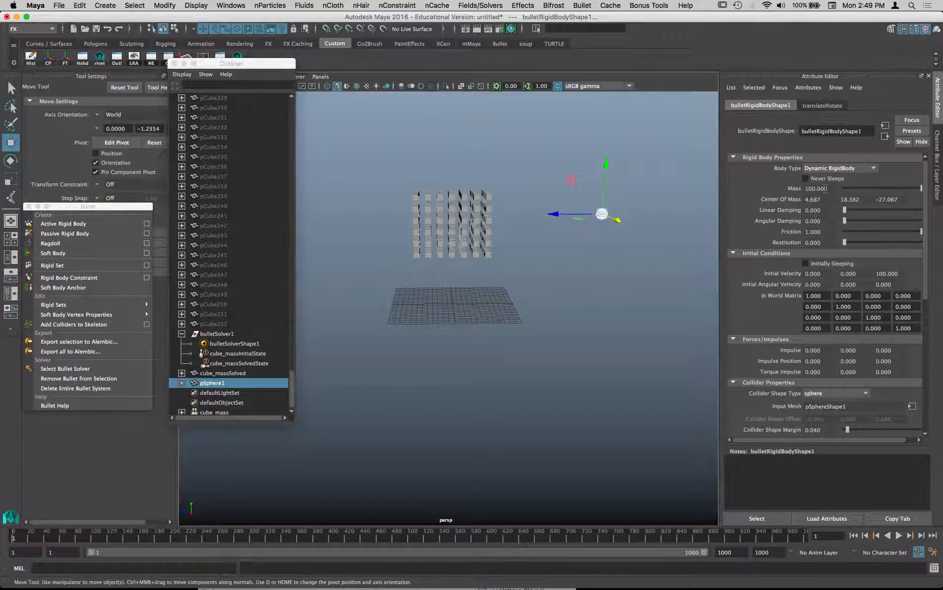
# - Play the simulation to about frame 102 and examine the sphere's impact on the cubes from several angles
pyautogui.click(899, 535)
pyautogui.click(899, 537)
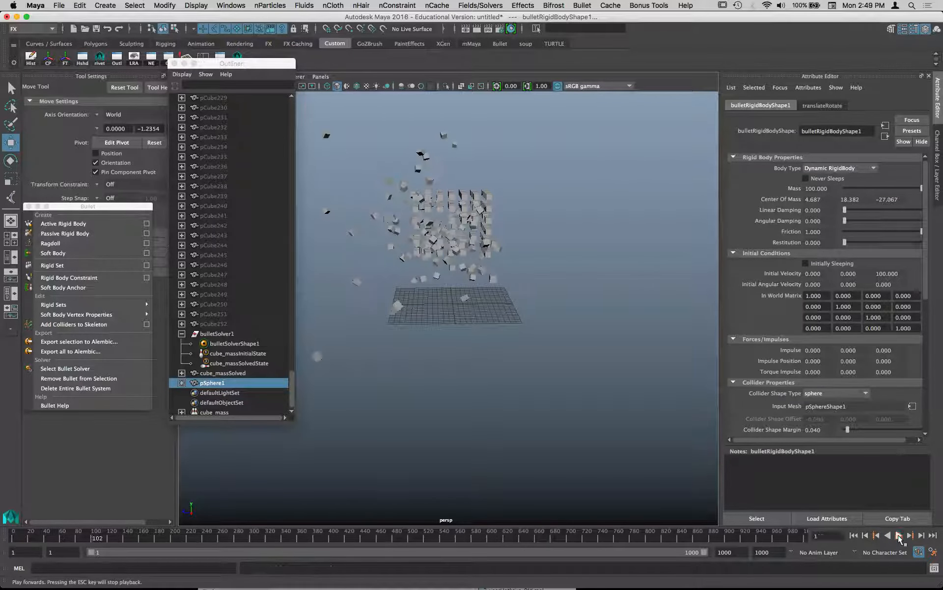
pyautogui.keyDown('alt'); pyautogui.moveTo(538, 362); pyautogui.dragTo(697, 362); pyautogui.keyUp('alt')
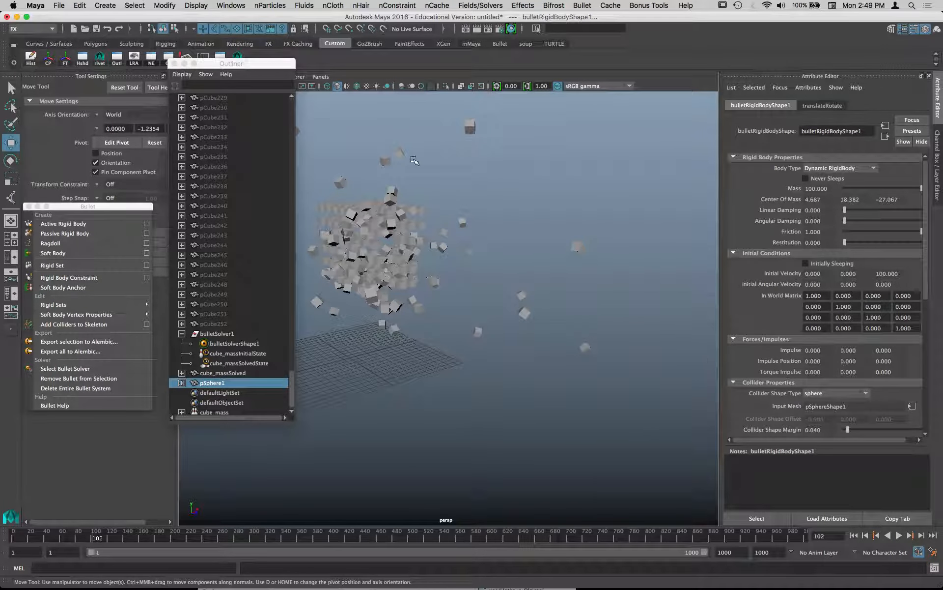
pyautogui.moveTo(257, 68); pyautogui.dragTo(169, 62)
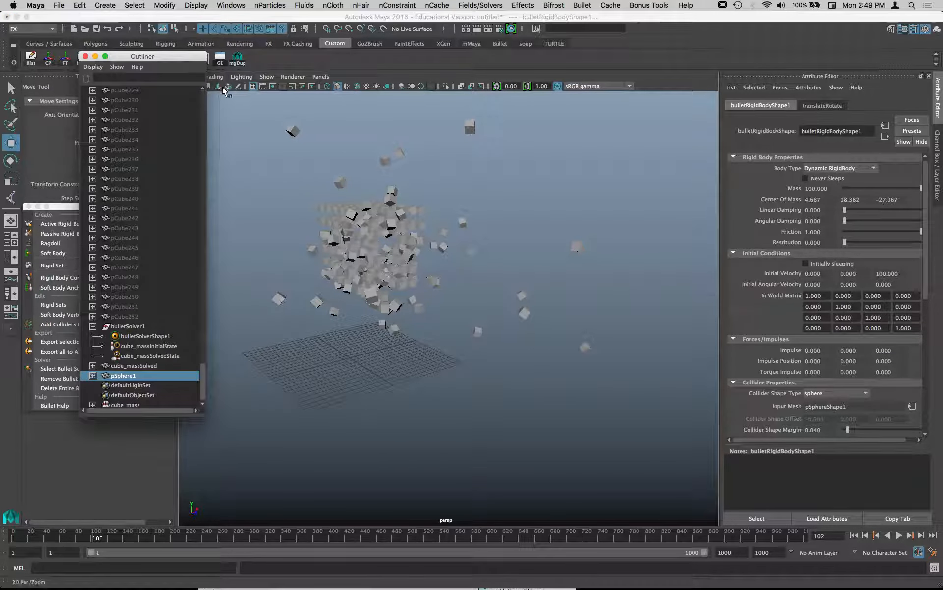
pyautogui.keyDown('alt'); pyautogui.moveTo(515, 213); pyautogui.dragTo(533, 173); pyautogui.keyUp('alt')
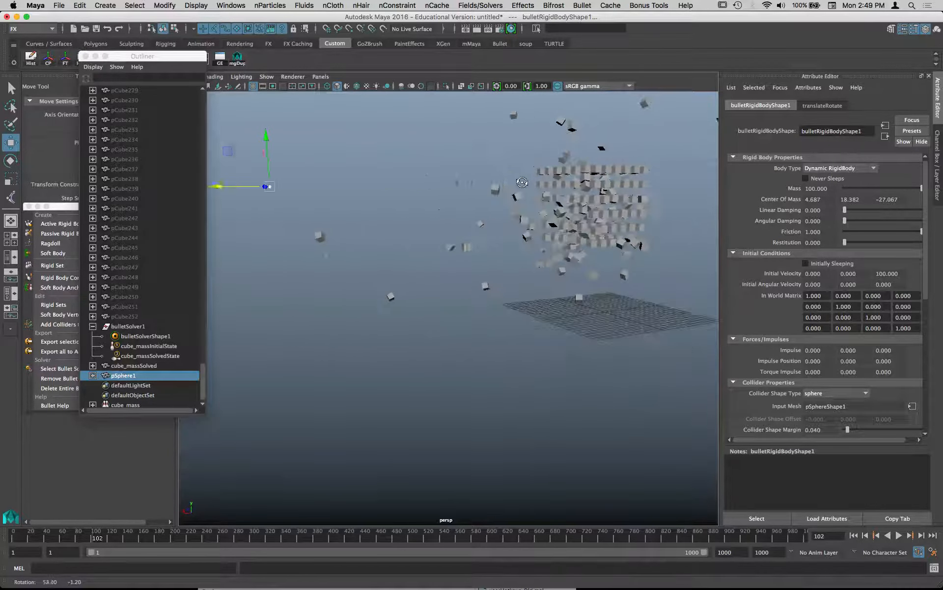
pyautogui.keyDown('alt'); pyautogui.moveTo(570, 316); pyautogui.dragTo(538, 297); pyautogui.keyUp('alt')
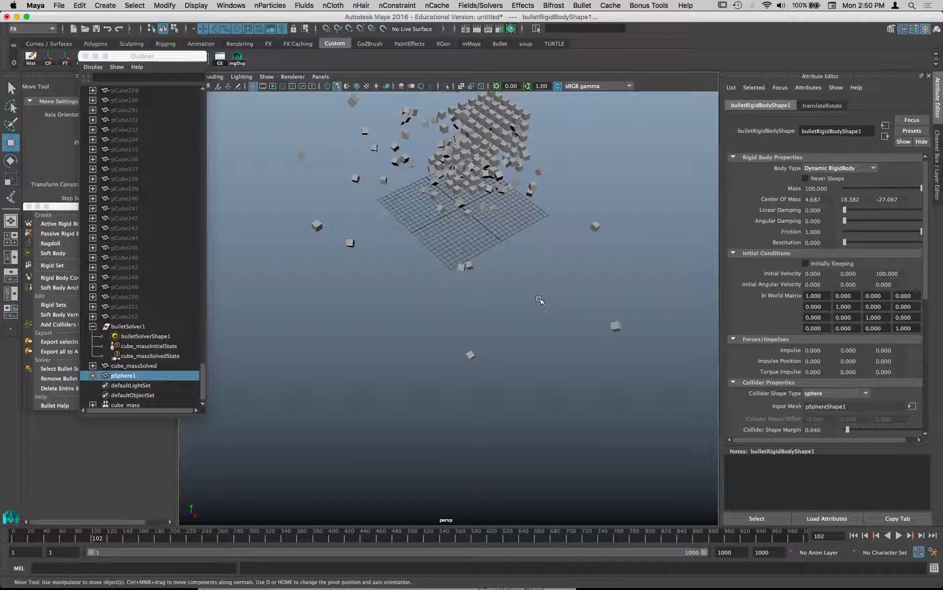
pyautogui.click(582, 6)
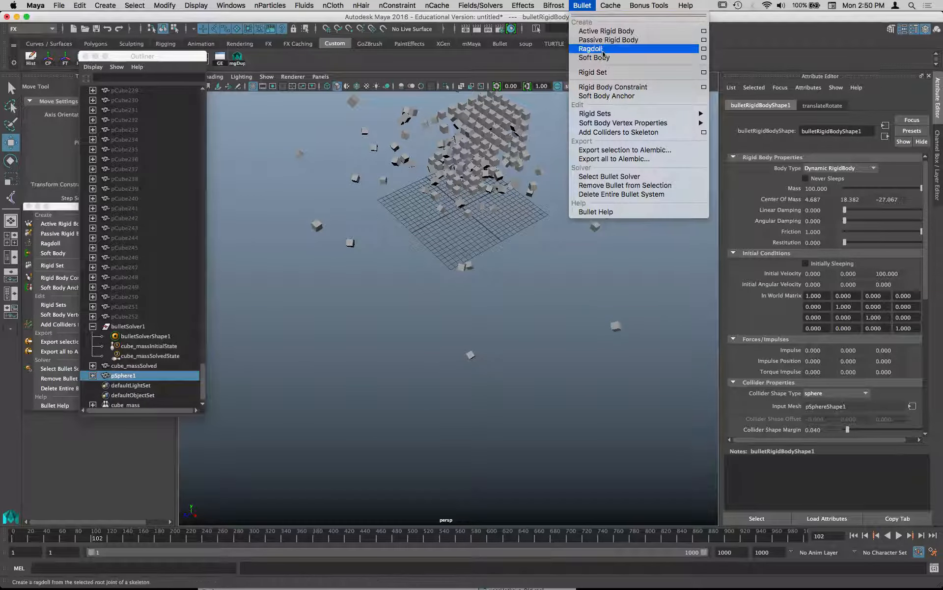
pyautogui.moveTo(608, 113)
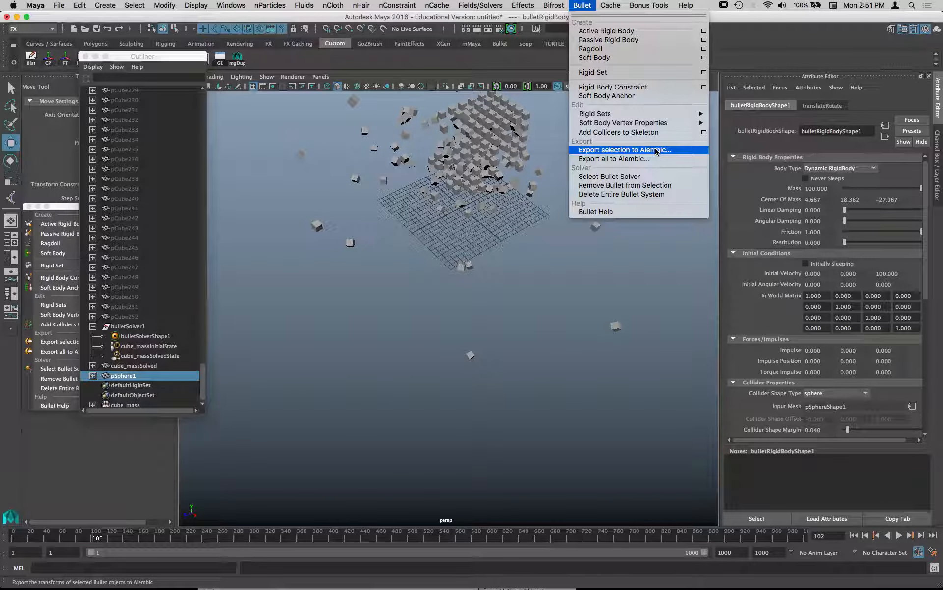
pyautogui.click(535, 236)
pyautogui.moveTo(520, 229); pyautogui.dragTo(471, 230)
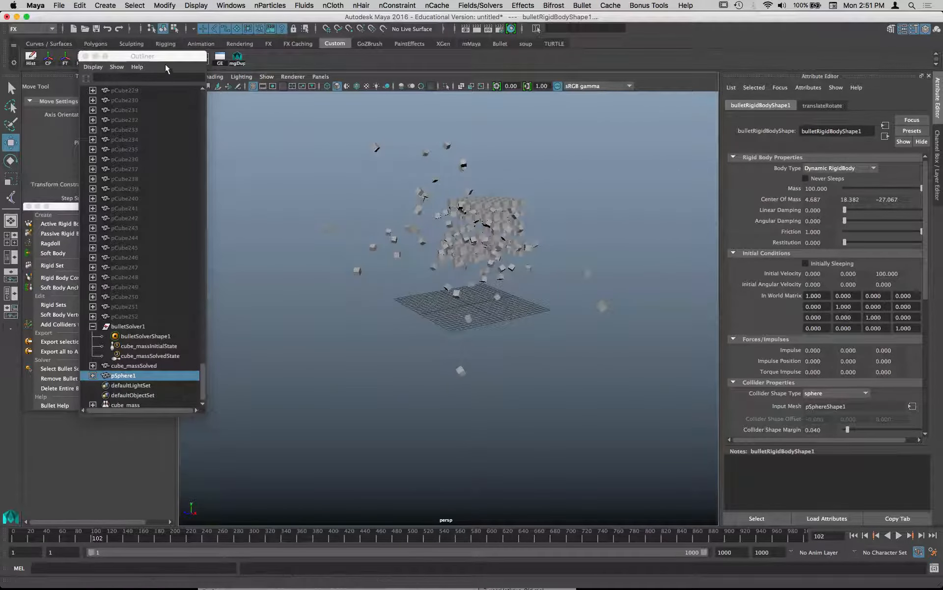
# - Try to open the scene new_capsules_duped.ma, discarding the changes to the untitled scene
pyautogui.moveTo(164, 56); pyautogui.dragTo(151, 115)
pyautogui.click(59, 5)
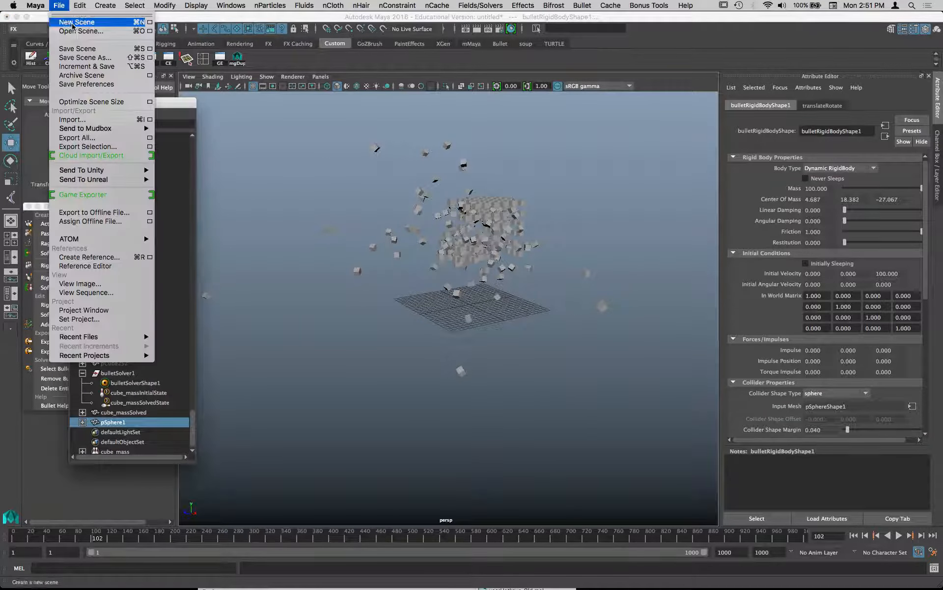
pyautogui.click(77, 33)
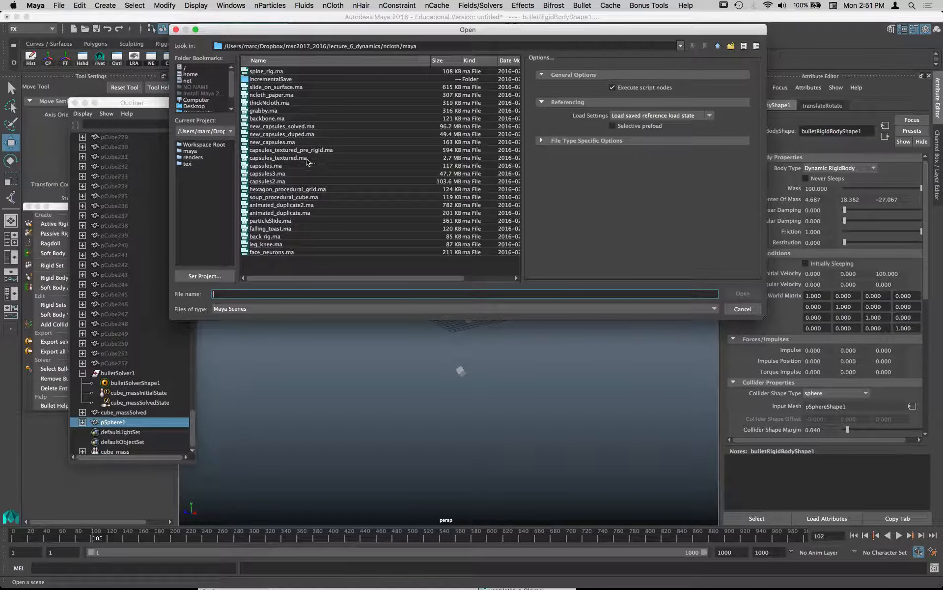
pyautogui.click(302, 135)
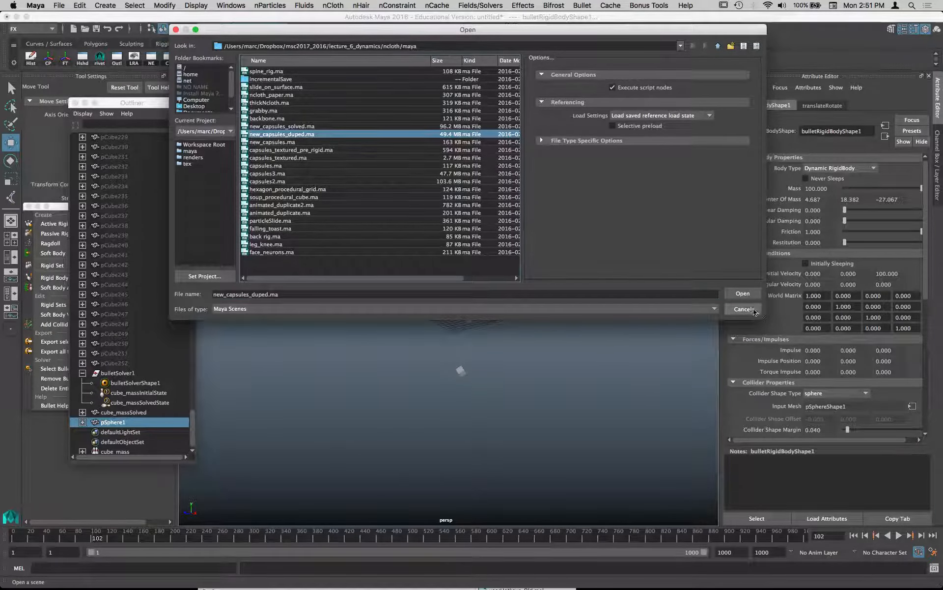
pyautogui.click(743, 294)
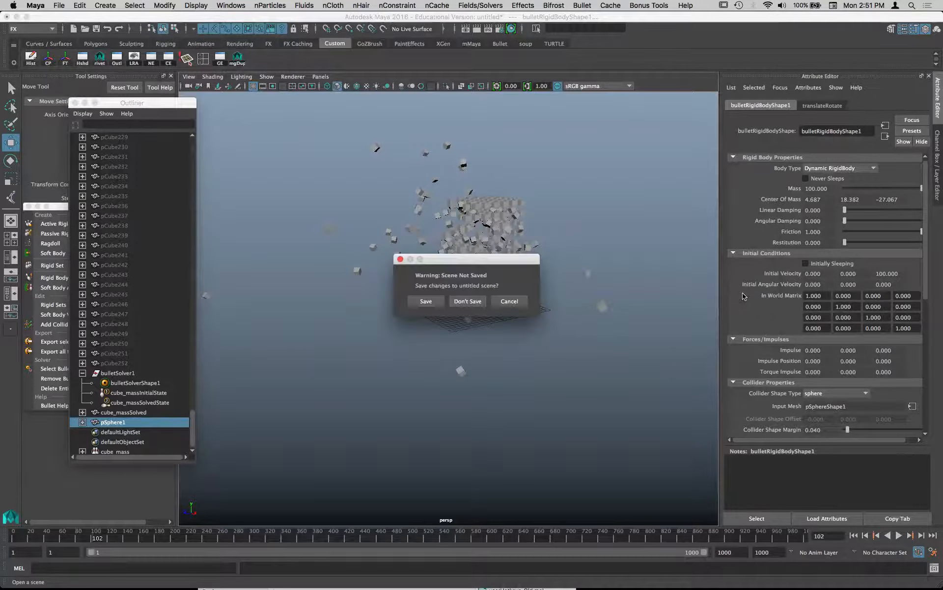
pyautogui.click(480, 301)
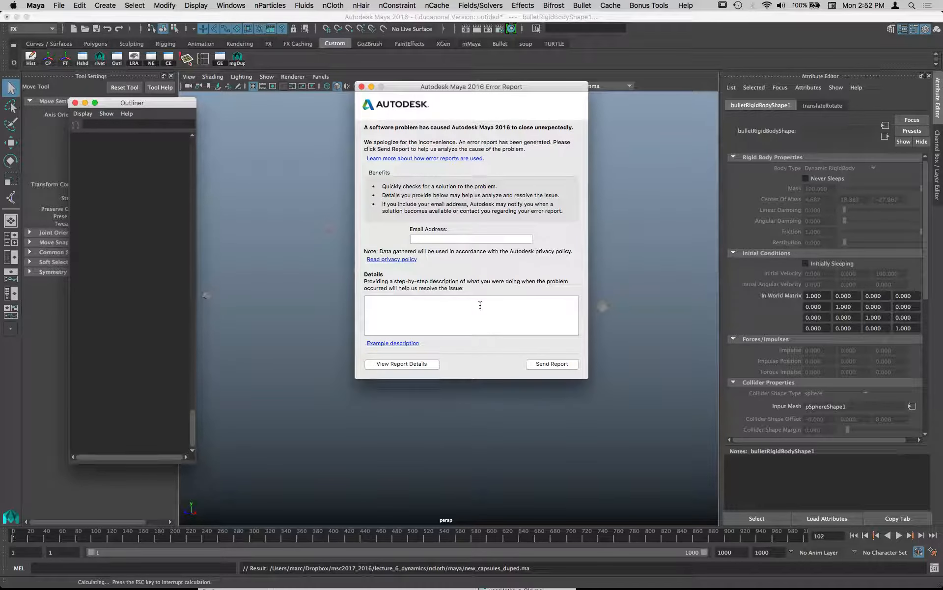
# - Dismiss the Autodesk error report and relaunch Maya
pyautogui.click(361, 87)
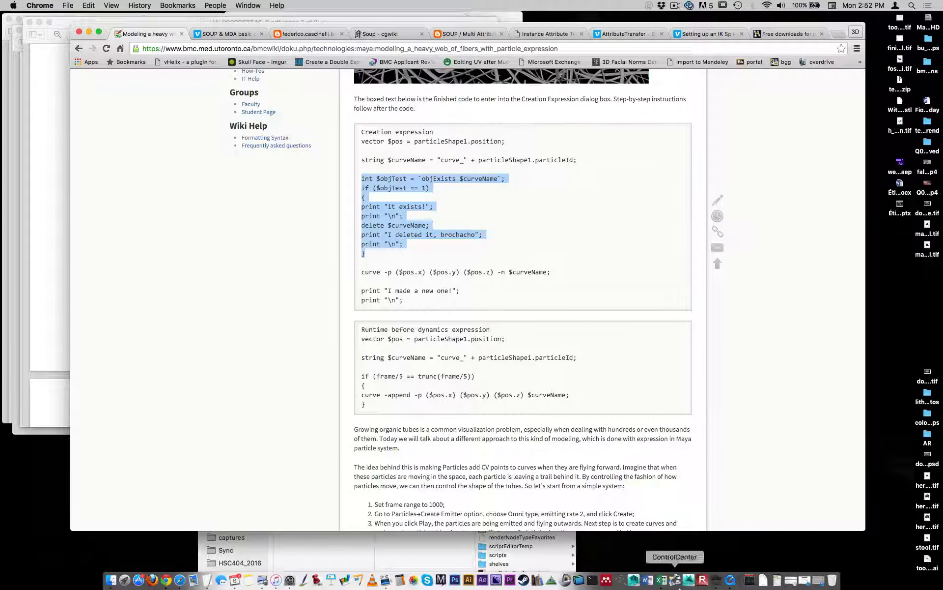
pyautogui.click(636, 584)
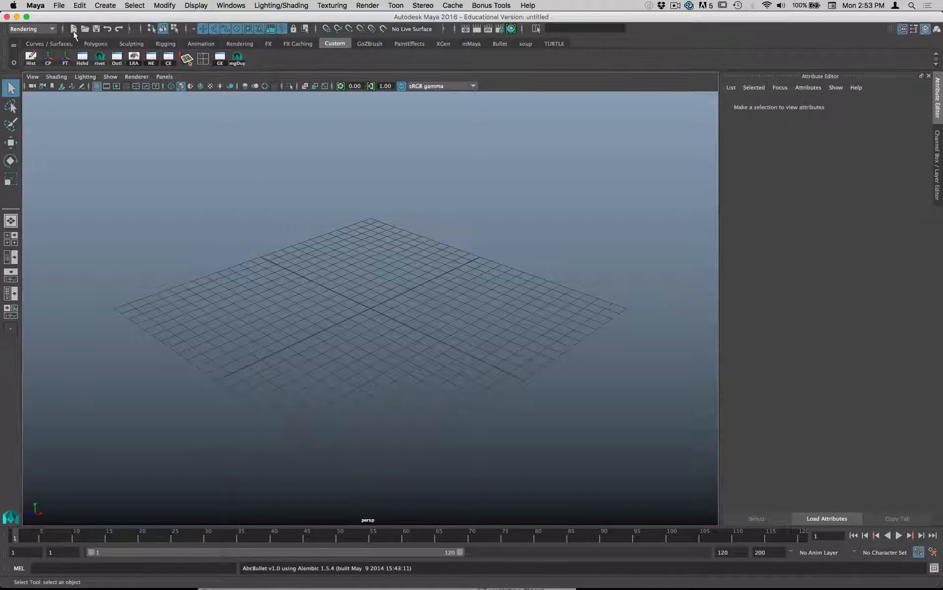
# - Try again to open new_capsules_duped.ma in the restarted Maya without saving the empty scene
pyautogui.click(65, 6)
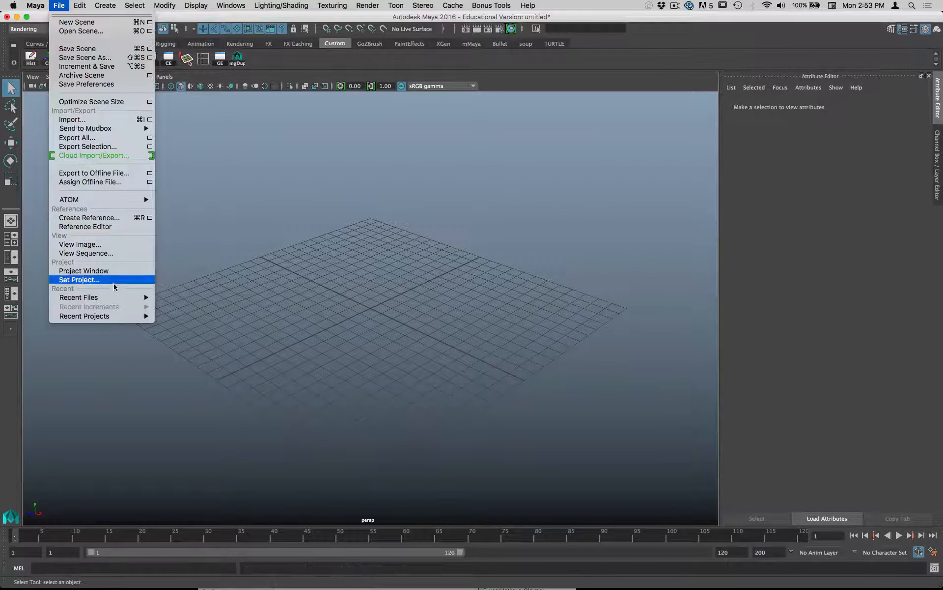
pyautogui.moveTo(116, 297)
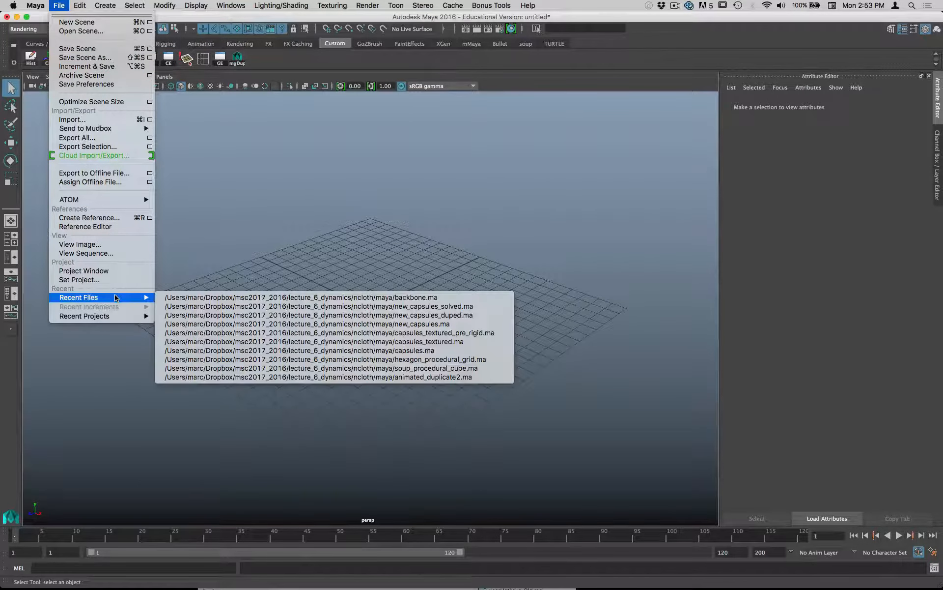
pyautogui.click(103, 31)
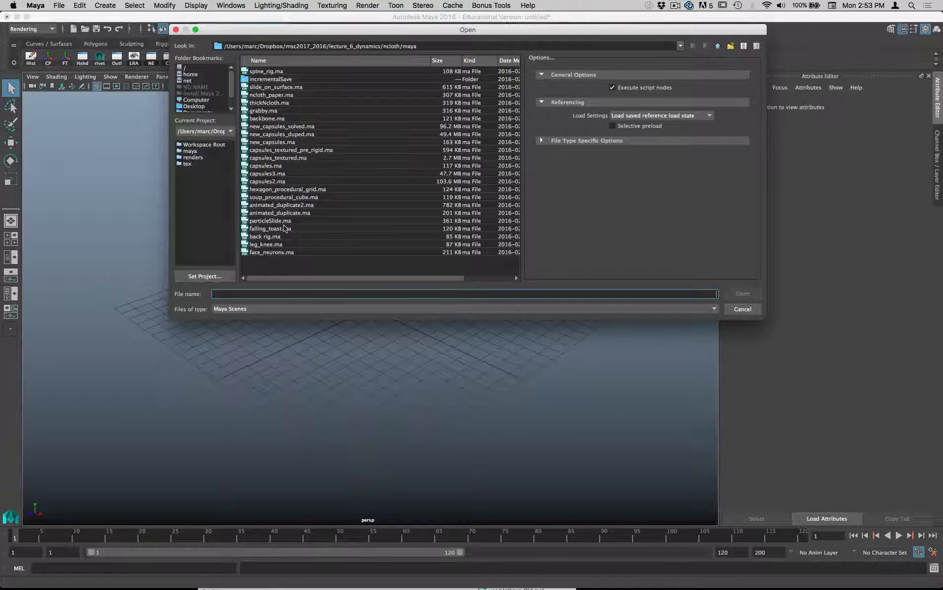
pyautogui.doubleClick(294, 134)
pyautogui.click(467, 301)
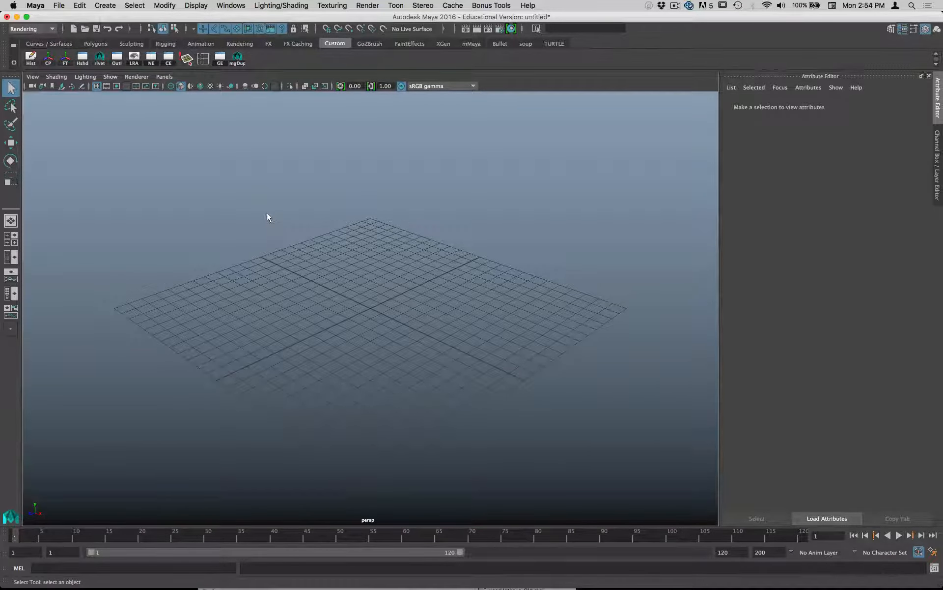
# - Force quit the unresponsive Maya and relaunch it, dismissing the error report
pyautogui.press('super+alt+Escape')
pyautogui.click(917, 411)
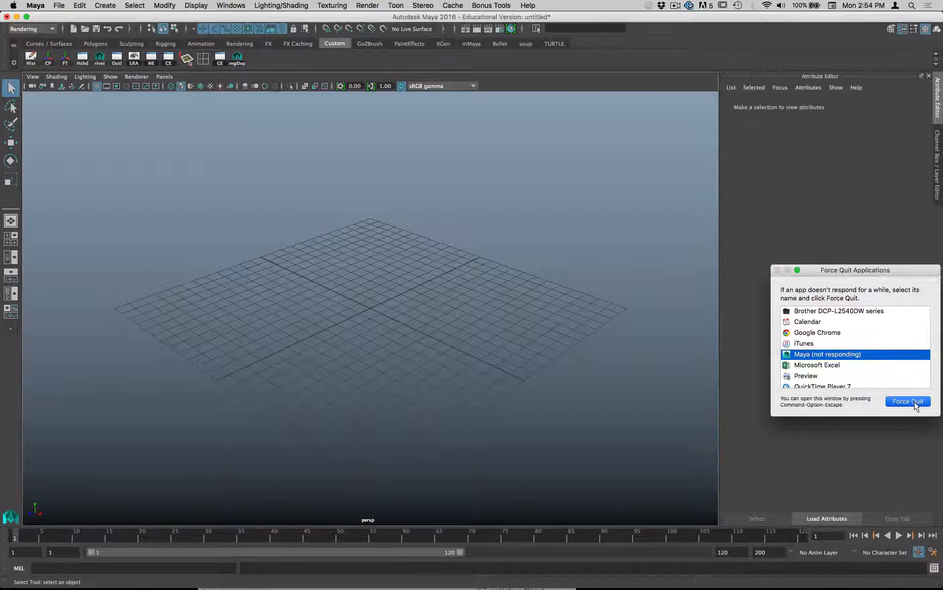
pyautogui.click(908, 320)
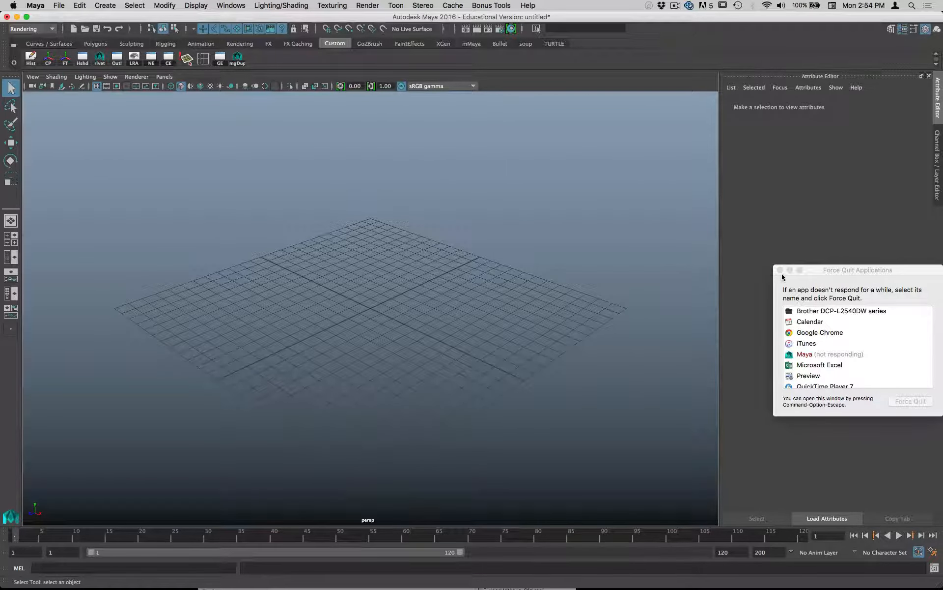
pyautogui.moveTo(902, 272); pyautogui.dragTo(853, 267)
pyautogui.click(731, 264)
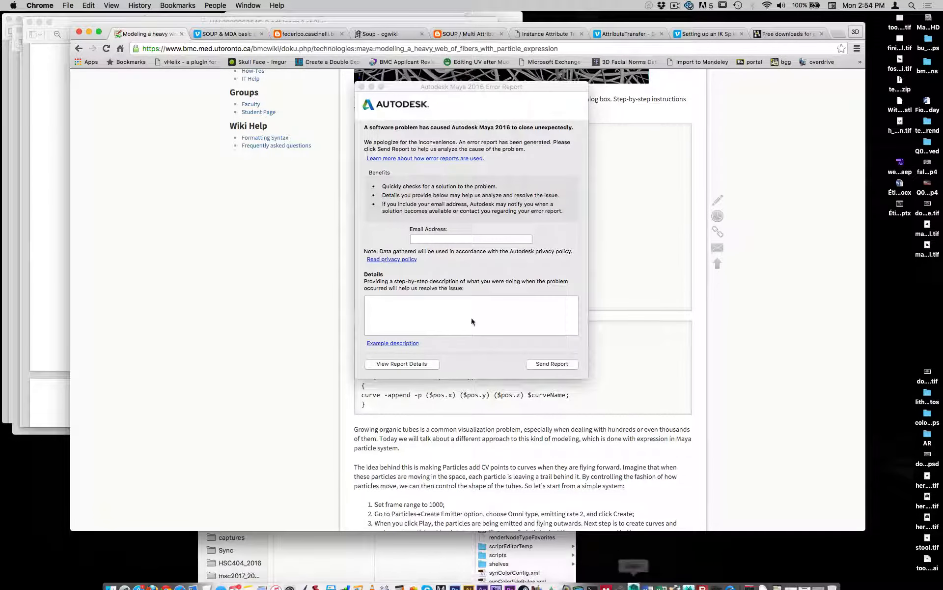
pyautogui.click(362, 87)
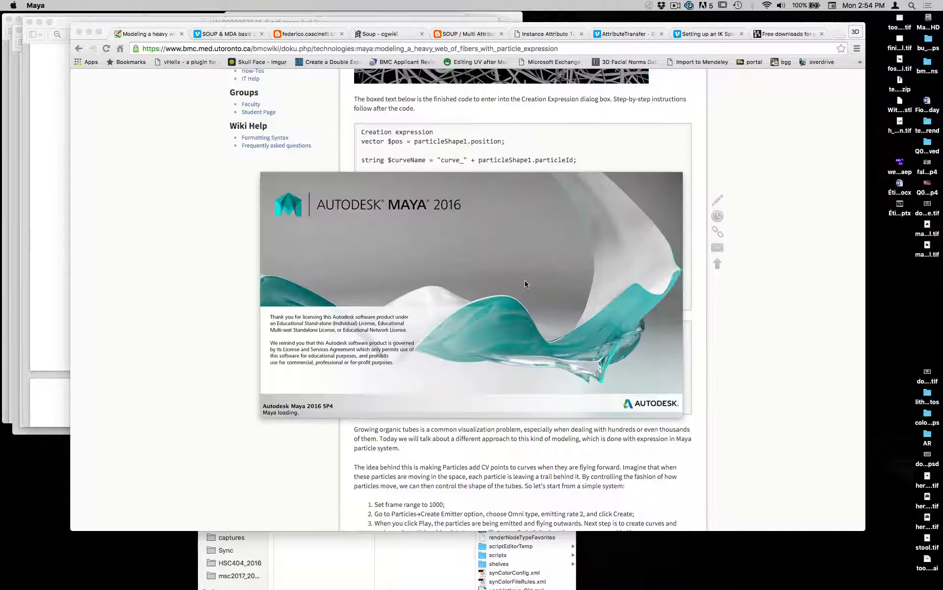
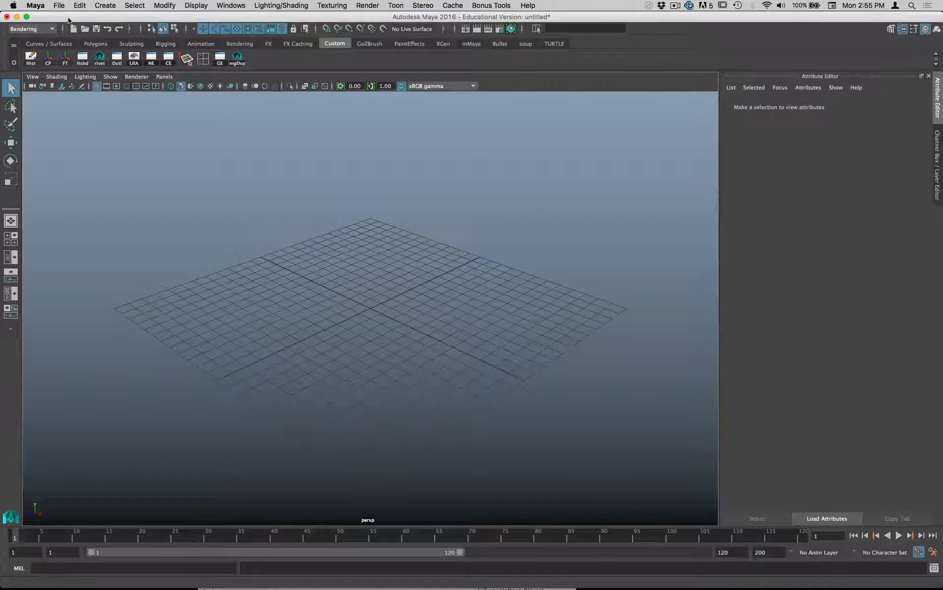
# - Try to open the scene new_capsules_solved.ma, discarding the changes to the untitled scene
pyautogui.click(59, 6)
pyautogui.click(75, 31)
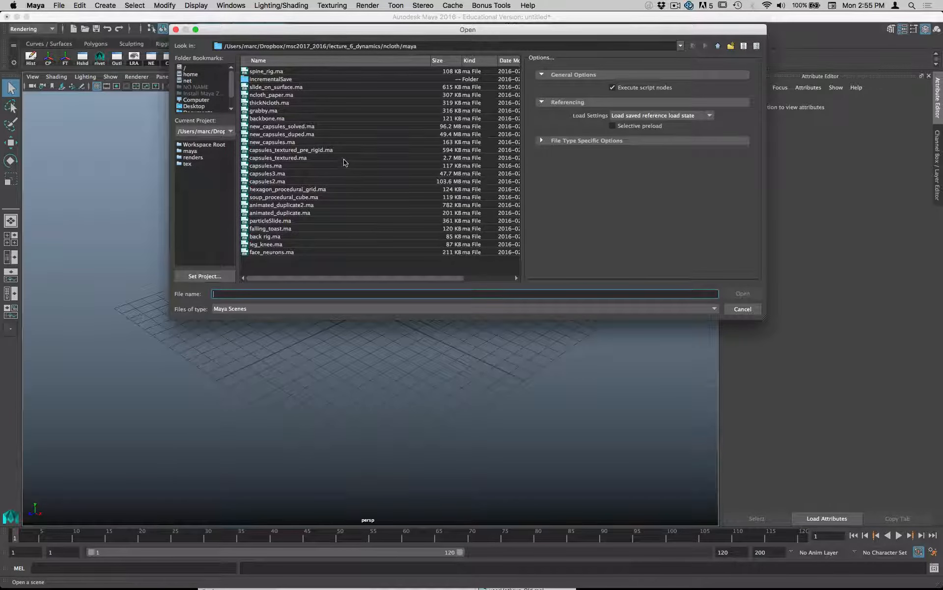
pyautogui.click(302, 127)
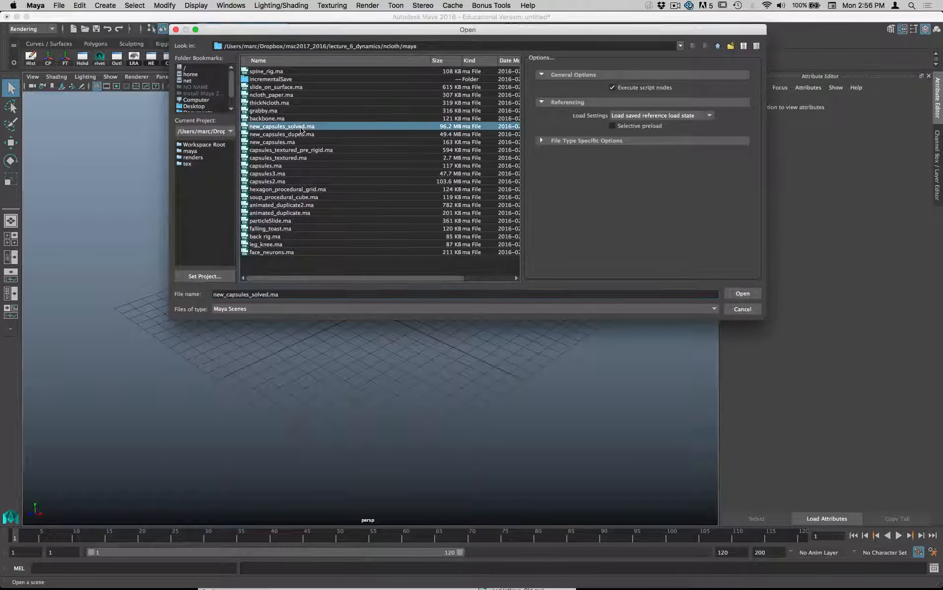
pyautogui.click(743, 293)
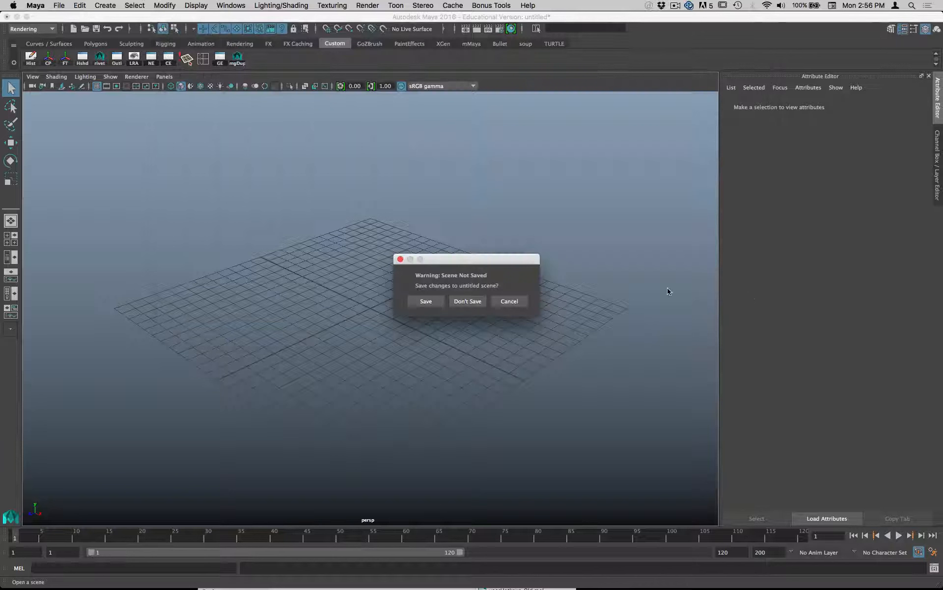
pyautogui.click(469, 300)
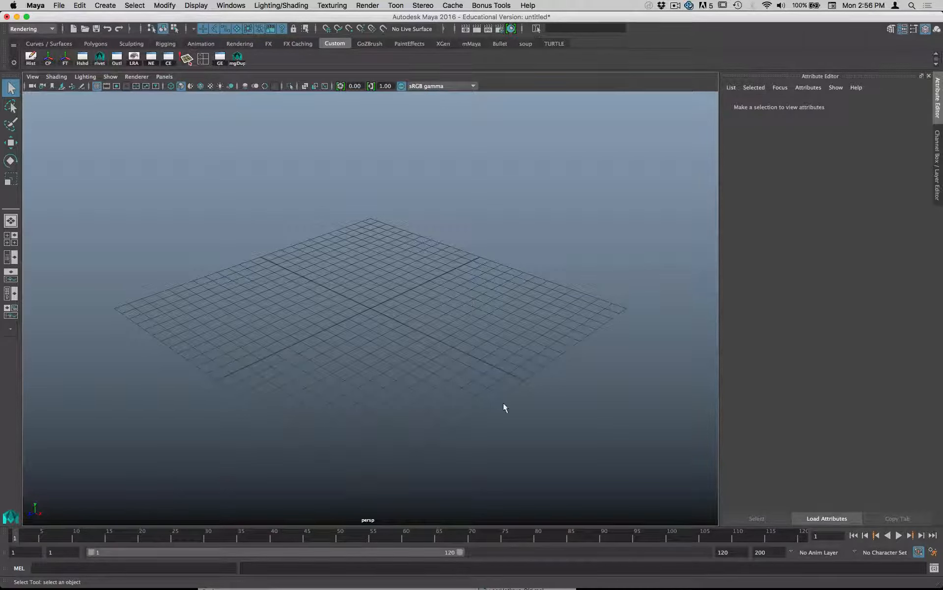
# - Force quit the frozen Maya application, close the Force Quit window and start Maya again
pyautogui.moveTo(506, 588)
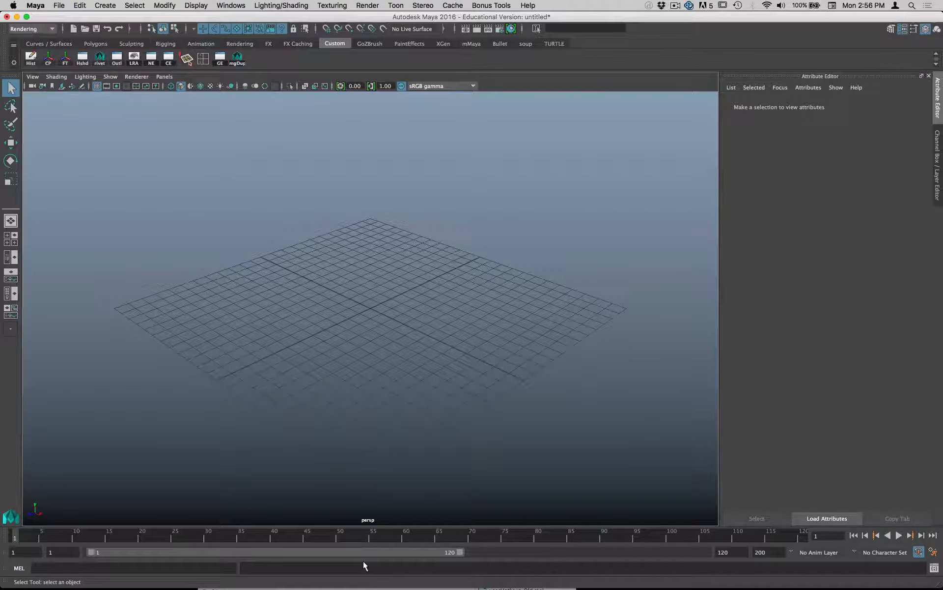
pyautogui.press('super+alt+Escape')
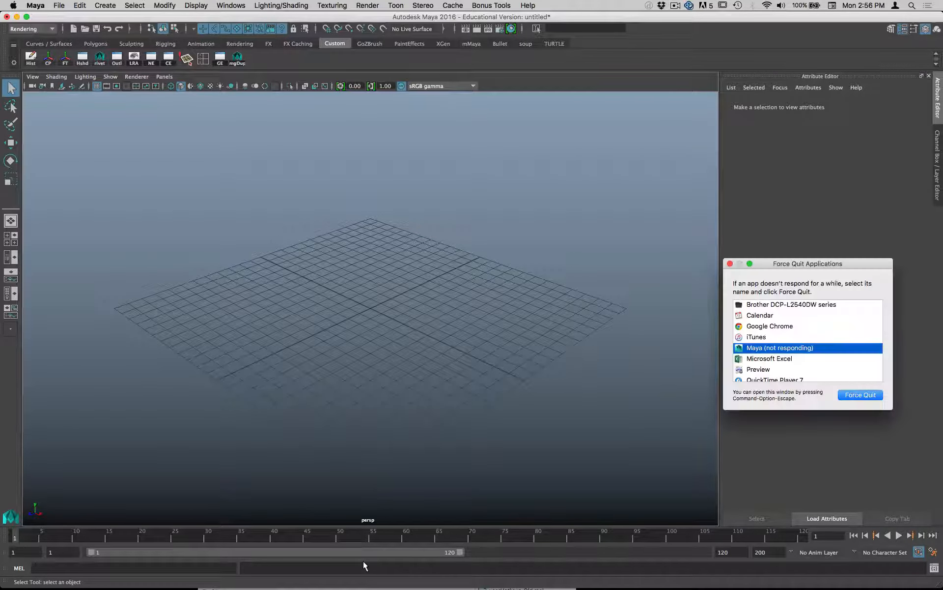
pyautogui.click(866, 396)
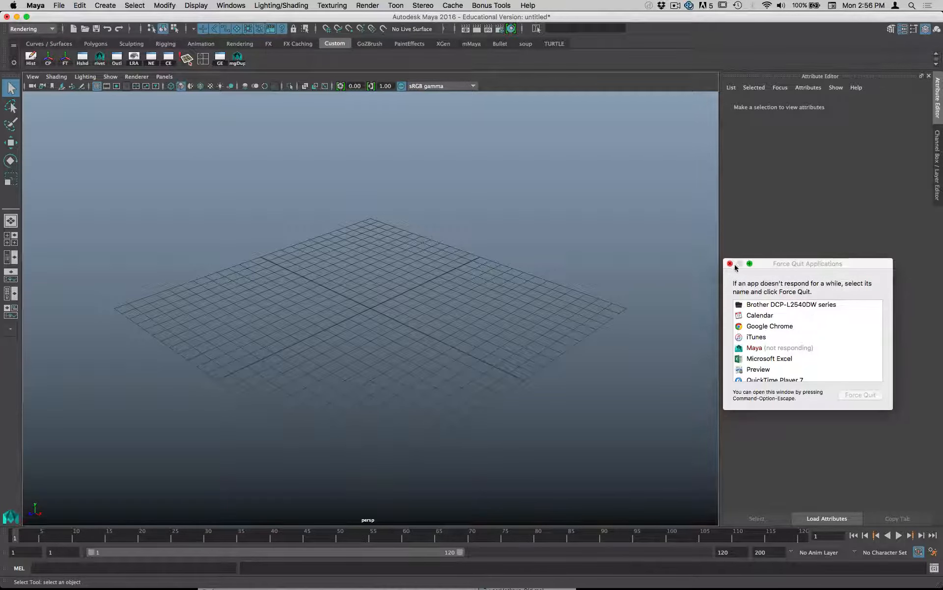
pyautogui.click(730, 264)
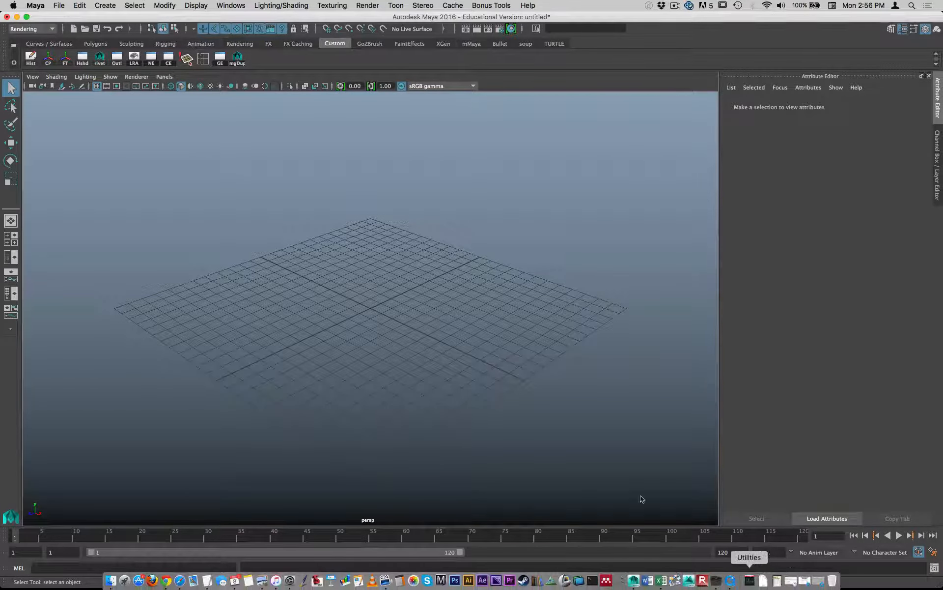
pyautogui.click(742, 577)
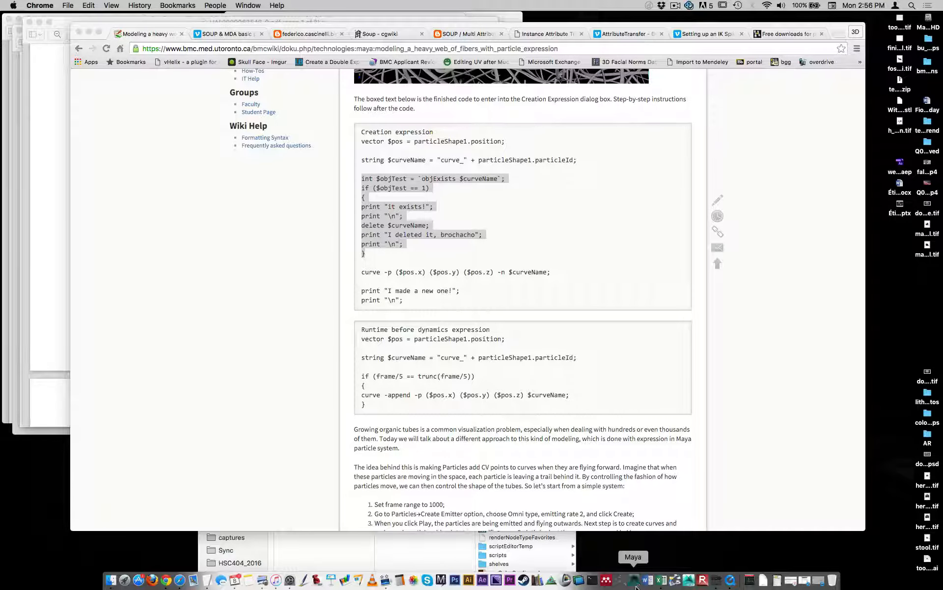
pyautogui.click(361, 87)
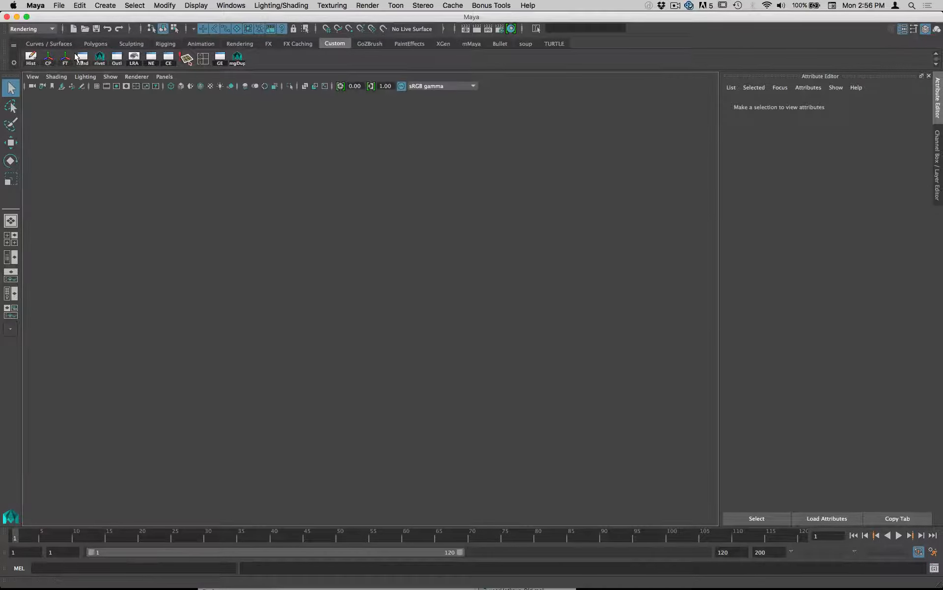
# - Open the lighter scene new_capsules.ma containing a single capsule above a torus
pyautogui.click(63, 7)
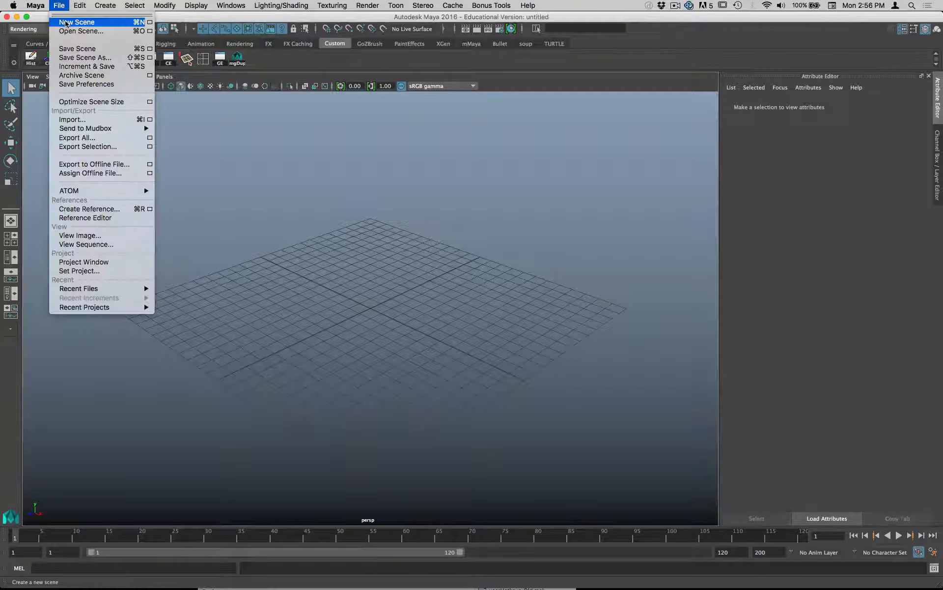
pyautogui.click(81, 31)
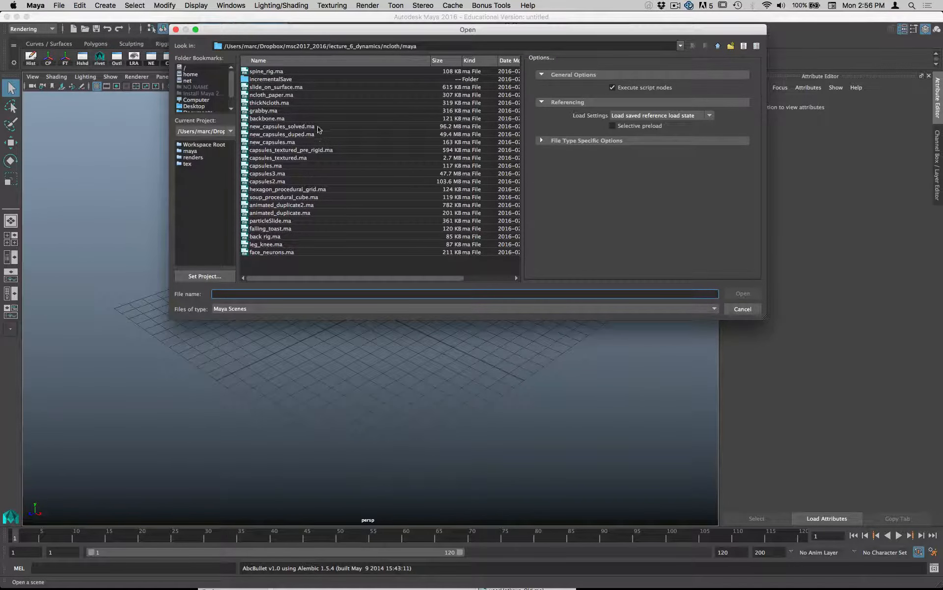
pyautogui.doubleClick(288, 142)
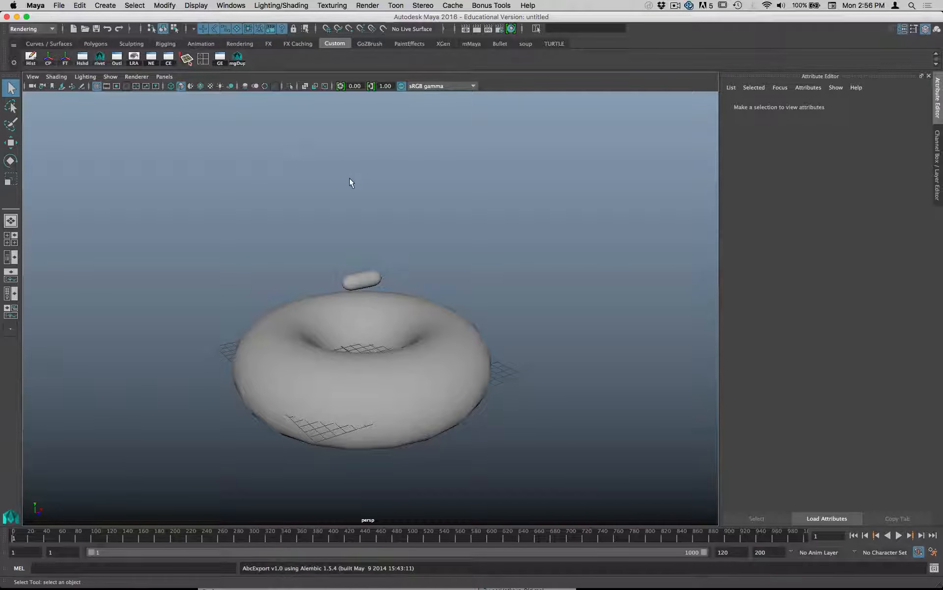
pyautogui.keyDown('alt'); pyautogui.moveTo(350, 178); pyautogui.dragTo(425, 184); pyautogui.keyUp('alt')
pyautogui.keyDown('alt'); pyautogui.moveTo(424, 184); pyautogui.dragTo(462, 193, button='right'); pyautogui.keyUp('alt')
pyautogui.keyDown('alt'); pyautogui.moveTo(462, 193); pyautogui.dragTo(430, 225); pyautogui.keyUp('alt')
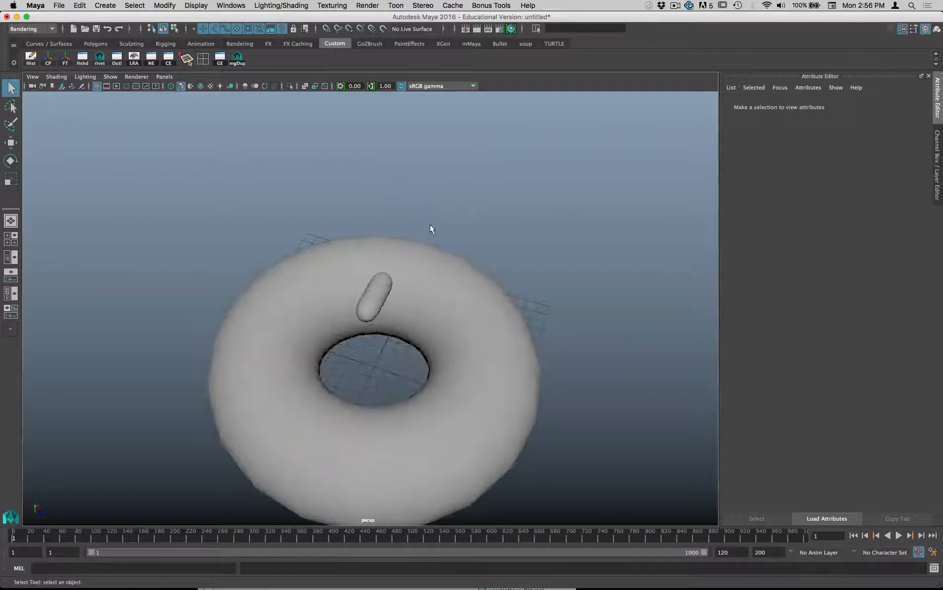
# - Select the capsule above the torus and close the Node Editor, keeping the Outliner open
pyautogui.click(389, 291)
pyautogui.click(446, 268)
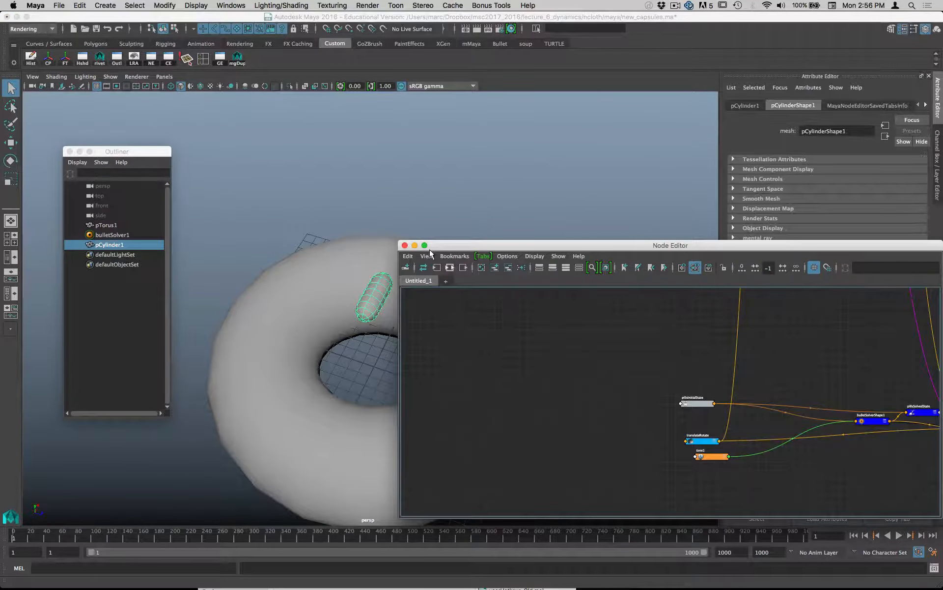
pyautogui.click(404, 246)
# - Play the scene briefly to check whether the capsule is simulated, and stop playback
pyautogui.keyDown('alt'); pyautogui.moveTo(326, 242); pyautogui.dragTo(294, 210); pyautogui.keyUp('alt')
pyautogui.keyDown('alt'); pyautogui.moveTo(295, 211); pyautogui.dragTo(423, 210, button='right'); pyautogui.keyUp('alt')
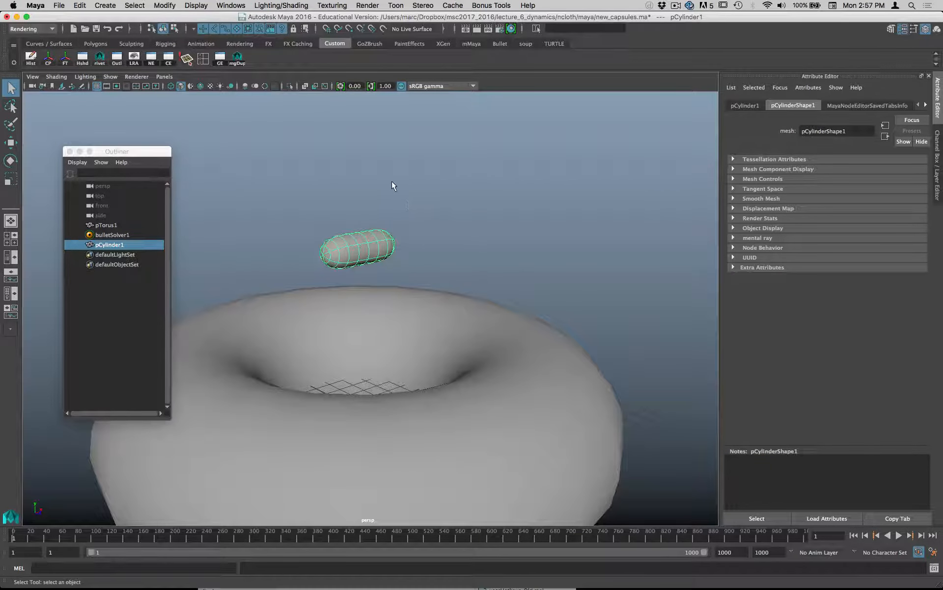
pyautogui.keyDown('alt'); pyautogui.moveTo(392, 185); pyautogui.dragTo(459, 185); pyautogui.keyUp('alt')
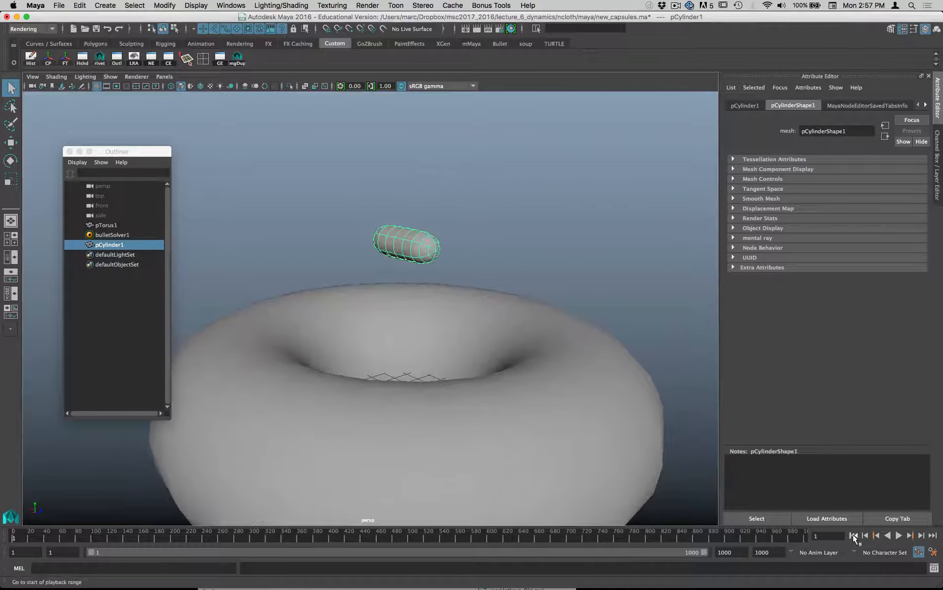
pyautogui.click(899, 535)
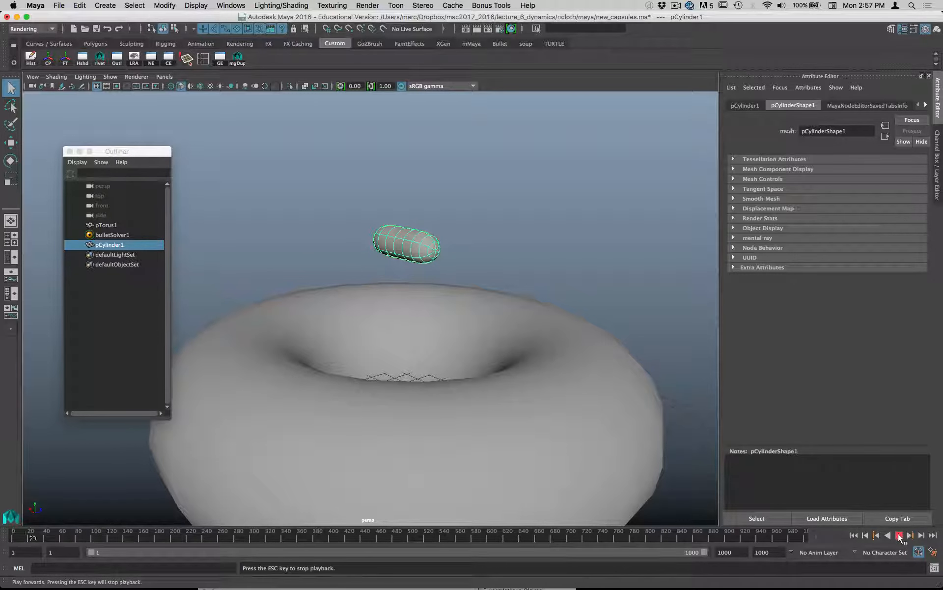
pyautogui.click(900, 537)
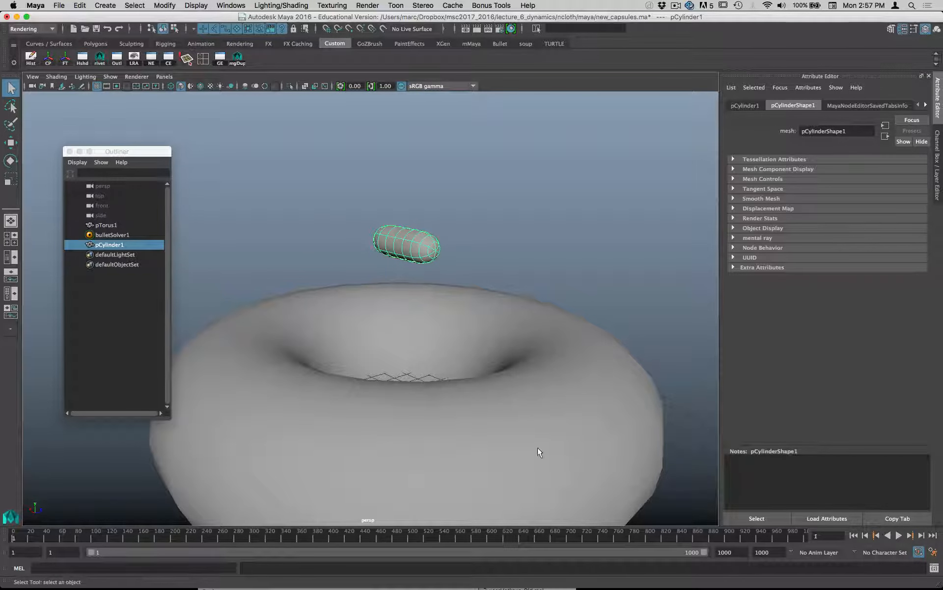
# - Examine the capsule's shape and its position above the torus from several angles
pyautogui.keyDown('alt'); pyautogui.moveTo(538, 452); pyautogui.dragTo(436, 249); pyautogui.keyUp('alt')
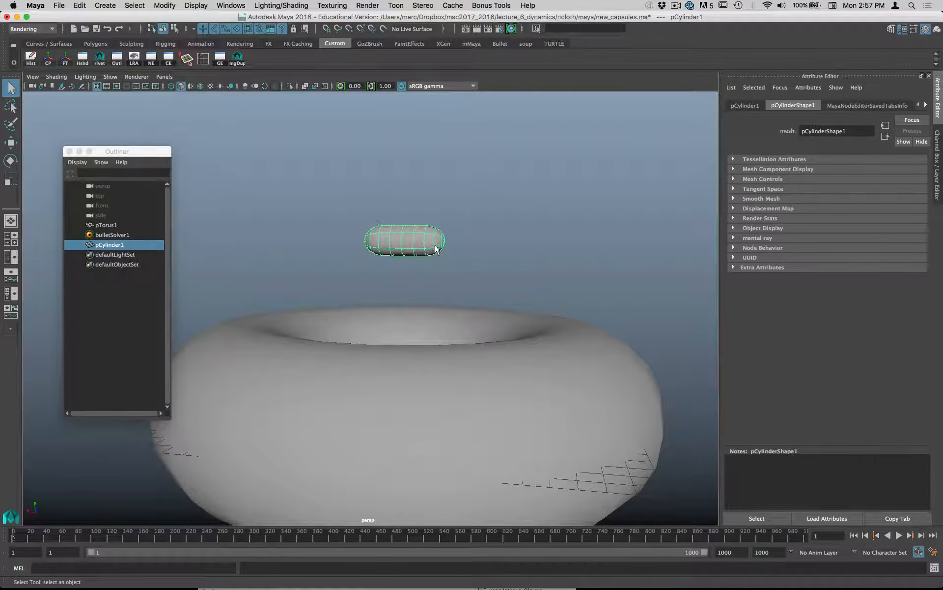
pyautogui.keyDown('alt'); pyautogui.moveTo(478, 260); pyautogui.dragTo(501, 289, button='right'); pyautogui.keyUp('alt')
pyautogui.keyDown('alt'); pyautogui.moveTo(514, 265); pyautogui.dragTo(416, 275); pyautogui.keyUp('alt')
pyautogui.keyDown('alt'); pyautogui.moveTo(416, 275); pyautogui.dragTo(470, 275, button='right'); pyautogui.keyUp('alt')
pyautogui.keyDown('alt'); pyautogui.moveTo(470, 276); pyautogui.dragTo(445, 368, button='middle'); pyautogui.keyUp('alt')
pyautogui.keyDown('alt'); pyautogui.moveTo(394, 331); pyautogui.dragTo(520, 331, button='right'); pyautogui.keyUp('alt')
pyautogui.keyDown('alt'); pyautogui.moveTo(520, 331); pyautogui.dragTo(451, 357); pyautogui.keyUp('alt')
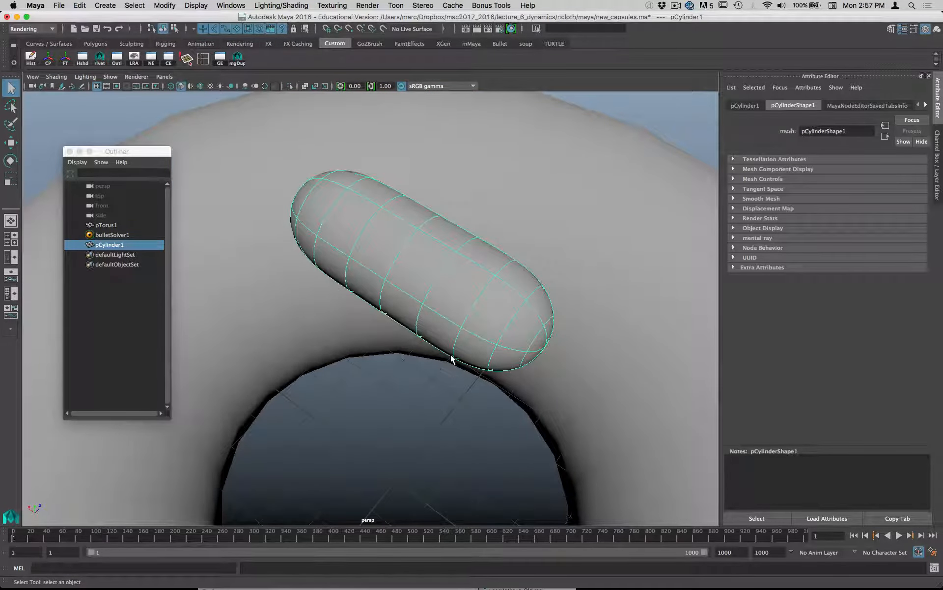
pyautogui.keyDown('alt'); pyautogui.moveTo(463, 284); pyautogui.dragTo(575, 263); pyautogui.keyUp('alt')
pyautogui.keyDown('alt'); pyautogui.moveTo(364, 278); pyautogui.dragTo(455, 287); pyautogui.keyUp('alt')
pyautogui.keyDown('alt'); pyautogui.moveTo(417, 287); pyautogui.dragTo(490, 279, button='middle'); pyautogui.keyUp('alt')
pyautogui.keyDown('alt'); pyautogui.moveTo(488, 279); pyautogui.dragTo(344, 255); pyautogui.keyUp('alt')
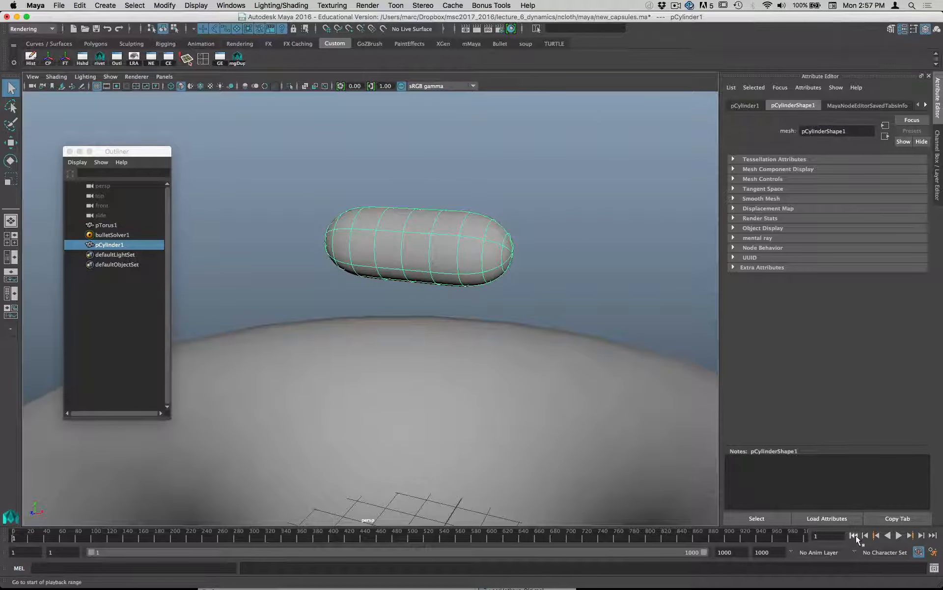
# - Test the playback once more, return to the first frame and delete bulletSolver1
pyautogui.click(909, 535)
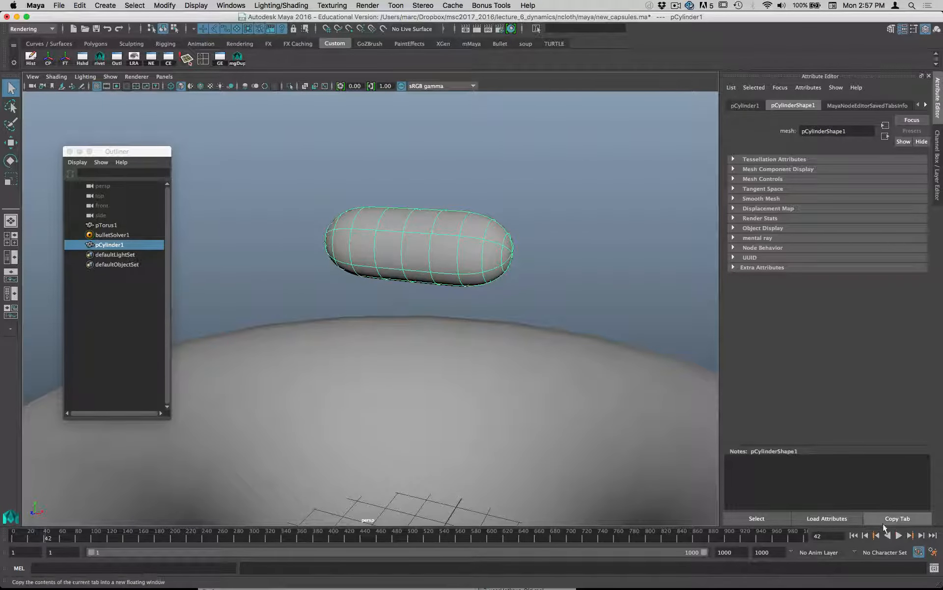
pyautogui.click(855, 536)
pyautogui.click(107, 233)
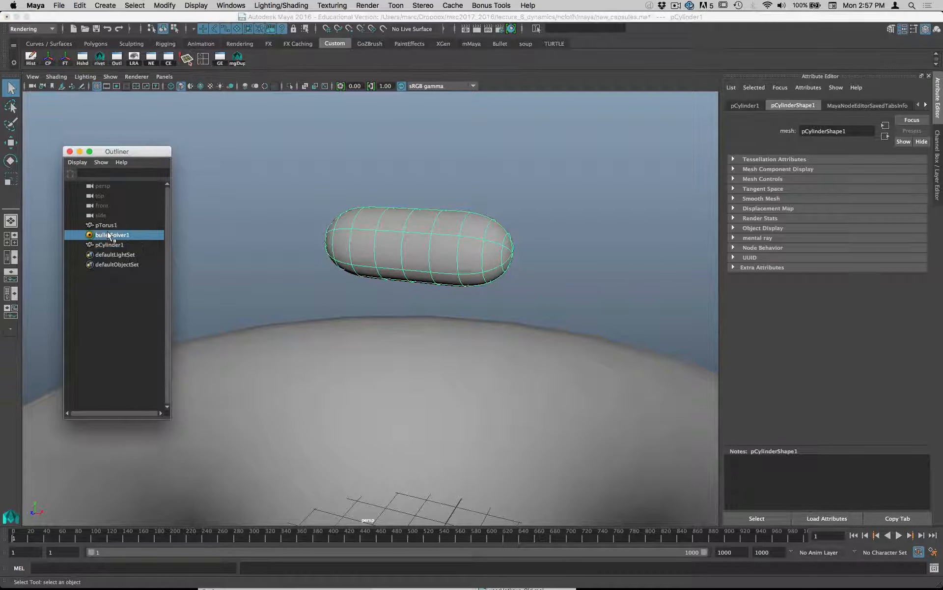
pyautogui.press('Delete')
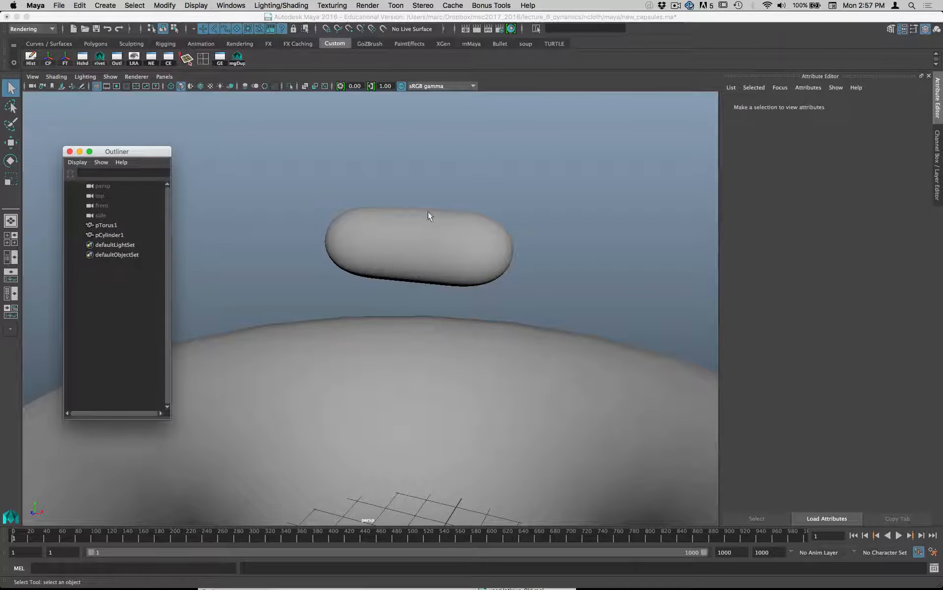
# - Switch the capsule to face selection and select all faces of its right half
pyautogui.click(429, 213)
pyautogui.keyDown('alt'); pyautogui.moveTo(522, 240); pyautogui.dragTo(511, 242); pyautogui.keyUp('alt')
pyautogui.rightClick(473, 243)
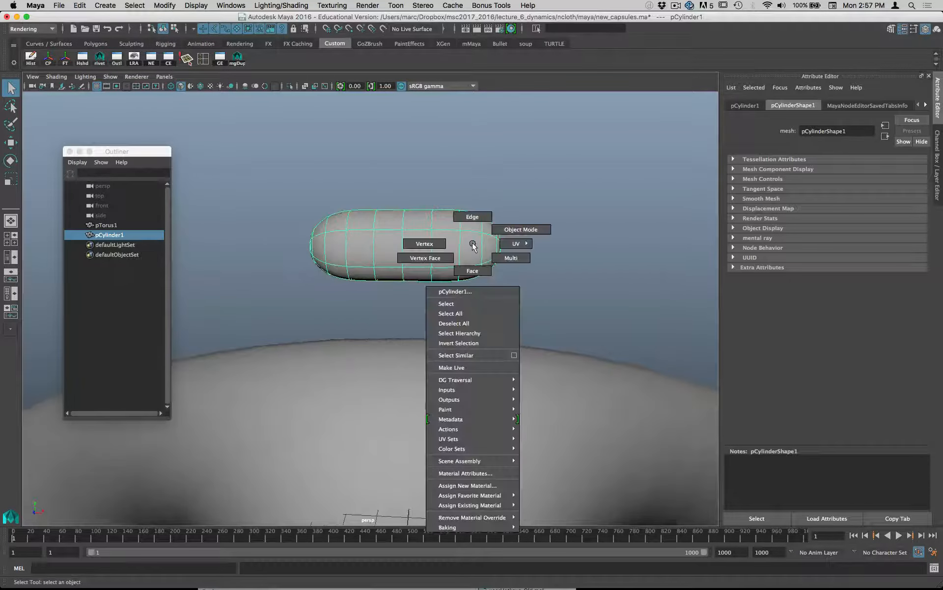
pyautogui.click(473, 271)
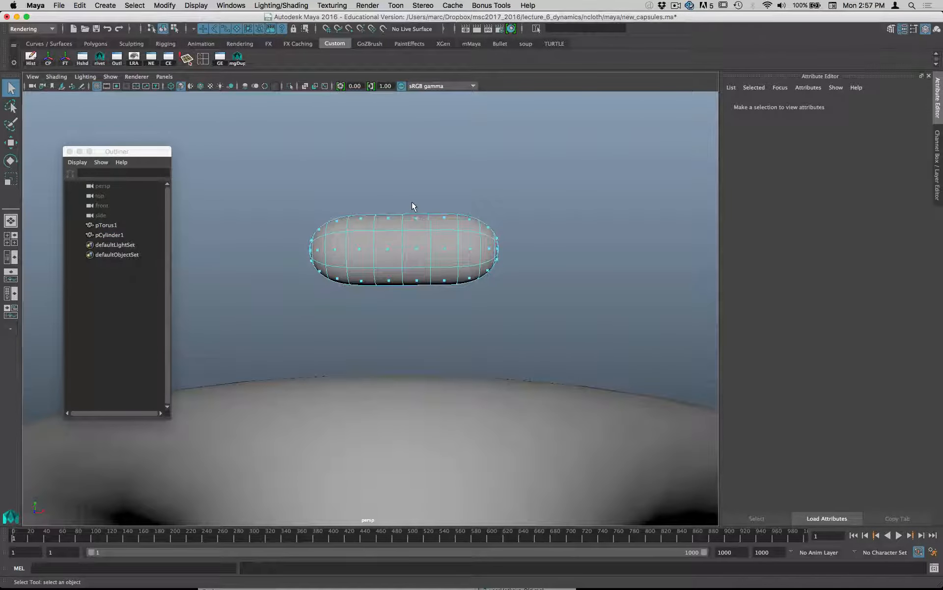
pyautogui.moveTo(413, 205); pyautogui.dragTo(521, 297)
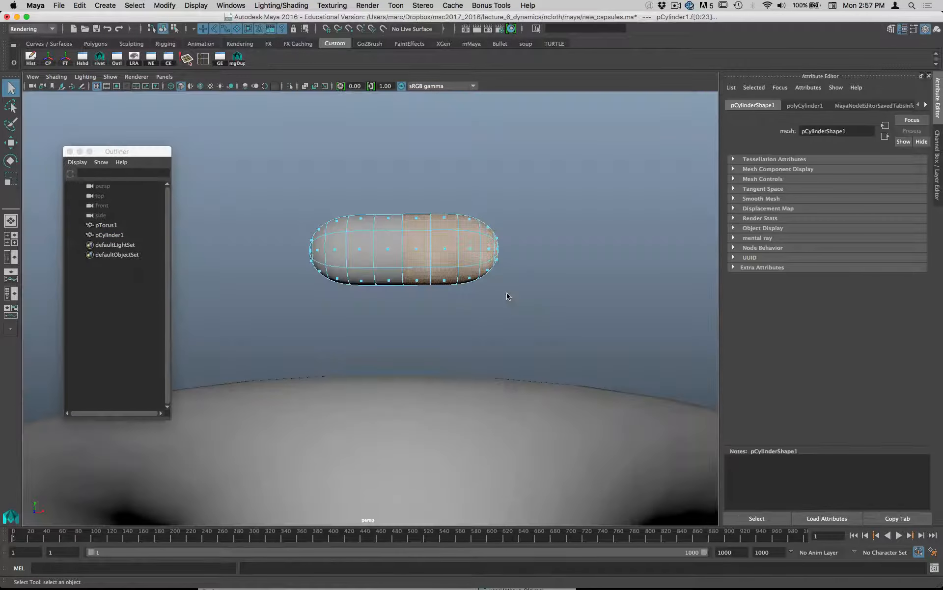
# - Extrude the selected half of the capsule's faces with Divisions set to 1
pyautogui.press('space')
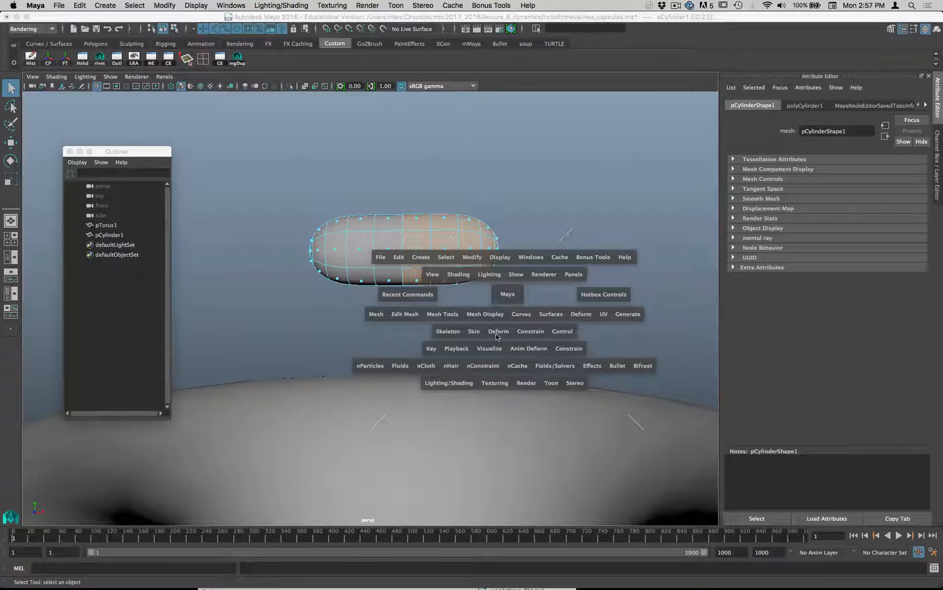
pyautogui.click(409, 314)
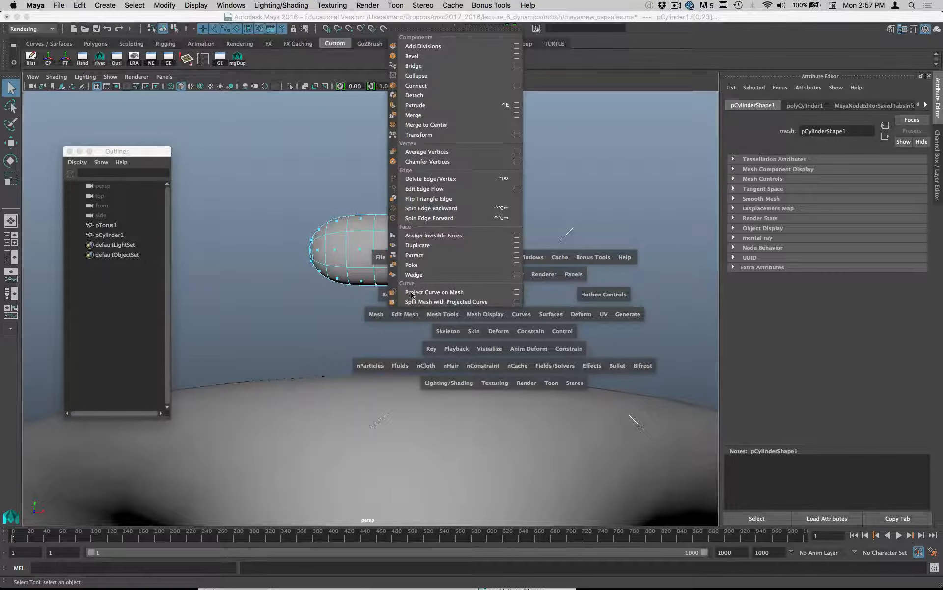
pyautogui.click(431, 105)
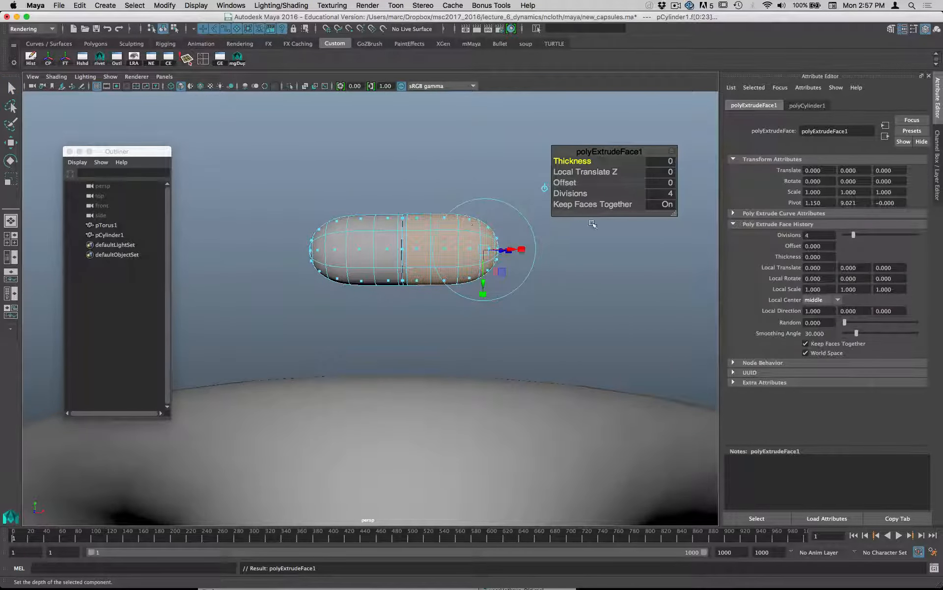
pyautogui.click(670, 195)
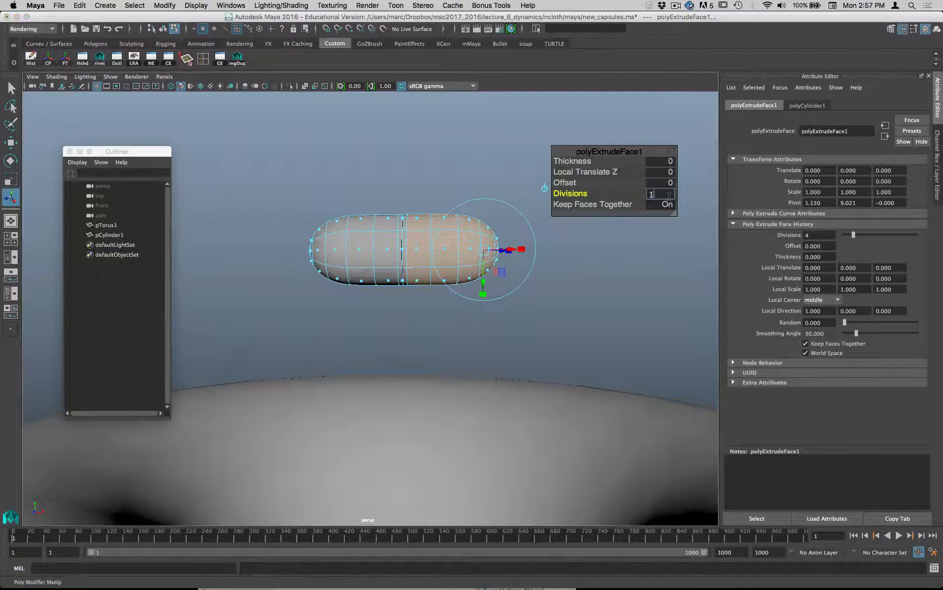
pyautogui.press('Return')
# - Try a Thickness of 0.01 for the face extrusion, and settle on a Thickness of 0.1
pyautogui.moveTo(575, 163); pyautogui.dragTo(541, 208)
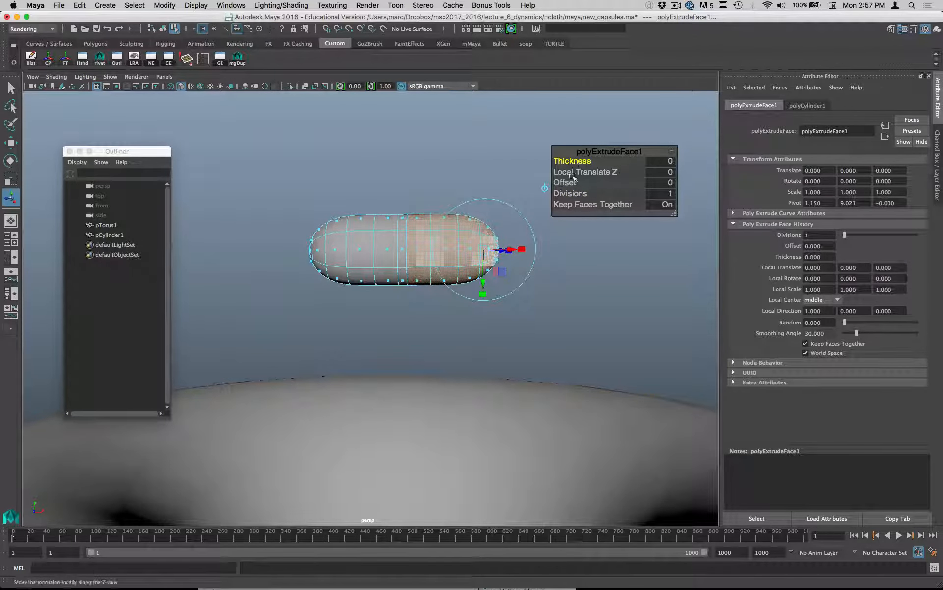
pyautogui.click(661, 162)
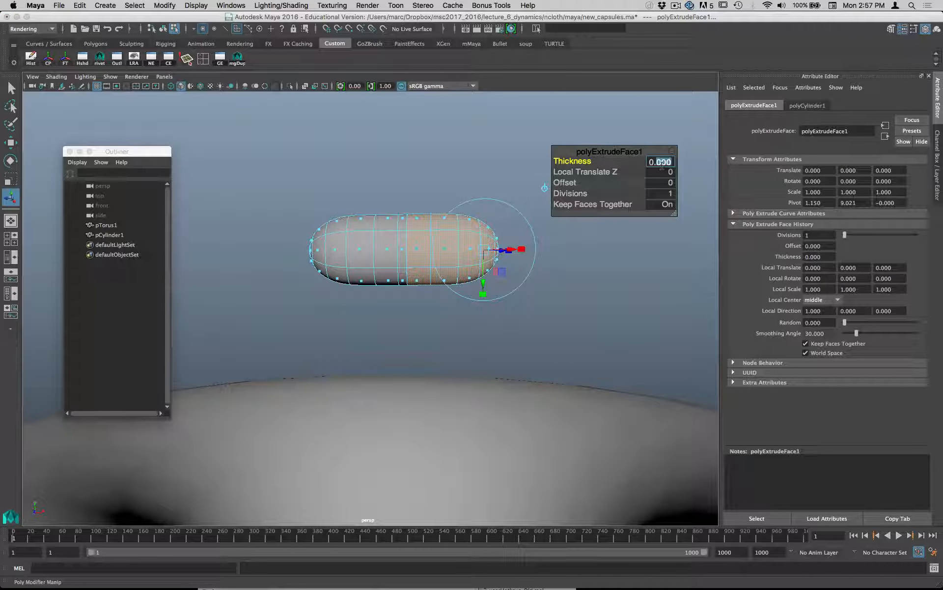
pyautogui.write('0.01')
pyautogui.press('Return')
pyautogui.click(661, 164)
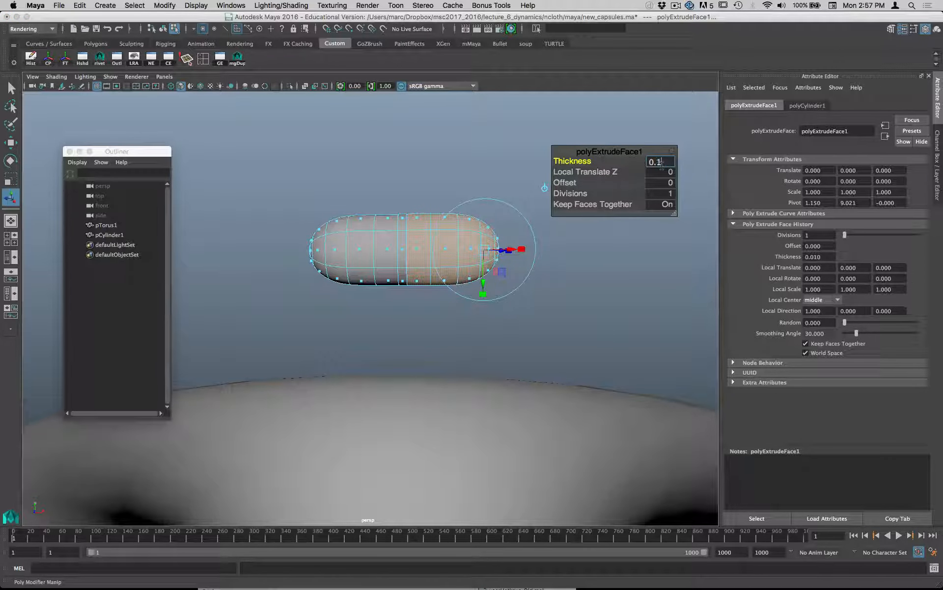
pyautogui.press('Return')
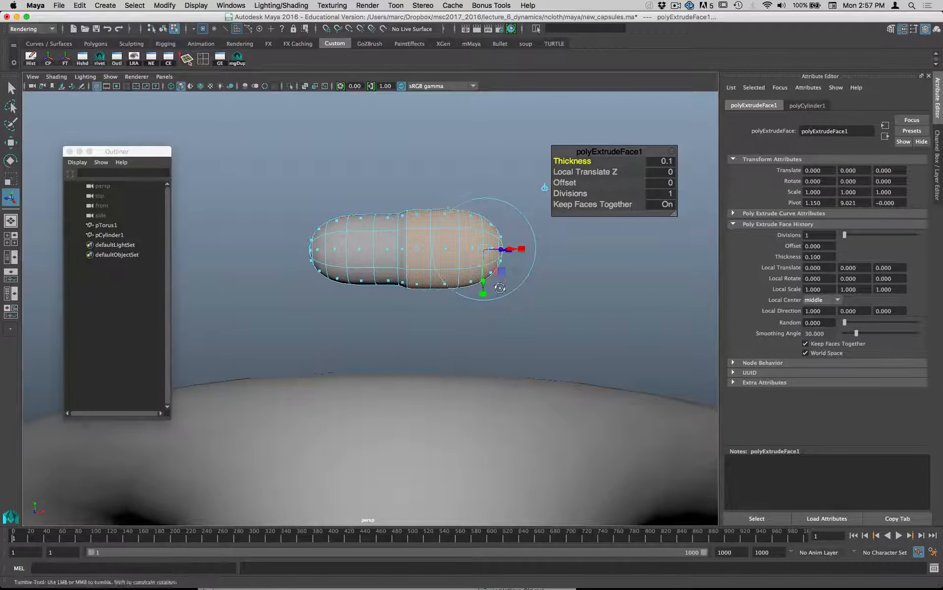
# - Adjust the extrusion's Offset to -0.4 and return the capsule to object mode with the whole object selected
pyautogui.moveTo(500, 288)
pyautogui.keyDown('alt'); pyautogui.mouseDown()
pyautogui.moveTo(503, 322)
pyautogui.moveTo(503, 291)
pyautogui.mouseUp(); pyautogui.keyUp('alt')
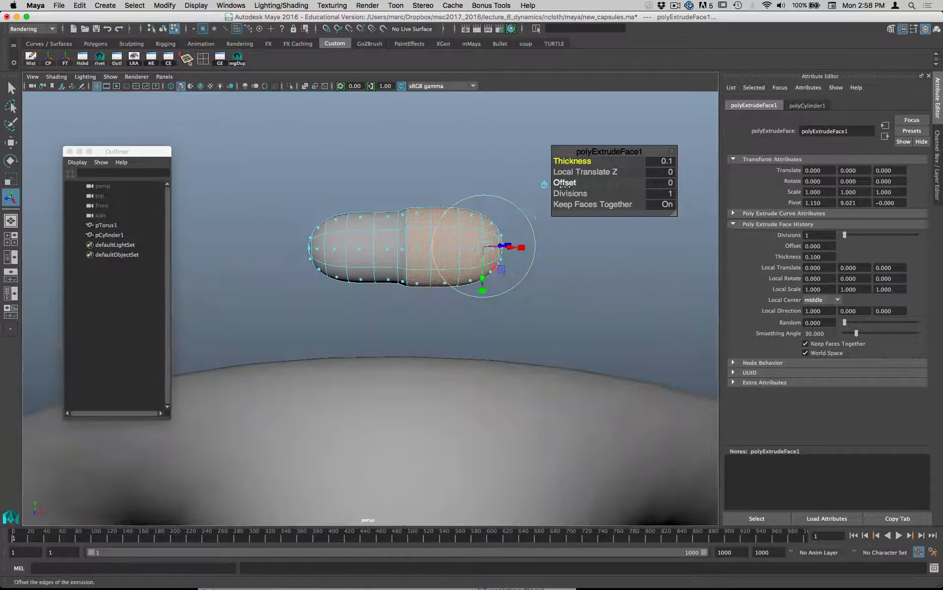
pyautogui.moveTo(570, 183); pyautogui.dragTo(563, 182)
pyautogui.moveTo(439, 207)
pyautogui.keyDown('alt'); pyautogui.mouseDown()
pyautogui.moveTo(489, 200)
pyautogui.moveTo(435, 223)
pyautogui.mouseUp(); pyautogui.keyUp('alt')
pyautogui.moveTo(373, 231); pyautogui.dragTo(408, 215, button='right')
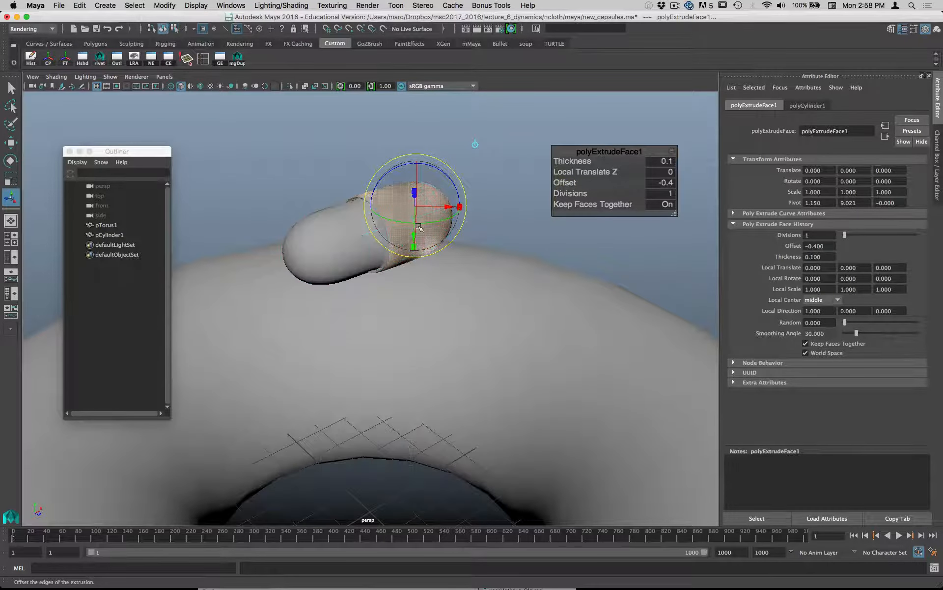
pyautogui.keyDown('alt'); pyautogui.moveTo(358, 234); pyautogui.dragTo(457, 246); pyautogui.keyUp('alt')
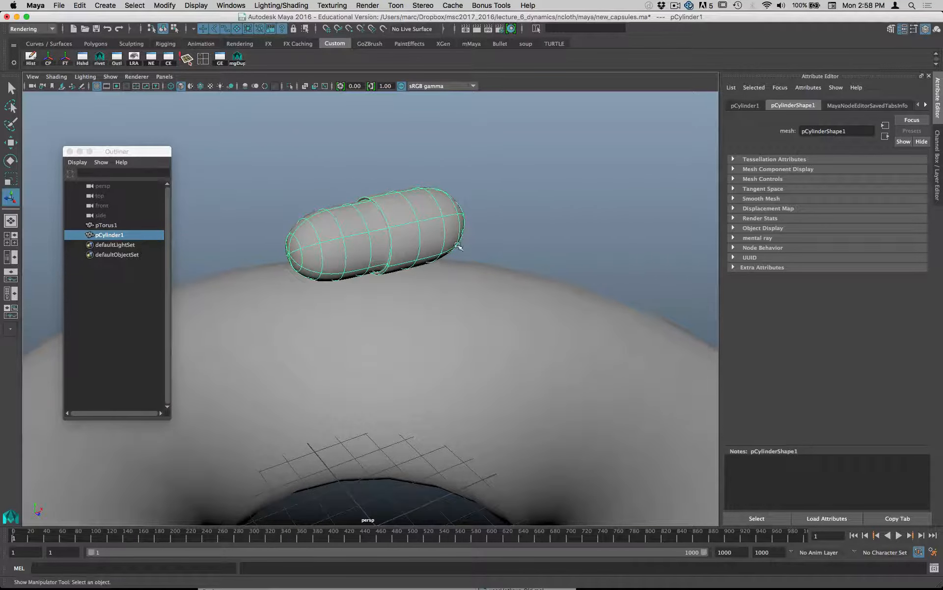
# - Assign a new mental ray mila_material to the capsule
pyautogui.moveTo(383, 249); pyautogui.dragTo(409, 484, button='right')
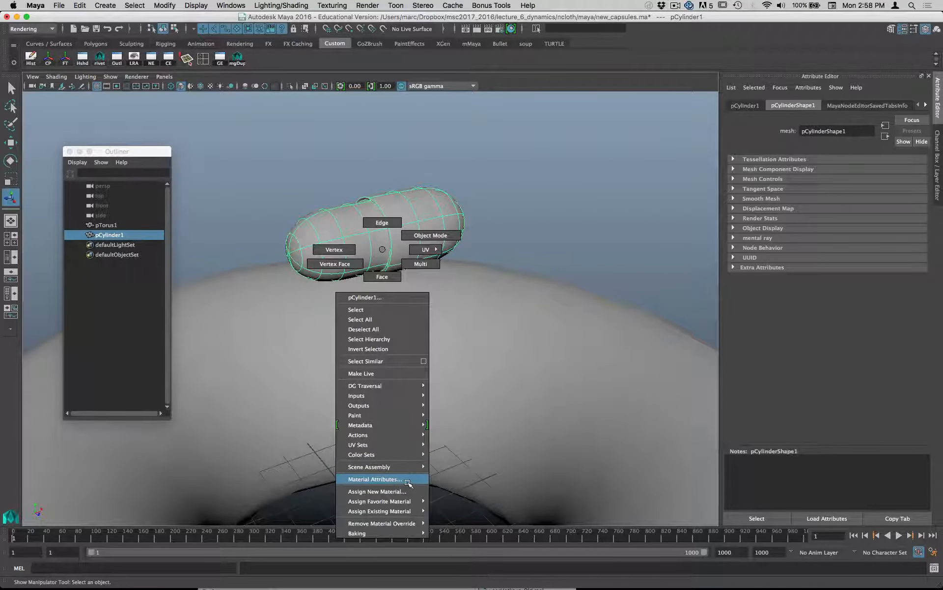
pyautogui.moveTo(408, 484); pyautogui.dragTo(408, 493, button='right')
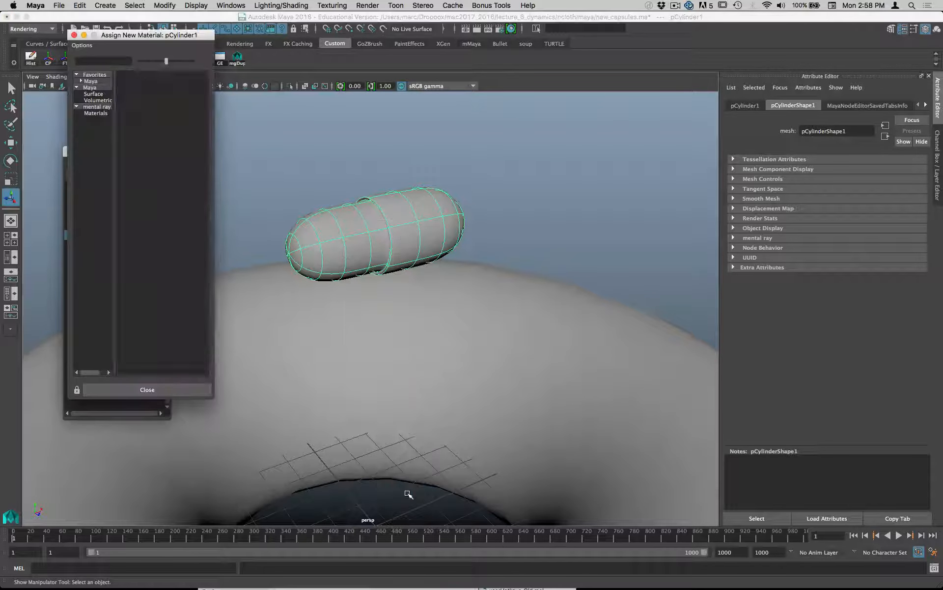
pyautogui.click(105, 116)
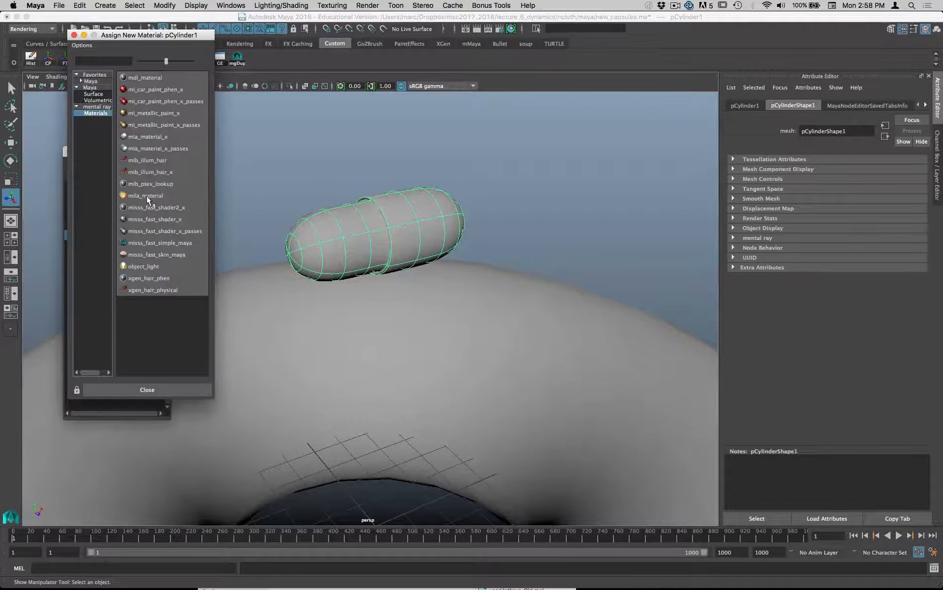
pyautogui.click(146, 196)
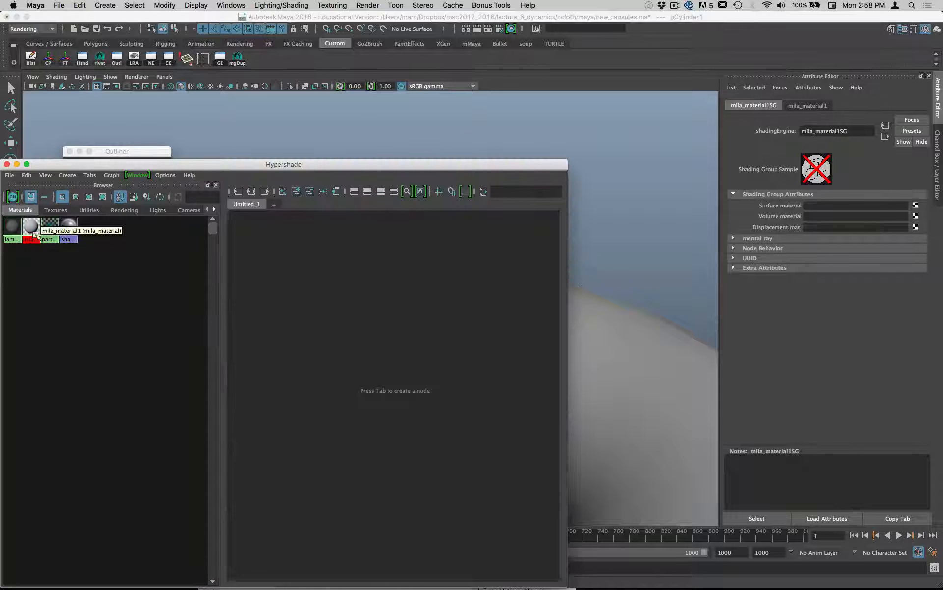
# - Graph mila_material1 in the Hypershade and map a 2D Ramp texture to its base Color
pyautogui.click(34, 235)
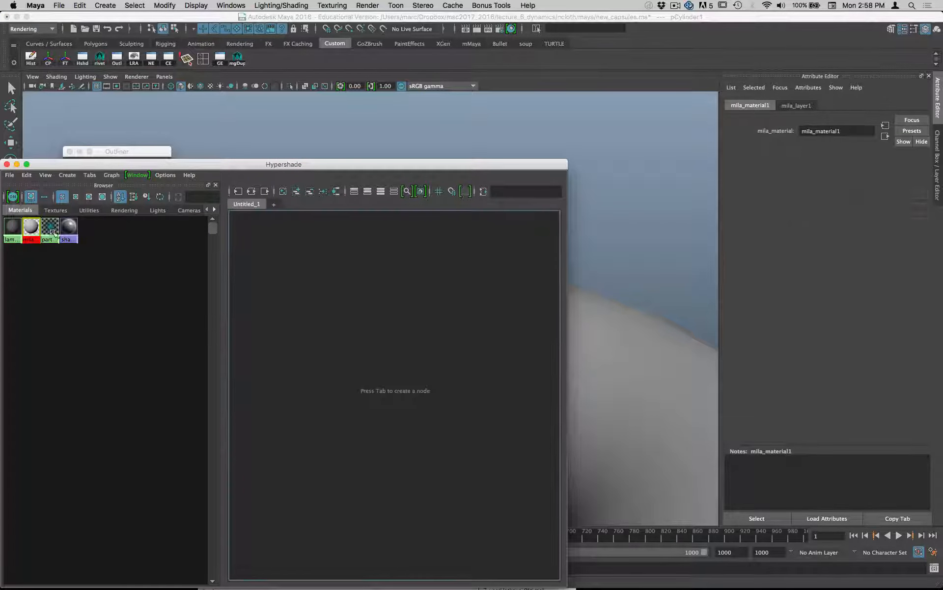
pyautogui.click(258, 193)
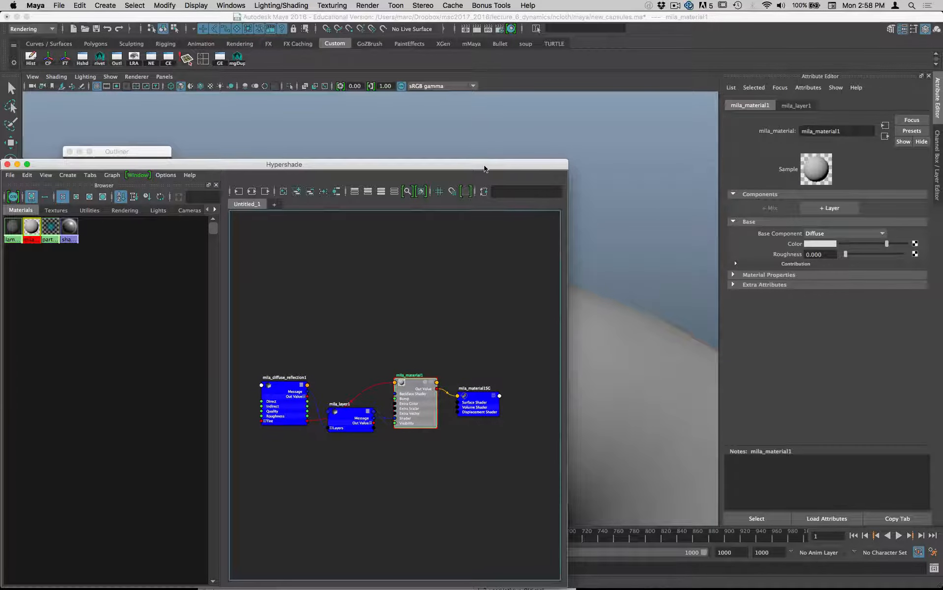
pyautogui.moveTo(507, 167); pyautogui.dragTo(614, 186)
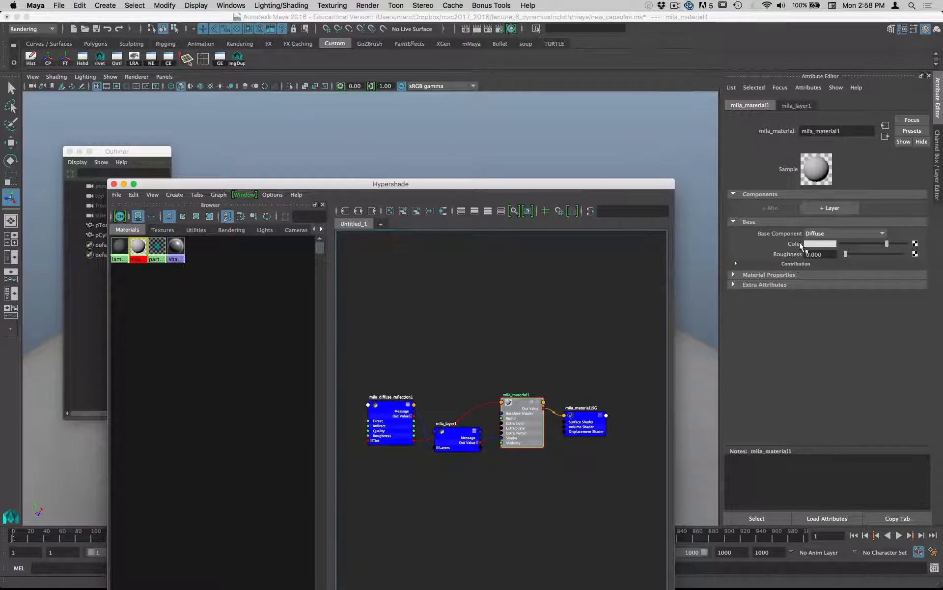
pyautogui.click(916, 243)
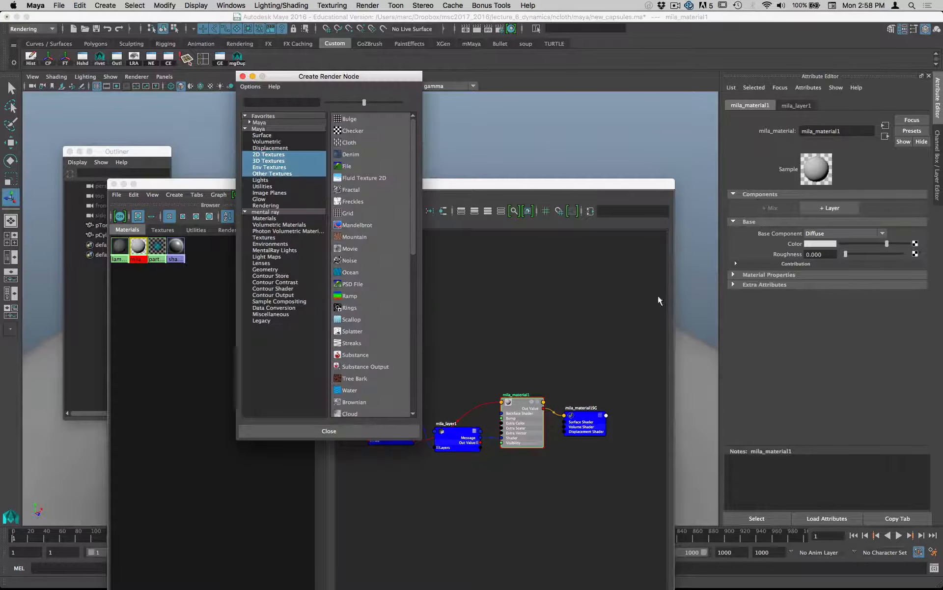
pyautogui.click(268, 155)
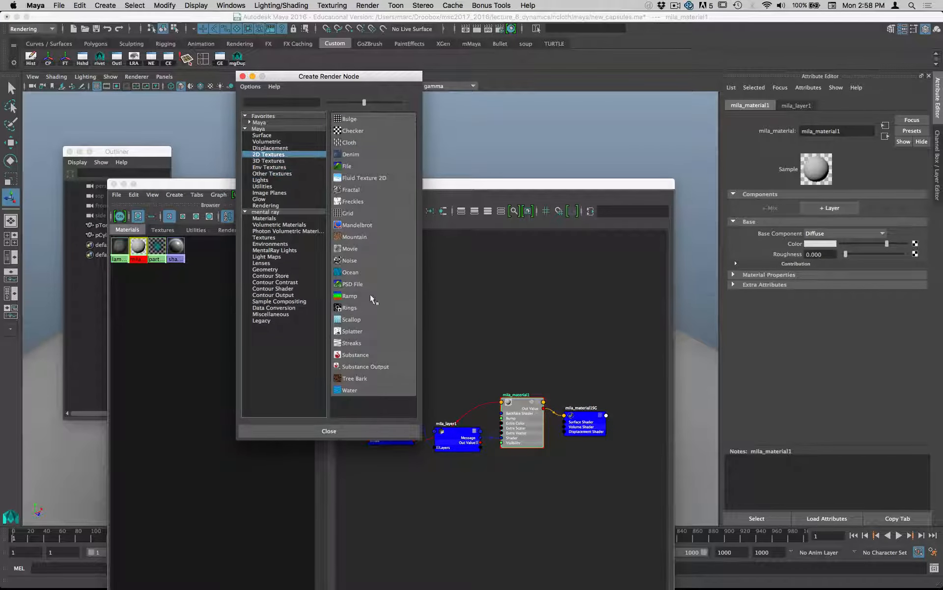
pyautogui.click(352, 296)
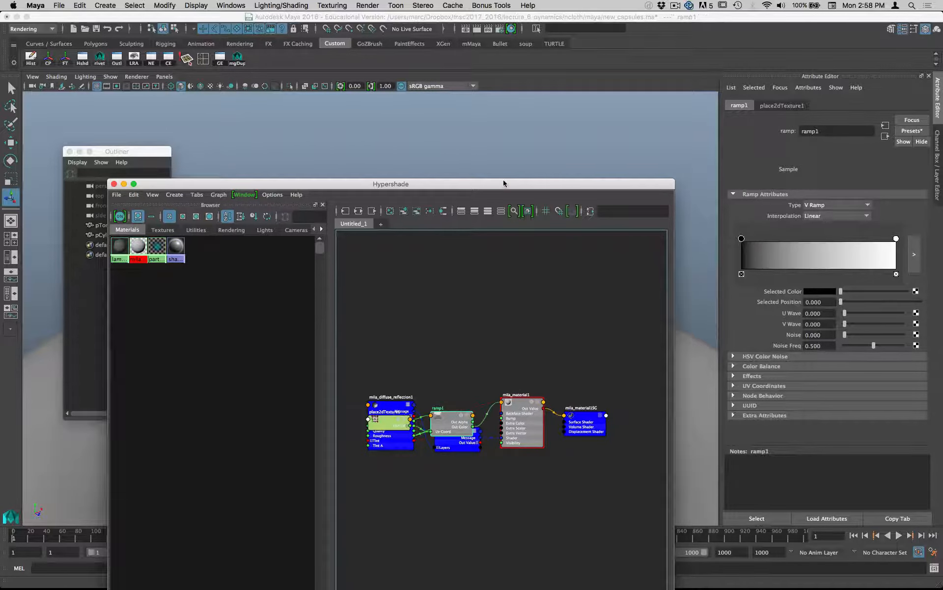
# - Examine the capsule's UV layout over the ramp texture in the UV Editor, and close the editor
pyautogui.moveTo(506, 183); pyautogui.dragTo(449, 409)
pyautogui.moveTo(473, 282)
pyautogui.keyDown('alt'); pyautogui.mouseDown()
pyautogui.moveTo(493, 264)
pyautogui.moveTo(489, 276)
pyautogui.moveTo(459, 273)
pyautogui.mouseUp(); pyautogui.keyUp('alt')
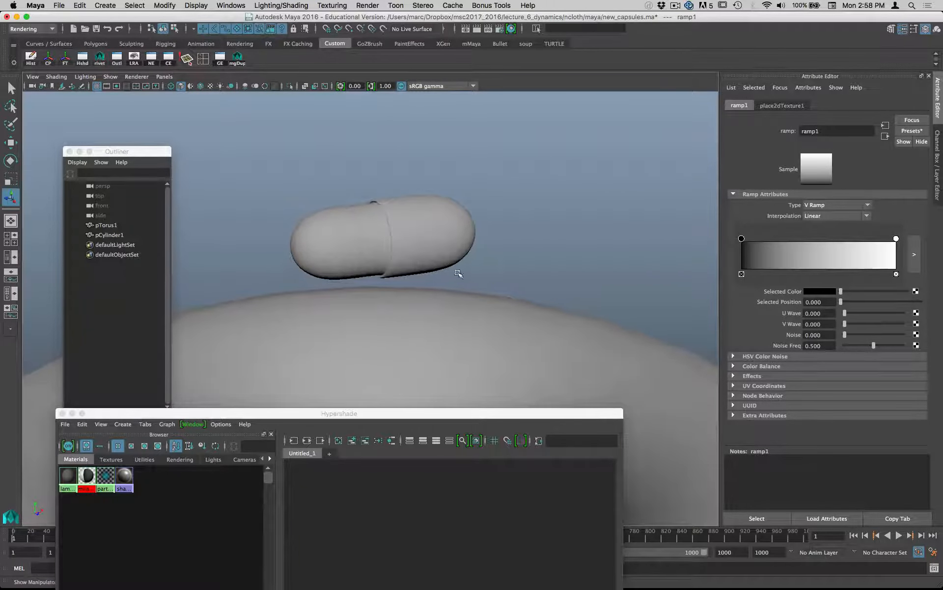
pyautogui.click(376, 203)
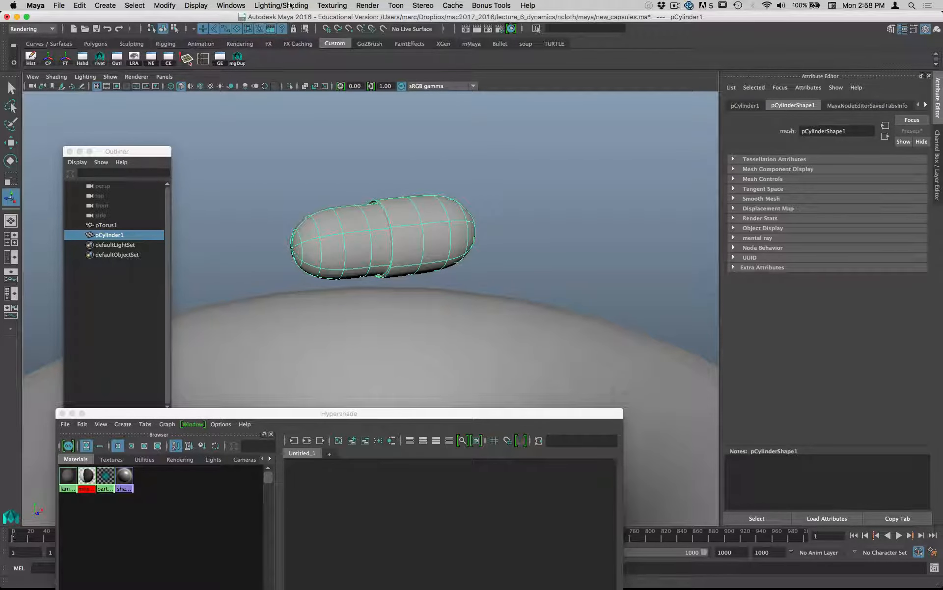
pyautogui.click(231, 6)
pyautogui.click(261, 145)
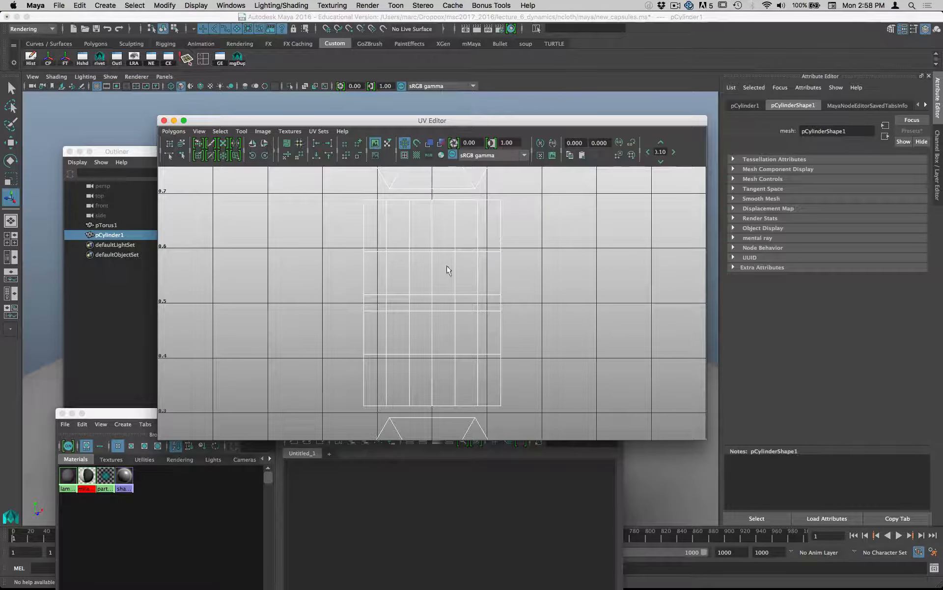
pyautogui.keyDown('alt'); pyautogui.moveTo(478, 274); pyautogui.dragTo(243, 261, button='right'); pyautogui.keyUp('alt')
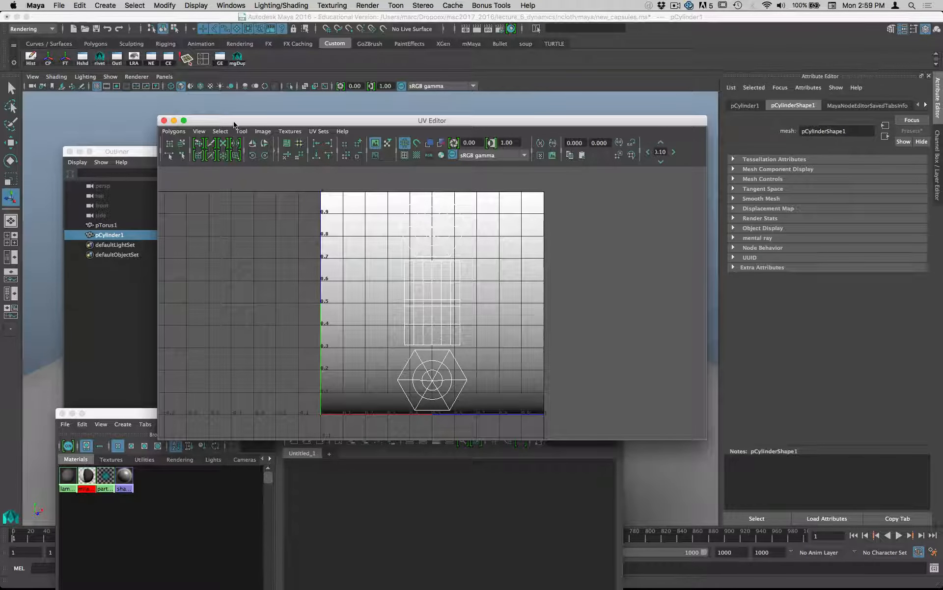
pyautogui.click(165, 120)
# - Reposition the place2dTexture1 and ramp1 nodes above the material nodes in the Hypershade graph, leaving ramp1 selected
pyautogui.moveTo(433, 417); pyautogui.dragTo(445, 124)
pyautogui.moveTo(364, 358); pyautogui.dragTo(366, 272)
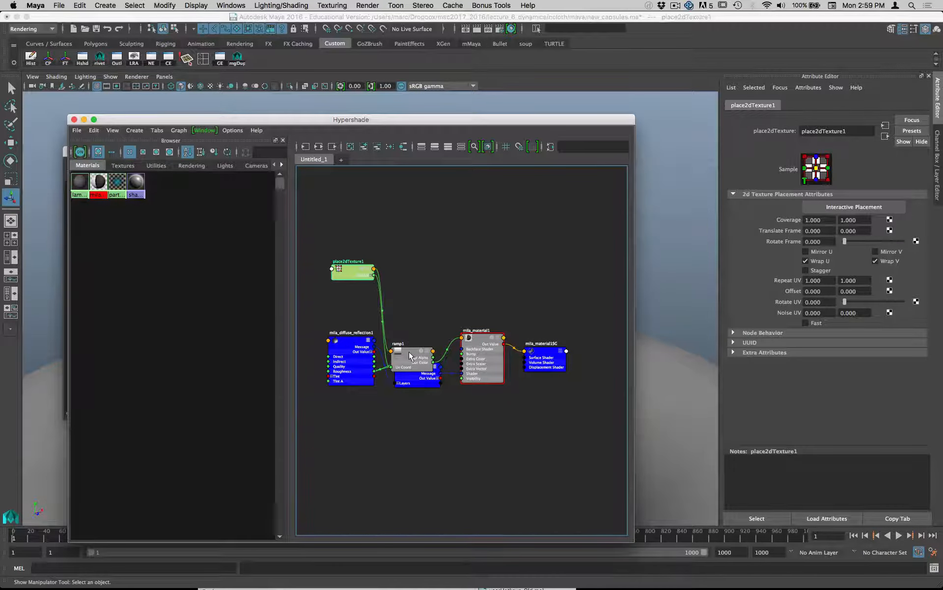
pyautogui.moveTo(408, 352); pyautogui.dragTo(417, 250)
pyautogui.moveTo(431, 120); pyautogui.dragTo(509, 352)
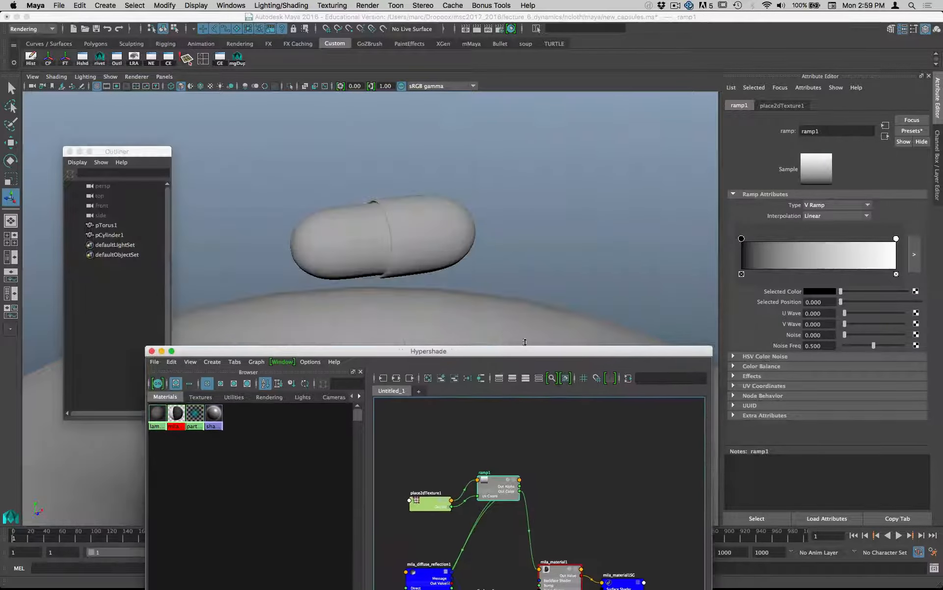
# - With textured display on, bring both ramp1 markers together near position 0.492 for a hard split, and recolour the black marker dark red
pyautogui.moveTo(742, 238)
pyautogui.mouseDown()
pyautogui.moveTo(822, 239)
pyautogui.moveTo(811, 241)
pyautogui.mouseUp()
pyautogui.press('6')
pyautogui.moveTo(894, 238); pyautogui.dragTo(818, 240)
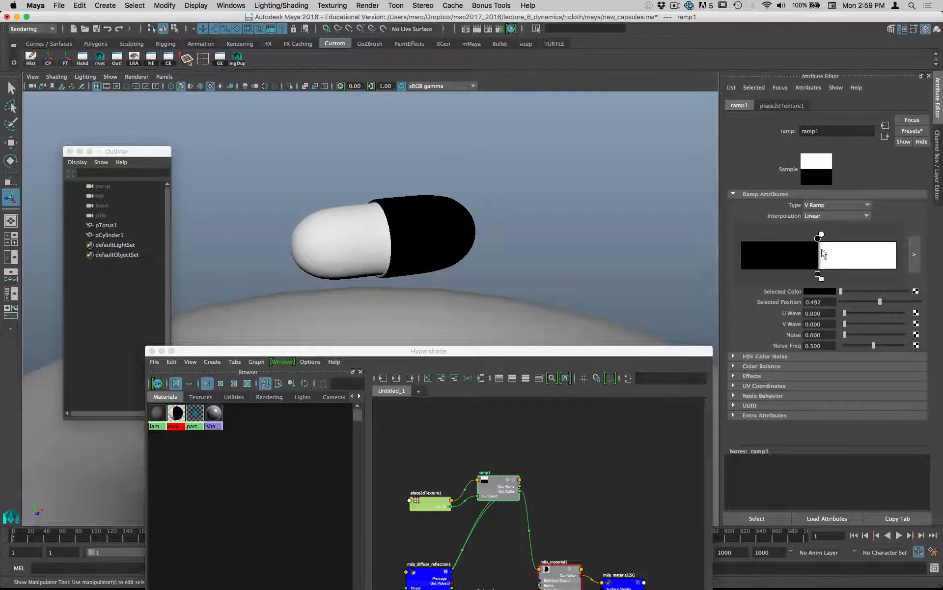
pyautogui.click(824, 290)
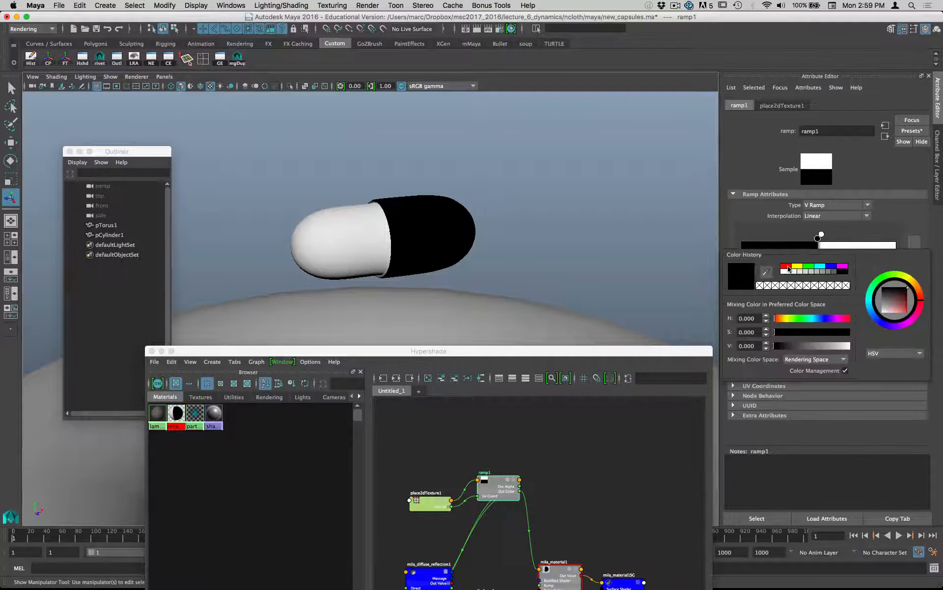
pyautogui.click(787, 266)
pyautogui.click(899, 303)
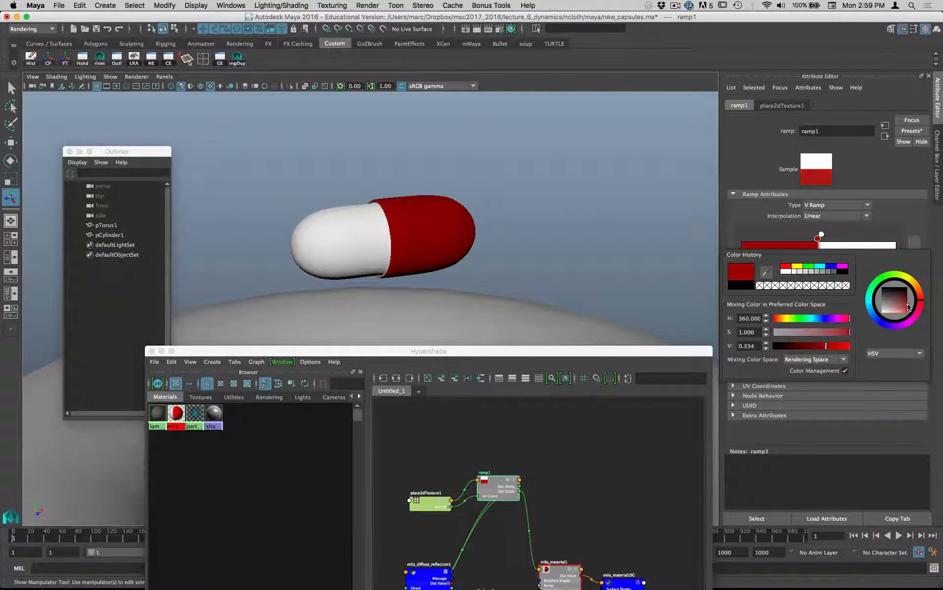
# - Select the red and white capsule, save the scene and close the Hypershade
pyautogui.keyDown('alt'); pyautogui.moveTo(428, 259); pyautogui.dragTo(377, 247); pyautogui.keyUp('alt')
pyautogui.click(411, 252)
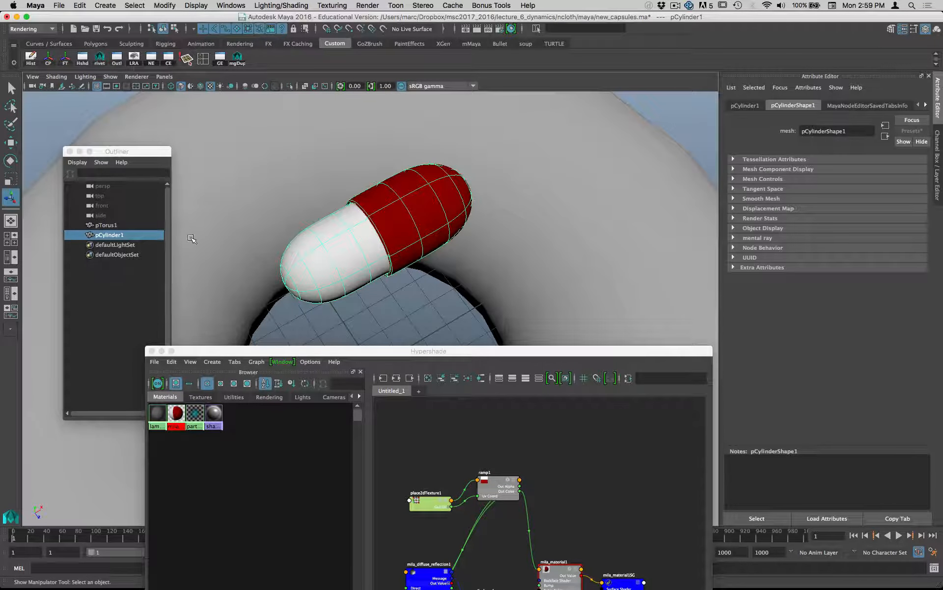
pyautogui.press('super+s')
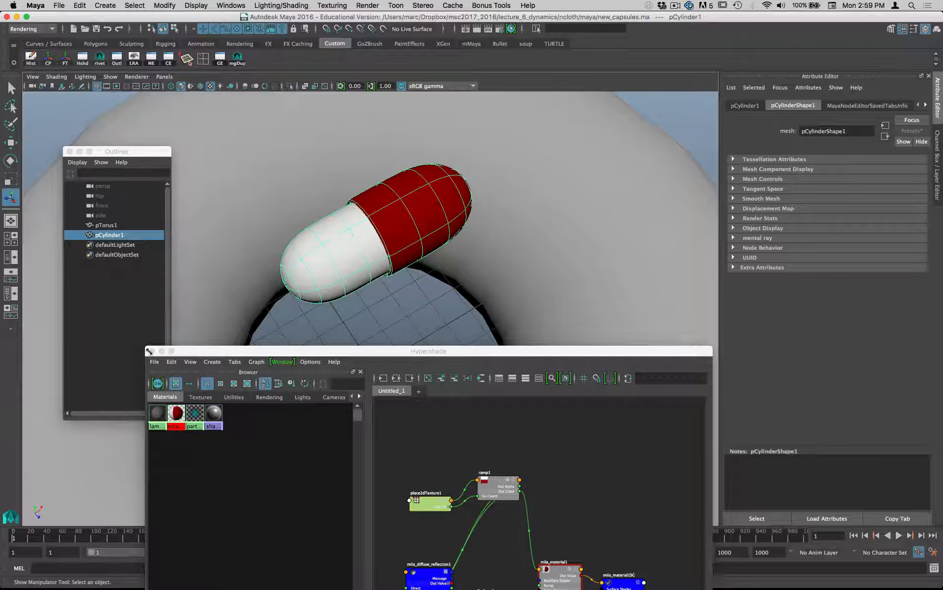
pyautogui.click(152, 350)
# - Clear the Outliner away from the model, freeze the capsule's transformations and delete its construction history
pyautogui.moveTo(106, 153); pyautogui.dragTo(374, 391)
pyautogui.keyDown('alt'); pyautogui.moveTo(381, 322); pyautogui.dragTo(455, 313); pyautogui.keyUp('alt')
pyautogui.moveTo(384, 394); pyautogui.dragTo(603, 382)
pyautogui.keyDown('alt'); pyautogui.moveTo(441, 356); pyautogui.dragTo(500, 353); pyautogui.keyUp('alt')
pyautogui.moveTo(341, 242); pyautogui.dragTo(373, 288)
pyautogui.press('r')
pyautogui.click(65, 63)
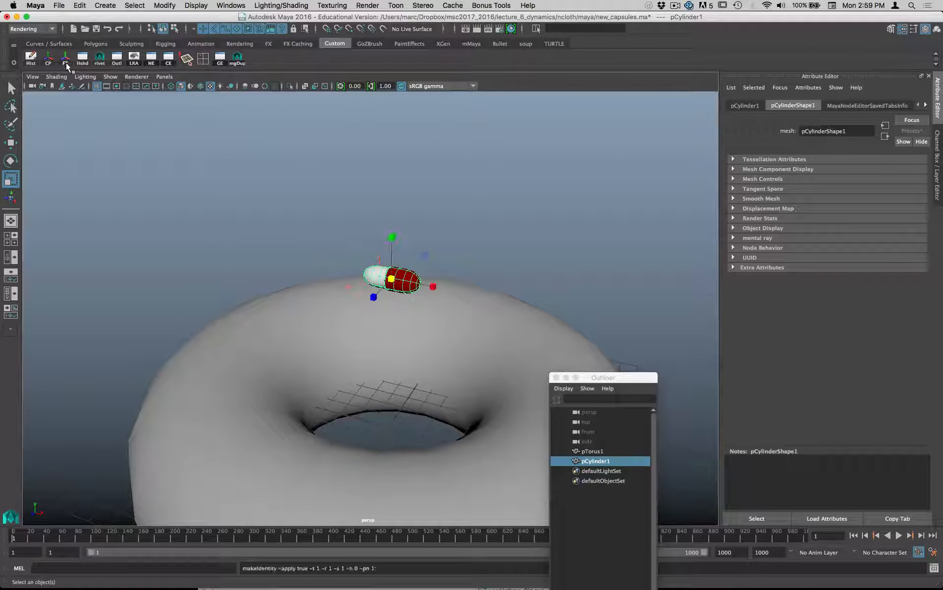
pyautogui.click(36, 60)
# - Duplicate the capsule beside itself along Z, and repeat the offset duplicate to make a row of six capsules
pyautogui.keyDown('alt'); pyautogui.moveTo(381, 281); pyautogui.dragTo(269, 299); pyautogui.keyUp('alt')
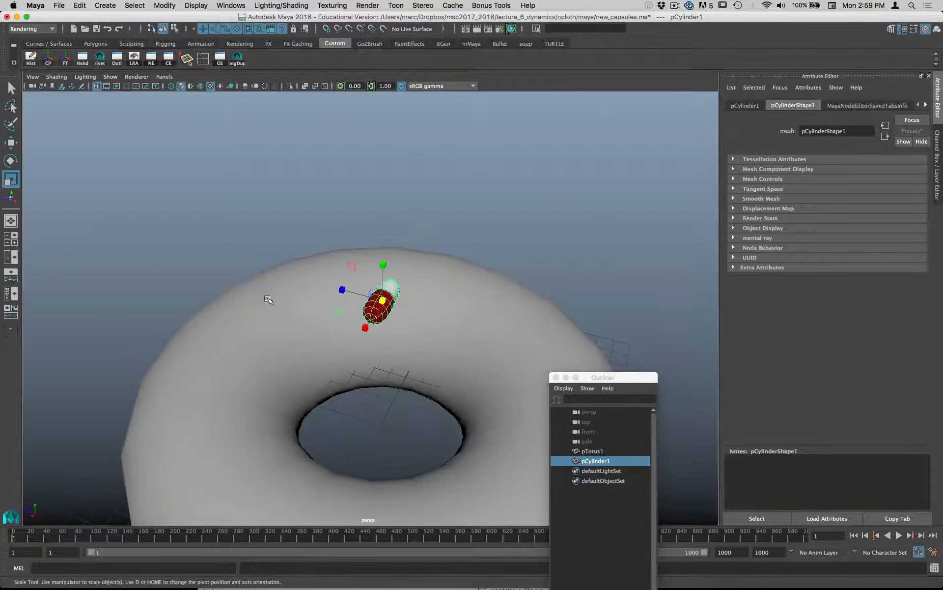
pyautogui.press('w')
pyautogui.keyDown('alt'); pyautogui.moveTo(368, 308); pyautogui.dragTo(321, 301); pyautogui.keyUp('alt')
pyautogui.hotkey('ctrl', 'd')
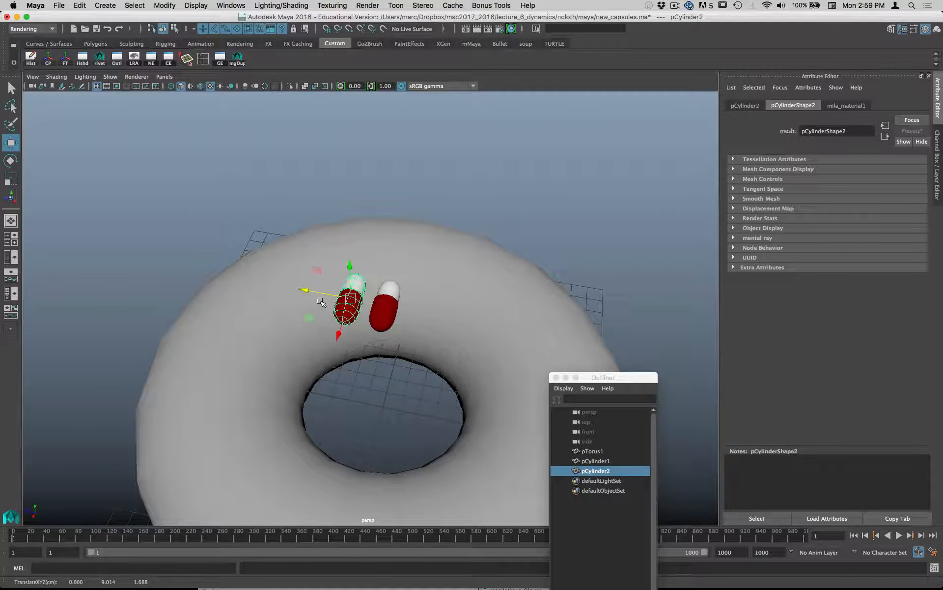
pyautogui.hotkey('shift', 'd')
pyautogui.hotkey('shift', 'd')
pyautogui.hotkey('shift', 'd')
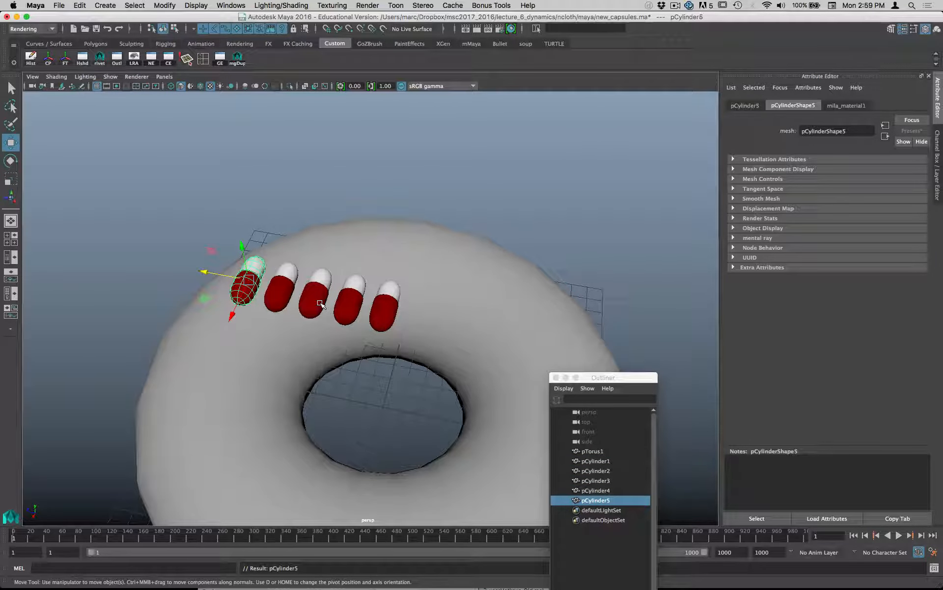
pyautogui.hotkey('shift', 'd')
# - Select all six capsules, duplicate the row along X and repeat the duplicate to form three rows
pyautogui.keyDown('alt'); pyautogui.moveTo(296, 310); pyautogui.dragTo(290, 259); pyautogui.keyUp('alt')
pyautogui.moveTo(162, 253); pyautogui.dragTo(289, 344)
pyautogui.keyDown('alt'); pyautogui.moveTo(170, 325); pyautogui.dragTo(355, 357); pyautogui.keyUp('alt')
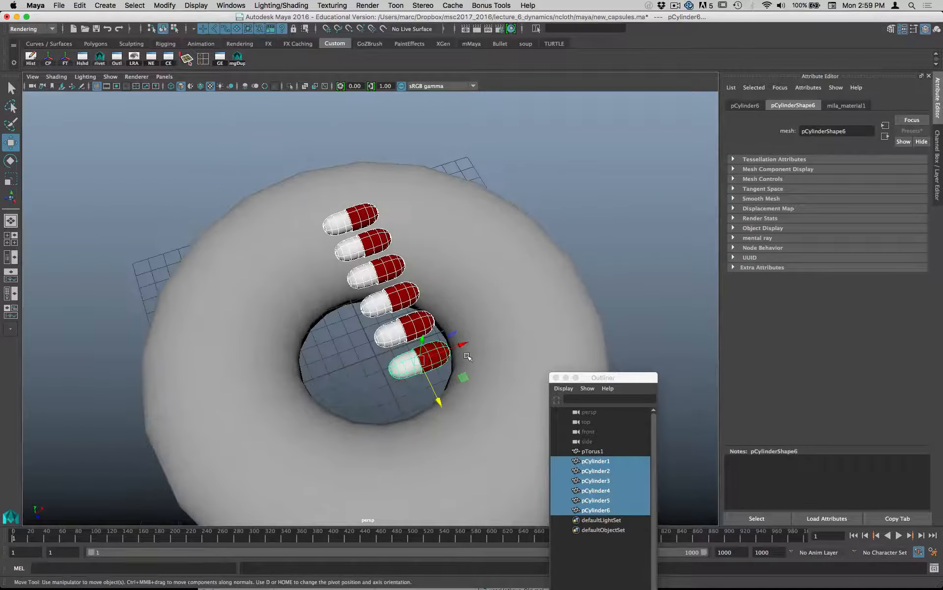
pyautogui.moveTo(462, 377); pyautogui.dragTo(453, 345)
pyautogui.hotkey('ctrl', 'd')
pyautogui.hotkey('shift', 'd')
# - Duplicate all 18 capsules, raise the copies about 2 units as a second layer, and display their transform channels
pyautogui.keyDown('alt'); pyautogui.moveTo(383, 368); pyautogui.dragTo(344, 283); pyautogui.keyUp('alt')
pyautogui.moveTo(153, 196); pyautogui.dragTo(490, 319)
pyautogui.keyDown('alt'); pyautogui.moveTo(436, 329); pyautogui.dragTo(491, 348); pyautogui.keyUp('alt')
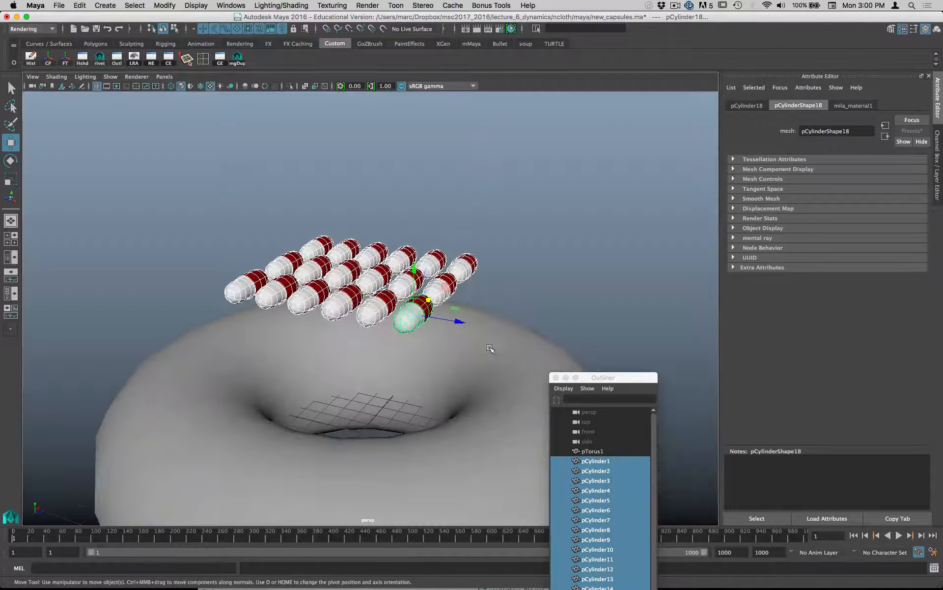
pyautogui.hotkey('ctrl', 'd')
pyautogui.moveTo(416, 271); pyautogui.dragTo(414, 223)
pyautogui.click(937, 147)
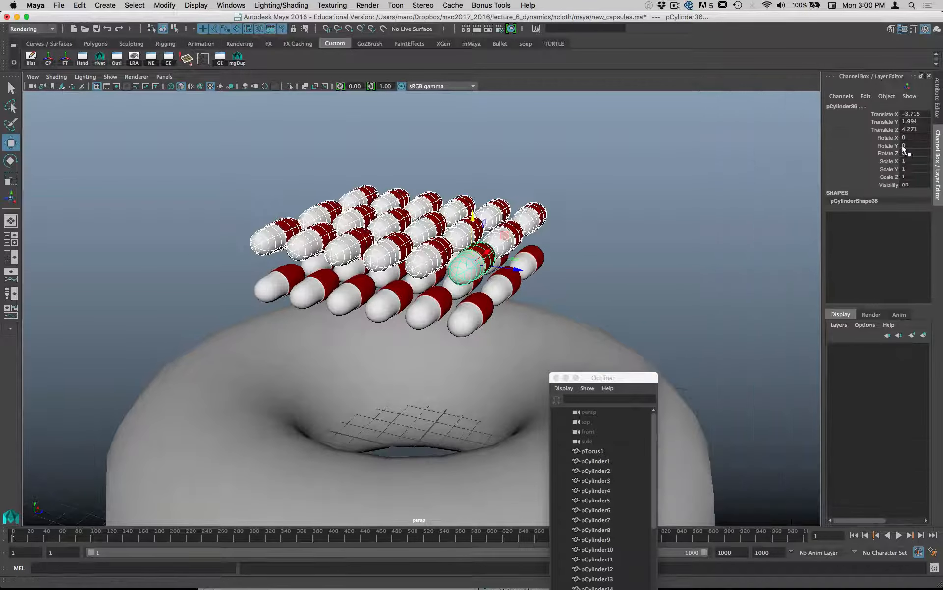
pyautogui.write('180')
pyautogui.press('Return')
pyautogui.press('super+z')
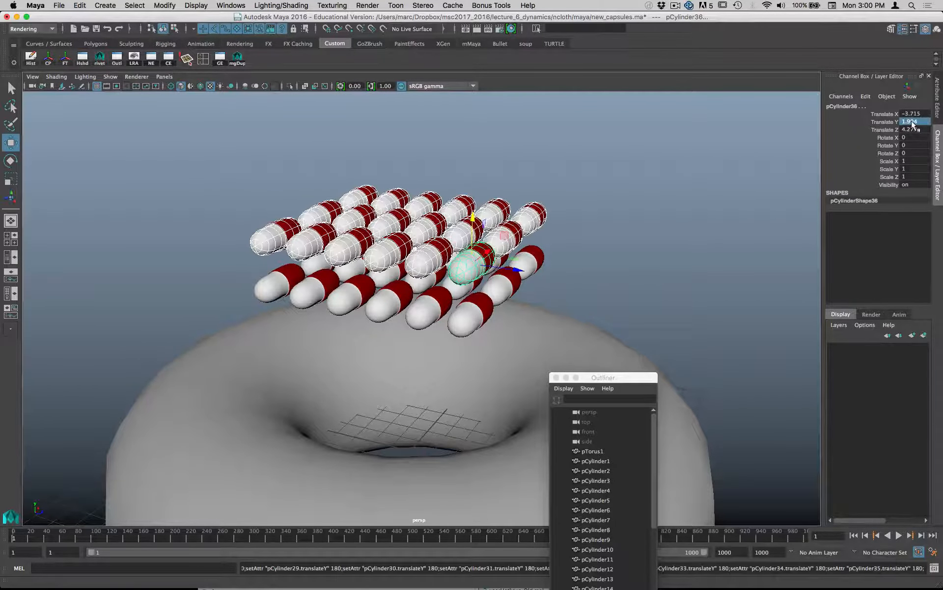
# - Rotate the upper capsule layer 180 degrees in Y, and repeat the offset duplicate three times to form five alternating layers
pyautogui.click(911, 145)
pyautogui.write('18')
pyautogui.press('Return')
pyautogui.keyDown('alt'); pyautogui.moveTo(664, 197); pyautogui.dragTo(601, 208); pyautogui.keyUp('alt')
pyautogui.hotkey('shift', 'd')
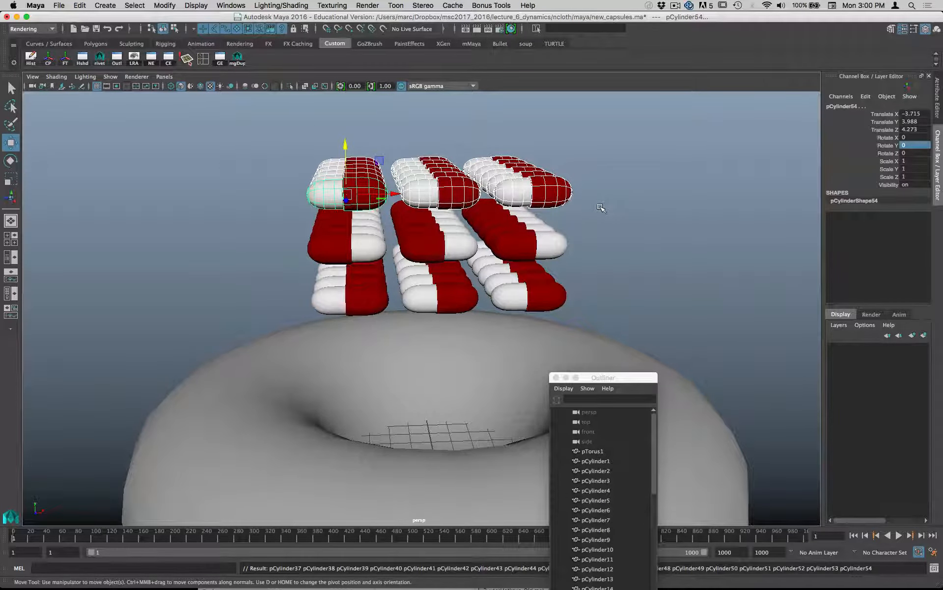
pyautogui.hotkey('shift', 'd')
pyautogui.hotkey('shift', 'd')
# - Select every capsule in the five-layer stack above the torus and freeze their transformations
pyautogui.keyDown('alt'); pyautogui.moveTo(600, 206); pyautogui.dragTo(491, 185); pyautogui.keyUp('alt')
pyautogui.moveTo(288, 123); pyautogui.dragTo(563, 316)
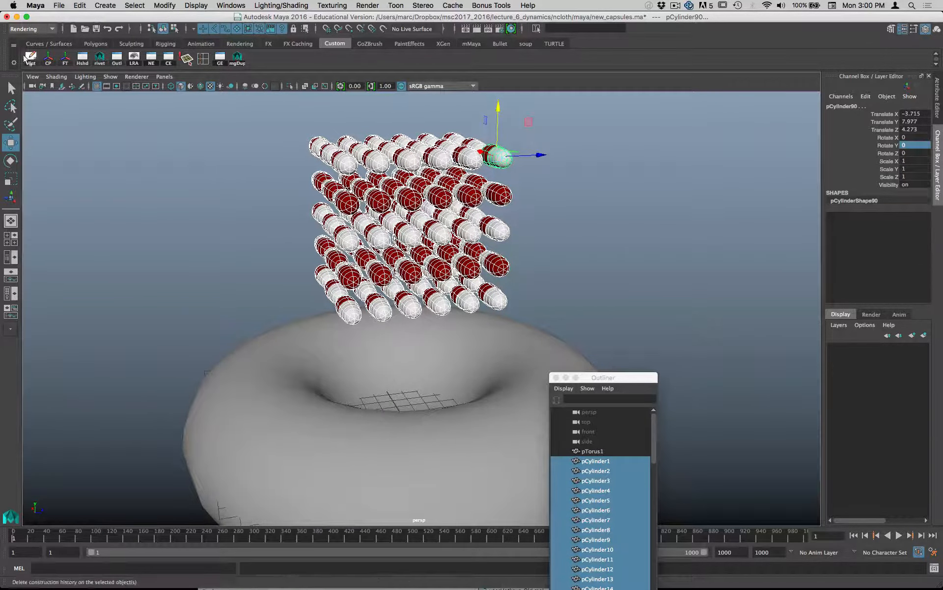
pyautogui.click(63, 64)
pyautogui.keyDown('alt'); pyautogui.moveTo(372, 197); pyautogui.dragTo(512, 251); pyautogui.keyUp('alt')
pyautogui.scroll(-5, 513, 251)
pyautogui.keyDown('alt'); pyautogui.moveTo(393, 280); pyautogui.dragTo(491, 253); pyautogui.keyUp('alt')
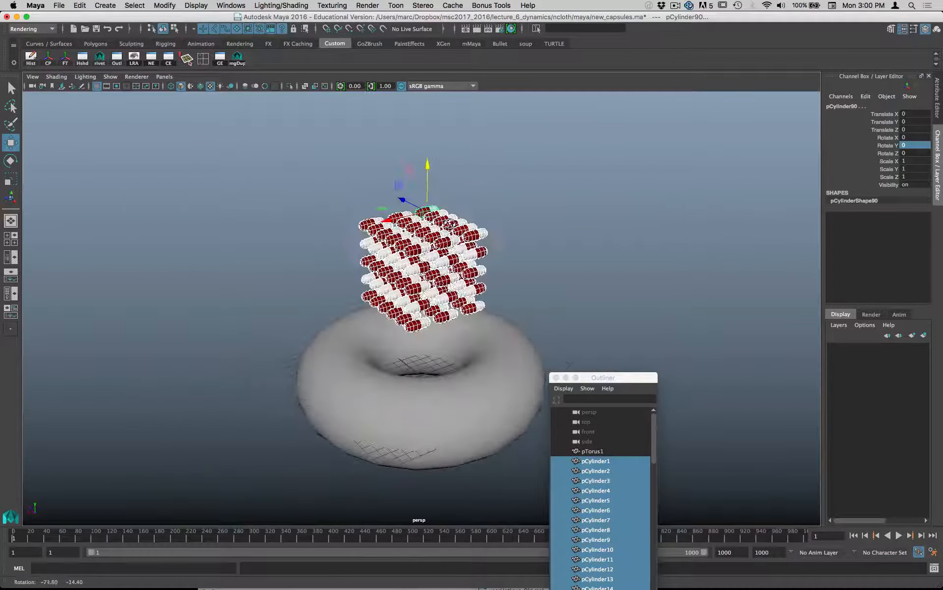
pyautogui.keyDown('alt'); pyautogui.moveTo(350, 242); pyautogui.dragTo(472, 231); pyautogui.keyUp('alt')
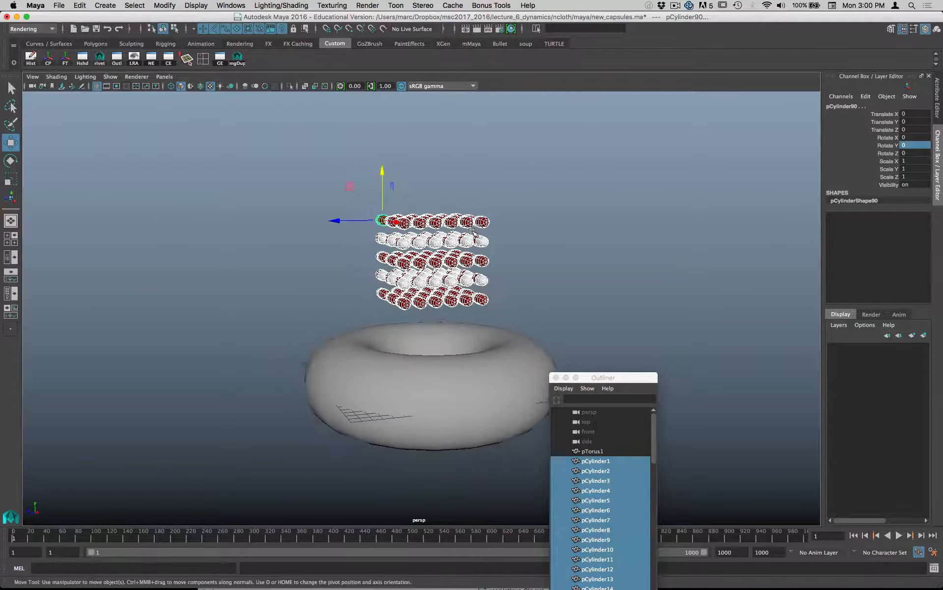
pyautogui.keyDown('alt'); pyautogui.moveTo(461, 238); pyautogui.dragTo(511, 165, button='middle'); pyautogui.keyUp('alt')
# - Move the Outliner clear of the torus and capsule stack, and save the scene
pyautogui.moveTo(632, 379); pyautogui.dragTo(835, 203)
pyautogui.keyDown('alt'); pyautogui.moveTo(644, 209); pyautogui.dragTo(587, 201); pyautogui.keyUp('alt')
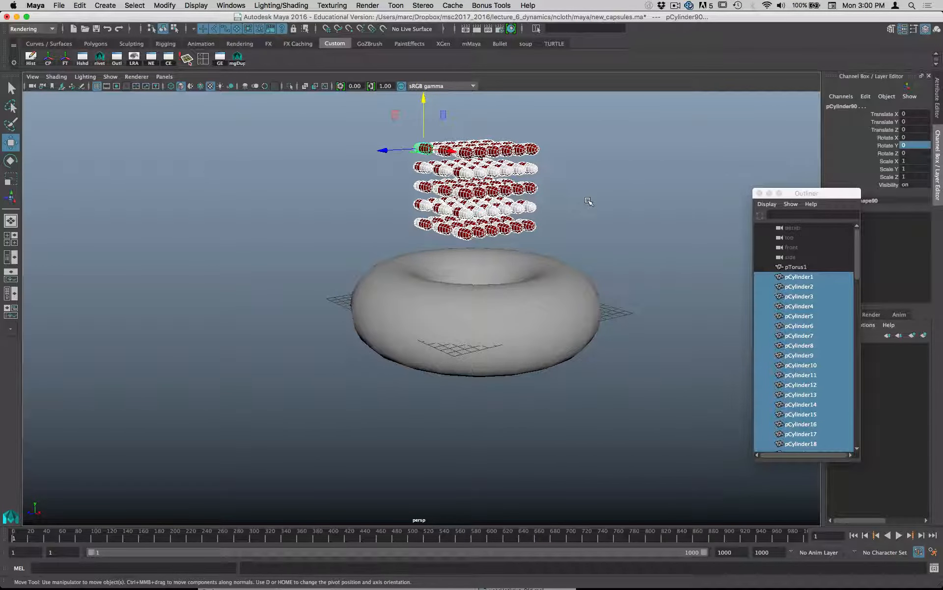
pyautogui.press('super+s')
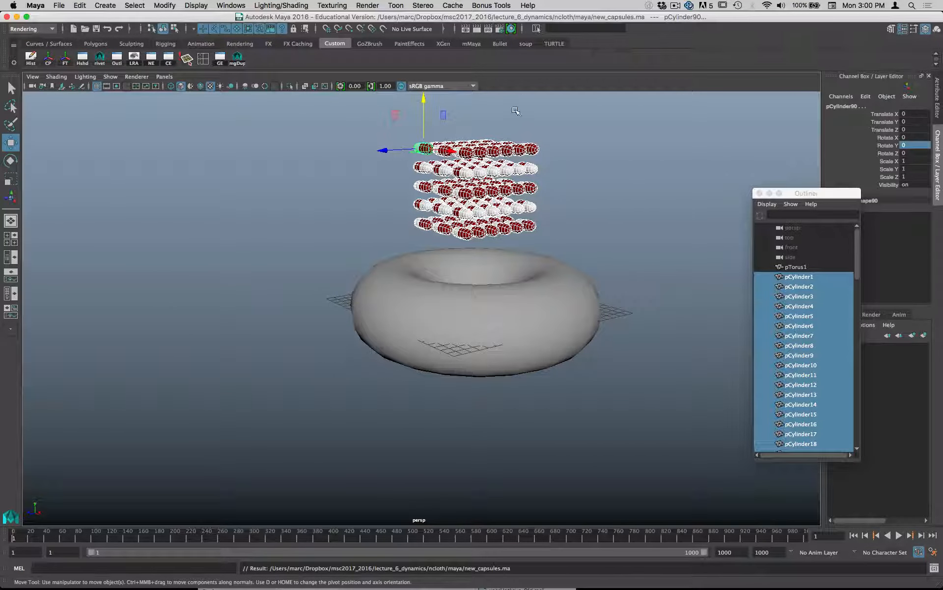
# - Create a Bullet rigid set named pills_class from the selected capsules, with input set, output mesh and hidden input geometry
pyautogui.click(31, 29)
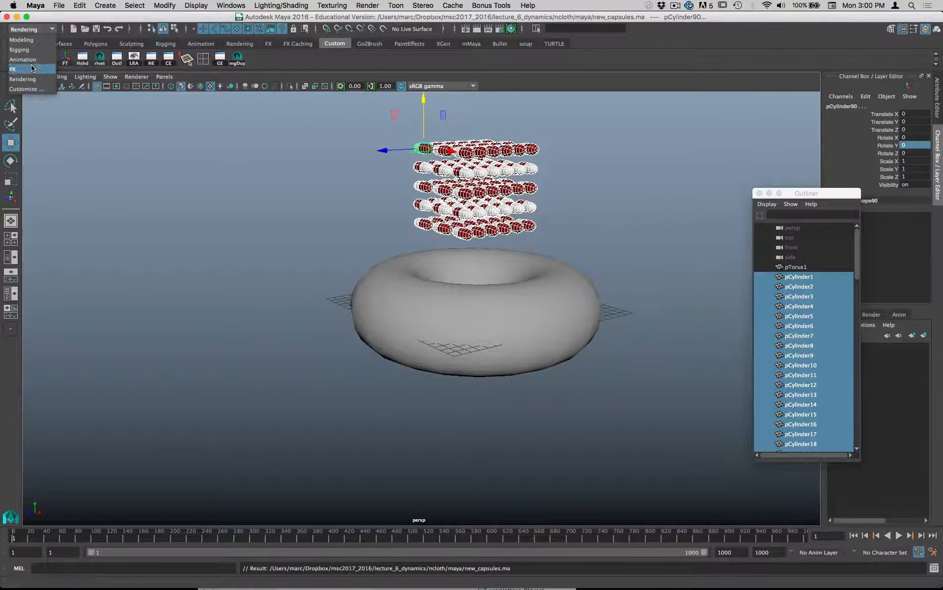
pyautogui.click(29, 67)
pyautogui.click(591, 5)
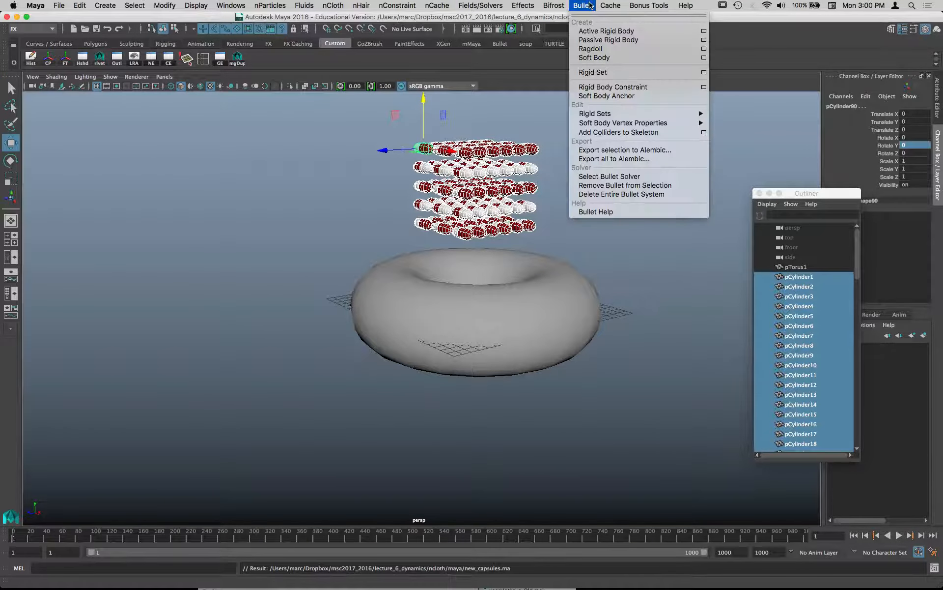
pyautogui.click(705, 72)
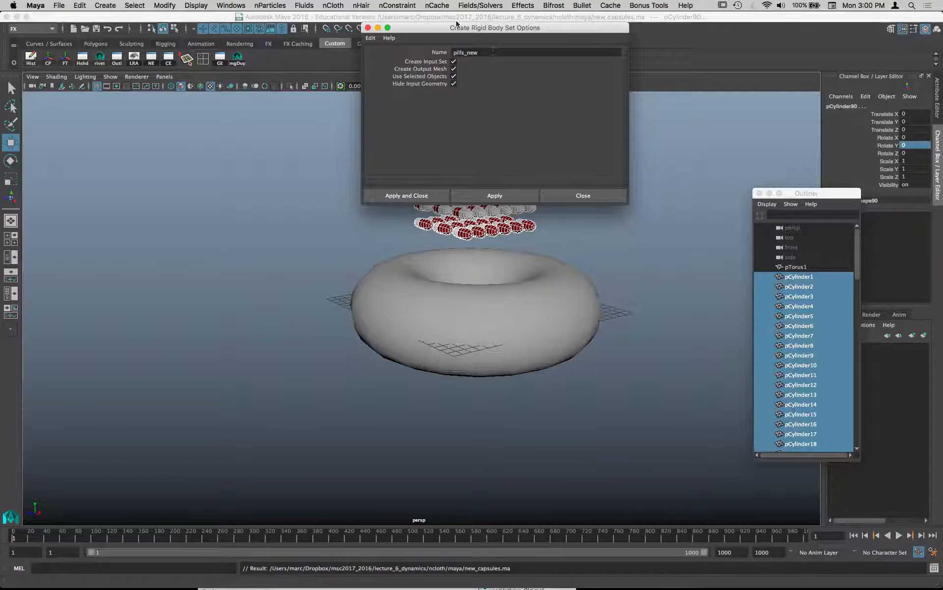
pyautogui.moveTo(457, 27); pyautogui.dragTo(580, 16)
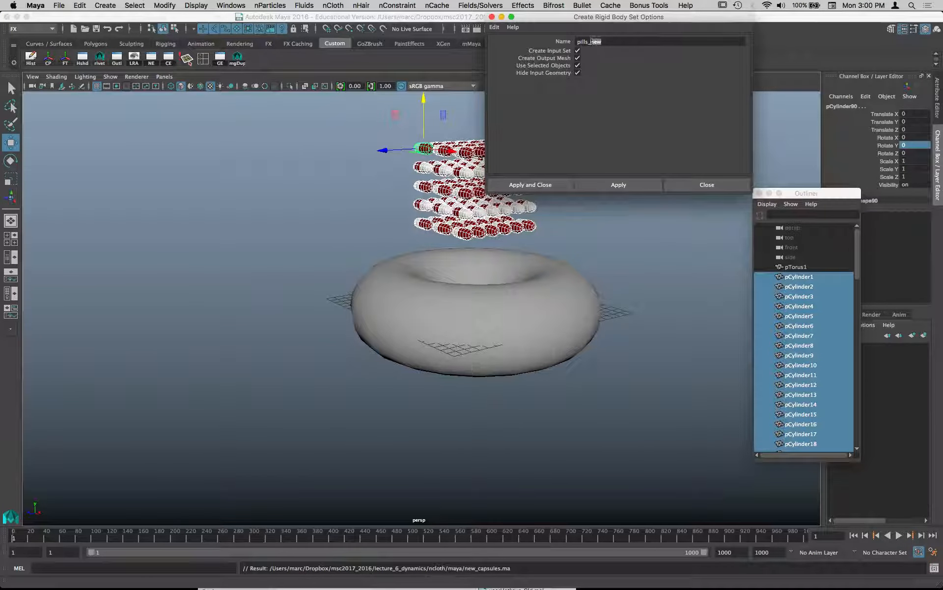
pyautogui.write('class')
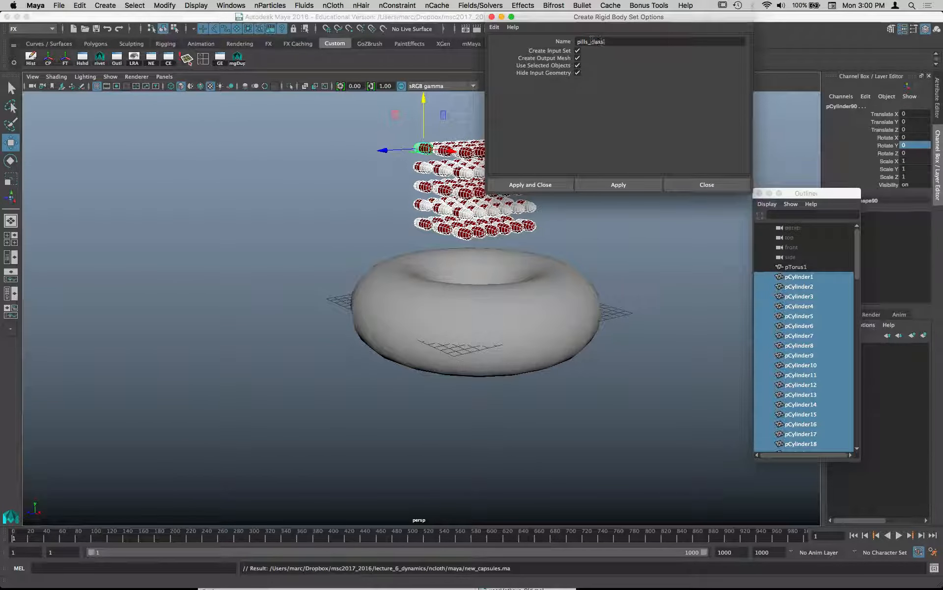
pyautogui.click(547, 184)
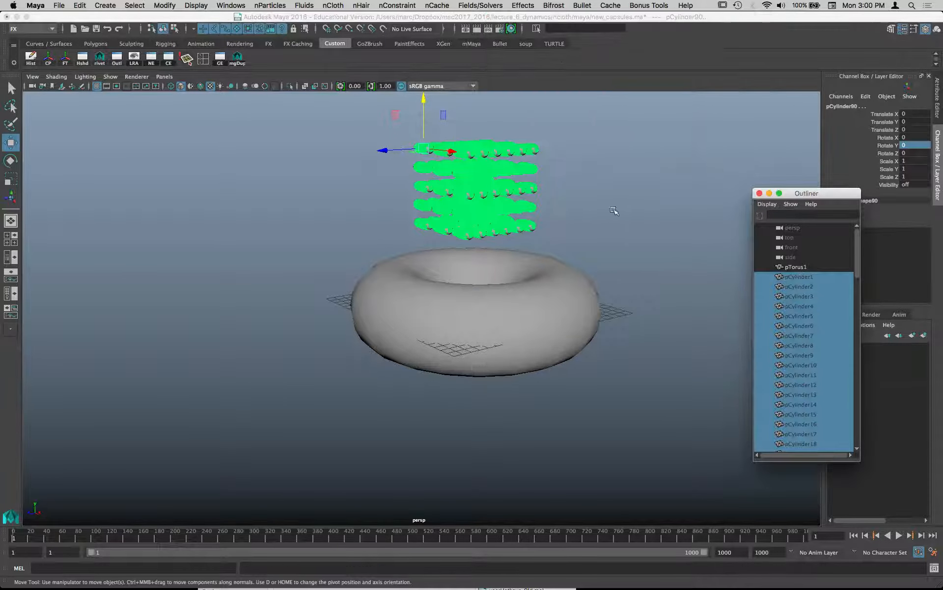
# - Play the simulation from the first frame to check how the capsules fall, and rewind it
pyautogui.click(856, 538)
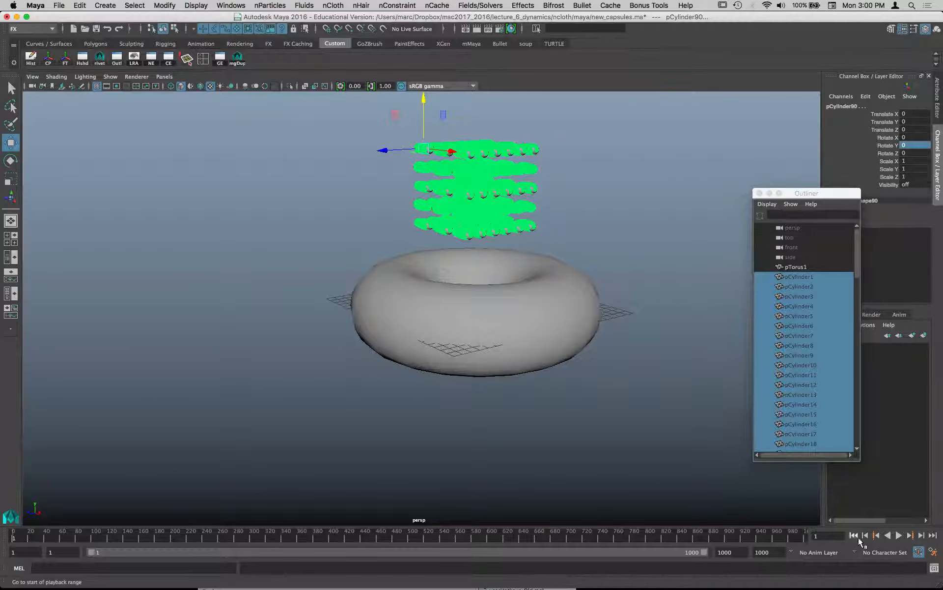
pyautogui.click(896, 538)
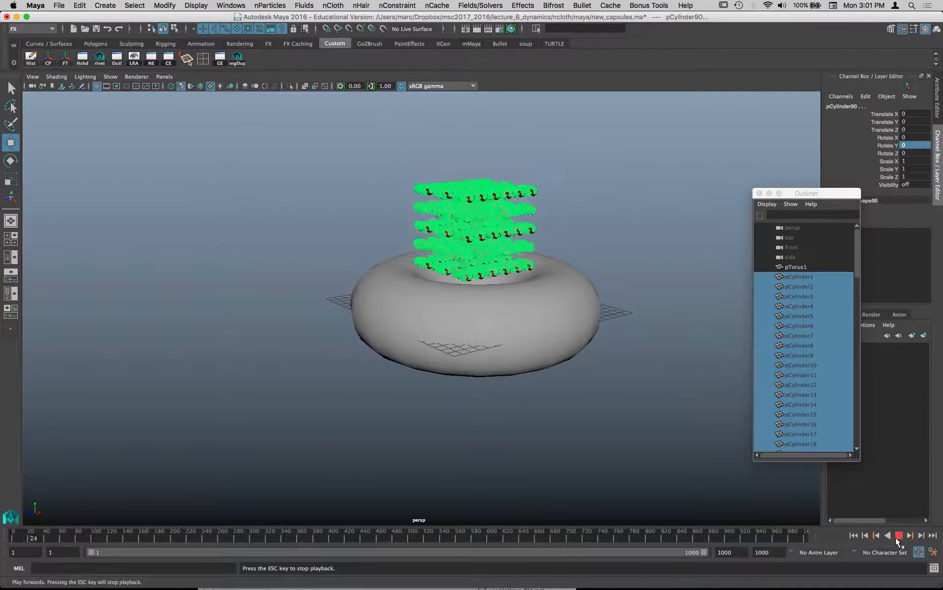
pyautogui.click(899, 535)
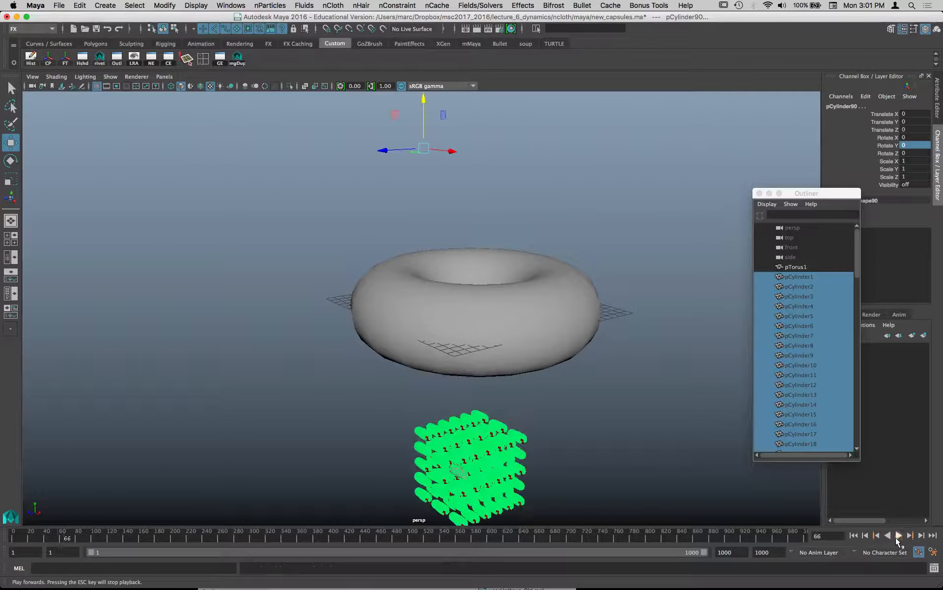
pyautogui.click(856, 537)
# - Enable the ground plane in the solver properties of bulletSolver1
pyautogui.keyDown('alt'); pyautogui.moveTo(600, 381); pyautogui.dragTo(649, 402); pyautogui.keyUp('alt')
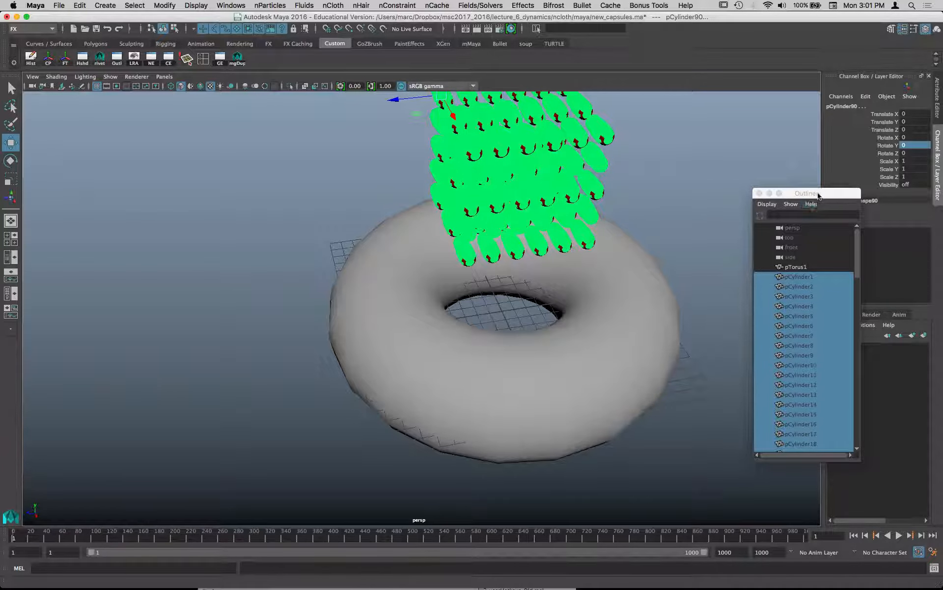
pyautogui.moveTo(812, 196); pyautogui.dragTo(200, 130)
pyautogui.scroll(-20, 197, 226)
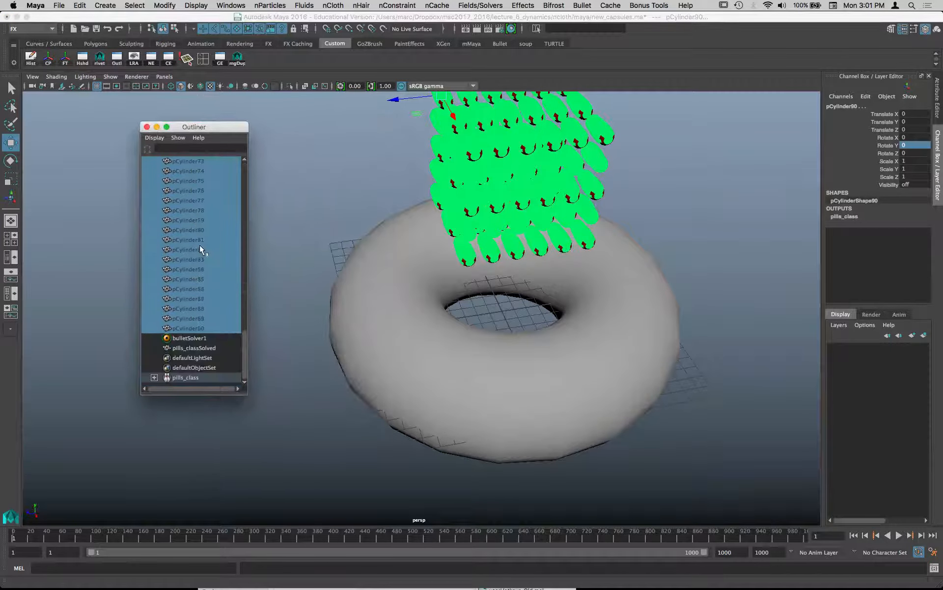
pyautogui.click(199, 338)
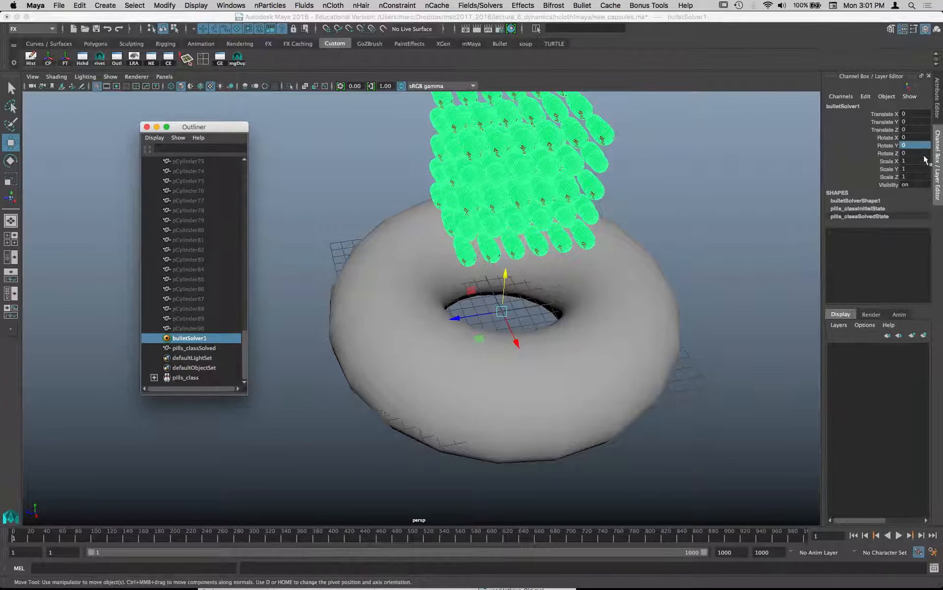
pyautogui.click(939, 115)
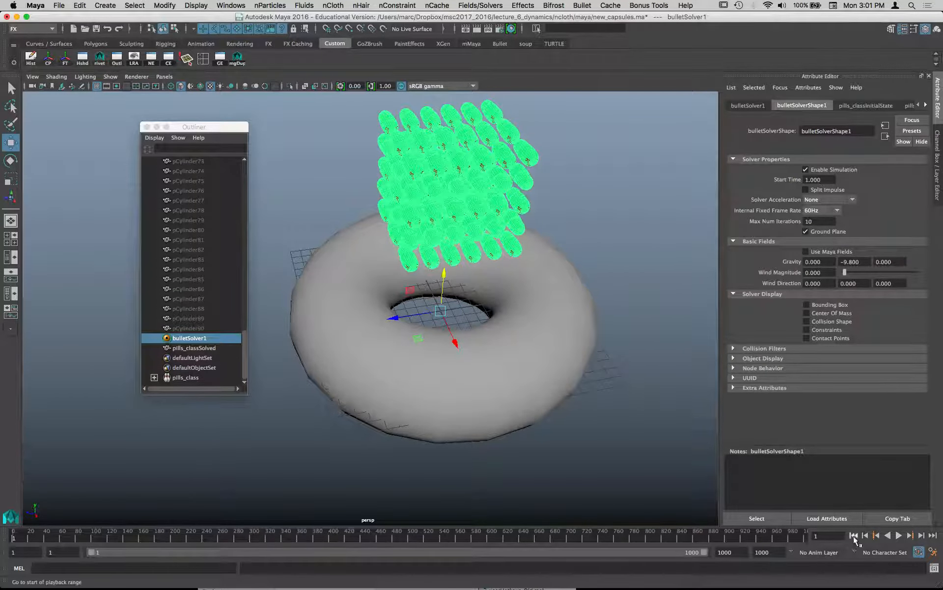
# - Play the simulation again and examine how the capsules land on the ground plane and meet the torus
pyautogui.click(899, 535)
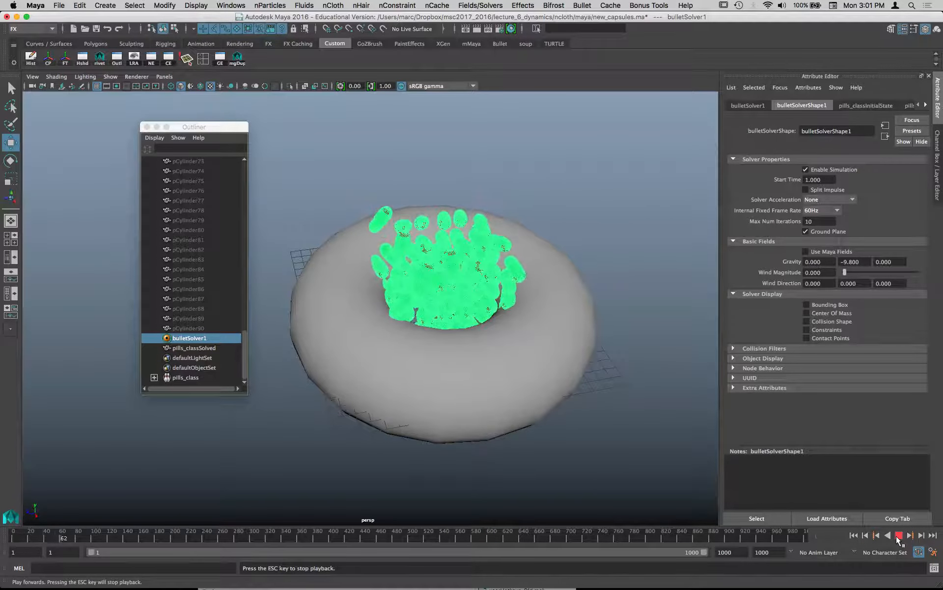
pyautogui.click(897, 536)
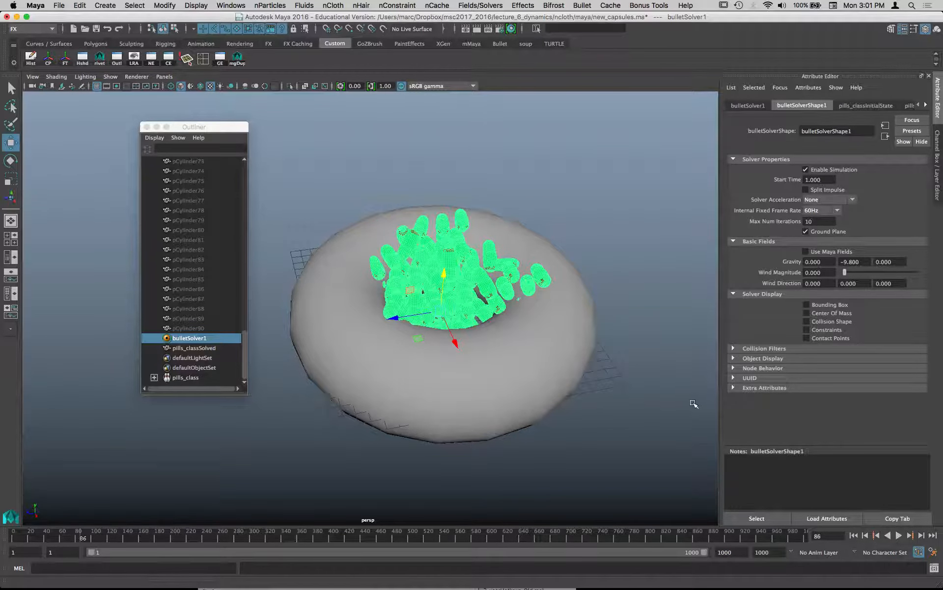
pyautogui.keyDown('alt'); pyautogui.moveTo(576, 379); pyautogui.dragTo(582, 343); pyautogui.keyUp('alt')
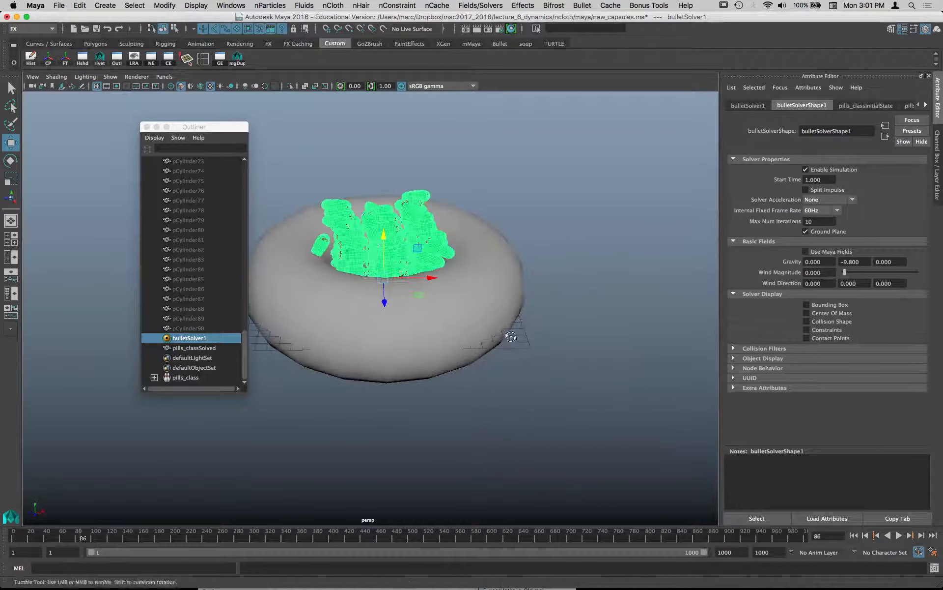
pyautogui.keyDown('alt'); pyautogui.moveTo(510, 337); pyautogui.dragTo(488, 335); pyautogui.keyUp('alt')
# - Check the torus's channels for an existing rigid body and delete the torus
pyautogui.click(499, 326)
pyautogui.click(936, 171)
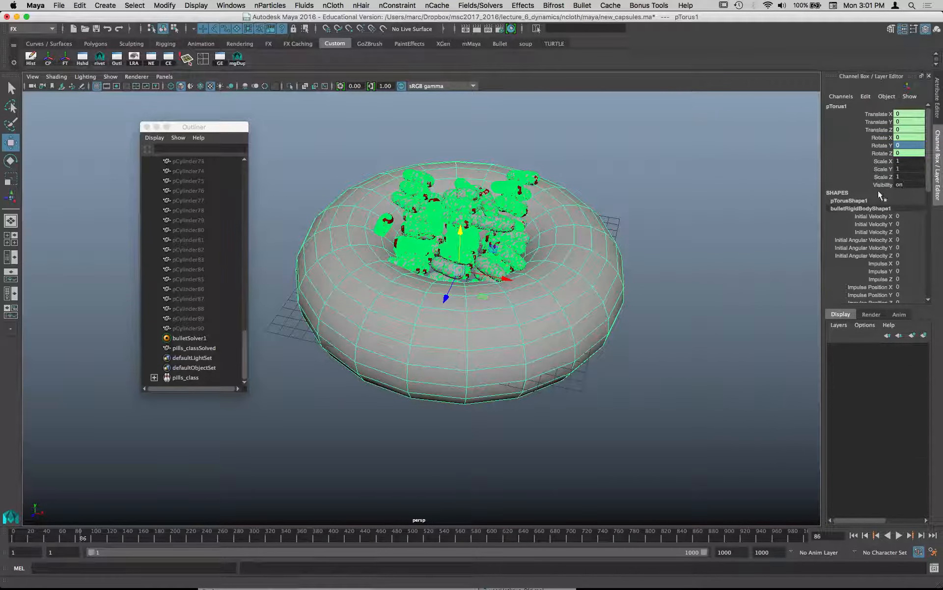
pyautogui.press('Delete')
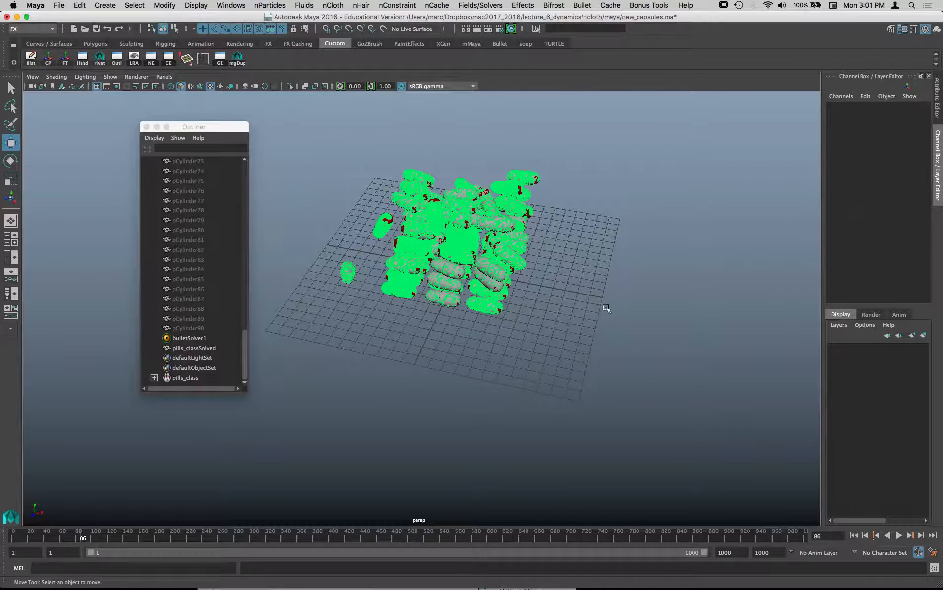
# - Hide the solved output mesh pills_classSolved by setting its visibility to off
pyautogui.scroll(8, 565, 287)
pyautogui.keyDown('alt'); pyautogui.moveTo(569, 301); pyautogui.dragTo(388, 305); pyautogui.keyUp('alt')
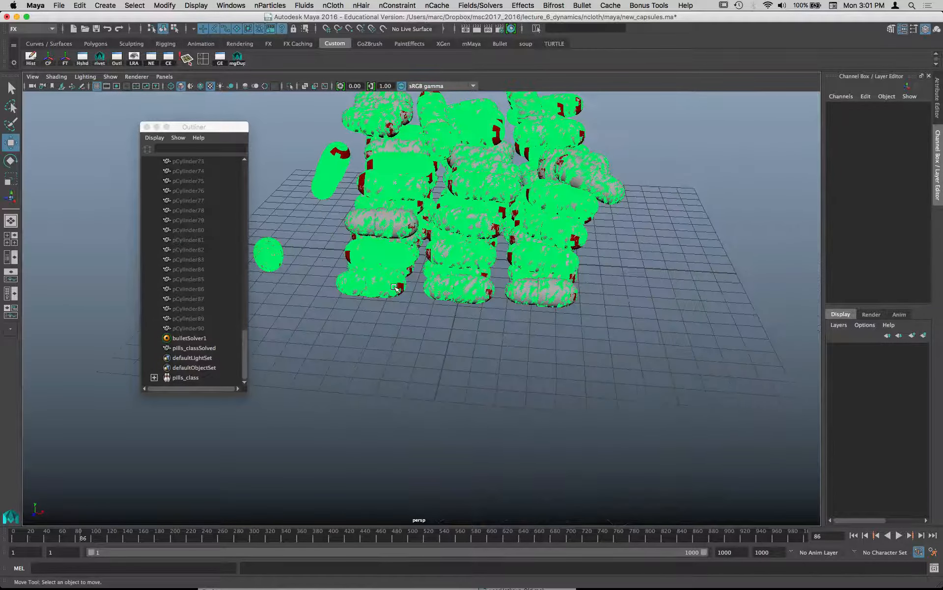
pyautogui.click(208, 346)
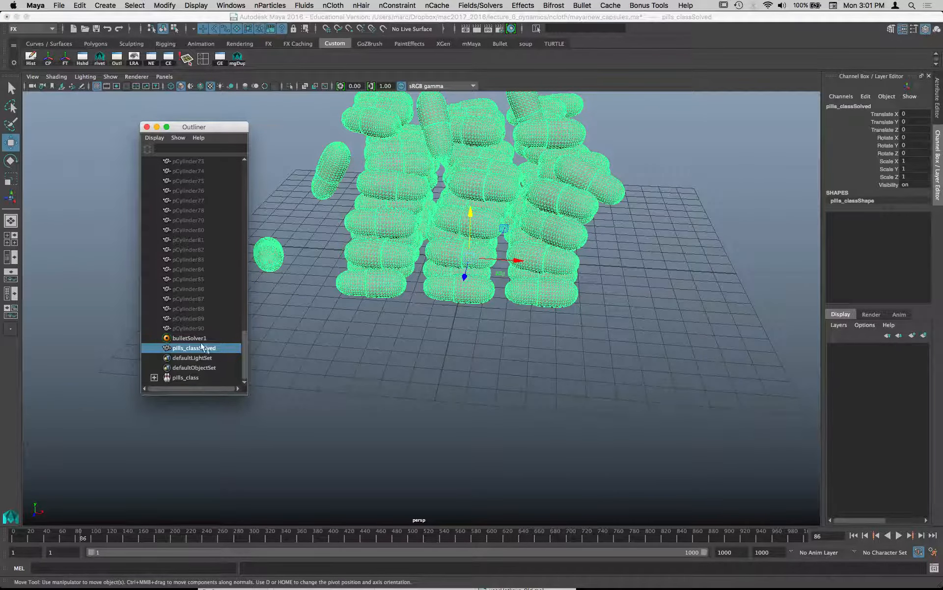
pyautogui.click(199, 340)
pyautogui.click(200, 348)
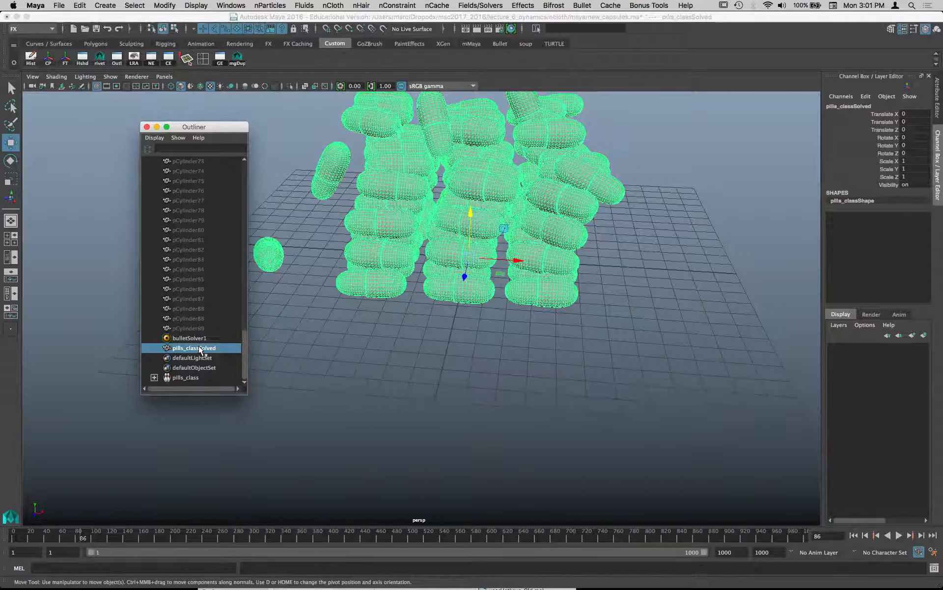
pyautogui.doubleClick(909, 185)
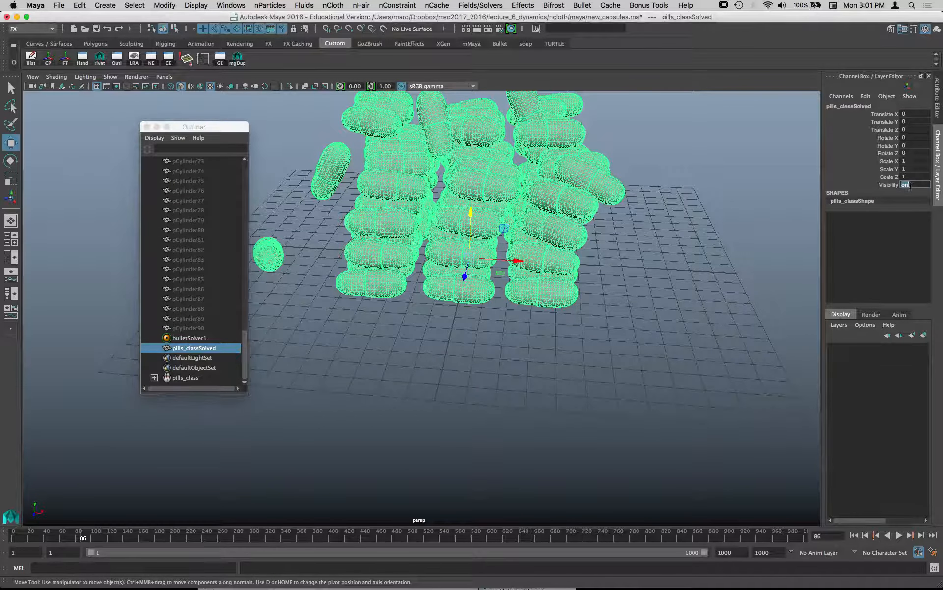
pyautogui.write('0')
pyautogui.press('Return')
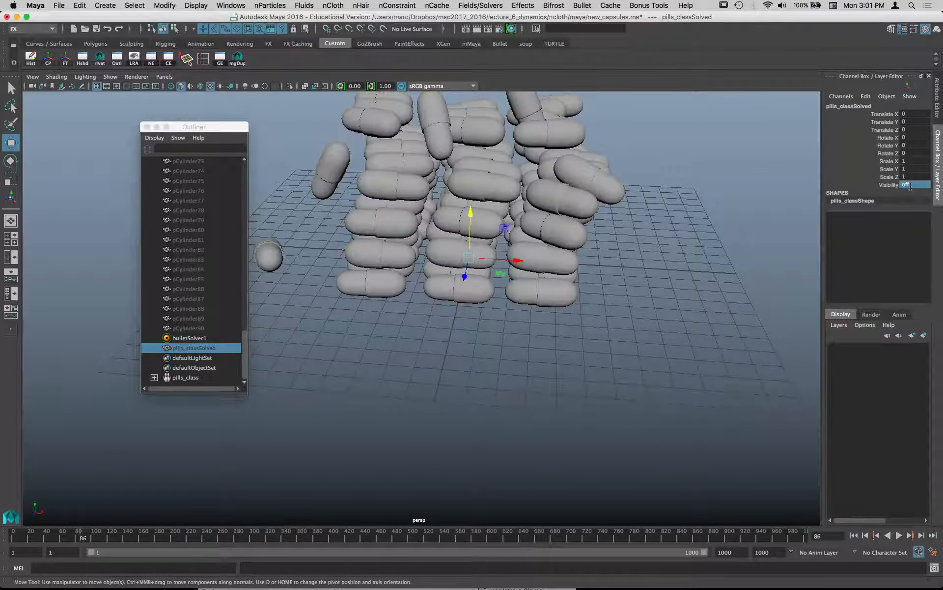
# - Show the shape nodes under bulletSolver1 in the Outliner and open the attributes of pills_classInitialState
pyautogui.keyDown('alt'); pyautogui.moveTo(536, 136); pyautogui.dragTo(385, 258); pyautogui.keyUp('alt')
pyautogui.click(200, 338)
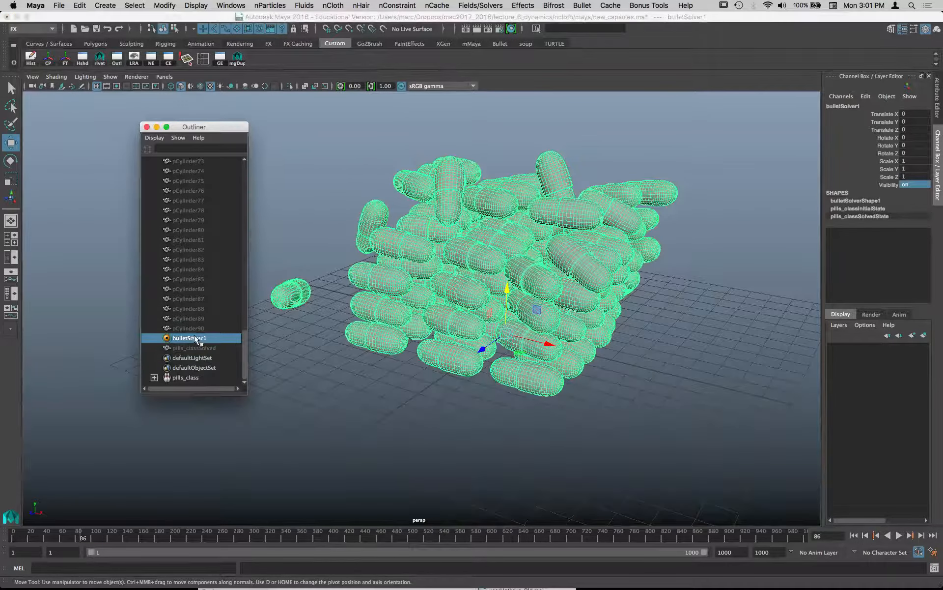
pyautogui.click(144, 138)
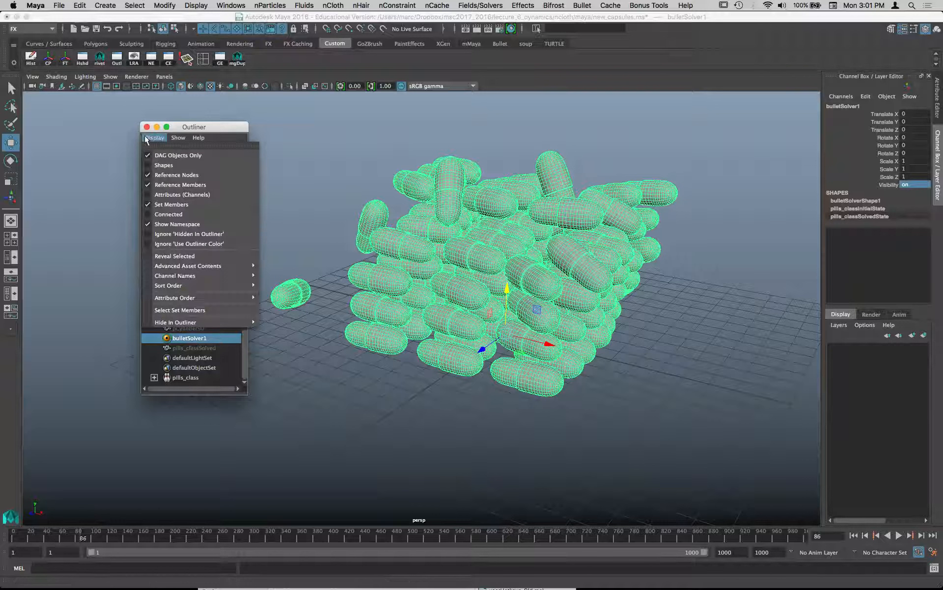
pyautogui.click(164, 166)
pyautogui.click(154, 338)
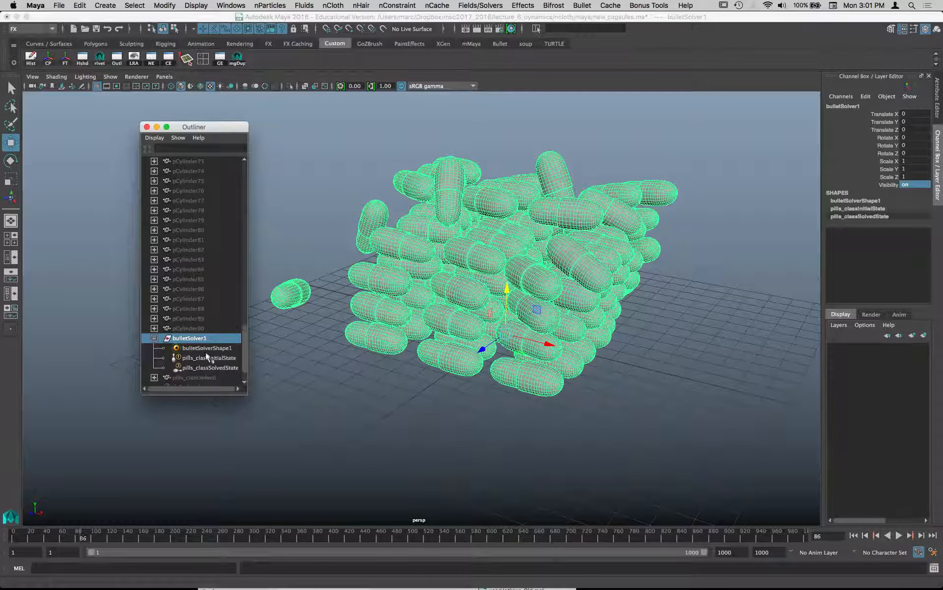
pyautogui.click(194, 358)
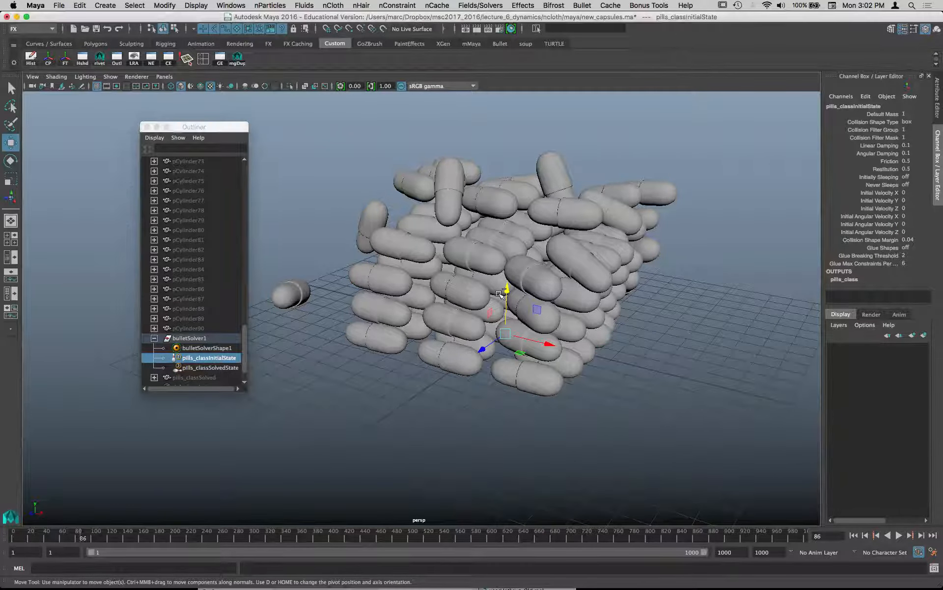
pyautogui.hotkey('ctrl', 'a')
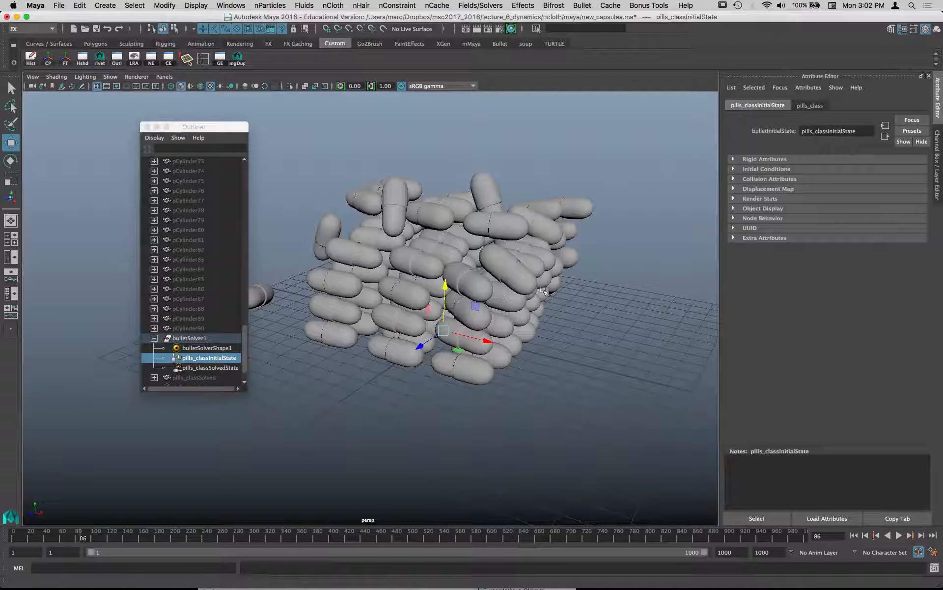
# - Set the collision shape type of pills_classInitialState to hull and play the simulation from the first frame, returning to the start
pyautogui.click(779, 179)
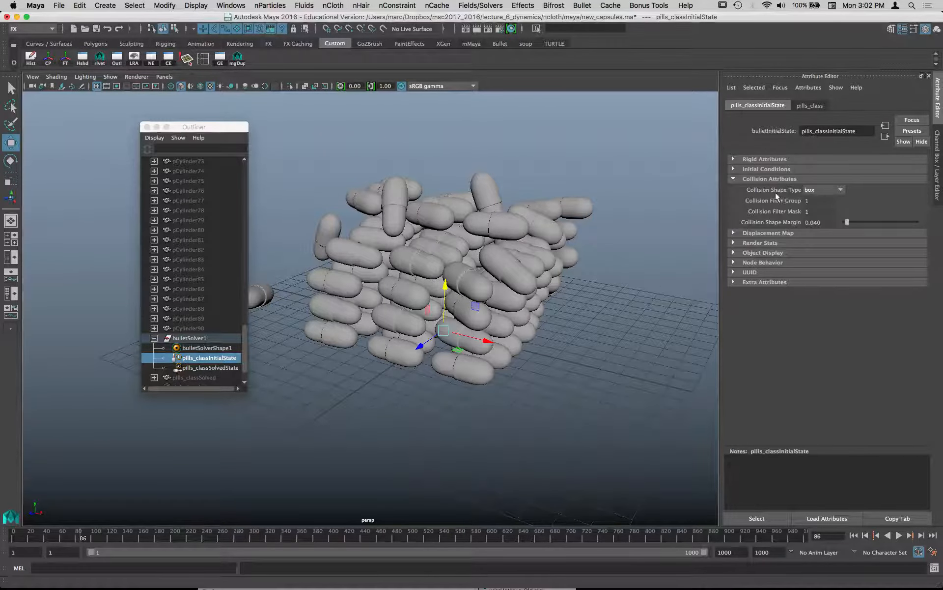
pyautogui.click(827, 190)
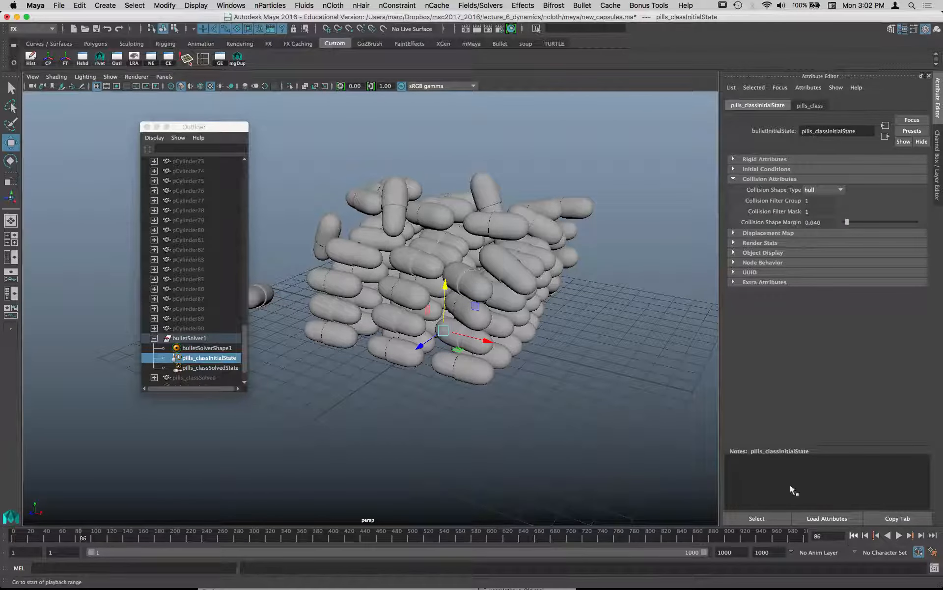
pyautogui.hotkey('alt', 'shift', 'v')
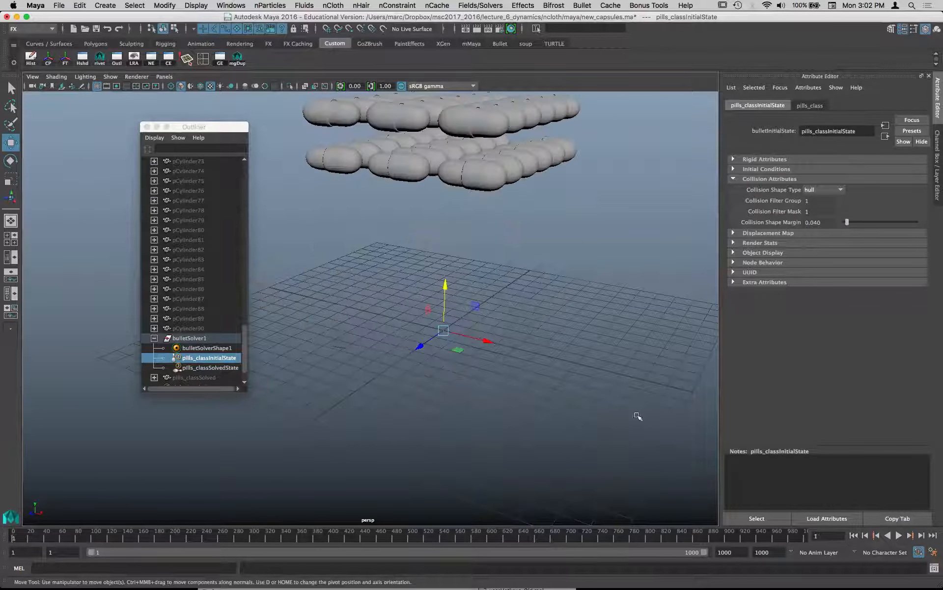
pyautogui.keyDown('alt'); pyautogui.moveTo(637, 415); pyautogui.dragTo(385, 344); pyautogui.keyUp('alt')
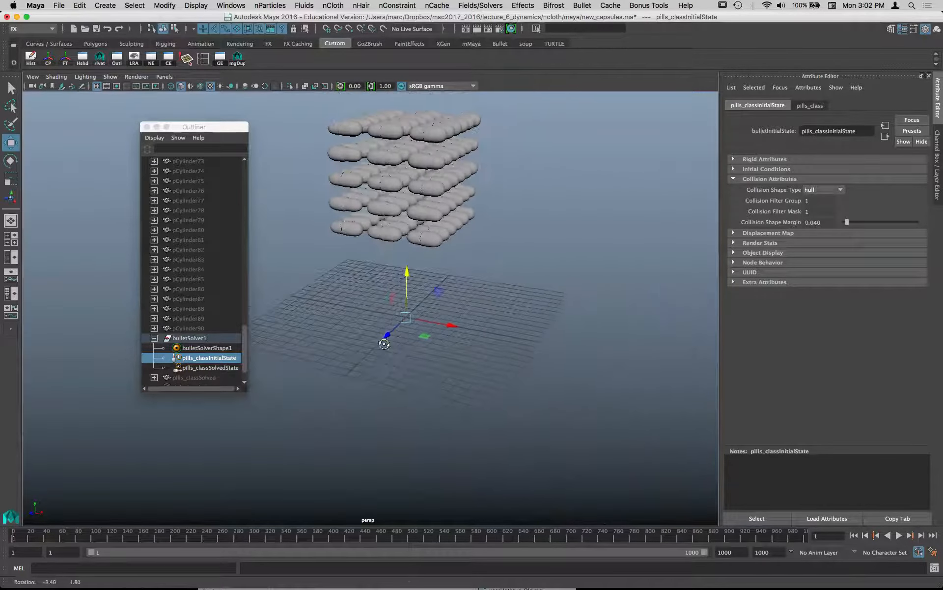
pyautogui.click(899, 535)
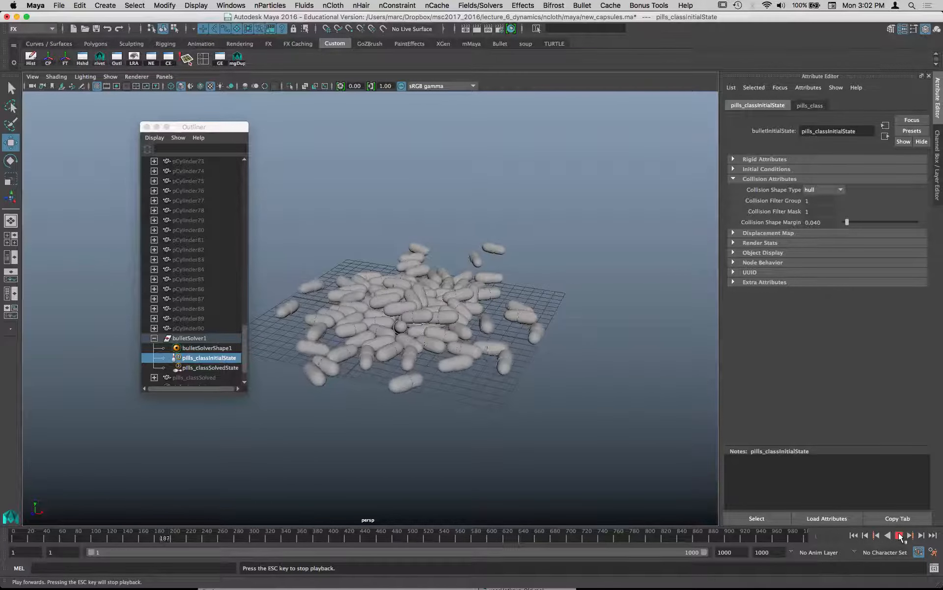
pyautogui.click(899, 535)
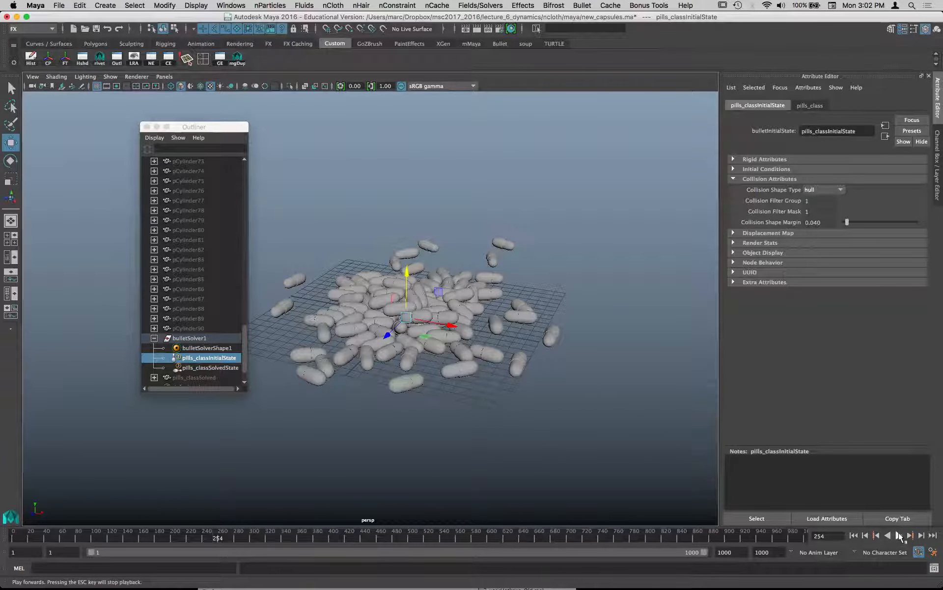
pyautogui.click(854, 535)
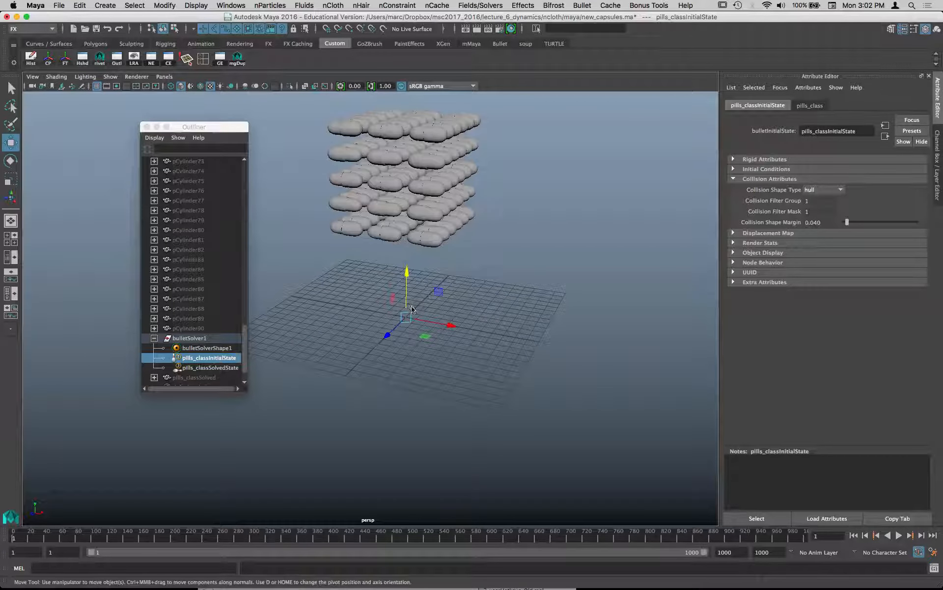
# - Create a polygon torus at the origin under the capsules and scale it uniformly to about 8.37
pyautogui.press('space')
pyautogui.click(331, 271)
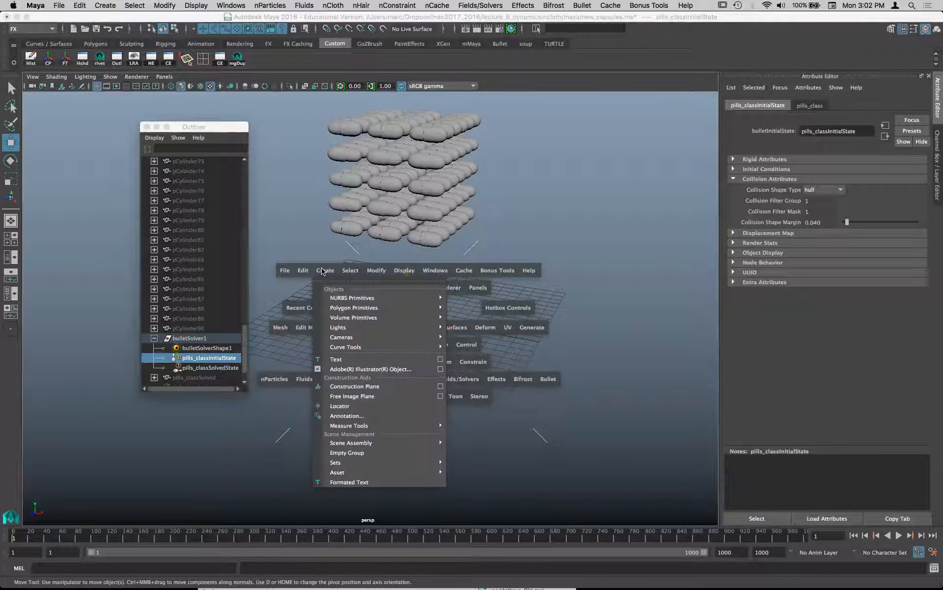
pyautogui.moveTo(340, 307)
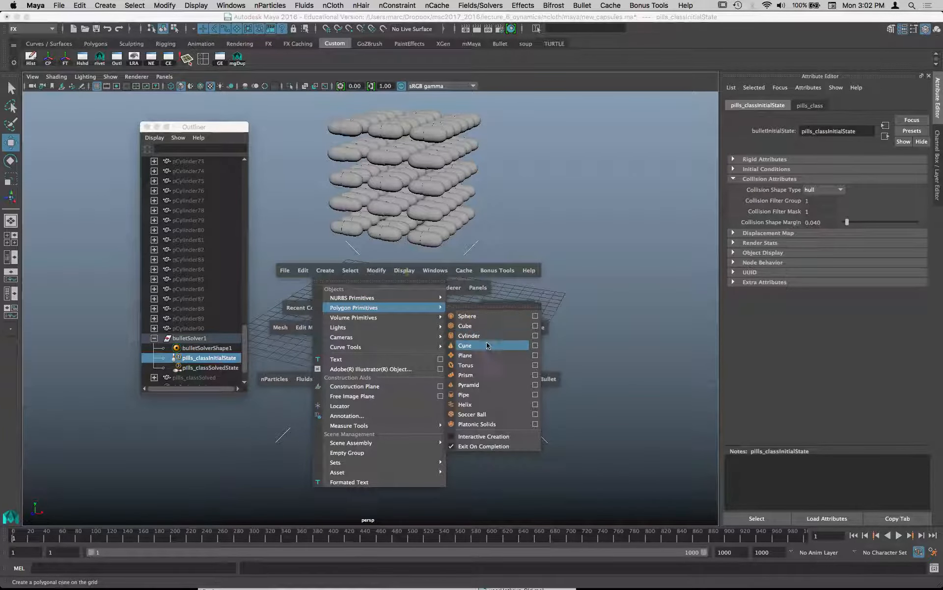
pyautogui.click(490, 365)
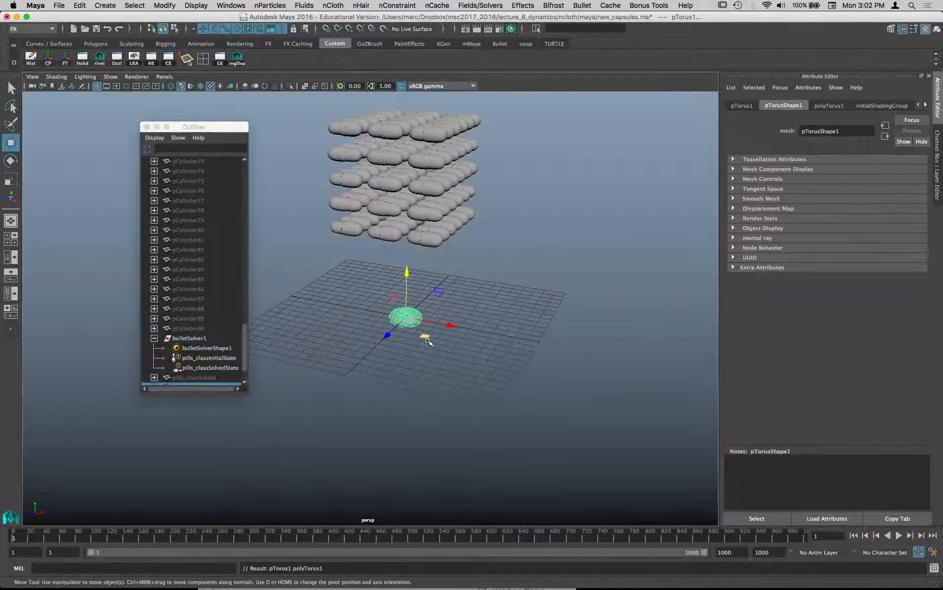
pyautogui.press('r')
pyautogui.moveTo(410, 320); pyautogui.dragTo(589, 319)
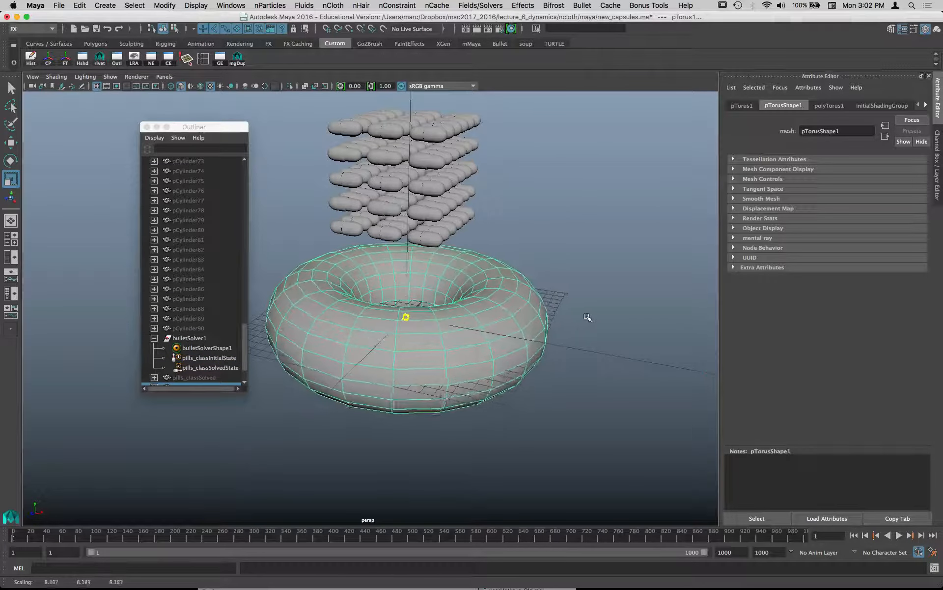
pyautogui.keyDown('alt'); pyautogui.moveTo(512, 306); pyautogui.dragTo(411, 323); pyautogui.keyUp('alt')
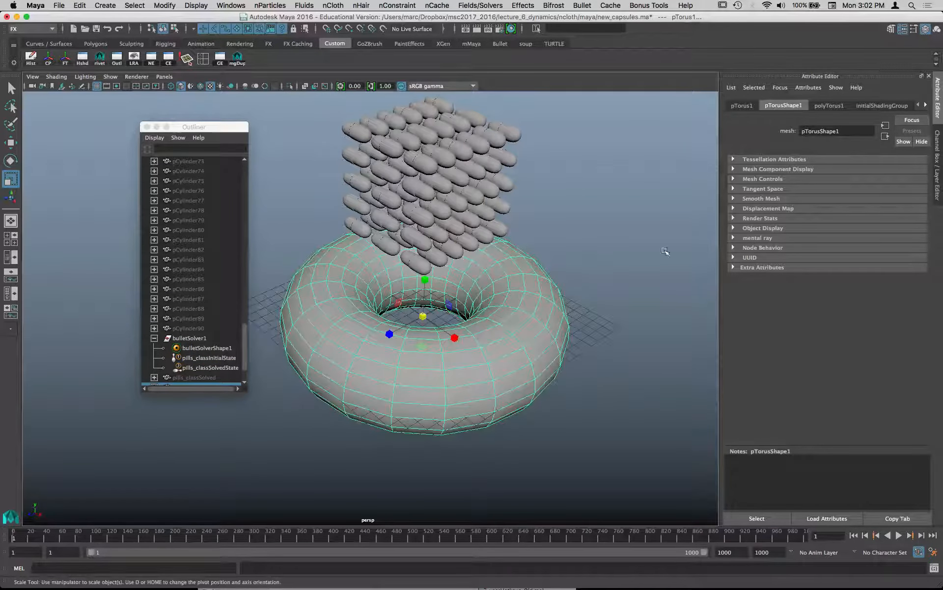
# - Show the torus's polyTorus1 creation settings and set its section radius to 0.2
pyautogui.click(937, 150)
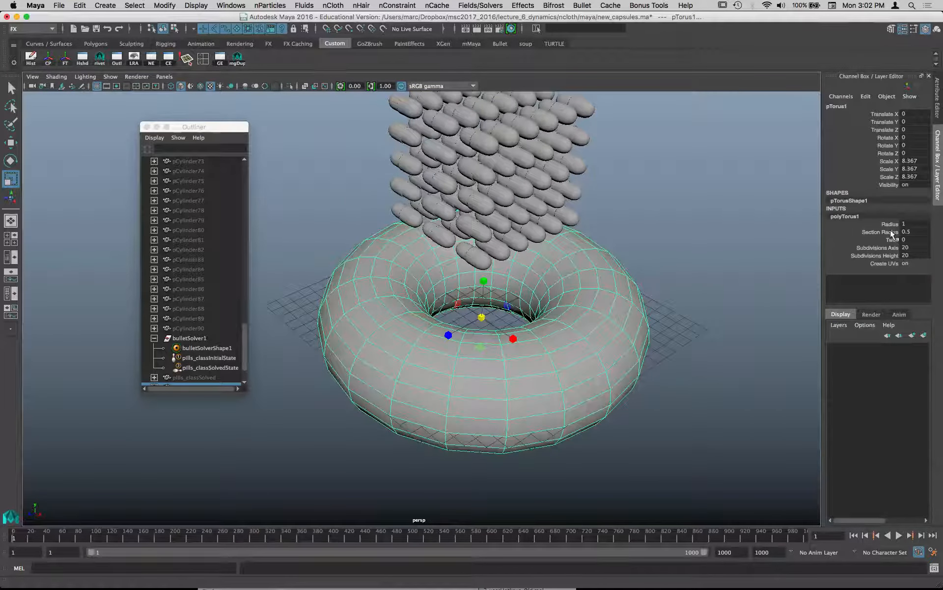
pyautogui.click(737, 224)
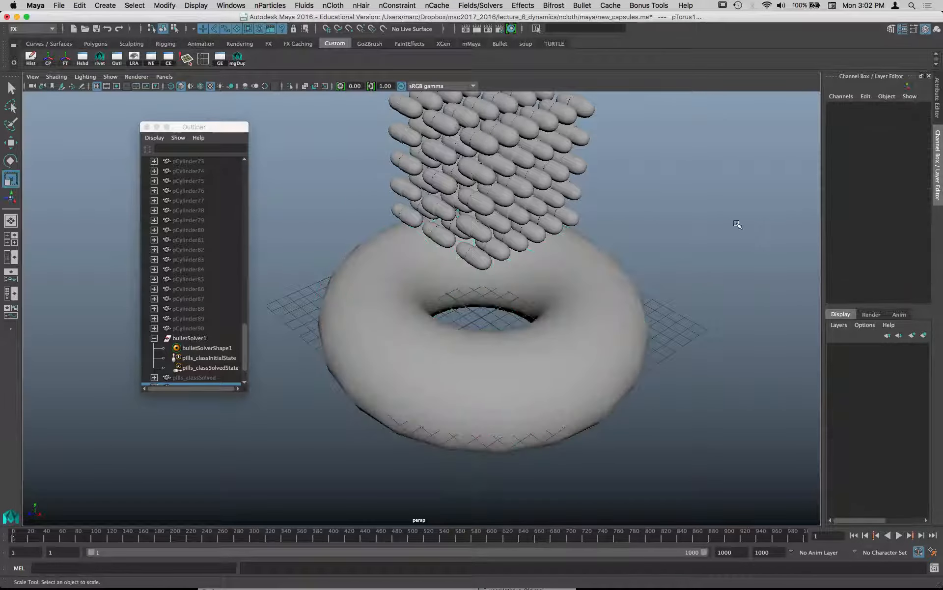
pyautogui.click(628, 297)
pyautogui.click(845, 216)
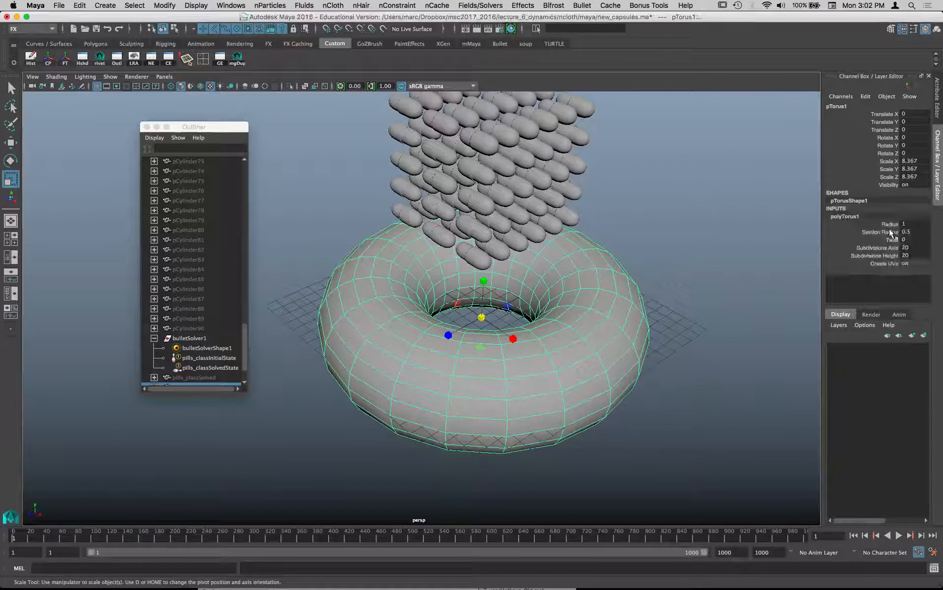
pyautogui.click(742, 222)
pyautogui.click(597, 318)
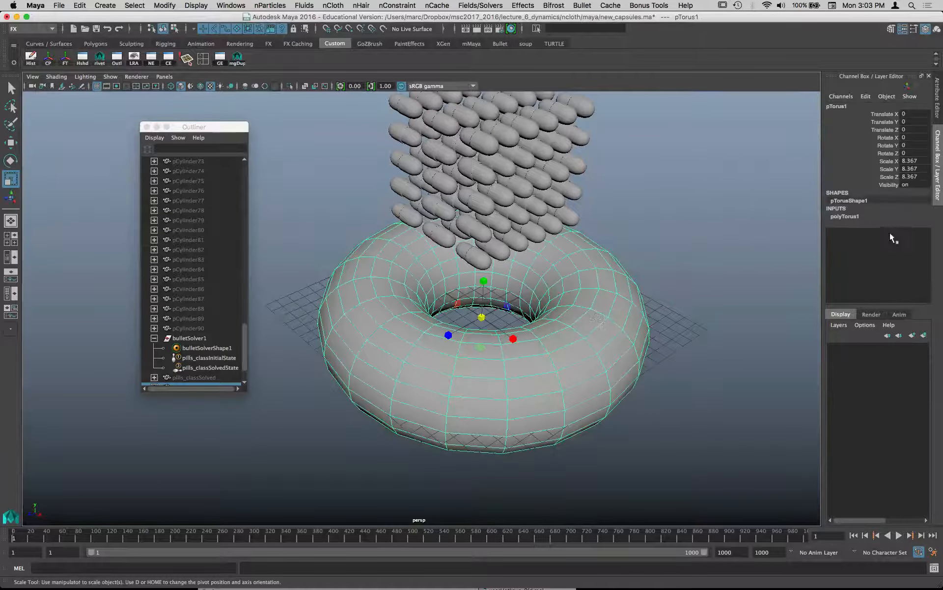
pyautogui.click(845, 217)
pyautogui.doubleClick(915, 232)
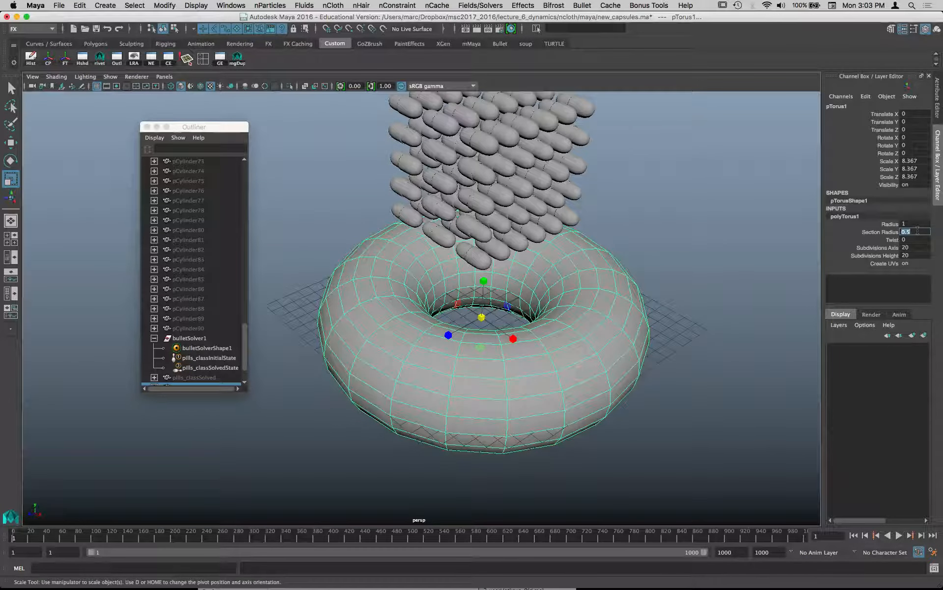
pyautogui.write('0.2')
pyautogui.press('Return')
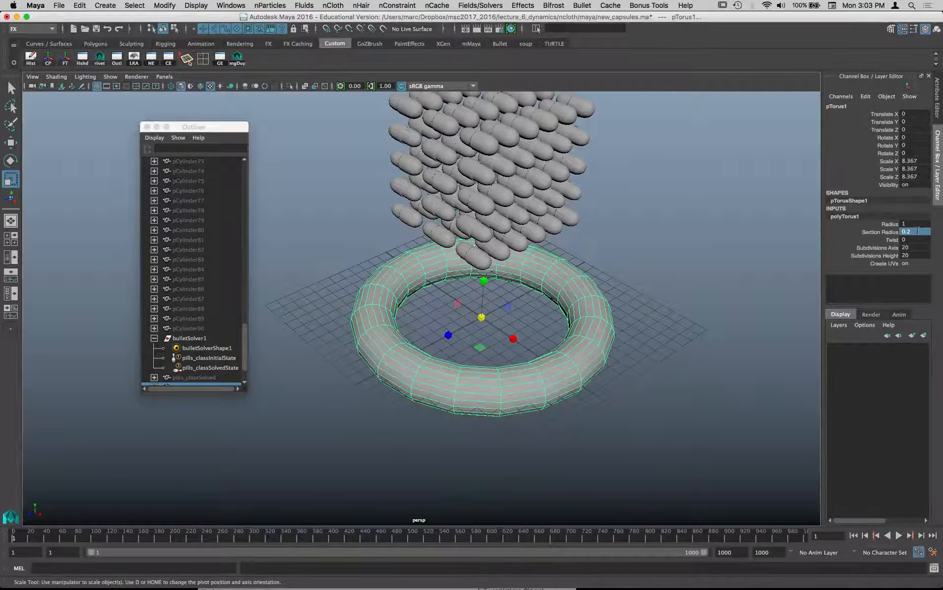
# - Set the torus's section radius to 0.4
pyautogui.click(917, 231)
pyautogui.press('BackSpace')
pyautogui.write('4')
pyautogui.press('Return')
# - Delete the torus's construction history and freeze its transformations
pyautogui.keyDown('alt'); pyautogui.moveTo(648, 297); pyautogui.dragTo(609, 287); pyautogui.keyUp('alt')
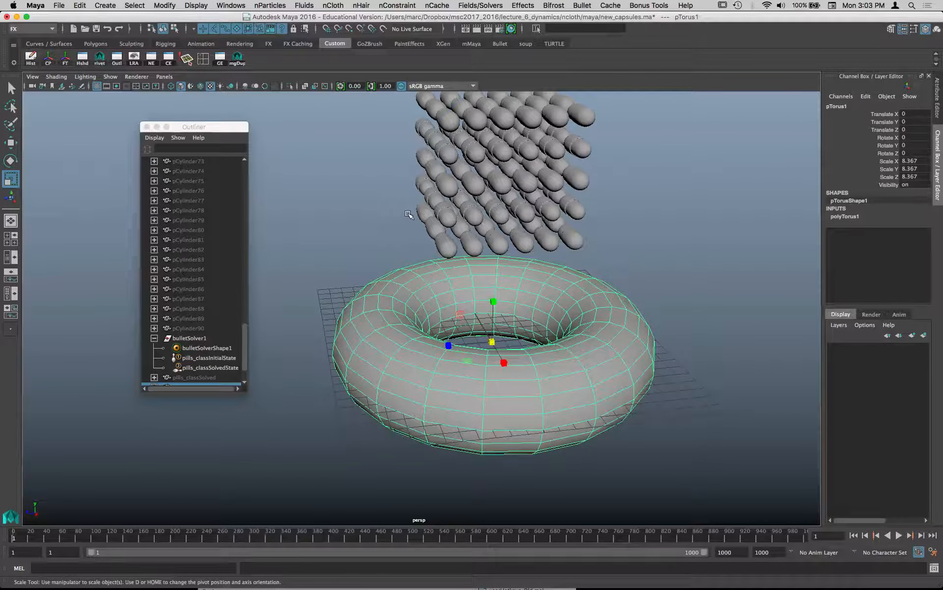
pyautogui.click(31, 59)
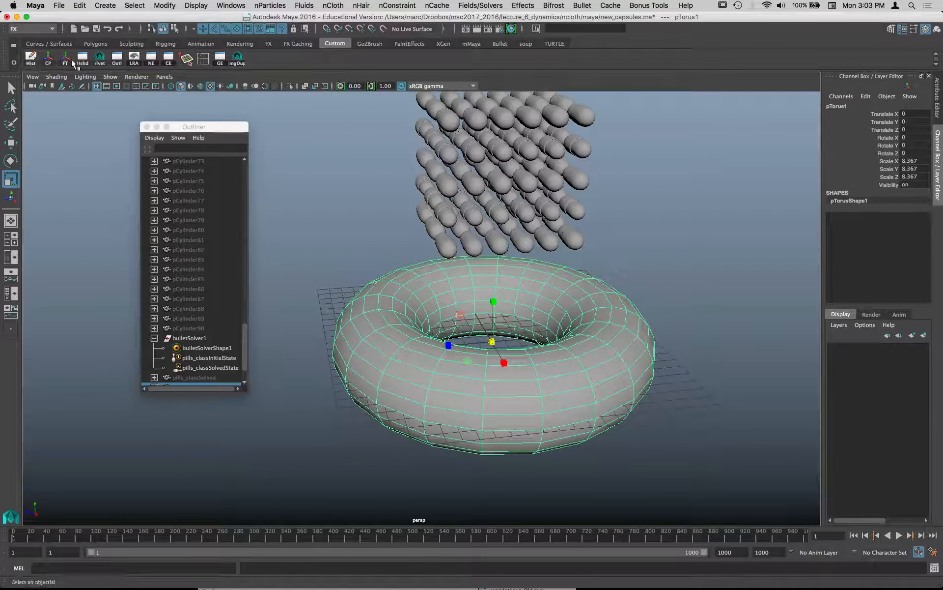
pyautogui.click(65, 59)
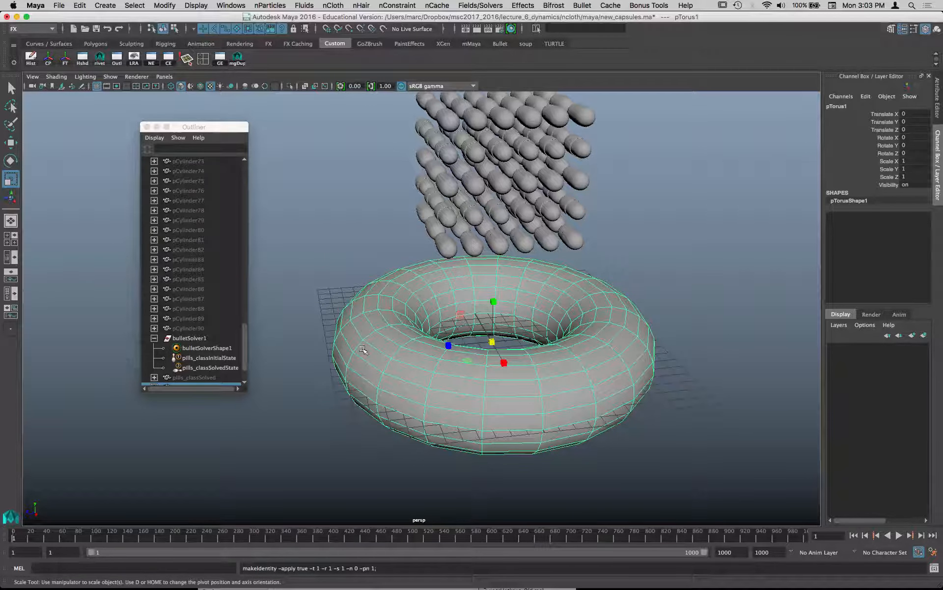
# - Make the torus a static Bullet rigid body and play the simulation to test how the capsules collide with it
pyautogui.press('space')
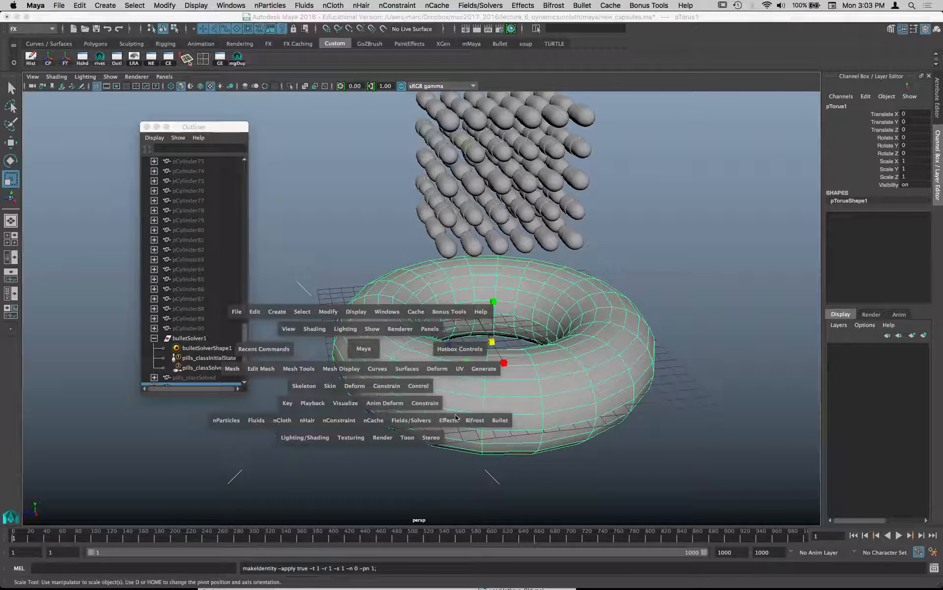
pyautogui.click(501, 420)
pyautogui.click(563, 235)
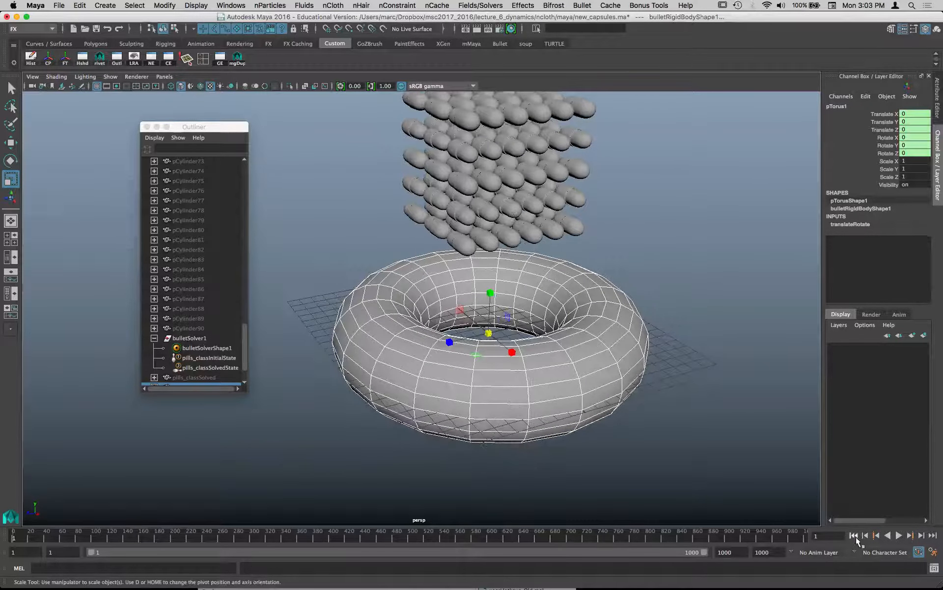
pyautogui.click(898, 536)
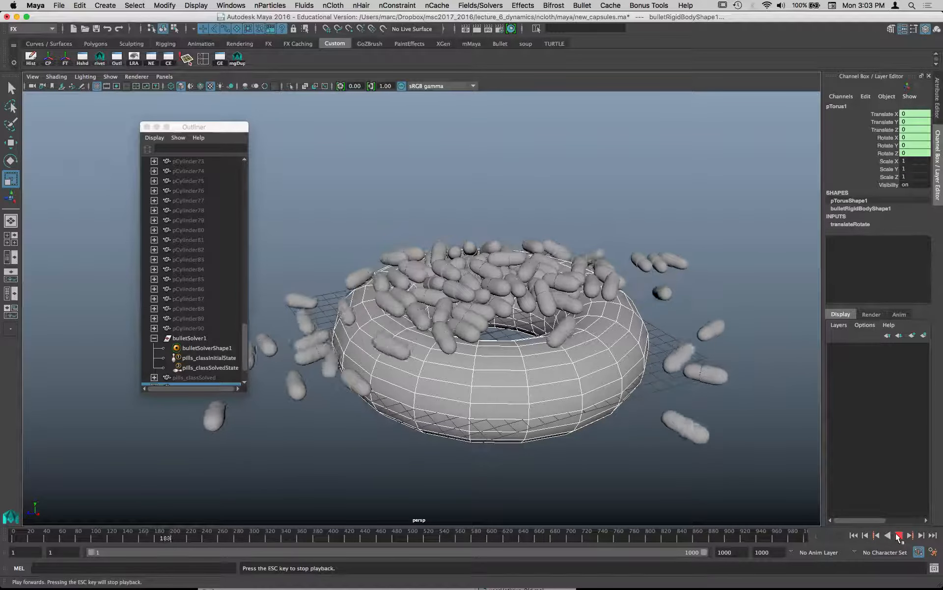
pyautogui.click(899, 537)
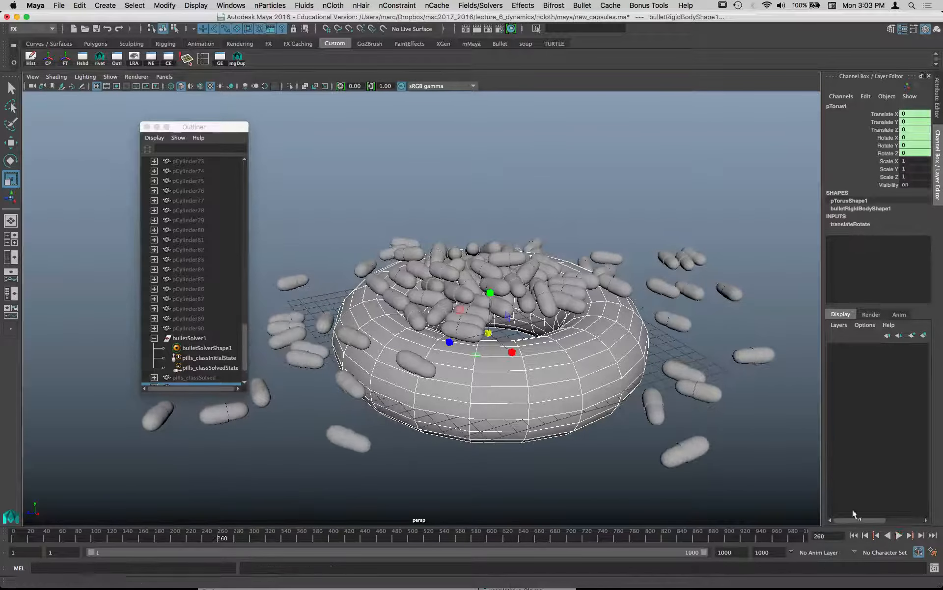
# - Set the collider shape type of the torus's bulletRigidBodyShape1 to mesh (static only)
pyautogui.click(580, 414)
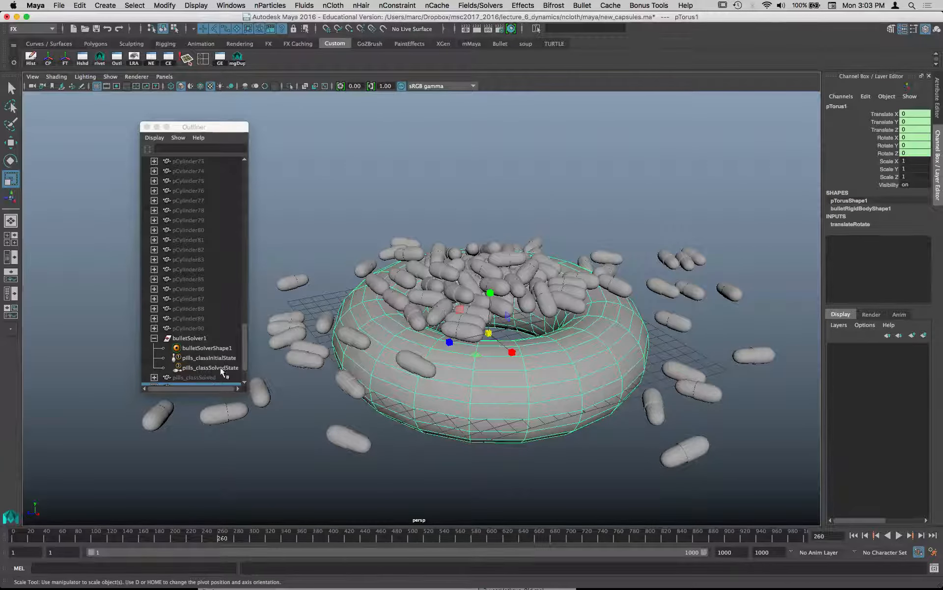
pyautogui.scroll(-2, 205, 355)
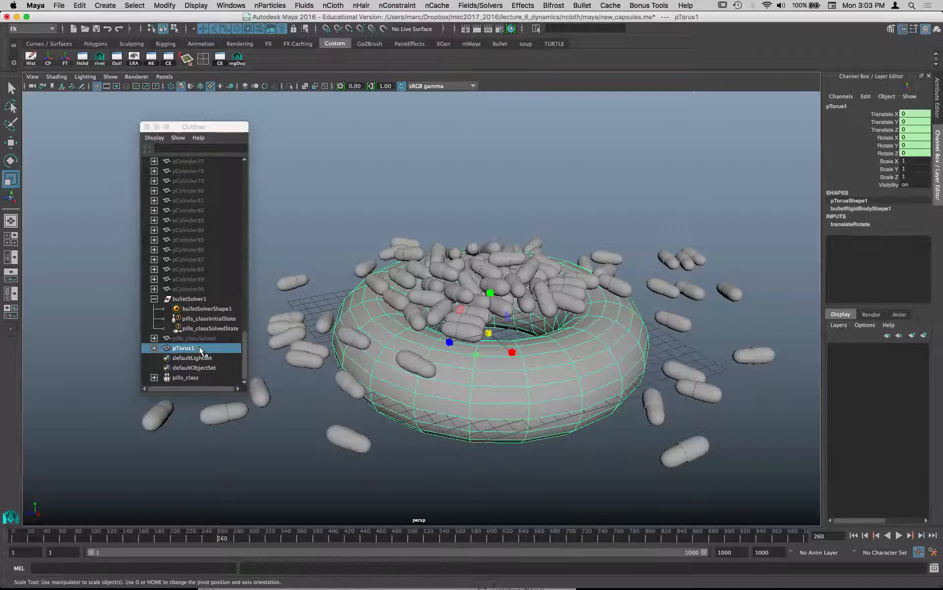
pyautogui.click(154, 348)
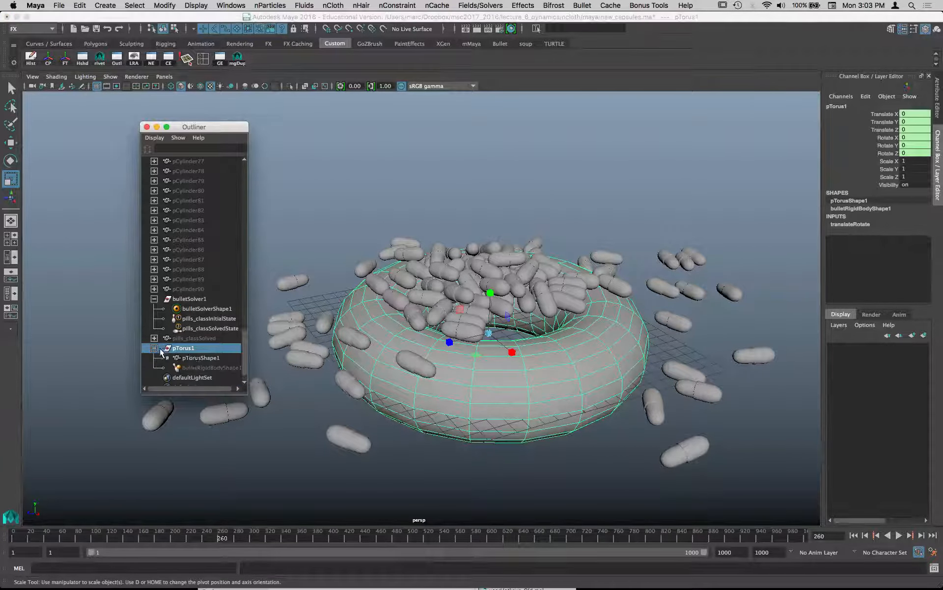
pyautogui.click(202, 367)
pyautogui.hotkey('ctrl', 'a')
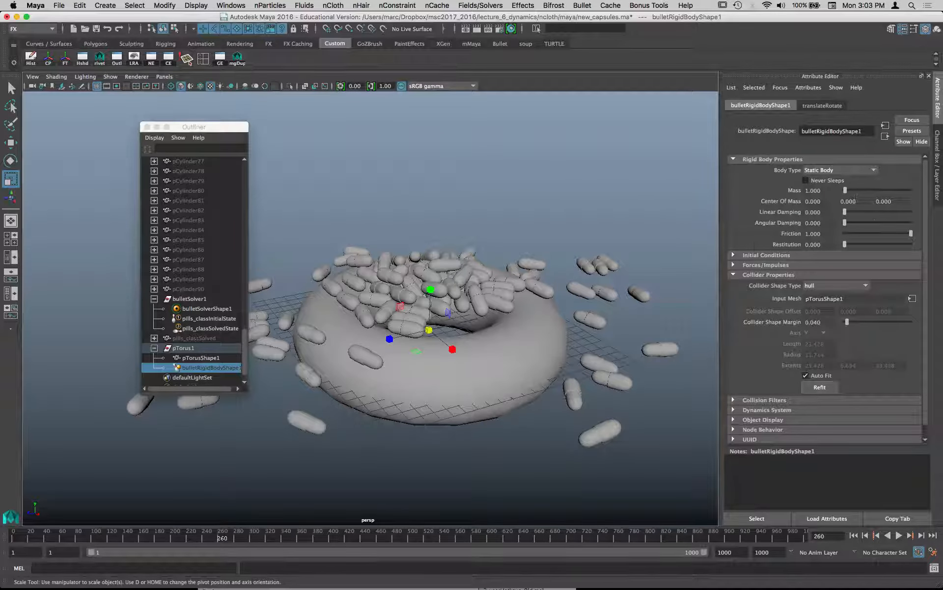
pyautogui.click(812, 287)
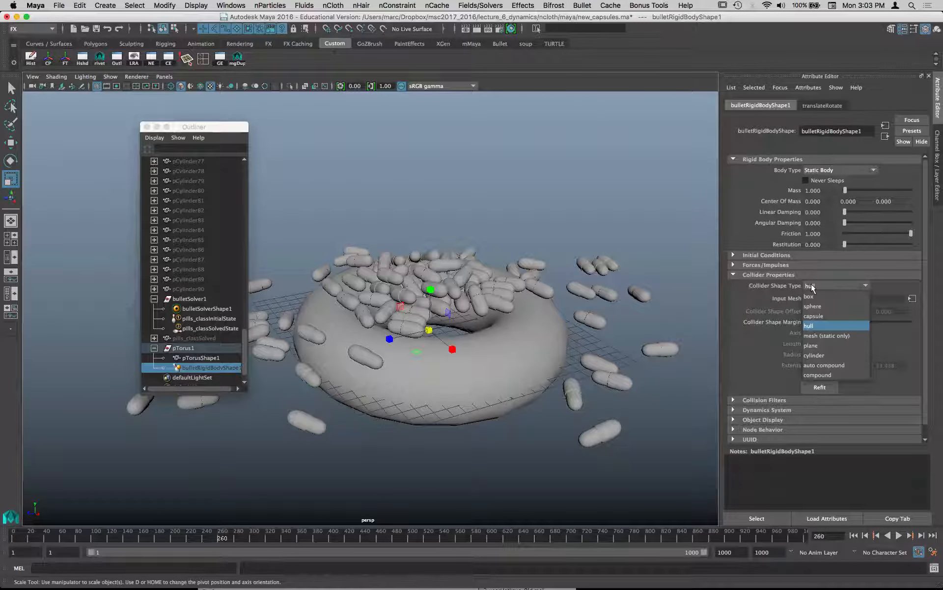
pyautogui.click(838, 336)
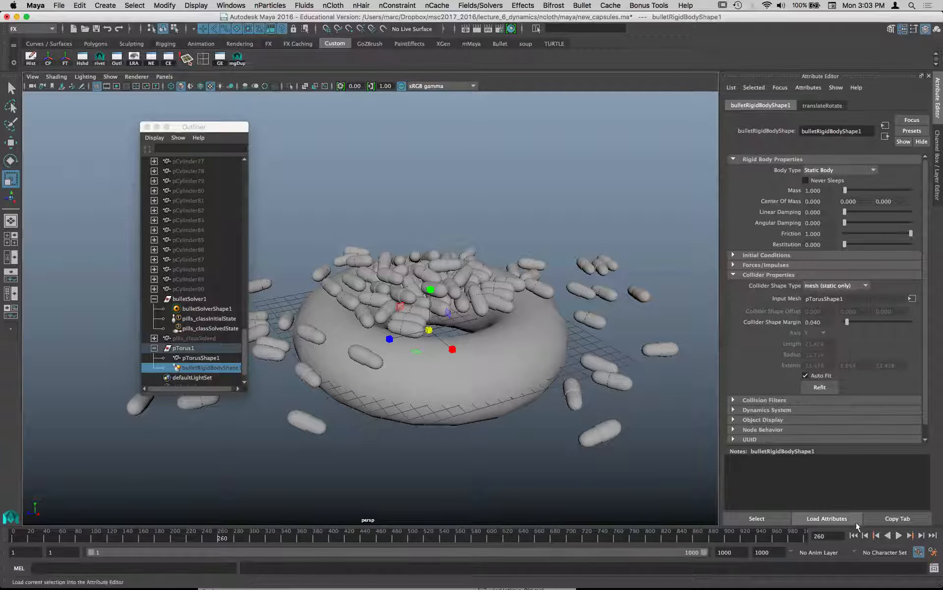
# - Replay the simulation from the first frame and examine how the capsules fall around the torus's hole
pyautogui.click(854, 535)
pyautogui.click(905, 536)
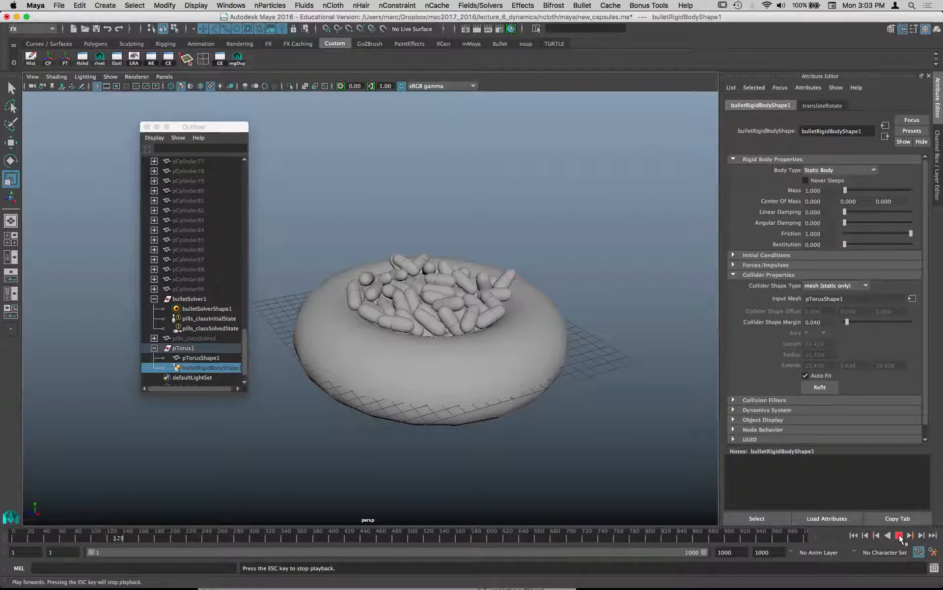
pyautogui.click(900, 535)
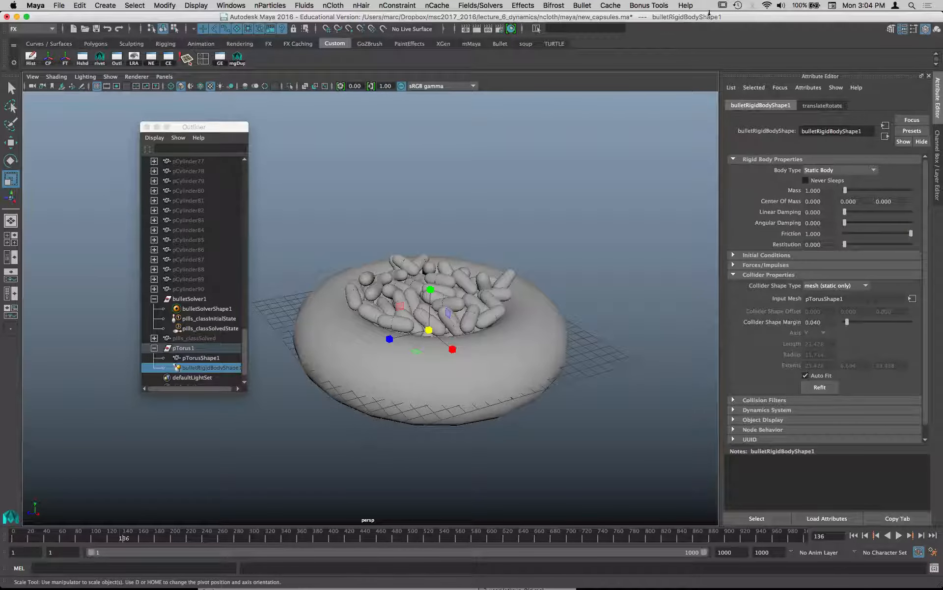
# - Render the current frame with Maya Software, switch the renderer to mental ray and render it again
pyautogui.click(479, 30)
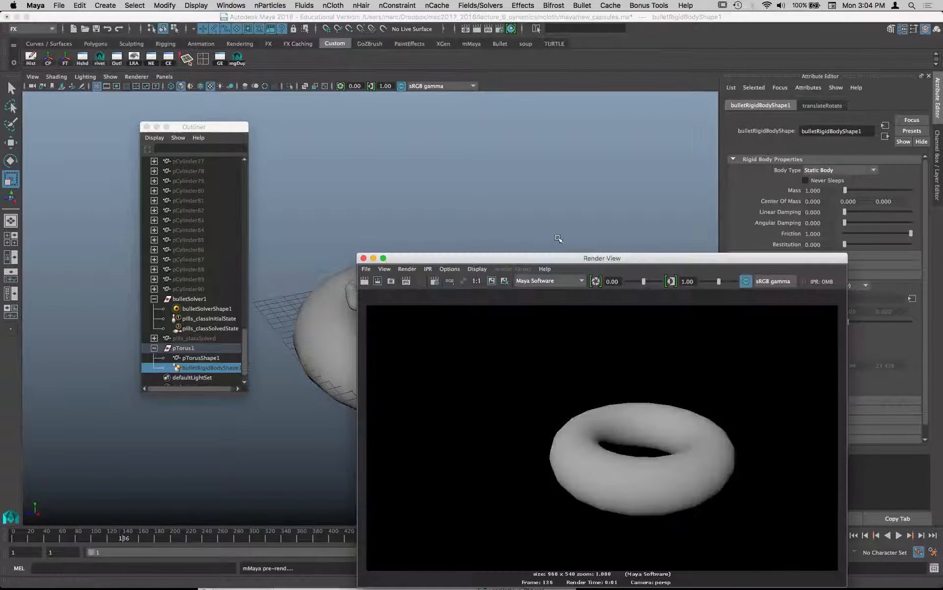
pyautogui.click(536, 281)
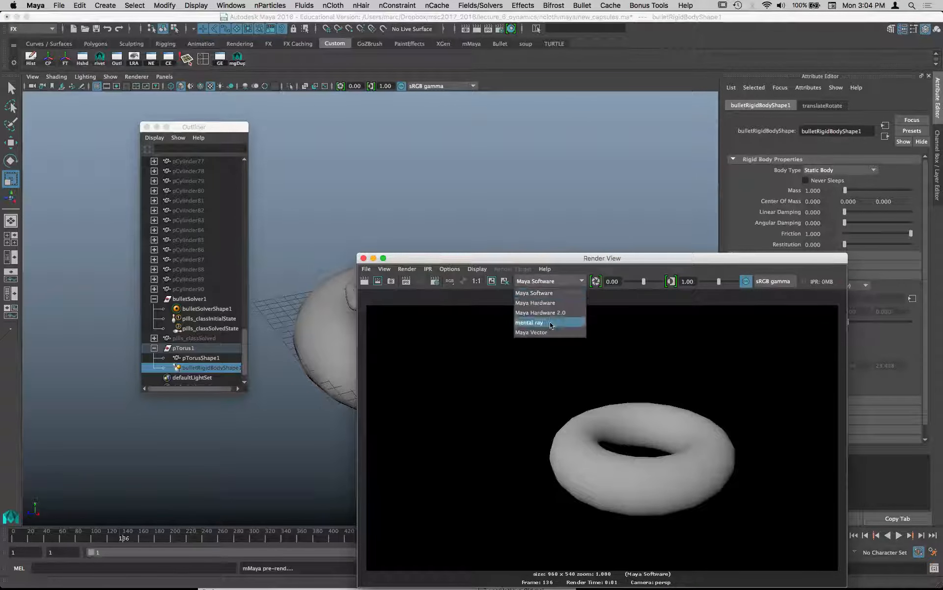
pyautogui.click(529, 322)
pyautogui.click(364, 281)
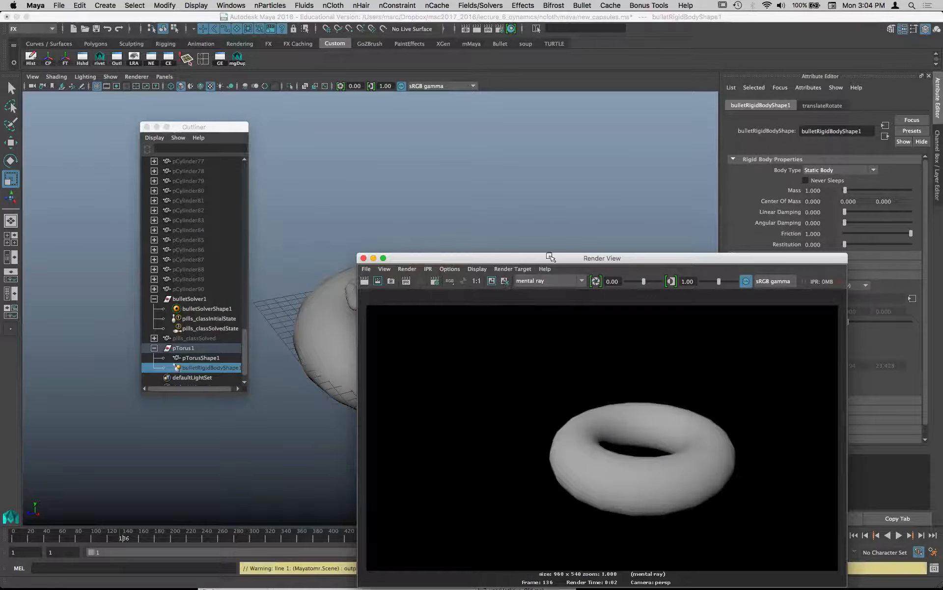
# - Turn on the visibility of the pills_classSolved mesh by setting its Visibility attribute to 1
pyautogui.moveTo(552, 258); pyautogui.dragTo(454, 370)
pyautogui.click(208, 338)
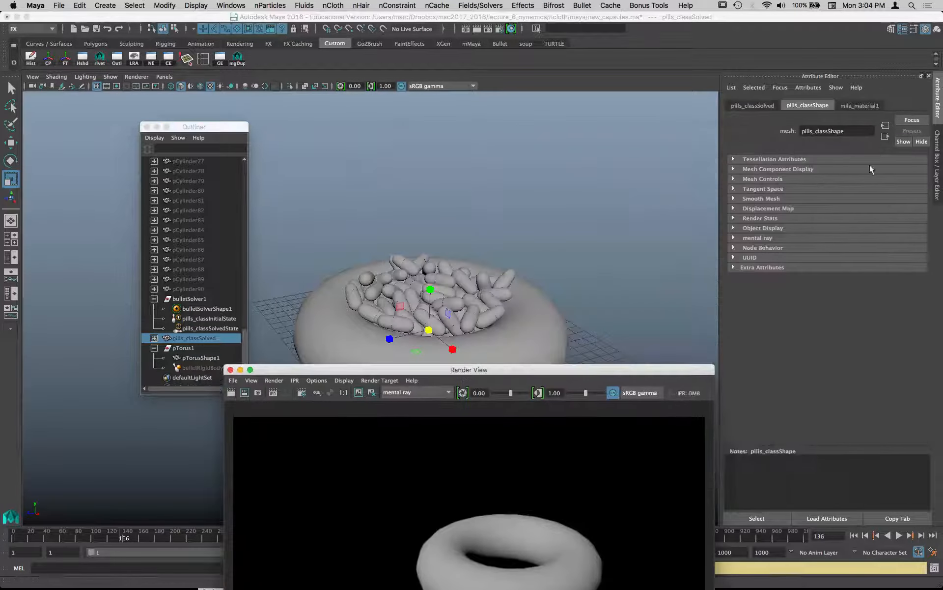
pyautogui.click(938, 164)
pyautogui.click(913, 185)
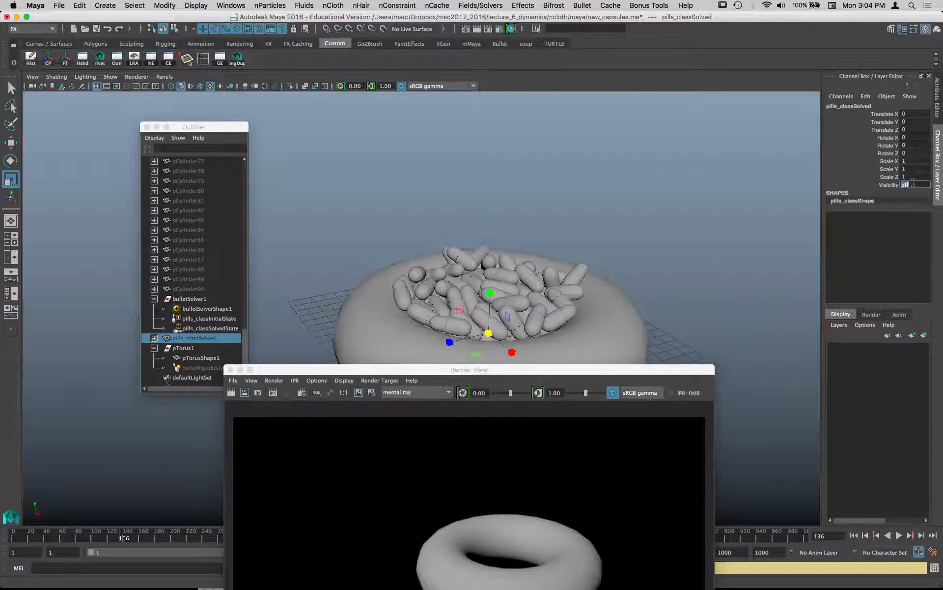
pyautogui.write('1')
pyautogui.press('Return')
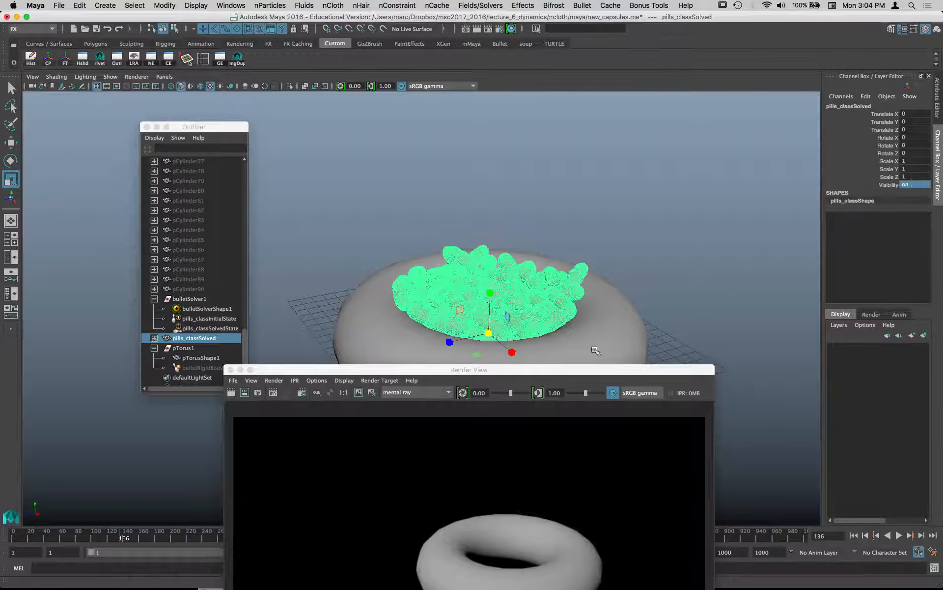
# - Render frame 136 again with mental ray to check the capsules in the torus
pyautogui.moveTo(594, 370); pyautogui.dragTo(679, 64)
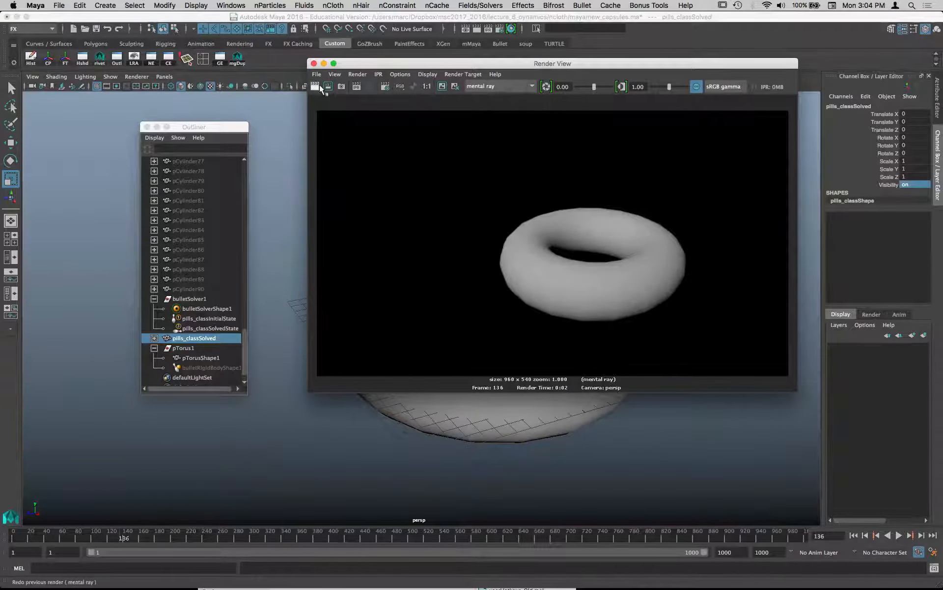
pyautogui.click(315, 86)
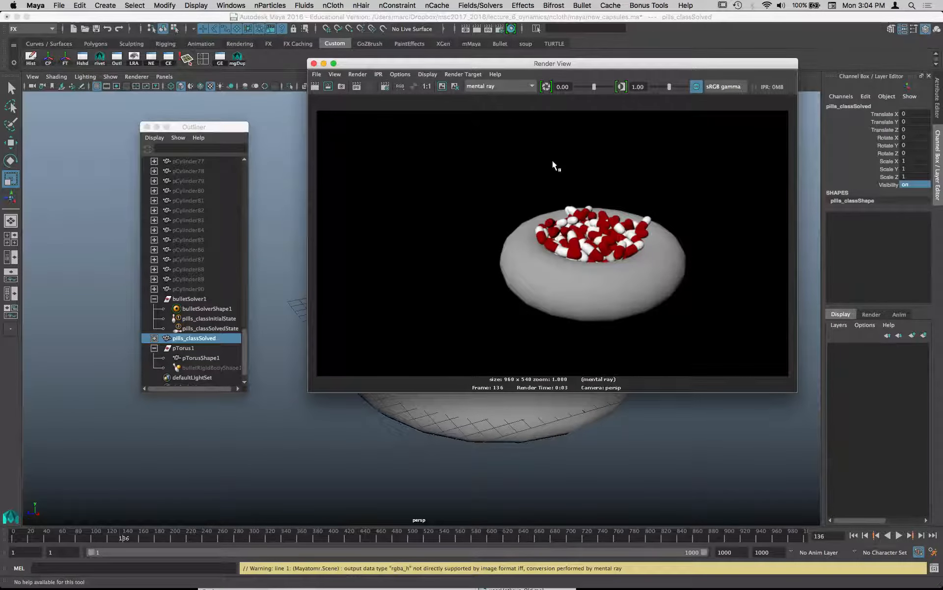
pyautogui.moveTo(520, 67); pyautogui.dragTo(506, 445)
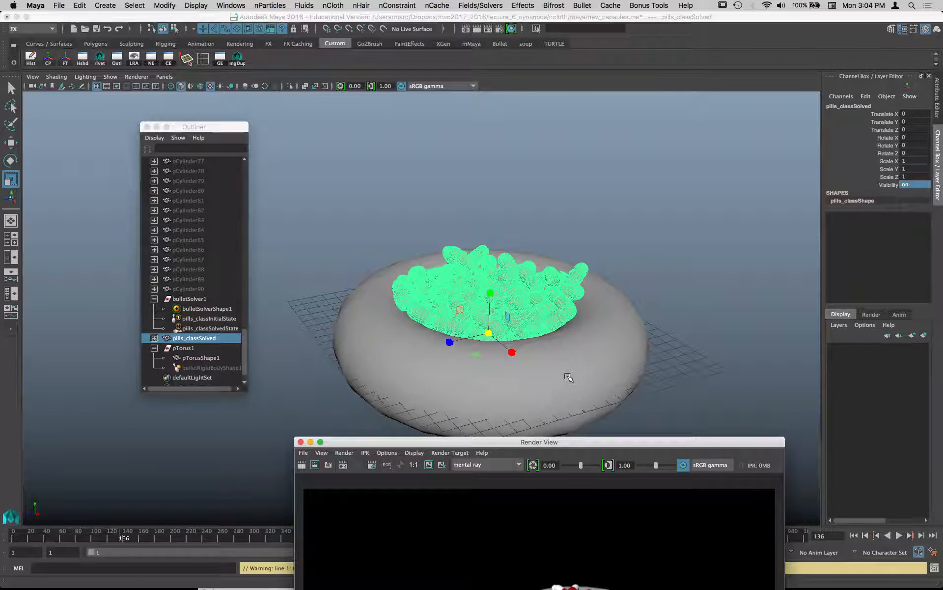
# - Duplicate pills_classSolved and move the copy out beside the torus, to a Translate Z of about -22
pyautogui.click(202, 344)
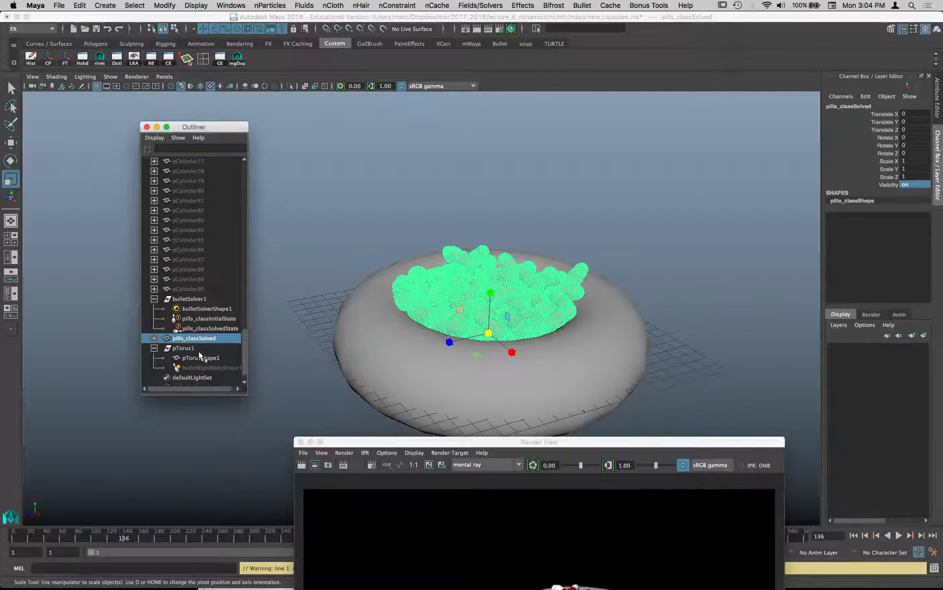
pyautogui.press('super+d')
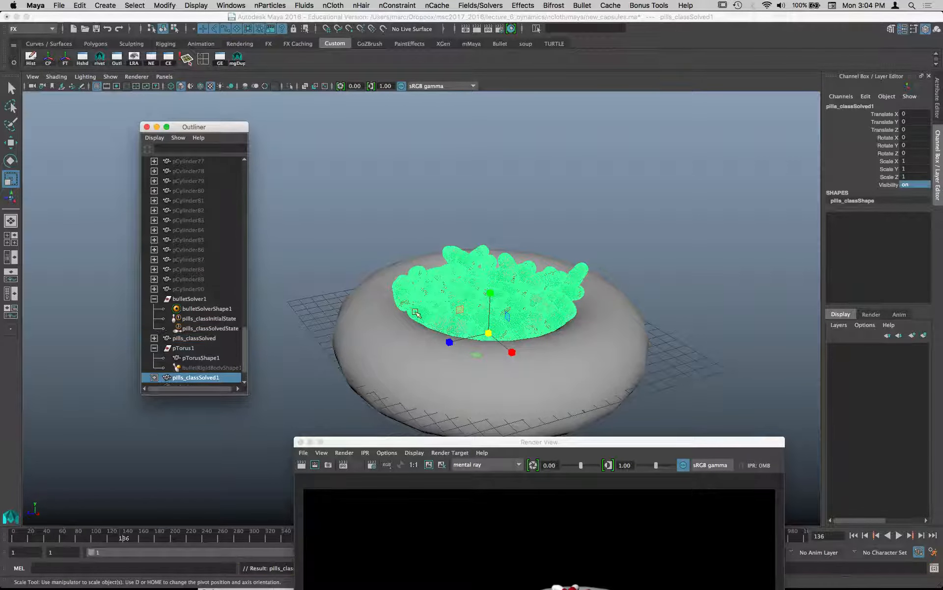
pyautogui.press('w')
pyautogui.moveTo(448, 341); pyautogui.dragTo(673, 583)
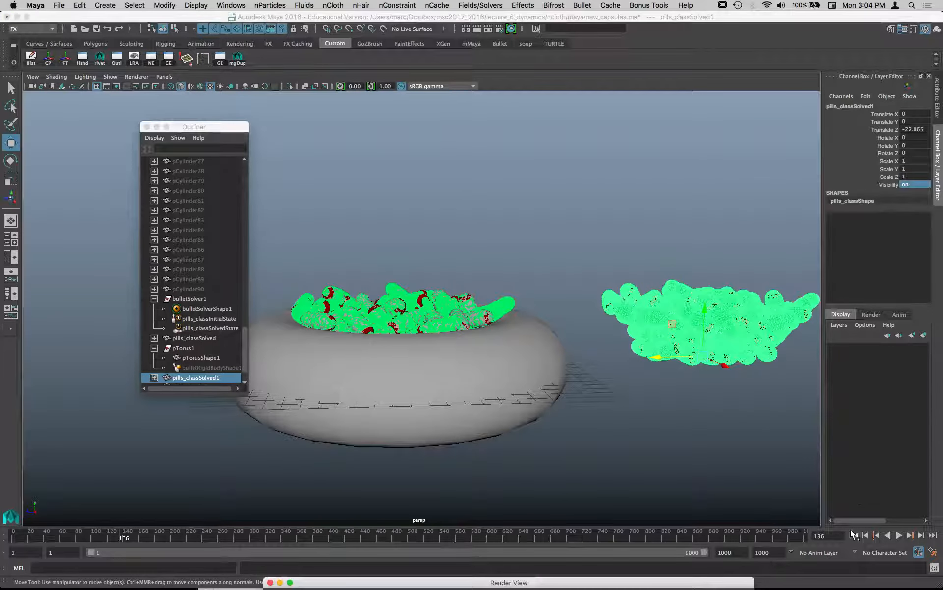
# - Play the simulation briefly and stop it to check how the original capsules and the moved duplicate behave
pyautogui.click(878, 536)
pyautogui.click(899, 536)
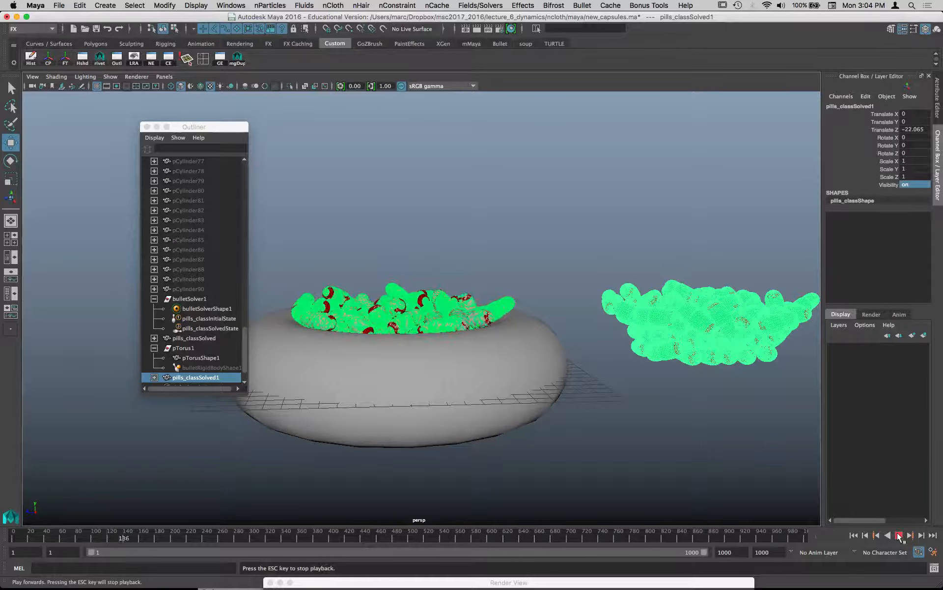
pyautogui.click(899, 535)
# - Frame the torus and the duplicated capsule pile together and render frame 149 with mental ray
pyautogui.keyDown('alt'); pyautogui.moveTo(692, 451); pyautogui.dragTo(538, 280); pyautogui.keyUp('alt')
pyautogui.click(630, 249)
pyautogui.keyDown('alt'); pyautogui.moveTo(646, 249); pyautogui.dragTo(520, 258, button='middle'); pyautogui.keyUp('alt')
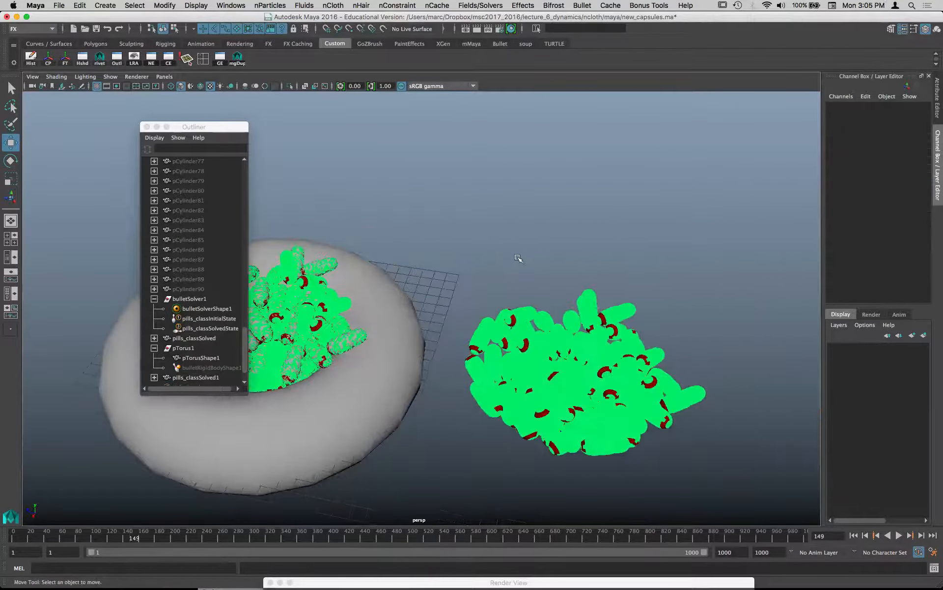
pyautogui.keyDown('alt'); pyautogui.moveTo(521, 259); pyautogui.dragTo(440, 244); pyautogui.keyUp('alt')
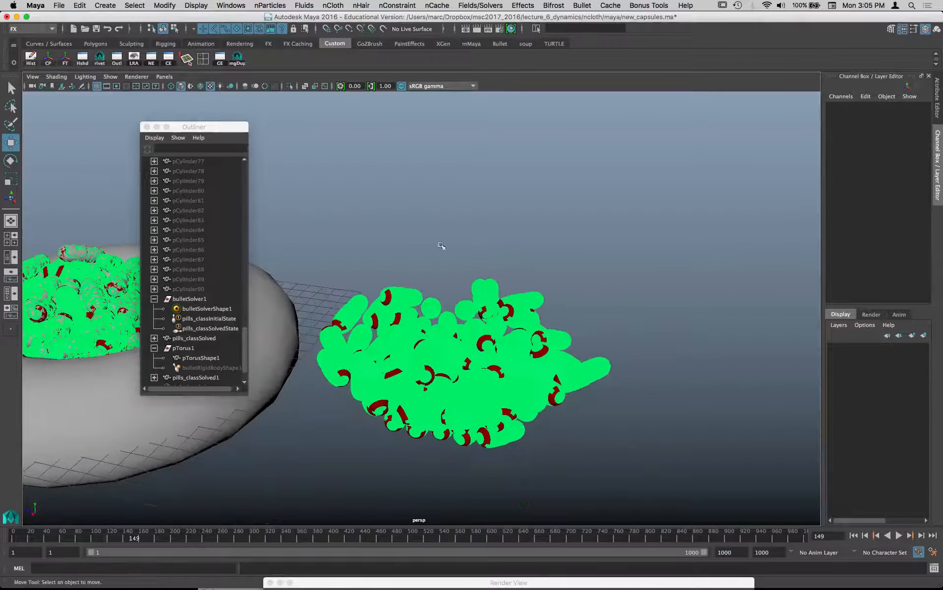
pyautogui.click(476, 29)
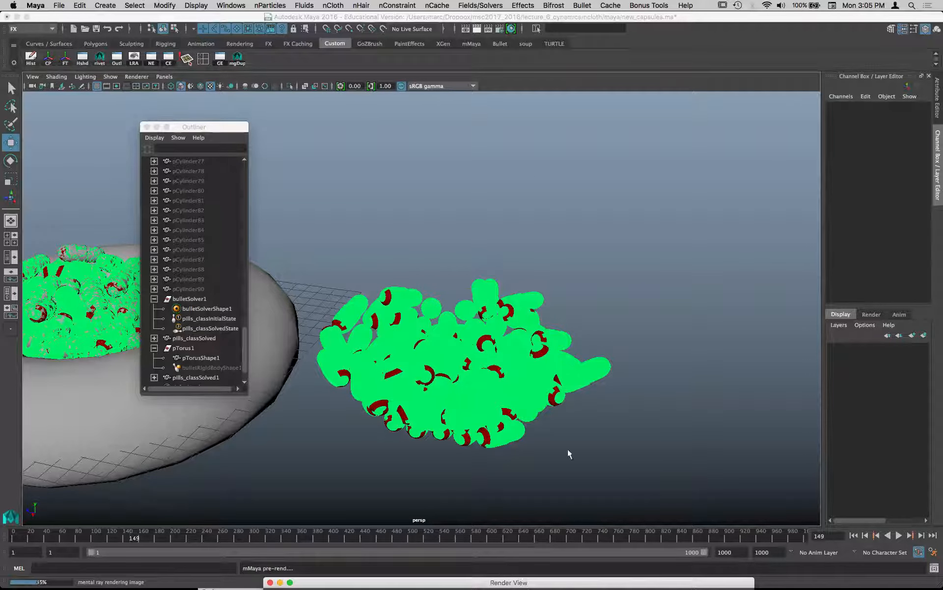
pyautogui.moveTo(596, 462); pyautogui.dragTo(565, 174)
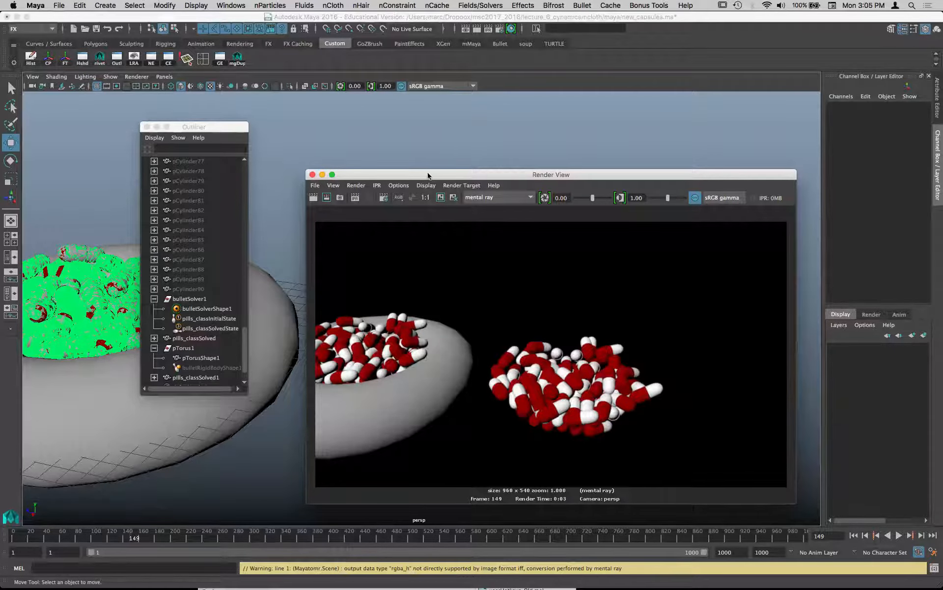
pyautogui.moveTo(430, 174); pyautogui.dragTo(470, 63)
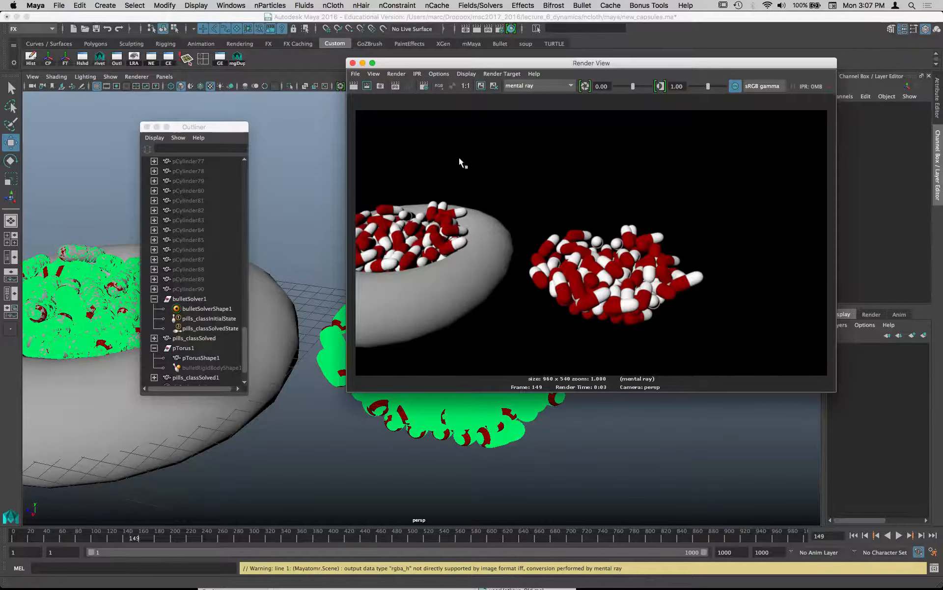
pyautogui.moveTo(590, 587)
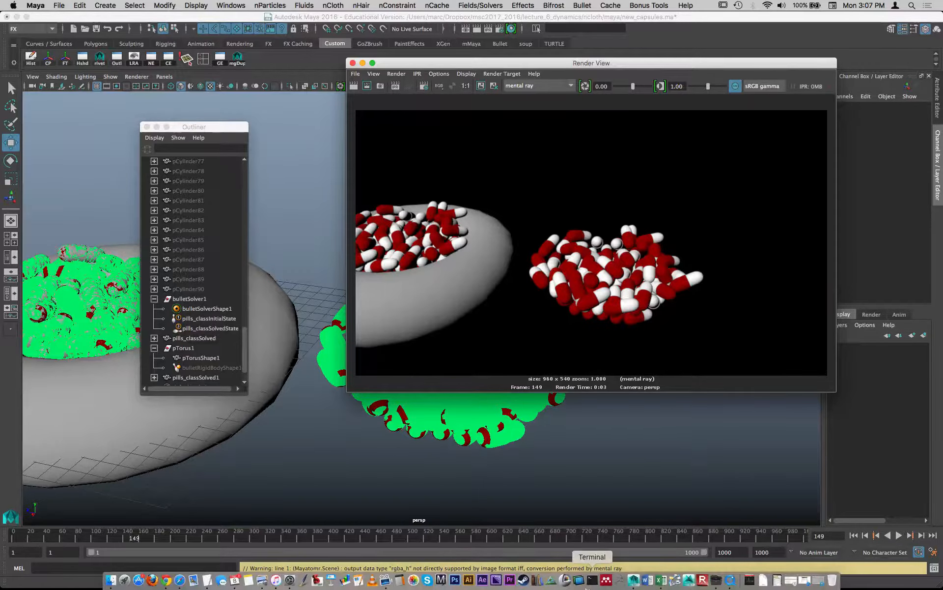